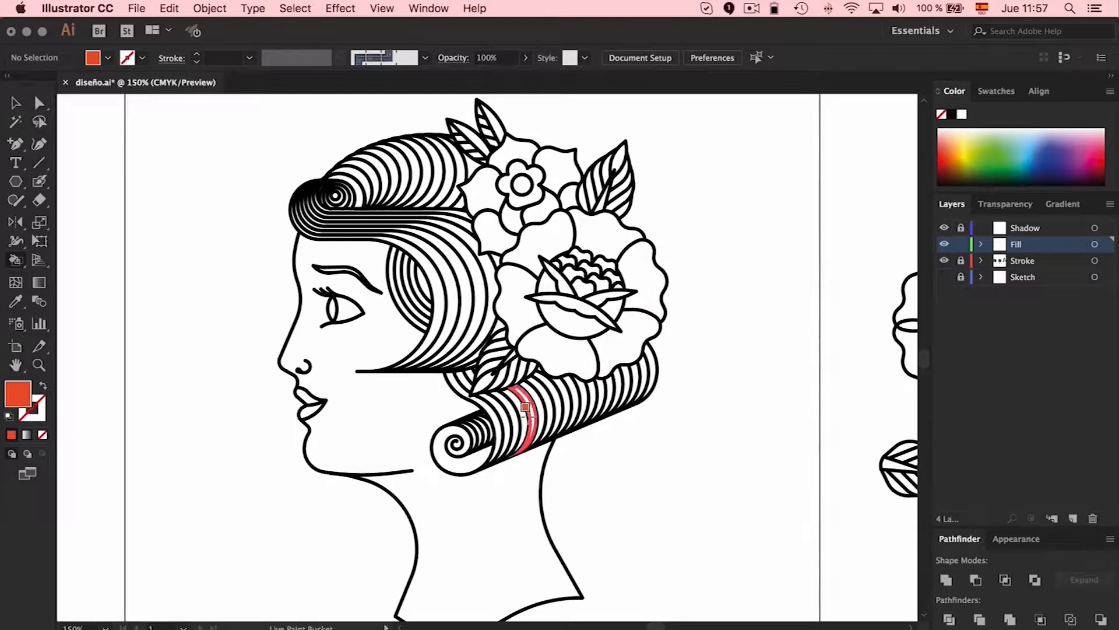
Fill all strands of the rolled curl at the nape and its spiral end with orange-red using Live Paint
{"action": "left_click_drag", "start_coordinate": [510, 425], "coordinate": [577, 410]}
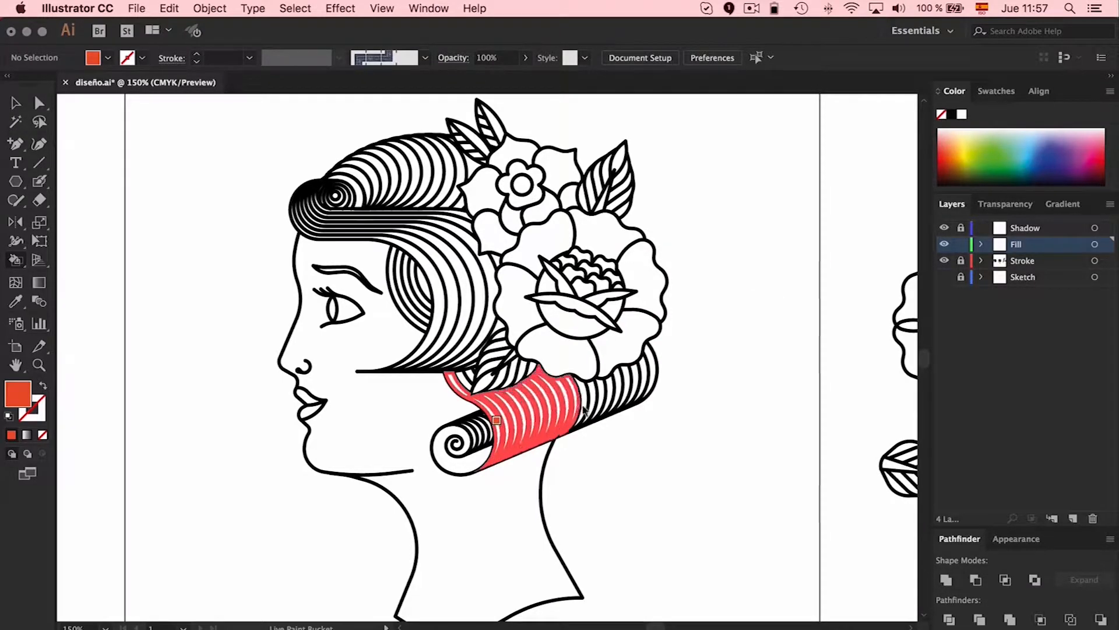
{"action": "left_click_drag", "start_coordinate": [643, 391], "coordinate": [653, 382]}
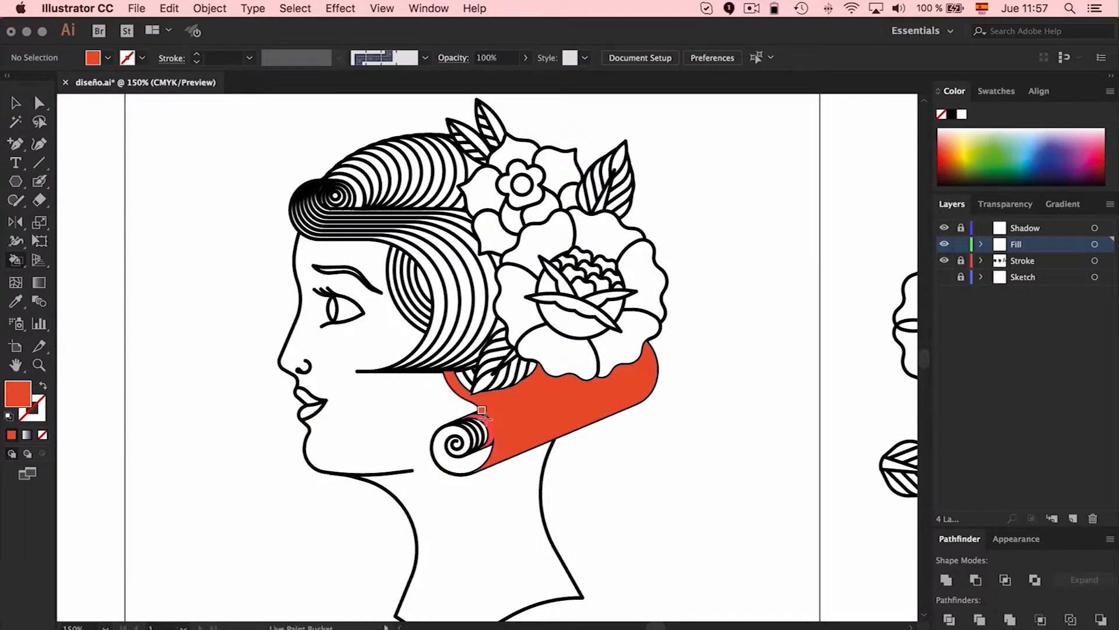
{"action": "mouse_move", "coordinate": [485, 413]}
{"action": "left_mouse_down"}
{"action": "mouse_move", "coordinate": [454, 431]}
{"action": "mouse_move", "coordinate": [457, 450]}
{"action": "left_mouse_up"}
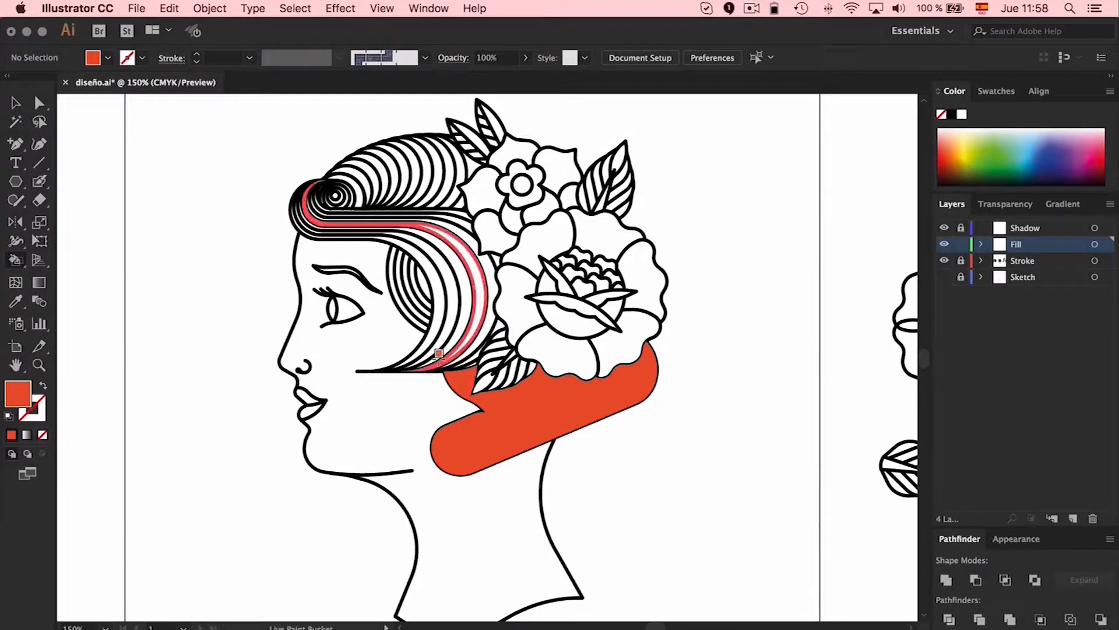
Fill the side wave, the forehead curl and the striped crown hair with orange-red, including the small gaps beside the flowers
{"action": "mouse_move", "coordinate": [395, 294]}
{"action": "left_mouse_down"}
{"action": "mouse_move", "coordinate": [314, 201]}
{"action": "mouse_move", "coordinate": [455, 193]}
{"action": "mouse_move", "coordinate": [483, 259]}
{"action": "left_mouse_up"}
{"action": "mouse_move", "coordinate": [429, 188]}
{"action": "left_mouse_down"}
{"action": "mouse_move", "coordinate": [337, 193]}
{"action": "mouse_move", "coordinate": [311, 201]}
{"action": "mouse_move", "coordinate": [475, 159]}
{"action": "left_mouse_up"}
{"action": "key", "text": "super+z"}
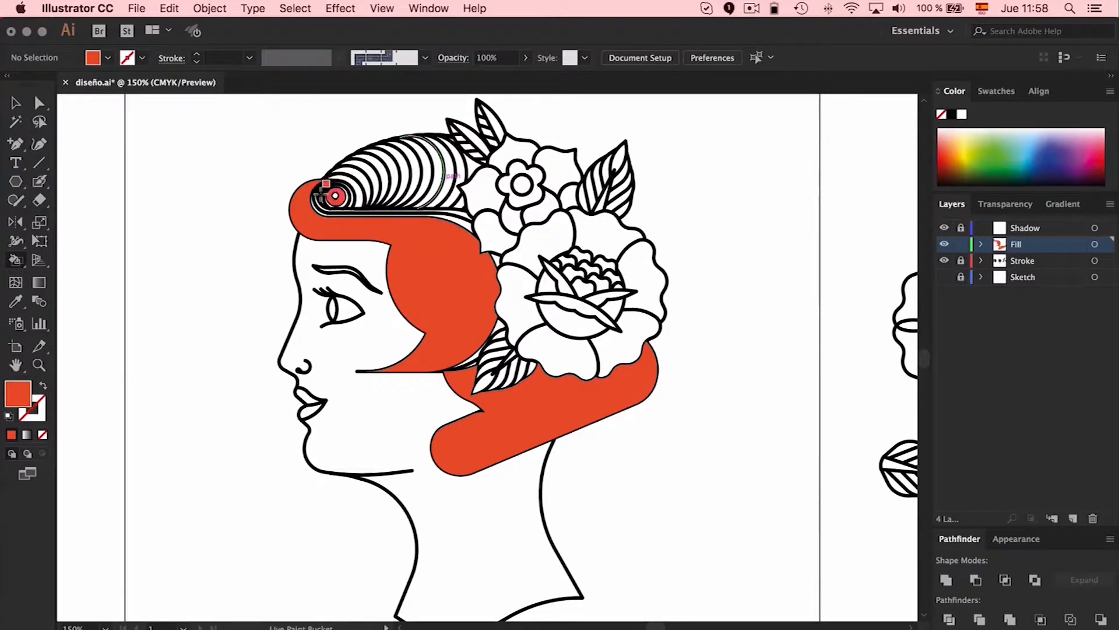
{"action": "mouse_move", "coordinate": [308, 195]}
{"action": "left_mouse_down"}
{"action": "mouse_move", "coordinate": [379, 194]}
{"action": "mouse_move", "coordinate": [402, 175]}
{"action": "mouse_move", "coordinate": [443, 175]}
{"action": "left_mouse_up"}
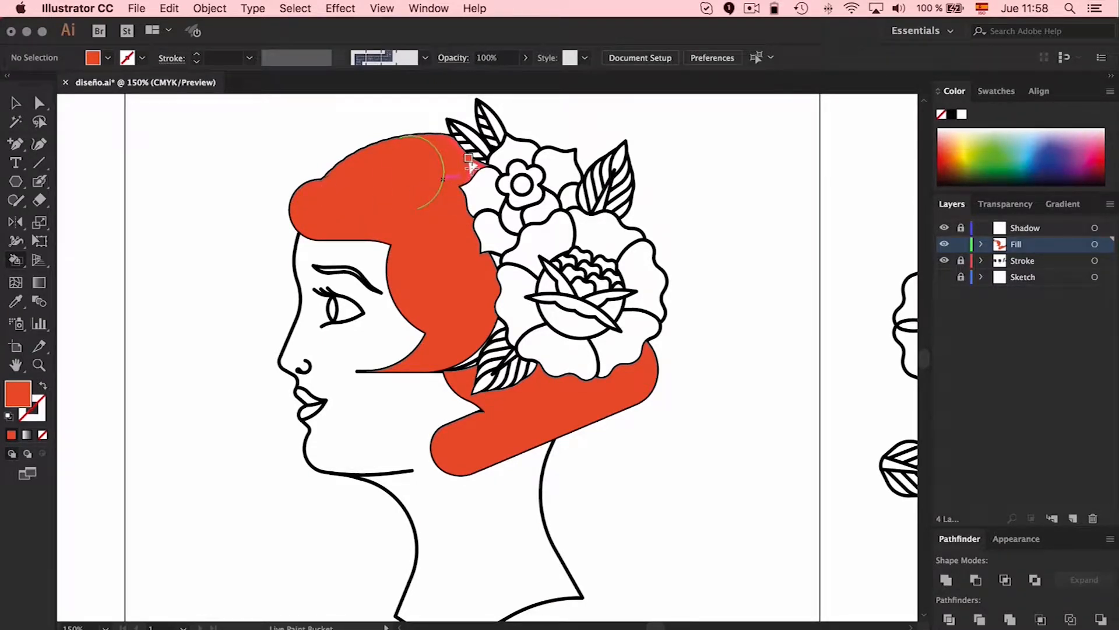
{"action": "left_click", "coordinate": [491, 248]}
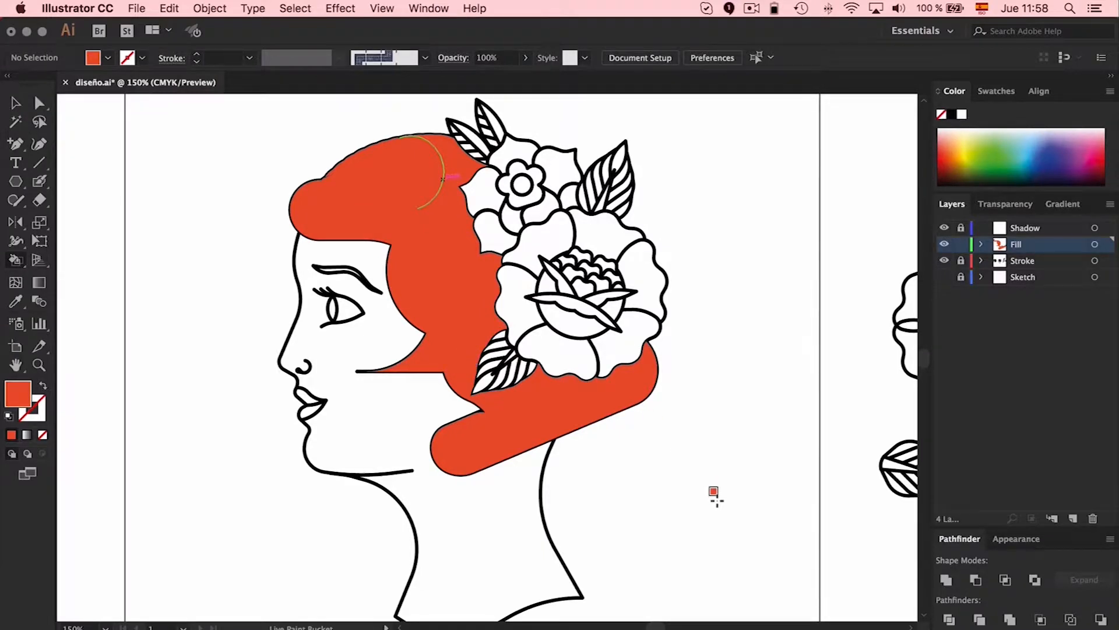
Fill the large rose's outer petals and its rounded central bud with orange-red
{"action": "left_click", "coordinate": [522, 298]}
{"action": "left_click", "coordinate": [557, 348]}
{"action": "left_click", "coordinate": [621, 345]}
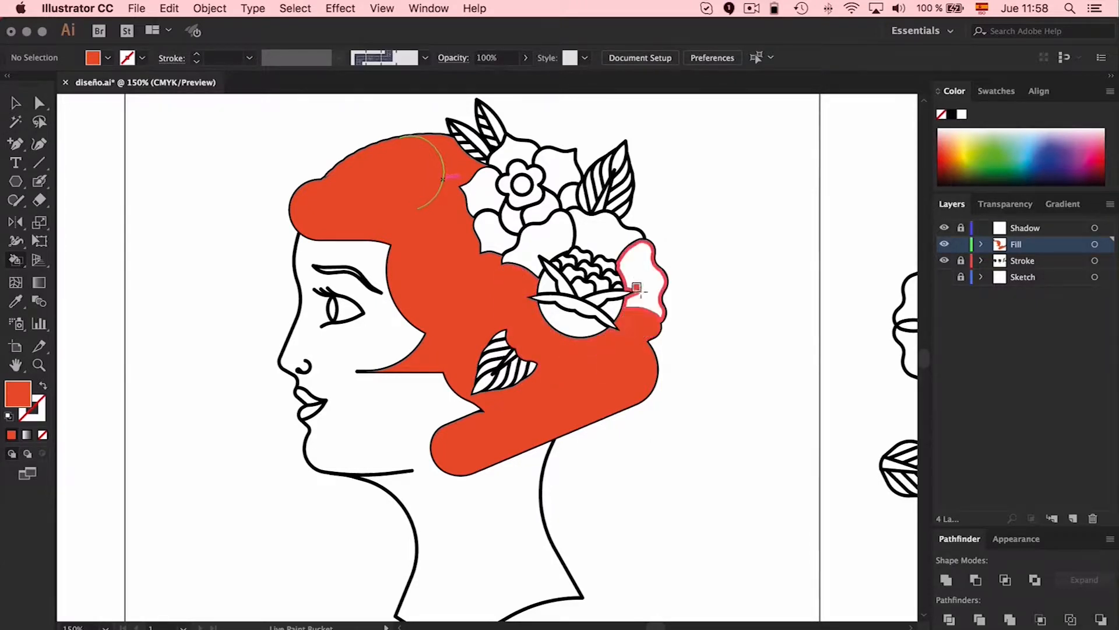
{"action": "left_click", "coordinate": [641, 269]}
{"action": "left_click", "coordinate": [624, 235]}
{"action": "left_click", "coordinate": [539, 239]}
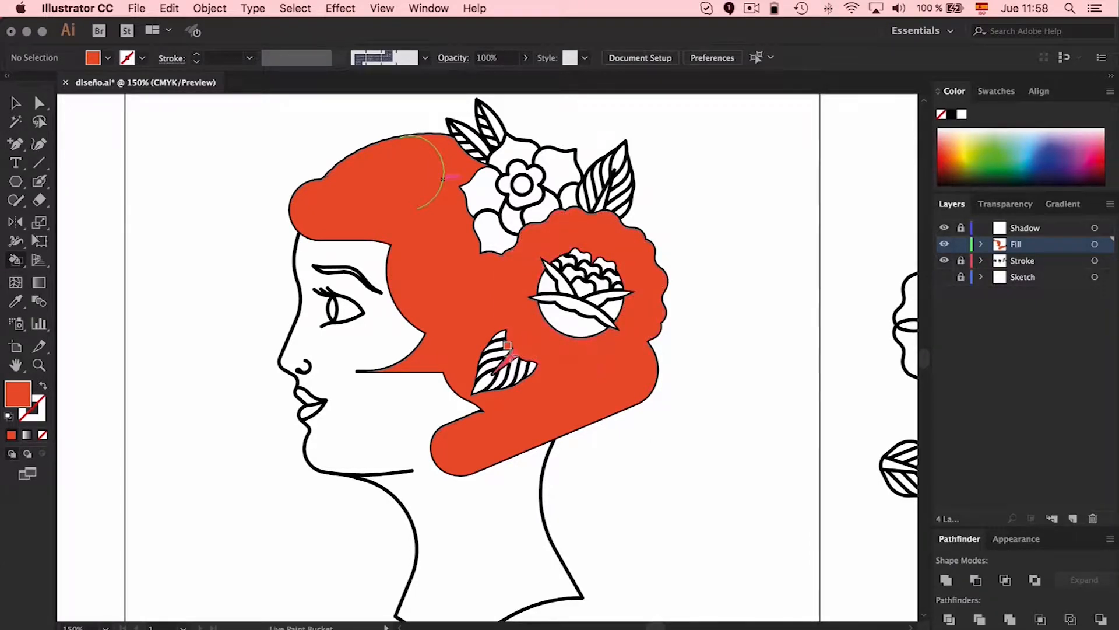
{"action": "left_click", "coordinate": [564, 318]}
{"action": "left_click", "coordinate": [548, 281]}
{"action": "left_click", "coordinate": [617, 296]}
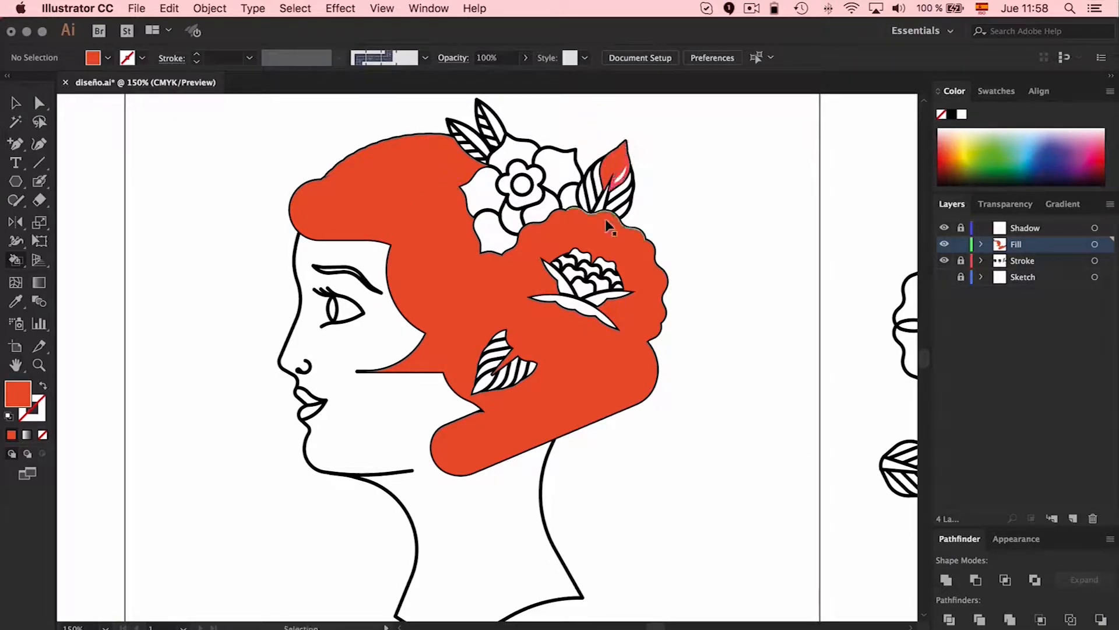
Fill the small flower's outer petals and one half of each of the two small upper leaves with orange-red
{"action": "left_click", "coordinate": [493, 230]}
{"action": "left_click", "coordinate": [483, 189]}
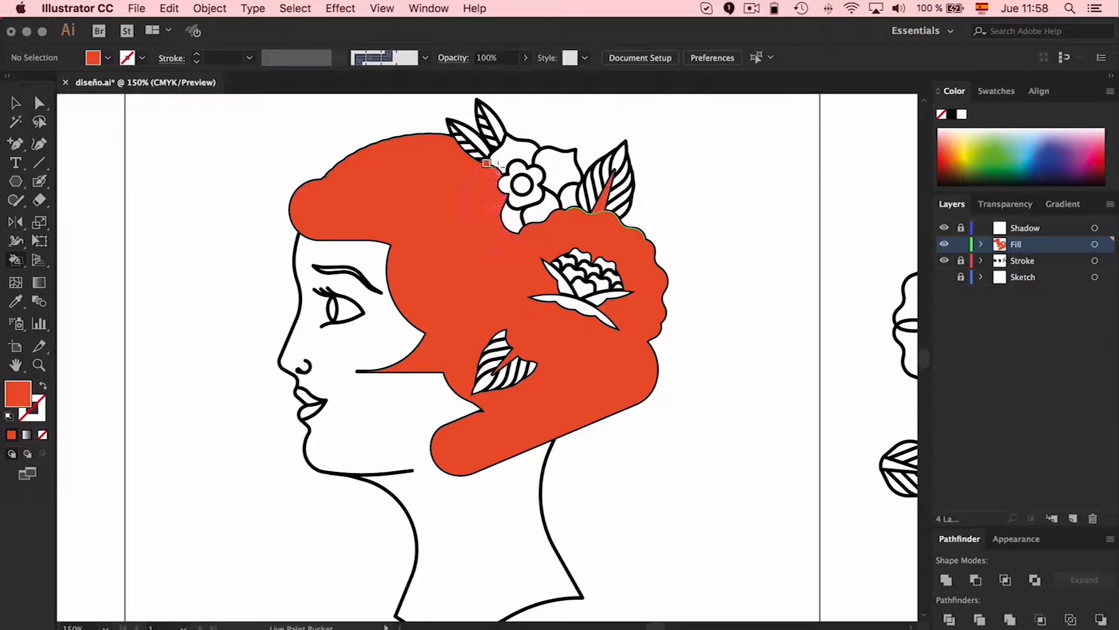
{"action": "left_click", "coordinate": [513, 153]}
{"action": "left_click", "coordinate": [558, 166]}
{"action": "left_click", "coordinate": [583, 190]}
{"action": "left_click", "coordinate": [568, 196]}
{"action": "left_click", "coordinate": [466, 124]}
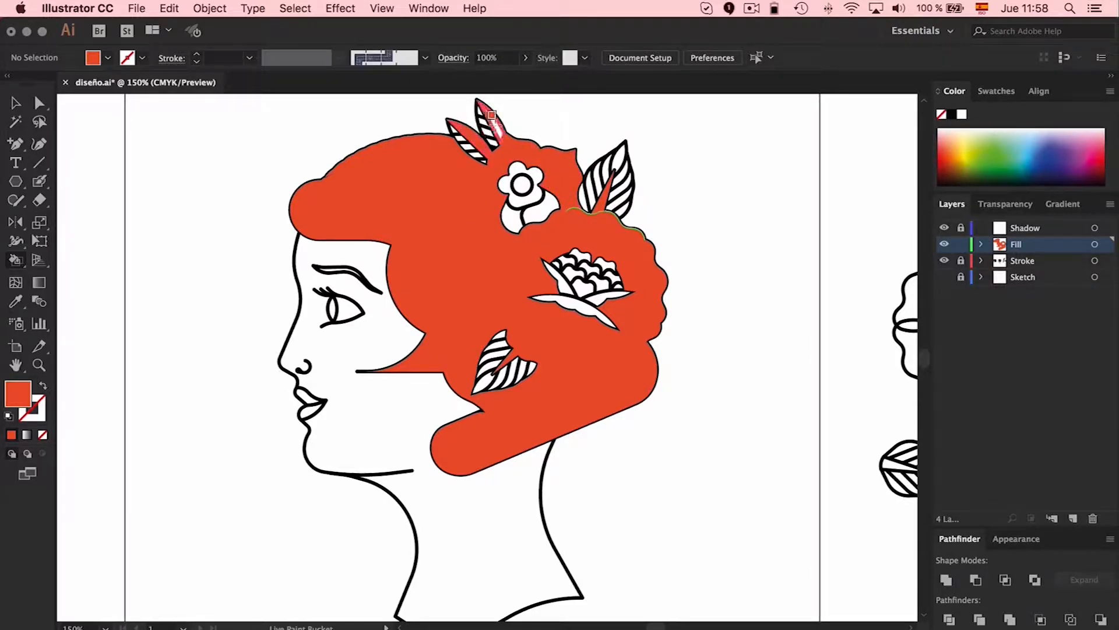
{"action": "left_click", "coordinate": [491, 116]}
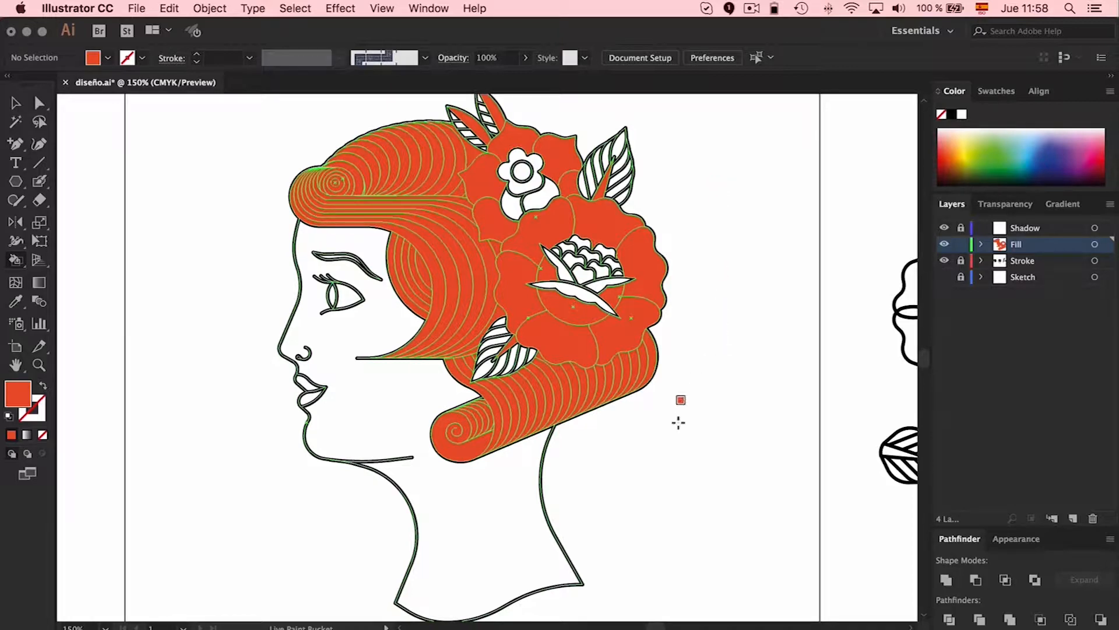
Select the painted Live Paint group and expand it into editable shapes
{"action": "key", "text": "v"}
{"action": "left_click", "coordinate": [583, 344]}
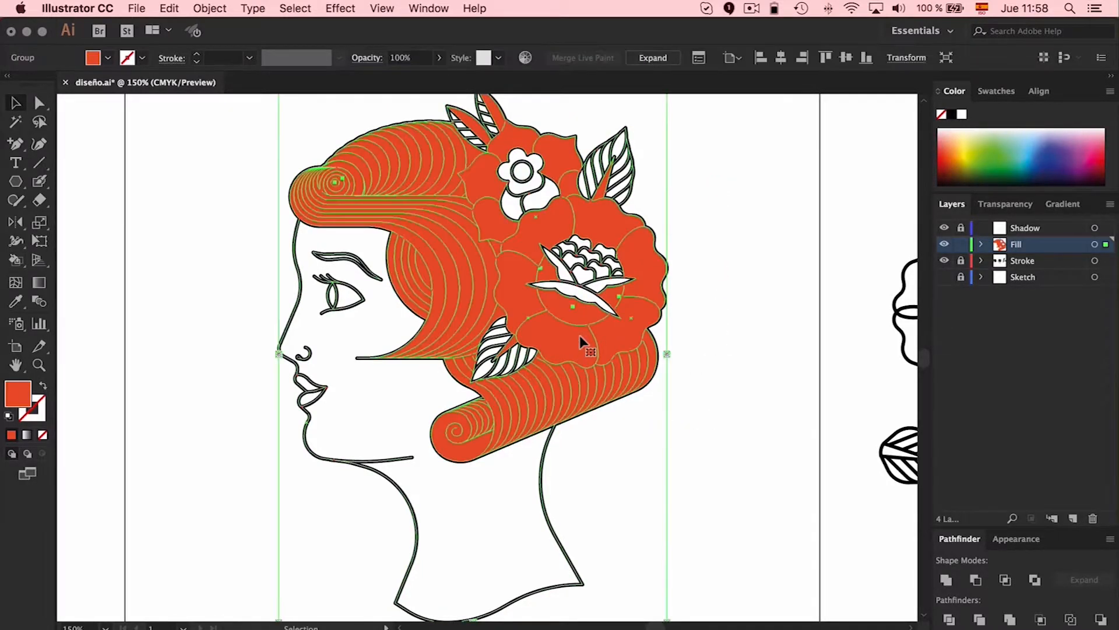
{"action": "left_click", "coordinate": [210, 8]}
{"action": "left_click", "coordinate": [250, 165]}
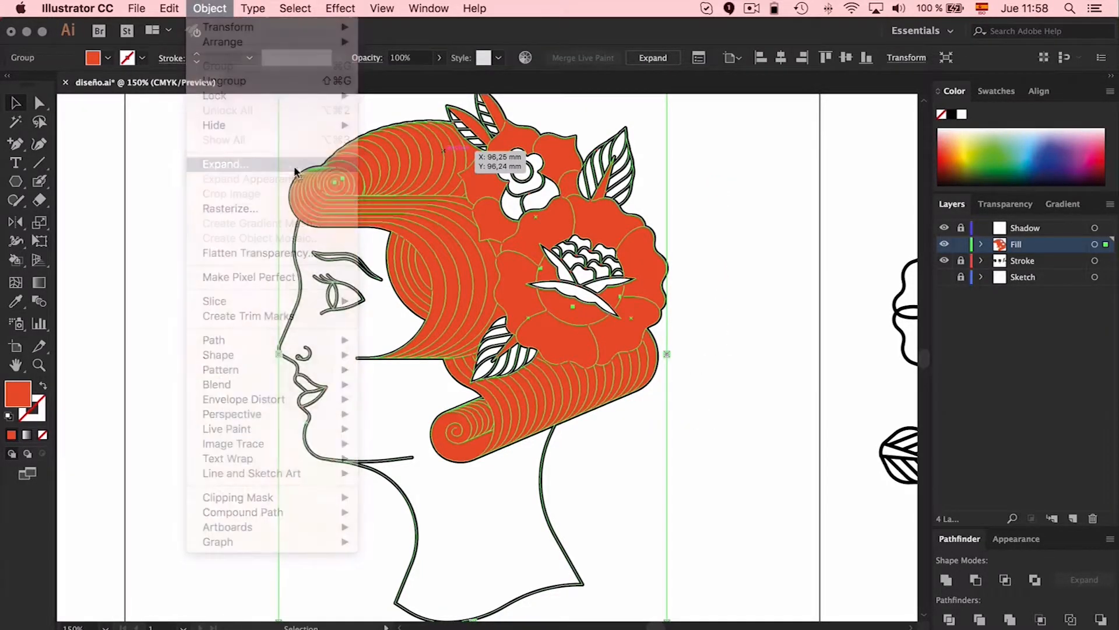
{"action": "left_click", "coordinate": [353, 328]}
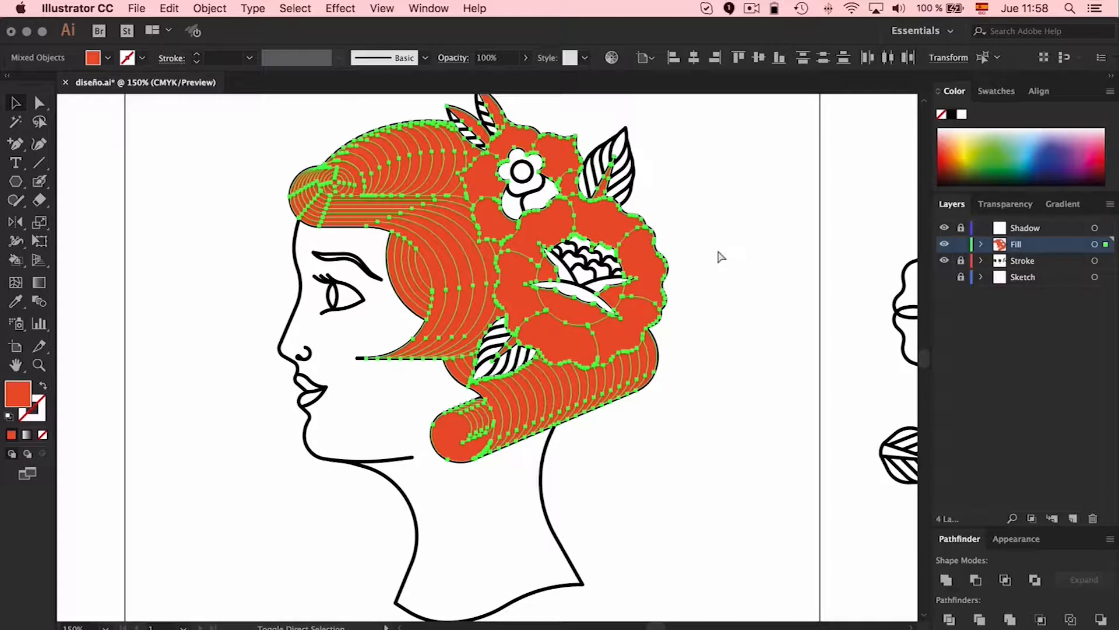
Apply a linear white-to-black gradient fill to the expanded hair and flower shapes, and deselect them
{"action": "left_click", "coordinate": [1063, 203]}
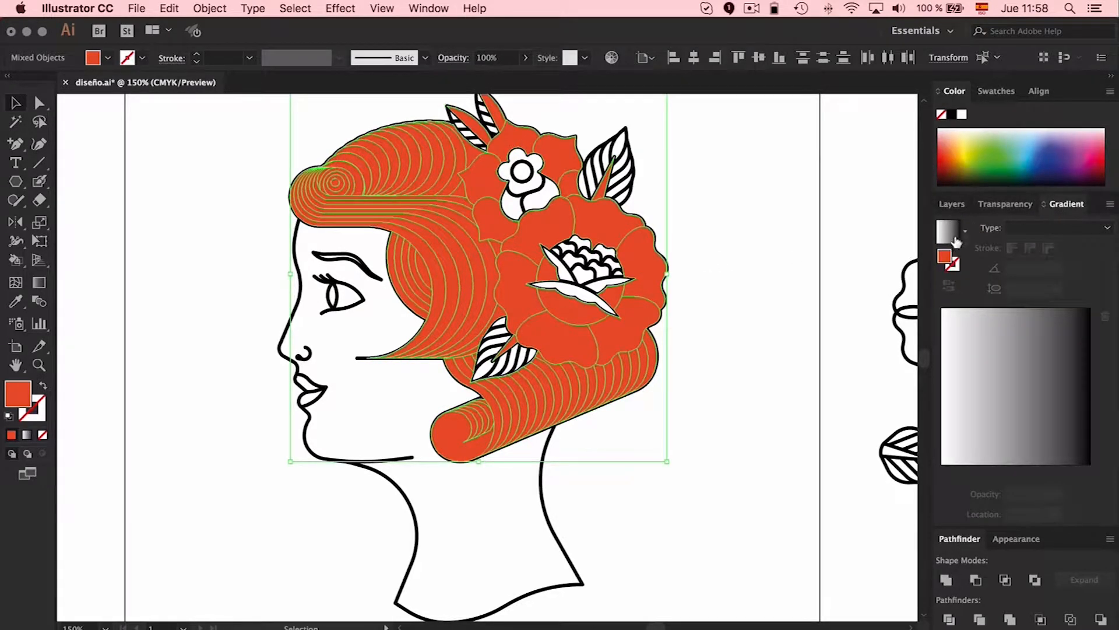
{"action": "left_click", "coordinate": [951, 239]}
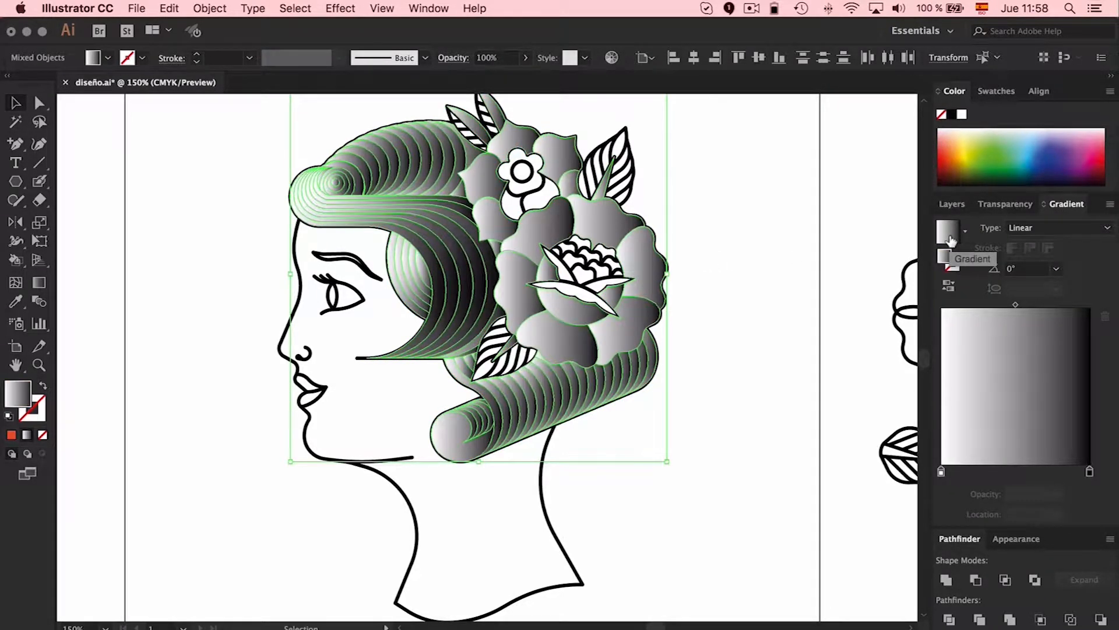
{"action": "left_click", "coordinate": [787, 230]}
{"action": "left_click", "coordinate": [635, 254]}
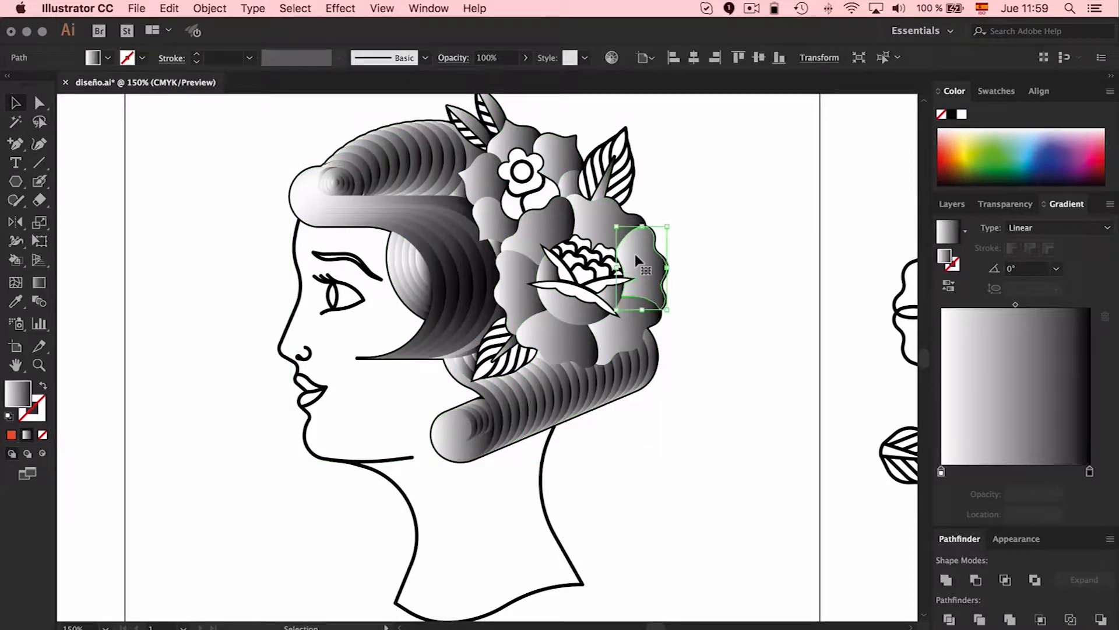
{"action": "left_click", "coordinate": [752, 251]}
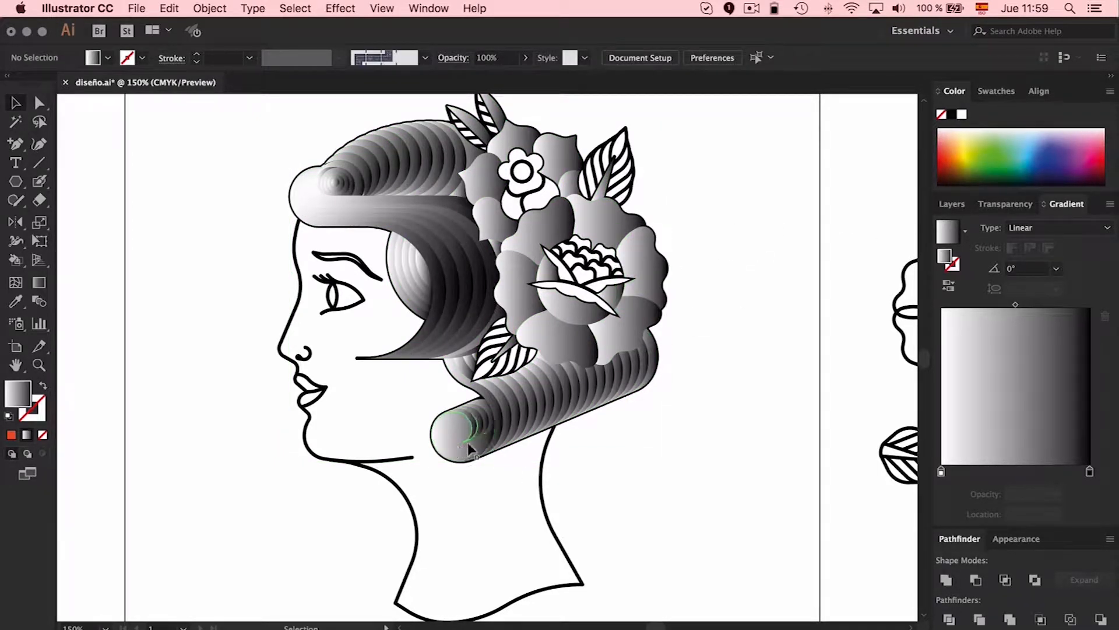
Move the Fill layer below the Stroke layer so the line art lies over the gradients
{"action": "key", "text": "super+plus"}
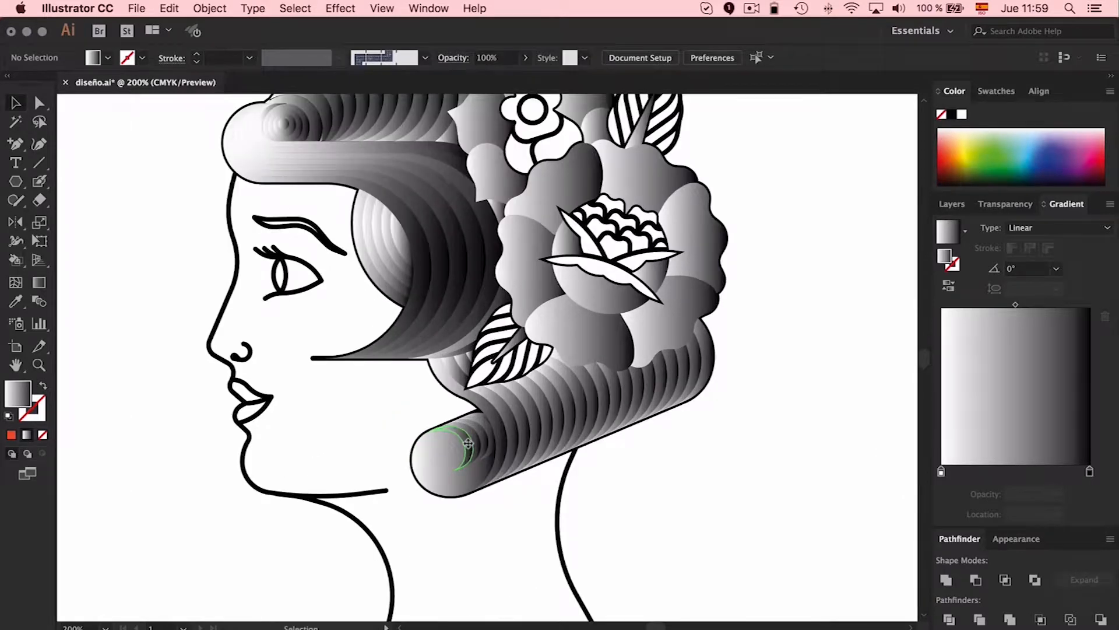
{"action": "left_click", "coordinate": [958, 207]}
{"action": "left_click_drag", "start_coordinate": [1027, 245], "coordinate": [1026, 269]}
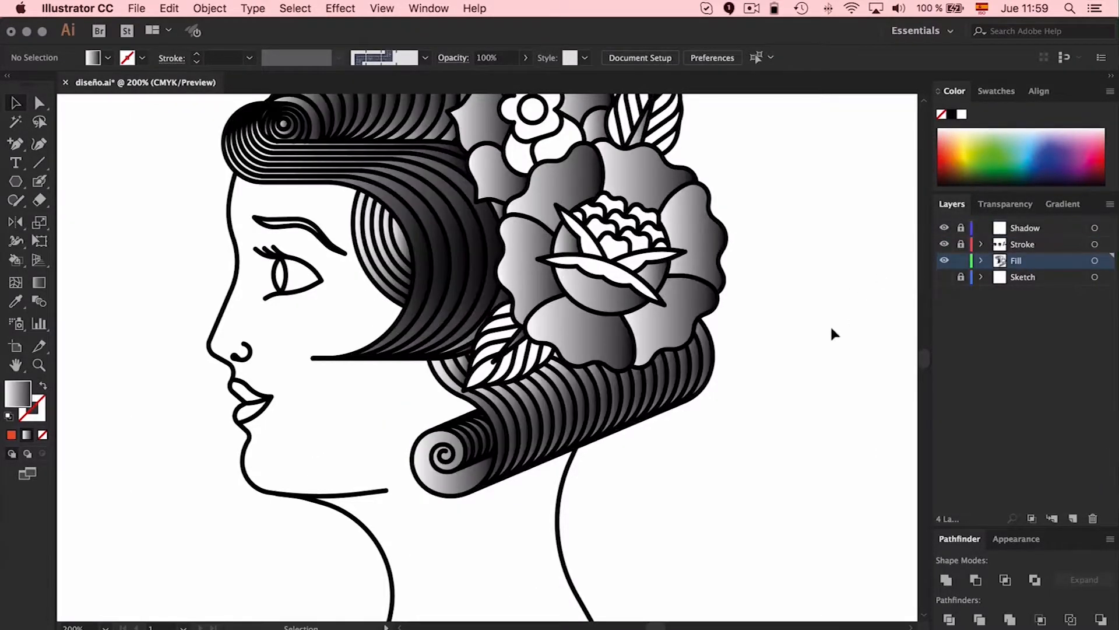
{"action": "scroll", "coordinate": [826, 337], "scroll_direction": "up", "scroll_amount": 3}
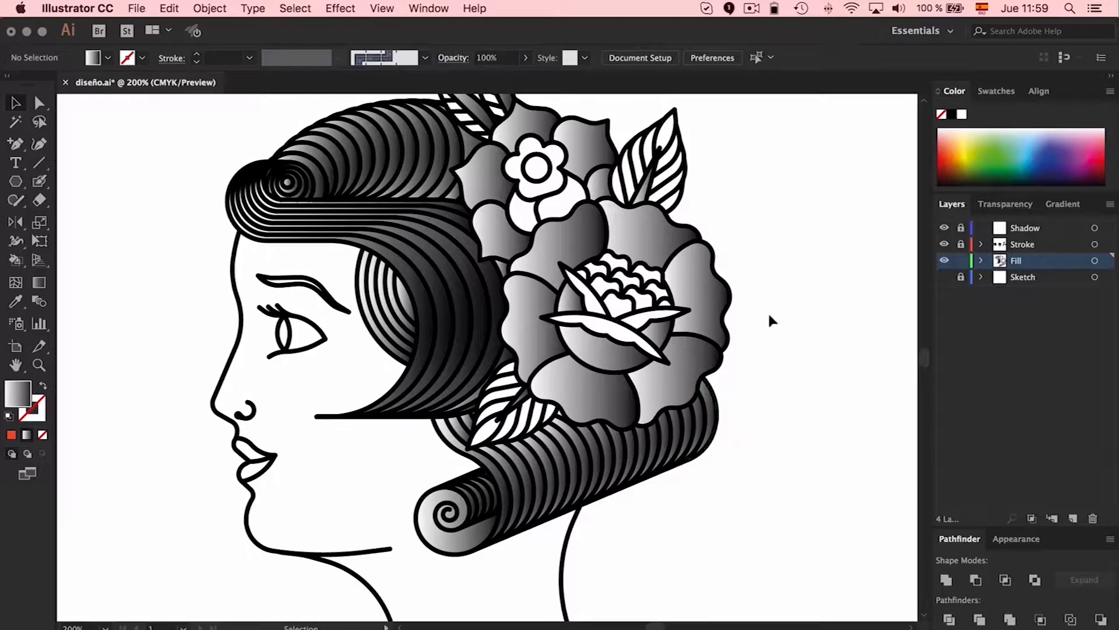
Redirect the linear gradients of the large rose's two lower petals so they darken towards the flower's centre
{"action": "left_click", "coordinate": [565, 399]}
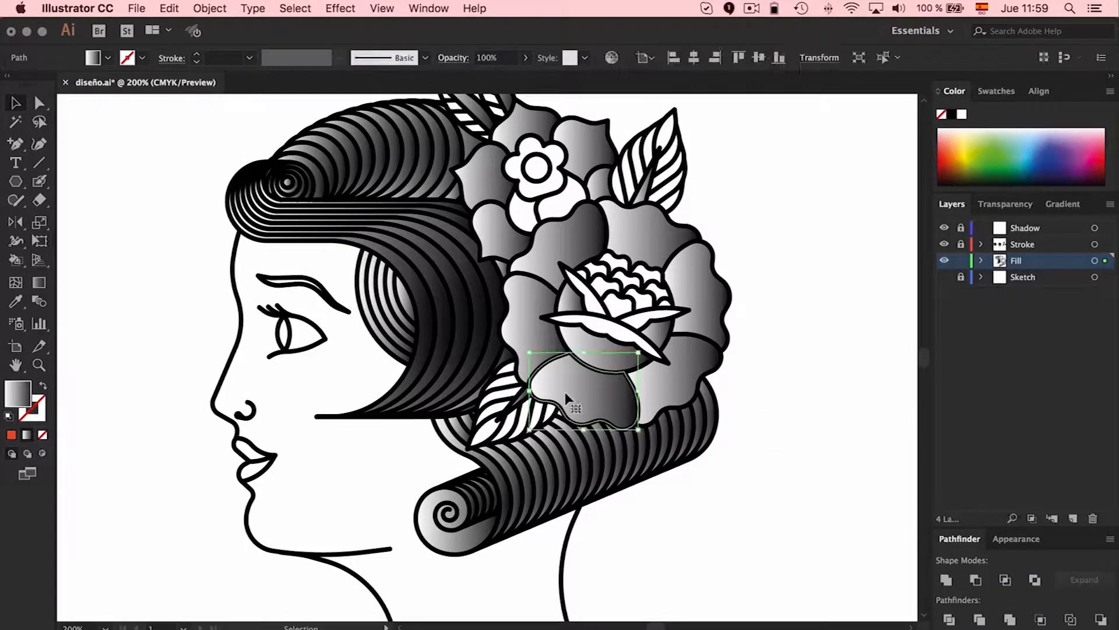
{"action": "left_click", "coordinate": [39, 283]}
{"action": "mouse_move", "coordinate": [595, 369]}
{"action": "left_mouse_down"}
{"action": "mouse_move", "coordinate": [579, 429]}
{"action": "mouse_move", "coordinate": [598, 368]}
{"action": "left_mouse_up"}
{"action": "key", "text": "v"}
{"action": "left_click", "coordinate": [671, 382]}
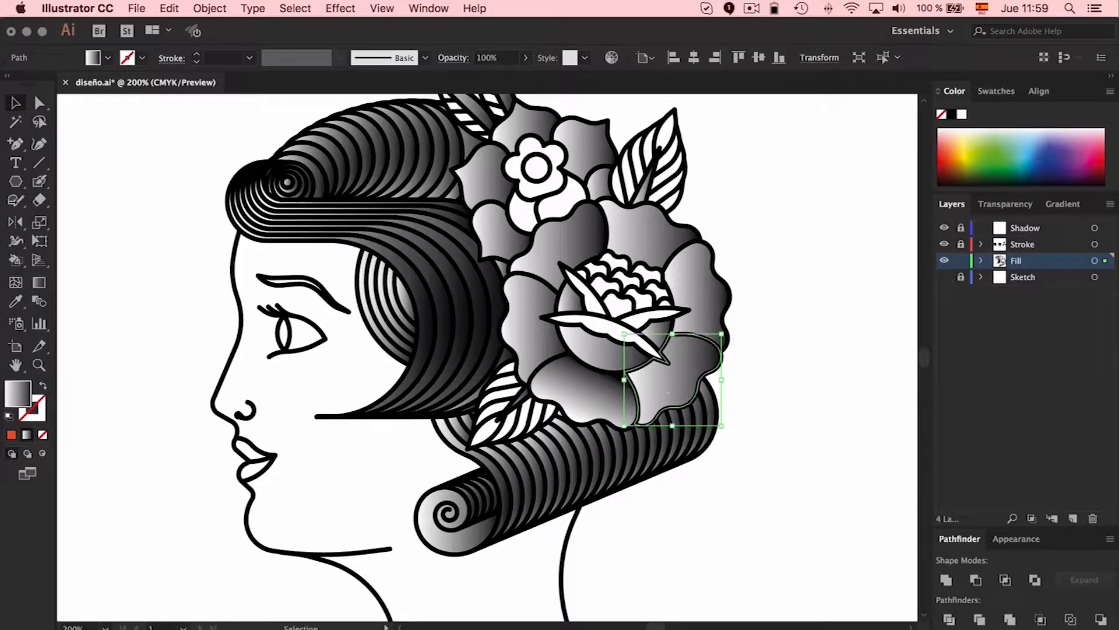
{"action": "left_click", "coordinate": [39, 282]}
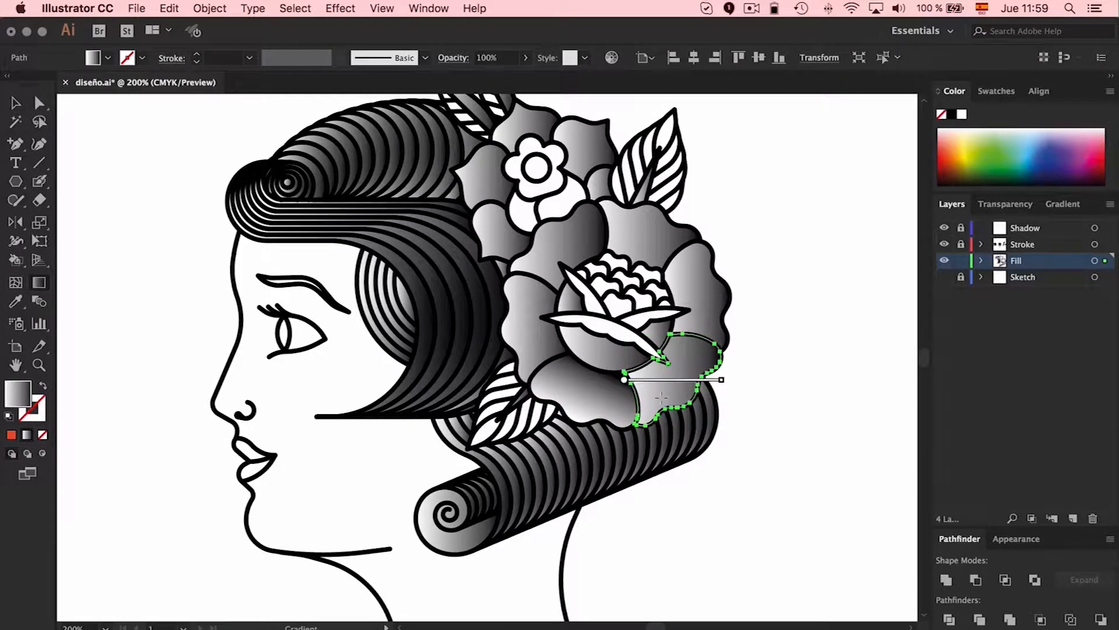
{"action": "left_click_drag", "start_coordinate": [695, 398], "coordinate": [669, 375]}
Set the gradient of all the large rose's outer petals to Radial and spread one shared gradient from the rose's centre to its edge
{"action": "key", "text": "v"}
{"action": "left_click", "coordinate": [690, 303]}
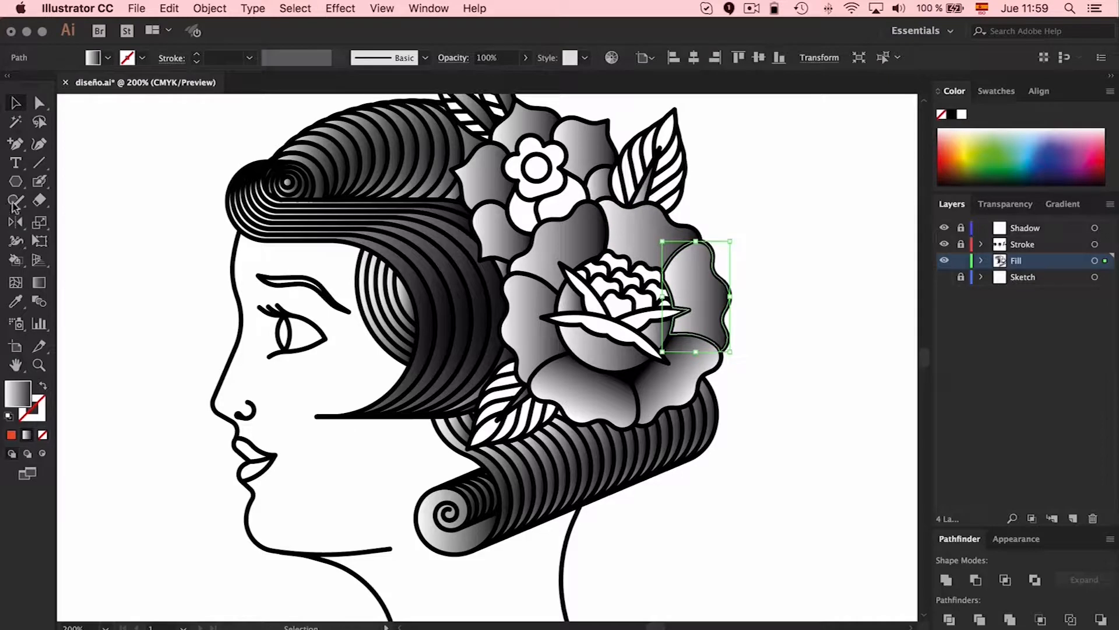
{"action": "left_click", "coordinate": [609, 229], "text": "shift"}
{"action": "left_click", "coordinate": [575, 239], "text": "shift"}
{"action": "left_click", "coordinate": [537, 323], "text": "shift"}
{"action": "left_click", "coordinate": [586, 404], "text": "shift"}
{"action": "key", "text": "i"}
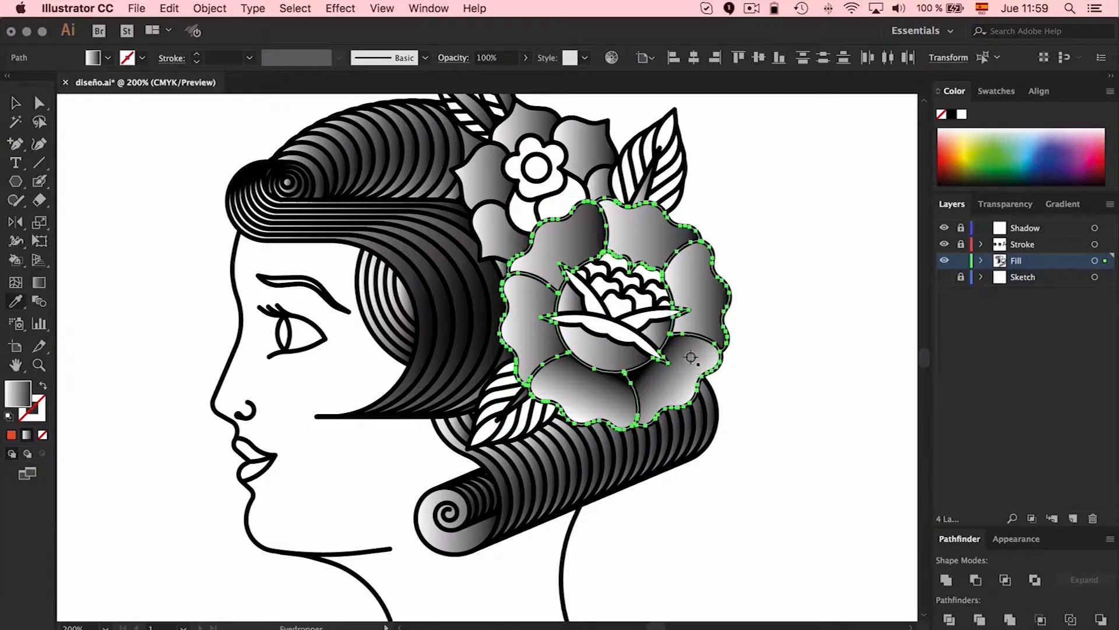
{"action": "left_click", "coordinate": [1062, 204]}
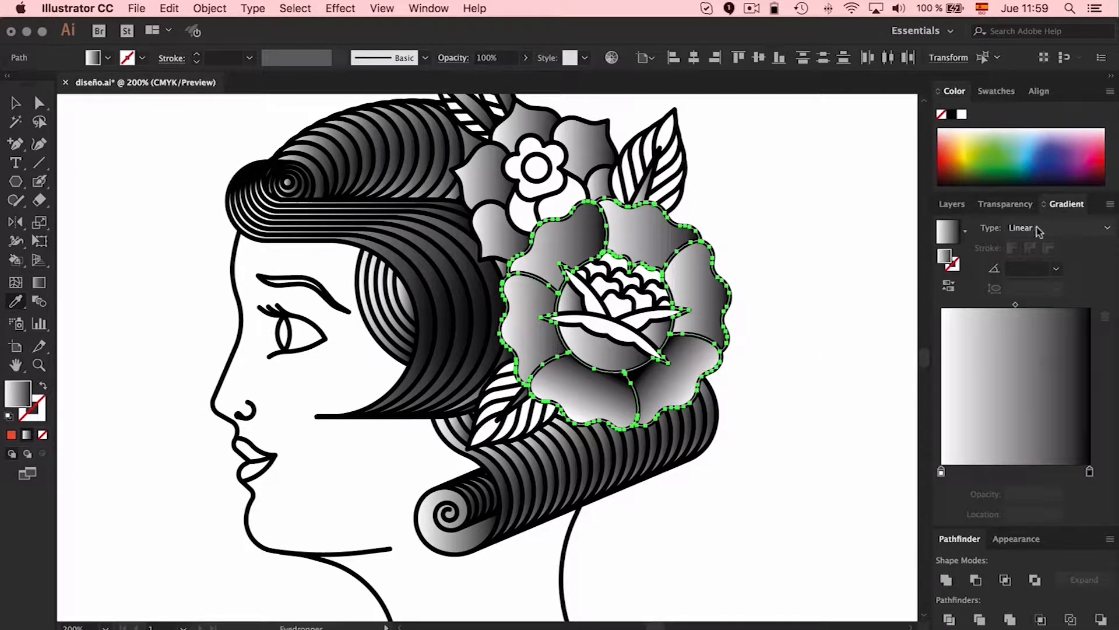
{"action": "left_click", "coordinate": [1039, 231]}
{"action": "left_click", "coordinate": [1042, 262]}
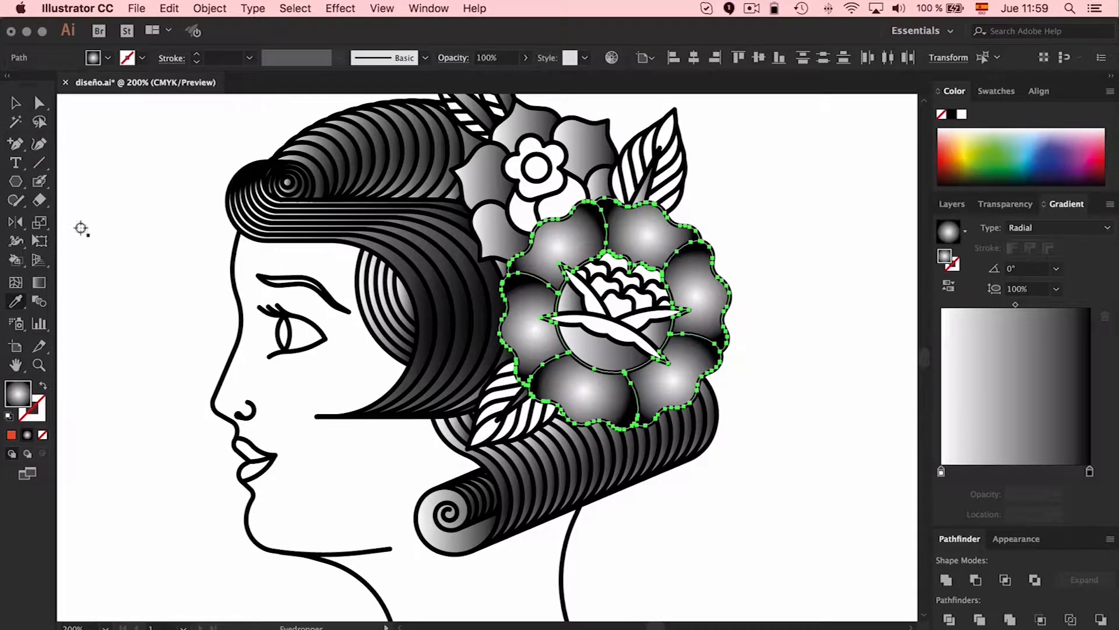
{"action": "left_click", "coordinate": [39, 282]}
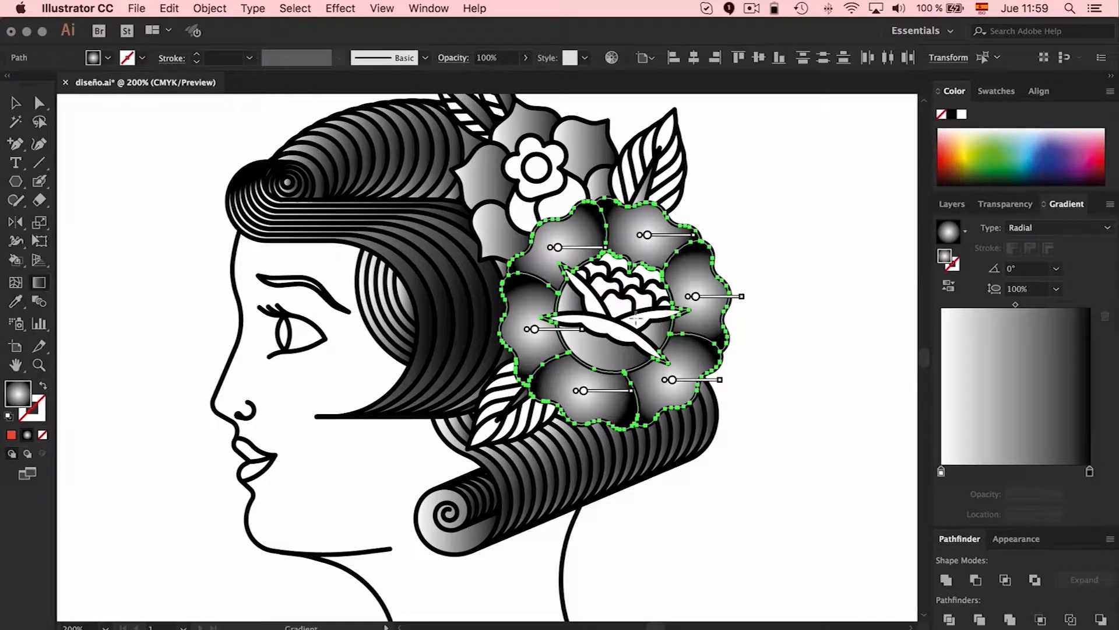
{"action": "left_click_drag", "start_coordinate": [616, 315], "coordinate": [733, 304]}
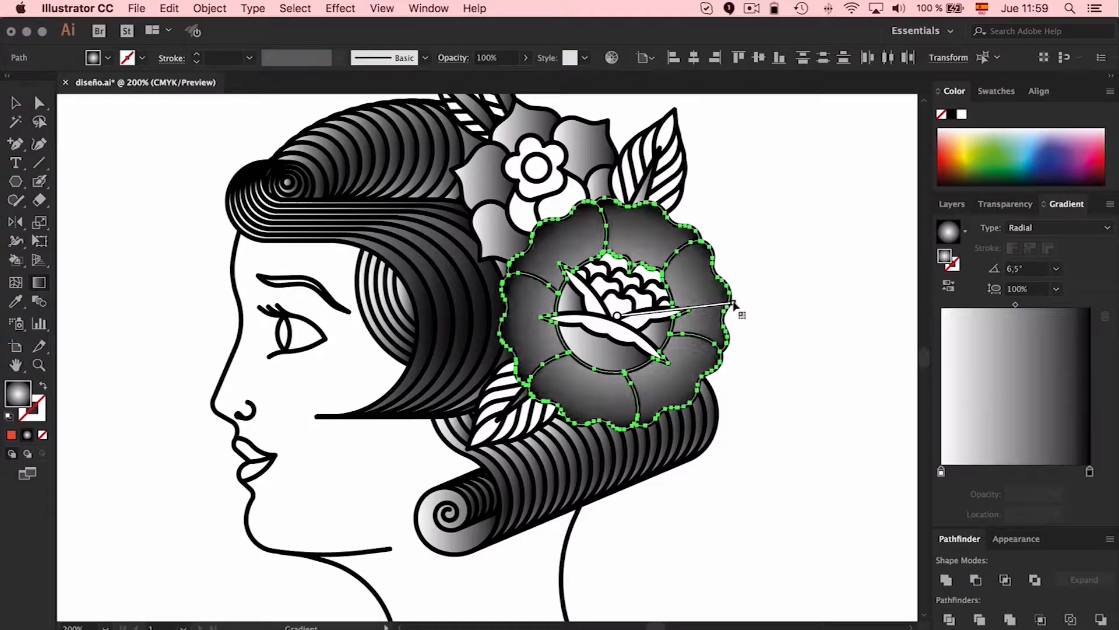
Reverse the petals' gradient so black lies inside, with the black stop at 42.31% and the white stop at 91.5%
{"action": "left_click_drag", "start_coordinate": [943, 477], "coordinate": [1008, 476]}
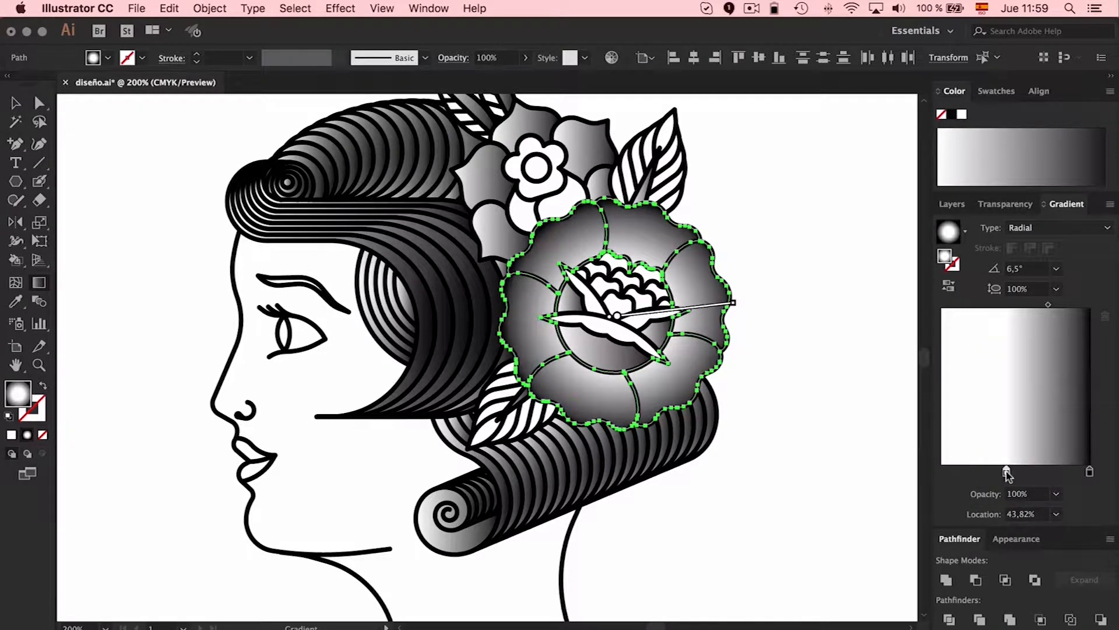
{"action": "left_click_drag", "start_coordinate": [1094, 477], "coordinate": [926, 473]}
{"action": "left_click_drag", "start_coordinate": [1008, 477], "coordinate": [1090, 476]}
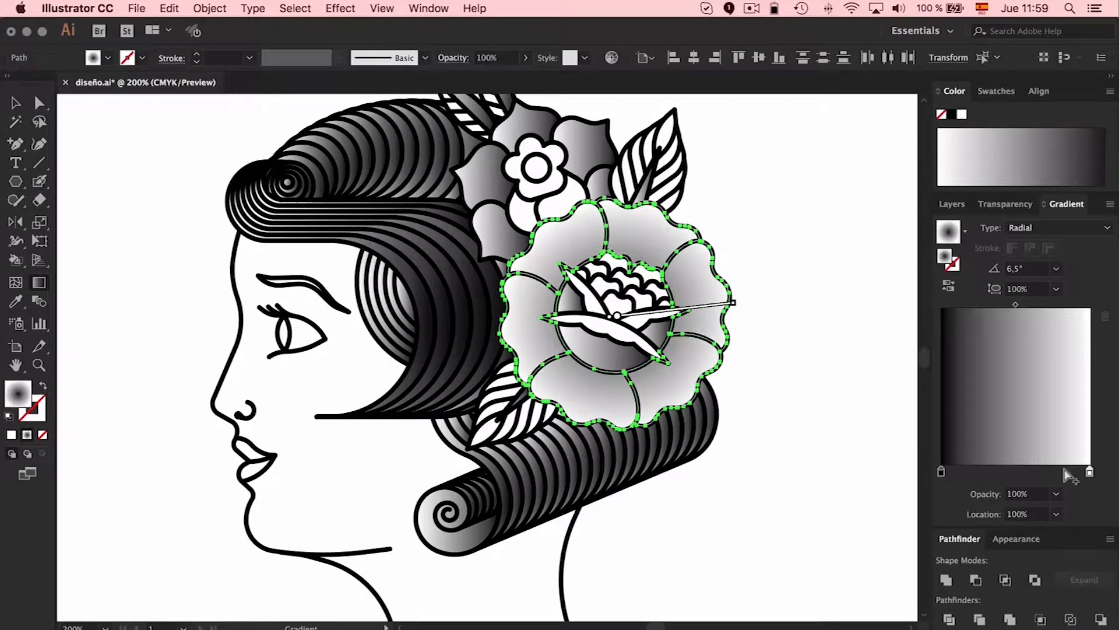
{"action": "left_click_drag", "start_coordinate": [943, 475], "coordinate": [1004, 473]}
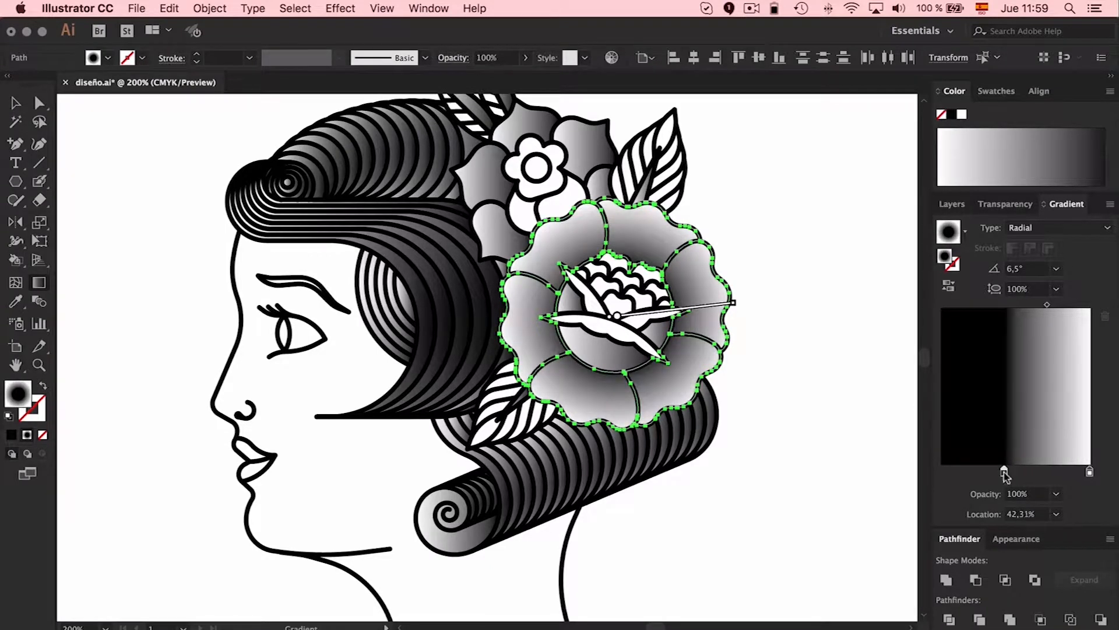
{"action": "left_click_drag", "start_coordinate": [1089, 472], "coordinate": [1078, 473]}
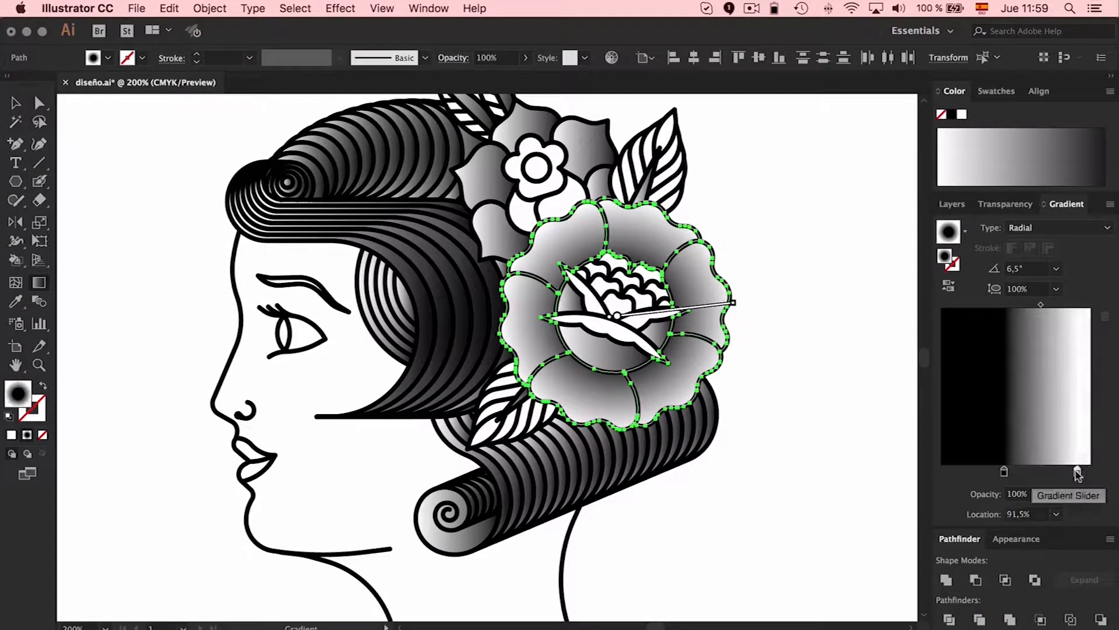
Redirect the linear gradient of the large rose's lower inner petal to 69.1° so it runs from the petal's lower edge up to its upper edge
{"action": "left_click", "coordinate": [16, 102]}
{"action": "left_click", "coordinate": [109, 166]}
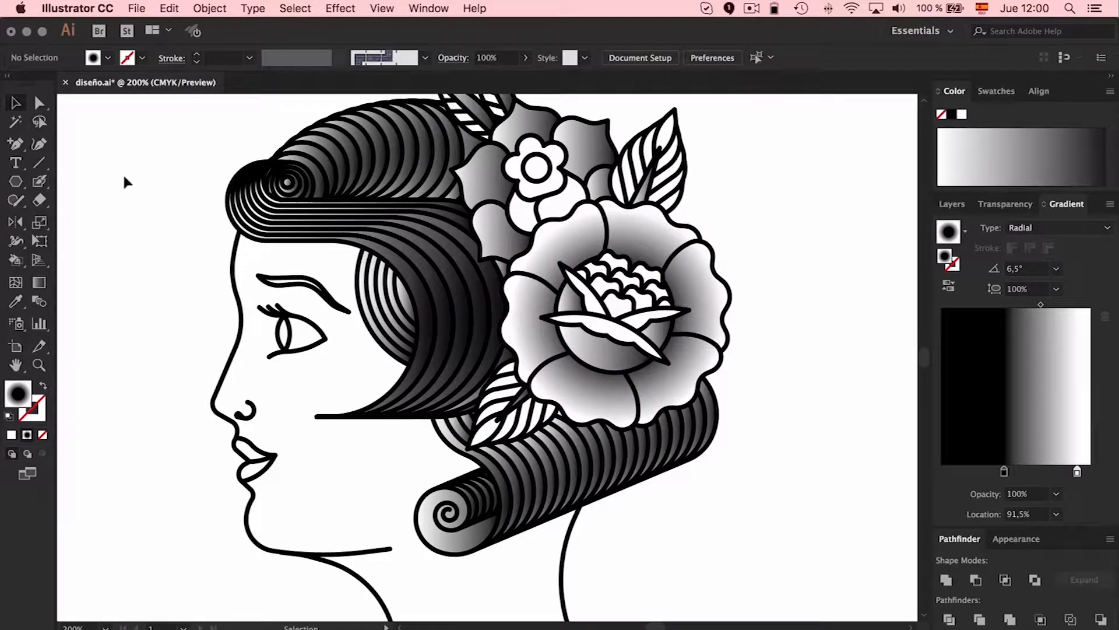
{"action": "left_click", "coordinate": [572, 348]}
{"action": "left_click", "coordinate": [39, 282]}
{"action": "left_click_drag", "start_coordinate": [607, 335], "coordinate": [592, 371]}
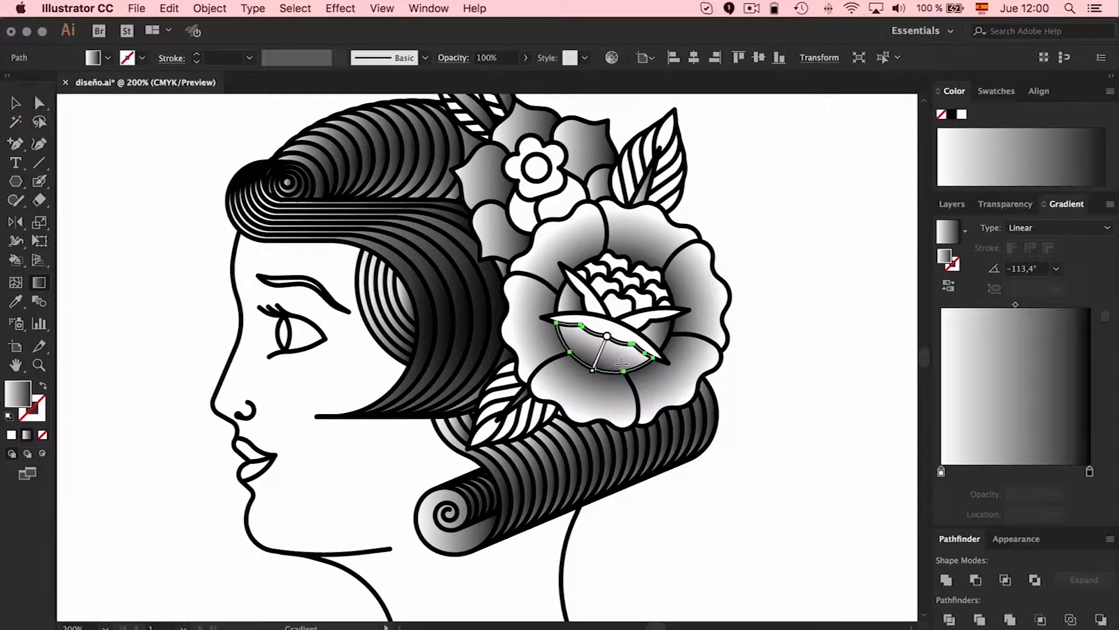
{"action": "mouse_move", "coordinate": [621, 339]}
{"action": "left_mouse_down"}
{"action": "mouse_move", "coordinate": [607, 371]}
{"action": "mouse_move", "coordinate": [607, 334]}
{"action": "left_mouse_up"}
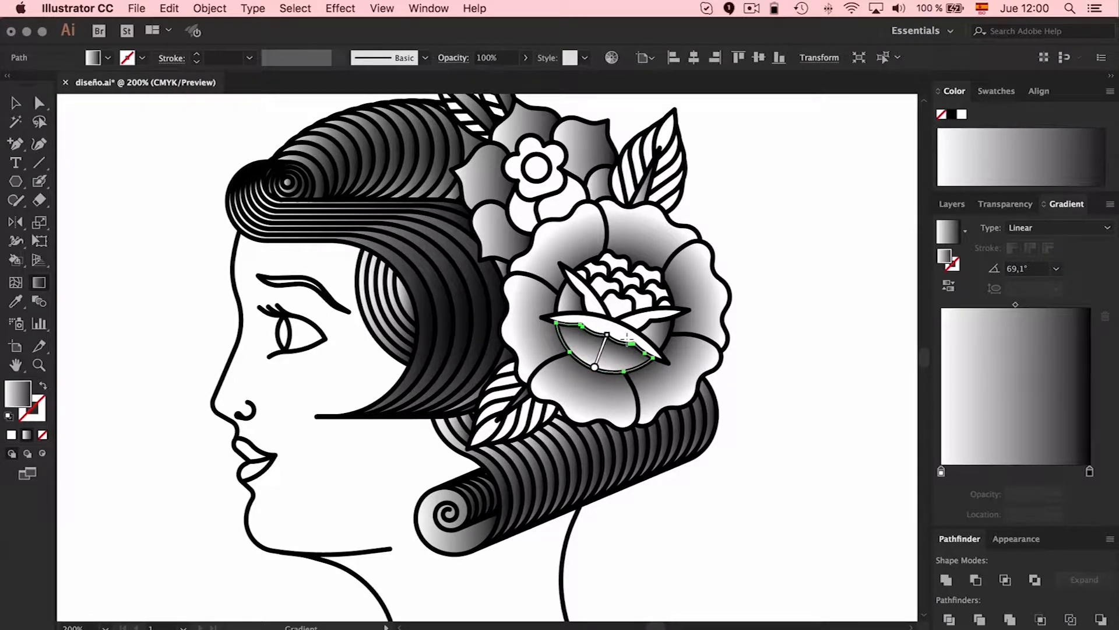
Redirect the linear gradients of the large rose's right and left inner petals so both darken towards the flower's centre
{"action": "key", "text": "v"}
{"action": "left_click", "coordinate": [669, 332]}
{"action": "left_click", "coordinate": [39, 283]}
{"action": "left_click_drag", "start_coordinate": [672, 345], "coordinate": [640, 321]}
{"action": "key", "text": "v"}
{"action": "left_click", "coordinate": [569, 295]}
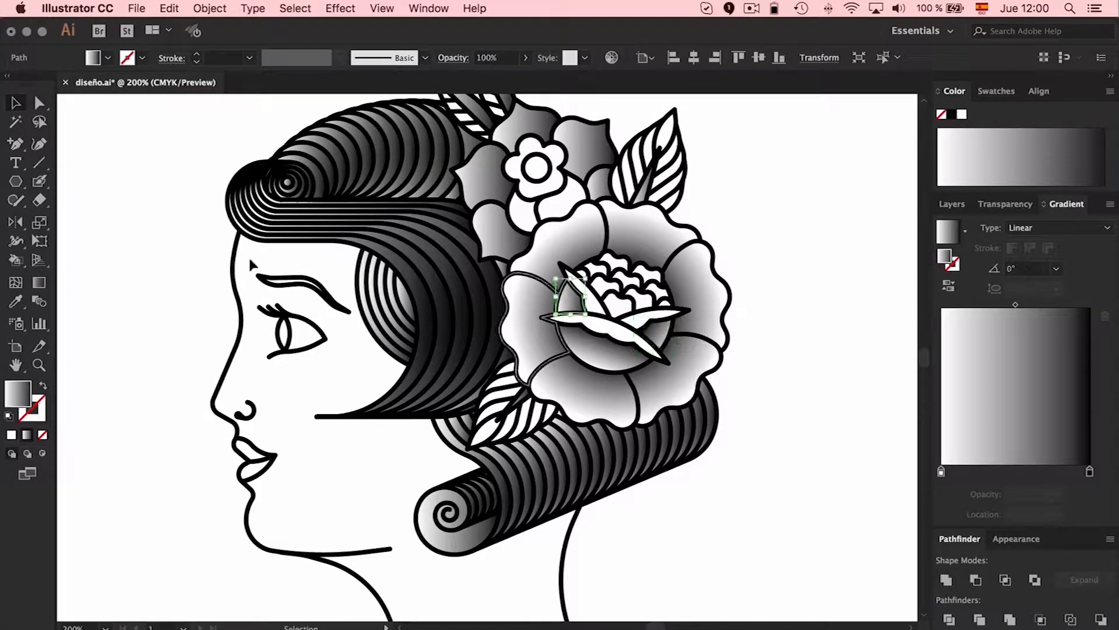
{"action": "left_click", "coordinate": [39, 282]}
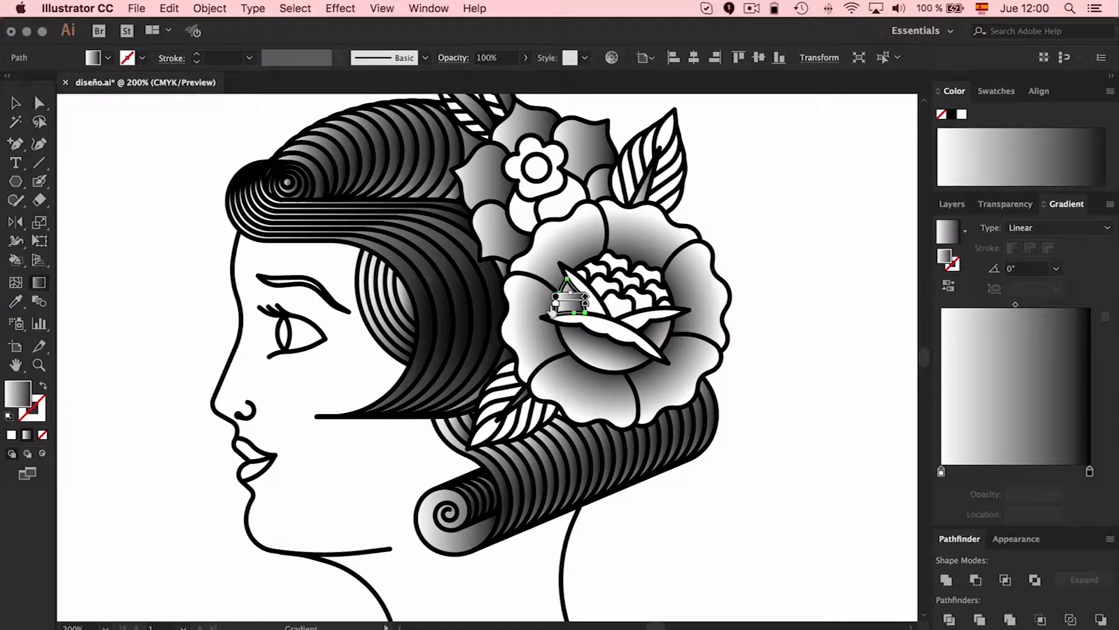
{"action": "left_click_drag", "start_coordinate": [551, 308], "coordinate": [585, 308]}
{"action": "key", "text": "v"}
{"action": "left_click", "coordinate": [812, 322]}
Set the gradient of the small flower's shaded outer petals to Radial and spread one shared gradient from its centre to the upper-right petal tip
{"action": "scroll", "coordinate": [811, 315], "scroll_direction": "up", "scroll_amount": 2}
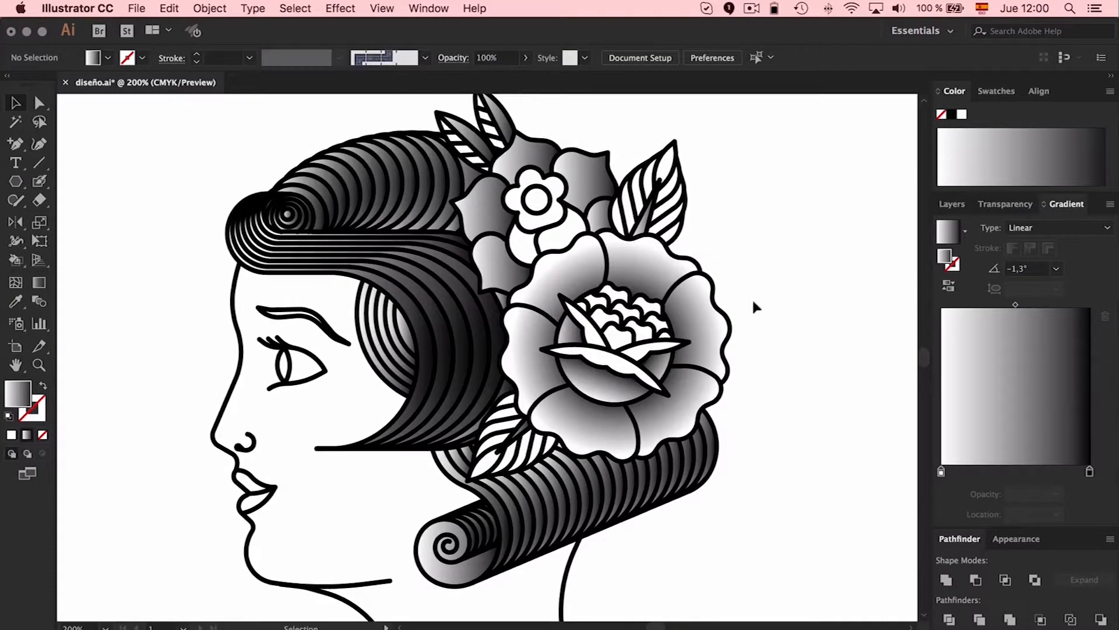
{"action": "left_click", "coordinate": [488, 197]}
{"action": "left_click", "coordinate": [526, 156], "text": "shift"}
{"action": "left_click", "coordinate": [595, 176], "text": "shift"}
{"action": "left_click", "coordinate": [599, 220], "text": "shift"}
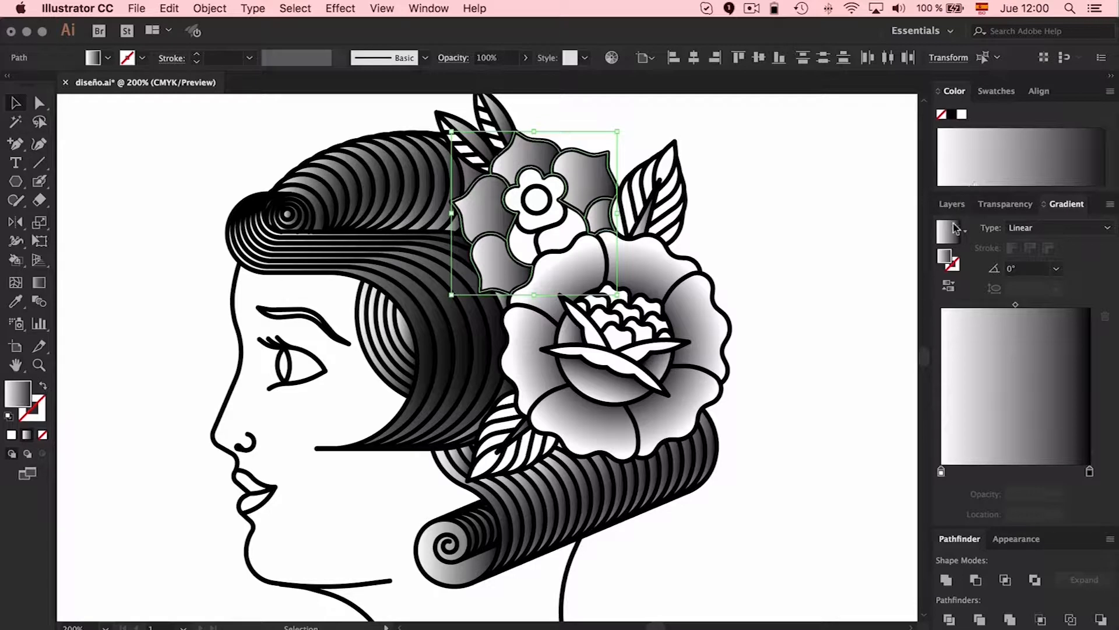
{"action": "left_click", "coordinate": [1064, 228]}
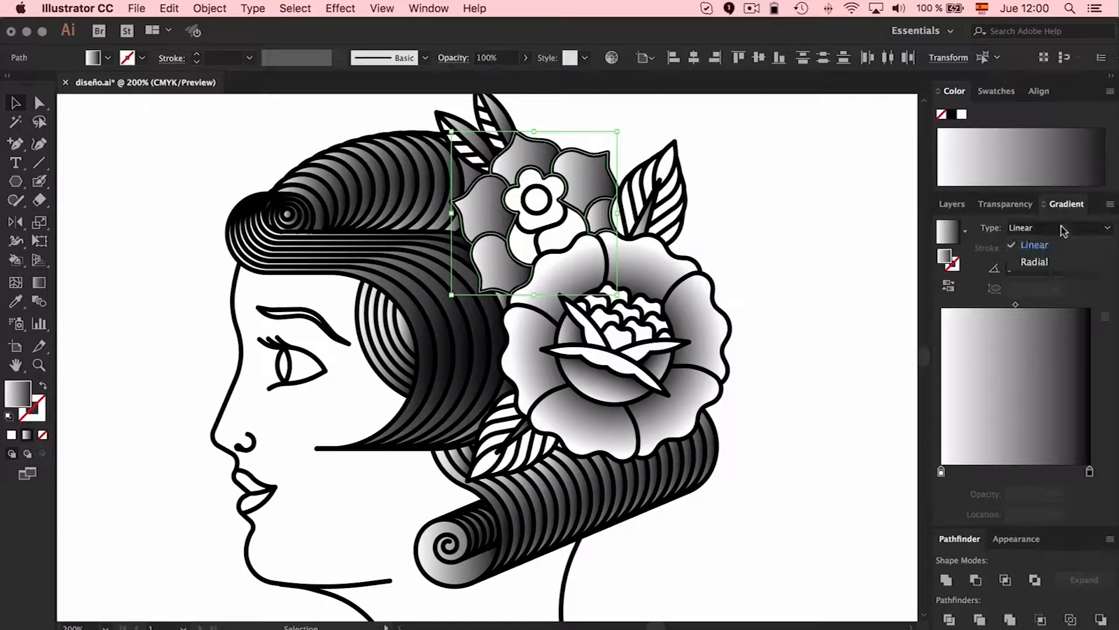
{"action": "left_click", "coordinate": [1035, 262]}
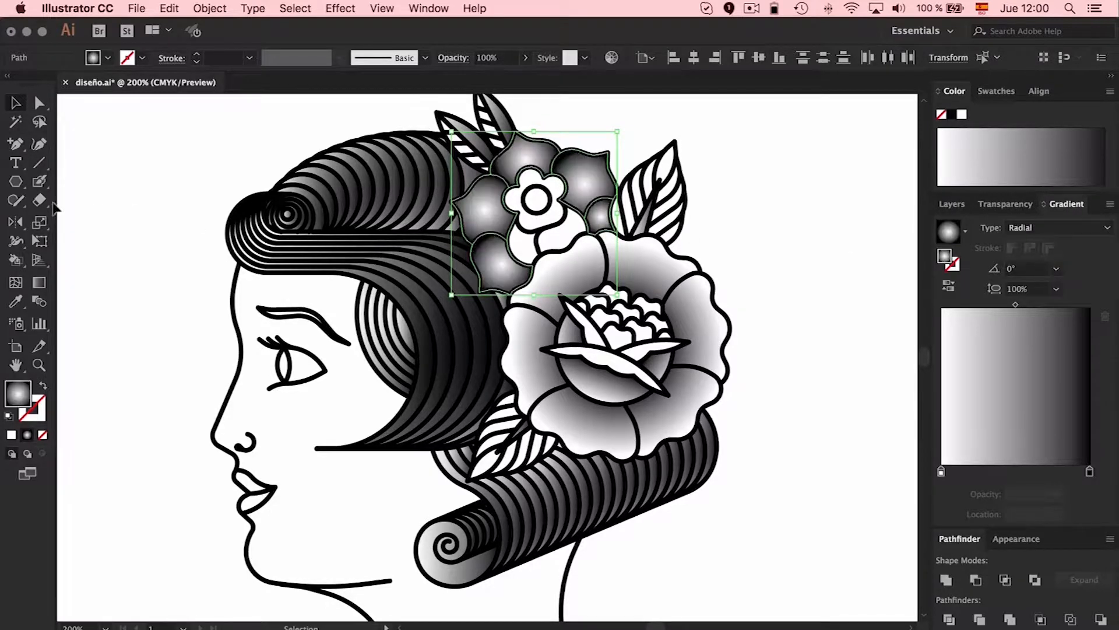
{"action": "left_click", "coordinate": [39, 282]}
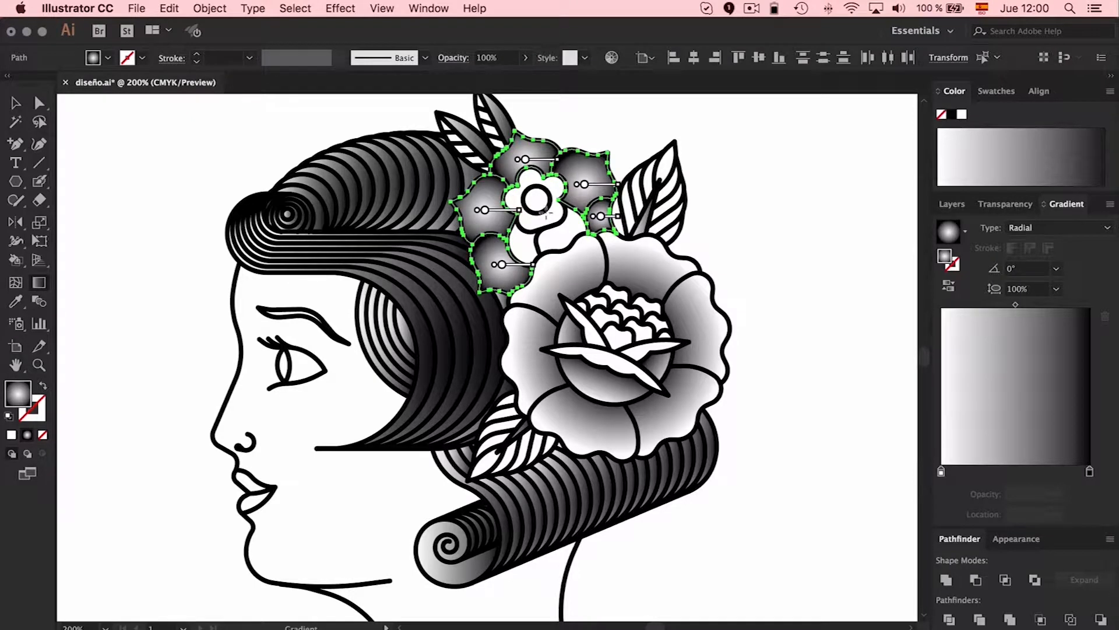
{"action": "left_click_drag", "start_coordinate": [546, 212], "coordinate": [607, 153]}
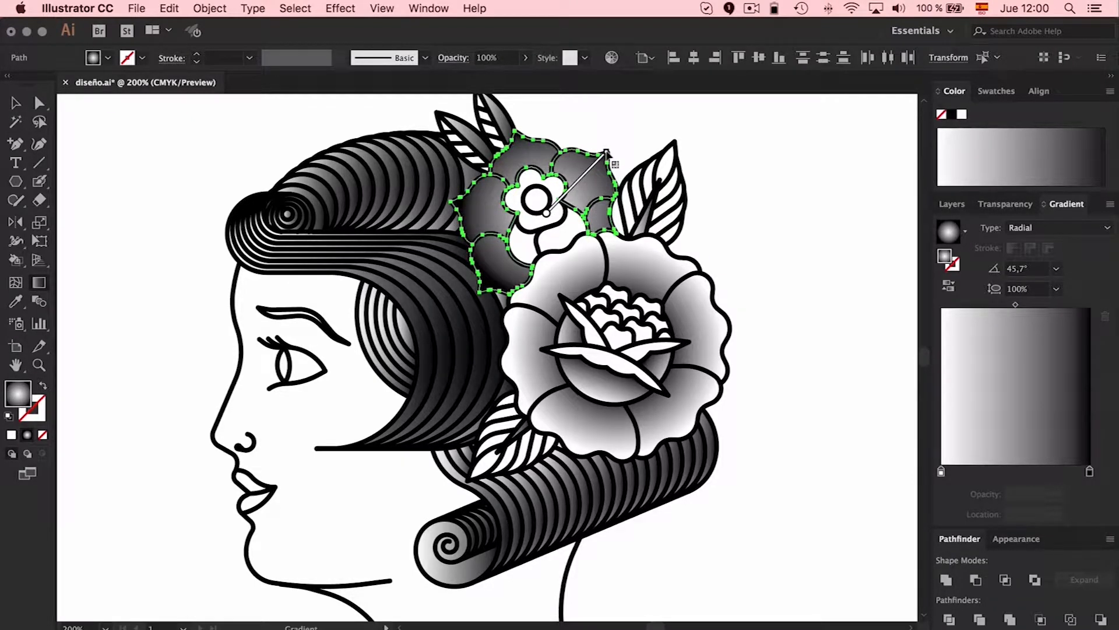
Reverse the small flower's radial gradient with black inside at 35.46% and white at 81.79%, and respread it from just below its centre
{"action": "left_click_drag", "start_coordinate": [942, 473], "coordinate": [971, 472]}
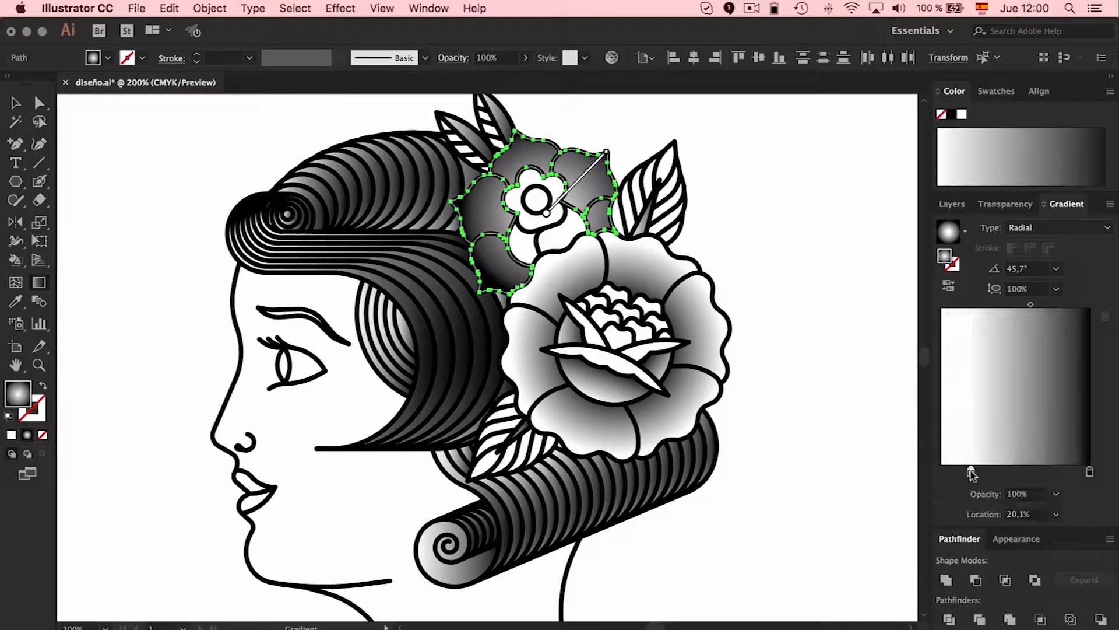
{"action": "mouse_move", "coordinate": [1091, 472]}
{"action": "left_mouse_down"}
{"action": "mouse_move", "coordinate": [943, 471]}
{"action": "mouse_move", "coordinate": [1090, 472]}
{"action": "left_mouse_up"}
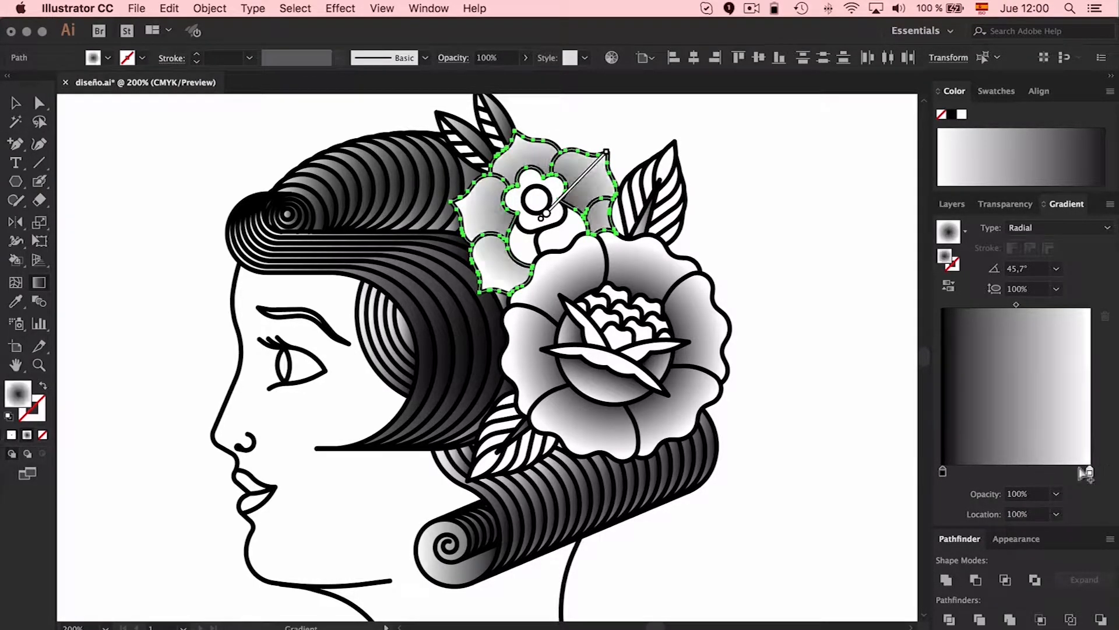
{"action": "mouse_move", "coordinate": [943, 471]}
{"action": "left_mouse_down"}
{"action": "mouse_move", "coordinate": [1004, 474]}
{"action": "mouse_move", "coordinate": [995, 471]}
{"action": "left_mouse_up"}
{"action": "left_click_drag", "start_coordinate": [546, 223], "coordinate": [612, 153]}
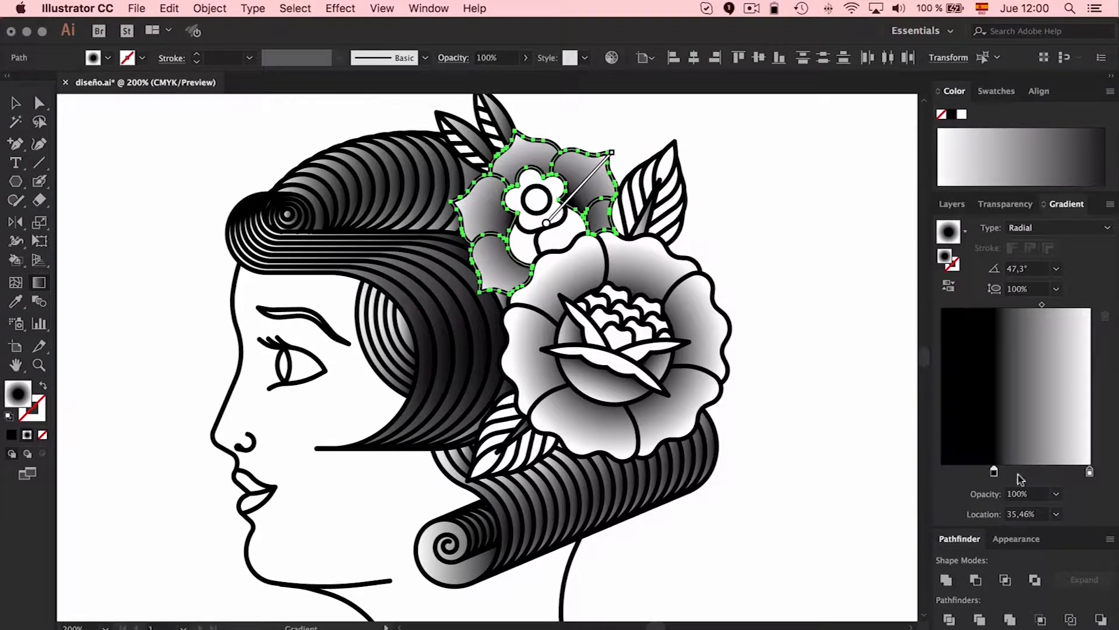
{"action": "left_click_drag", "start_coordinate": [1090, 473], "coordinate": [1064, 474]}
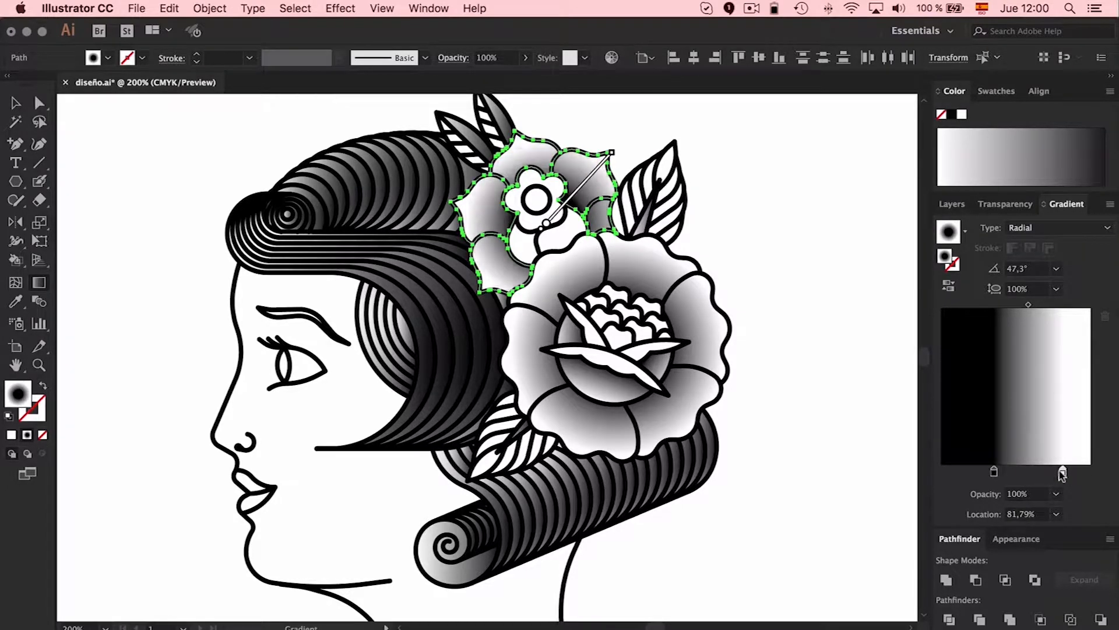
{"action": "left_click", "coordinate": [16, 104]}
{"action": "left_click", "coordinate": [203, 182]}
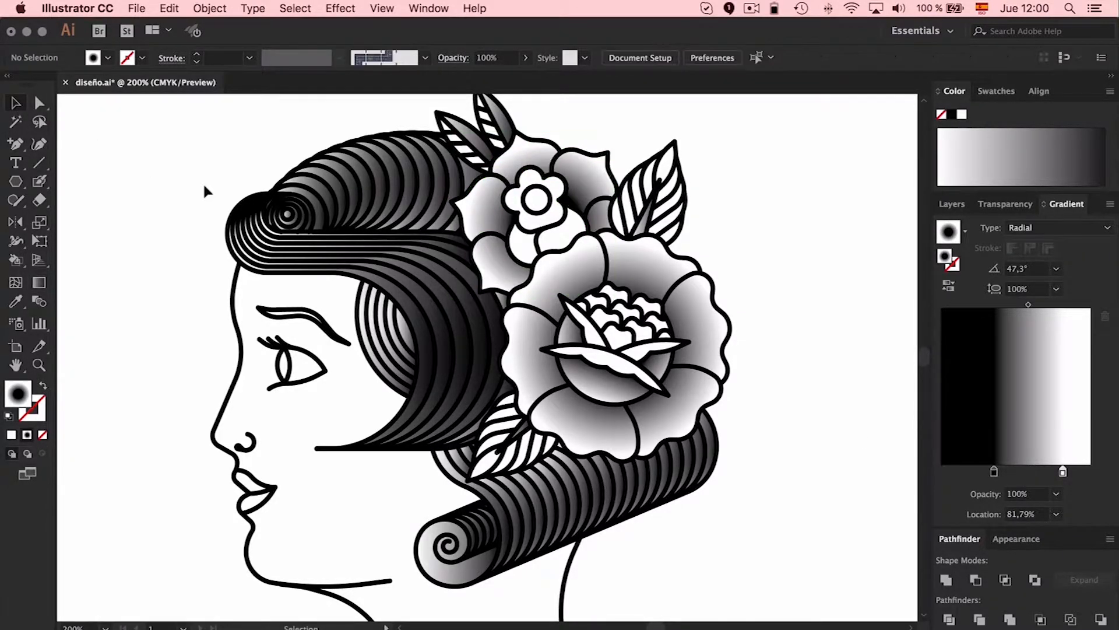
Spread one linear gradient at -54.4° across the crown hair strands and reverse it so black comes first, with white at 100%
{"action": "left_click", "coordinate": [315, 210]}
{"action": "left_click_drag", "start_coordinate": [264, 121], "coordinate": [428, 185]}
{"action": "left_click", "coordinate": [39, 283]}
{"action": "left_click_drag", "start_coordinate": [320, 137], "coordinate": [400, 250]}
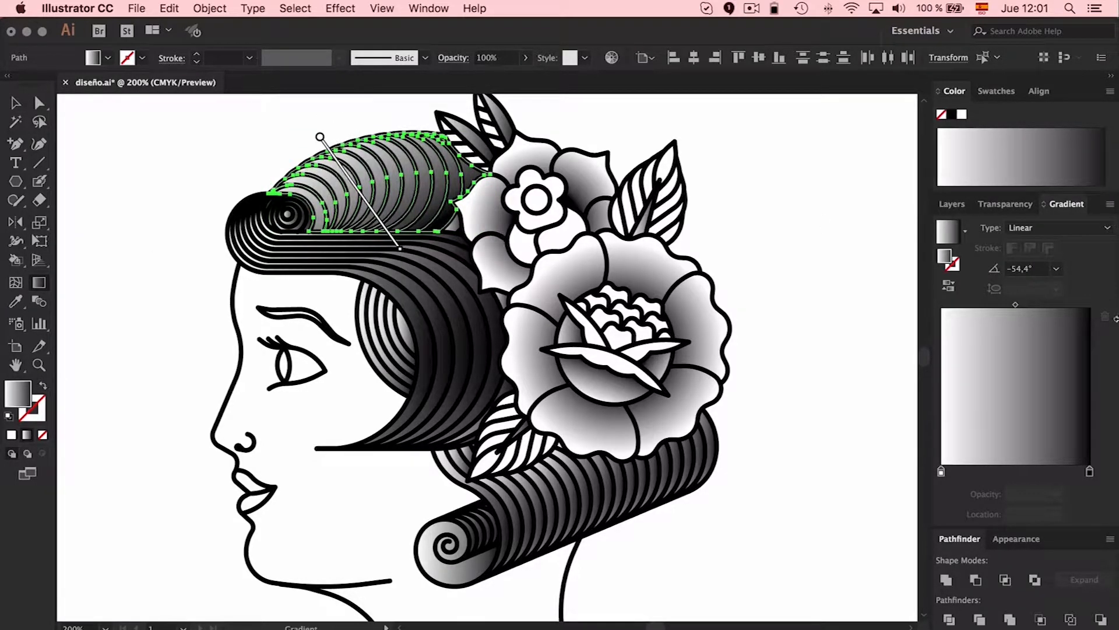
{"action": "left_click_drag", "start_coordinate": [942, 476], "coordinate": [1073, 475]}
{"action": "mouse_move", "coordinate": [1092, 473]}
{"action": "left_mouse_down"}
{"action": "mouse_move", "coordinate": [924, 467]}
{"action": "mouse_move", "coordinate": [1094, 472]}
{"action": "left_mouse_up"}
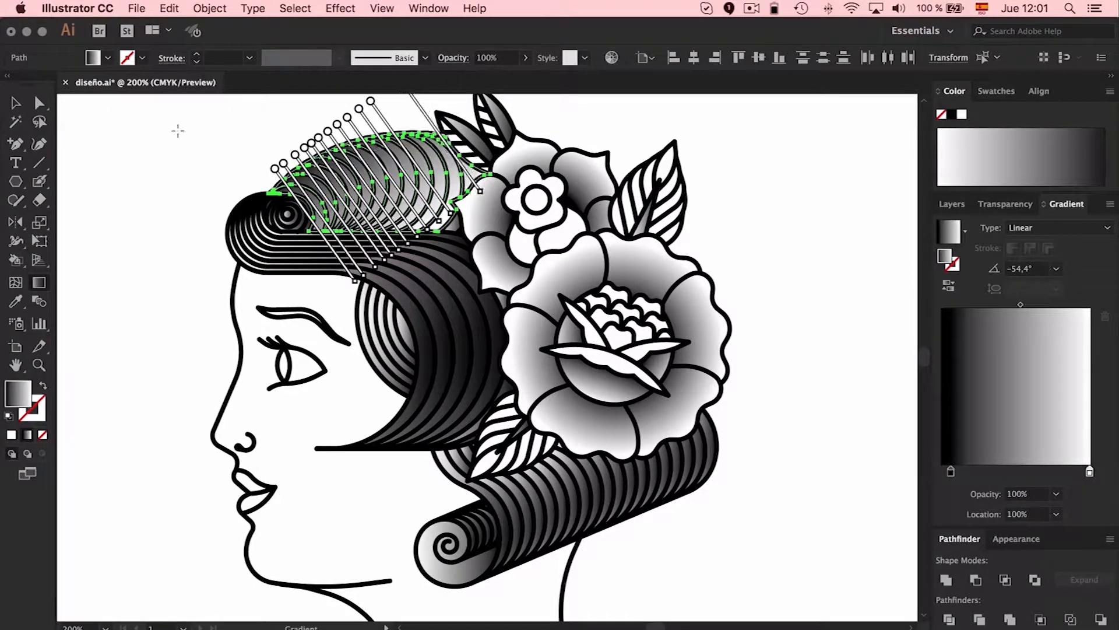
{"action": "left_click", "coordinate": [15, 103]}
{"action": "left_click", "coordinate": [156, 118]}
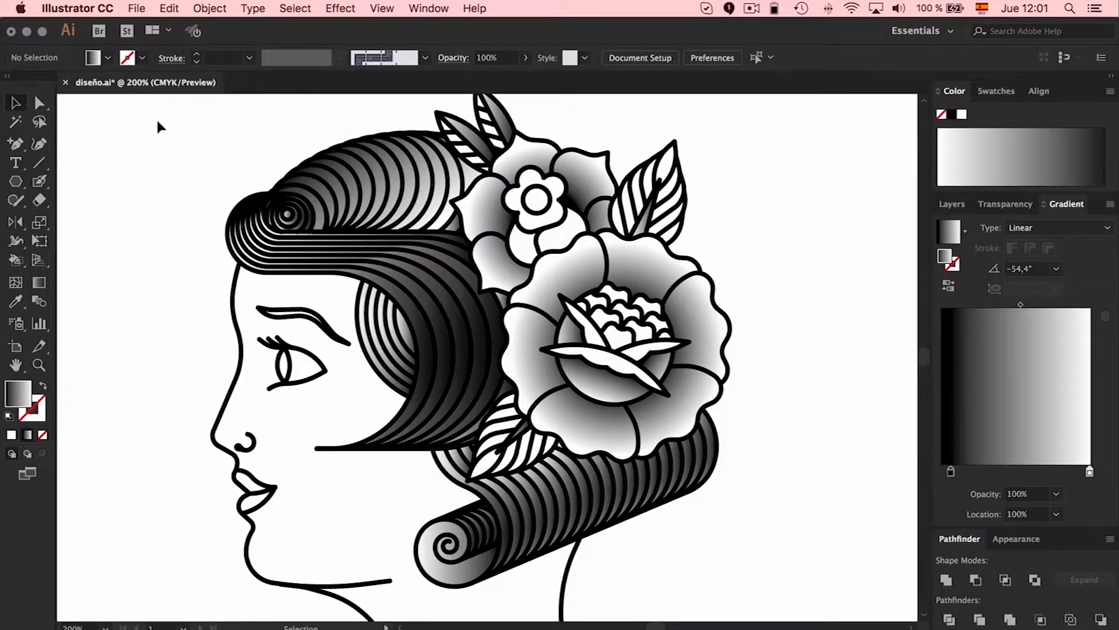
Spread one shared linear gradient at -90° over the front curl and the wave strands that frame the face, leaving out the spiral
{"action": "scroll", "coordinate": [156, 118], "scroll_direction": "left", "scroll_amount": 3}
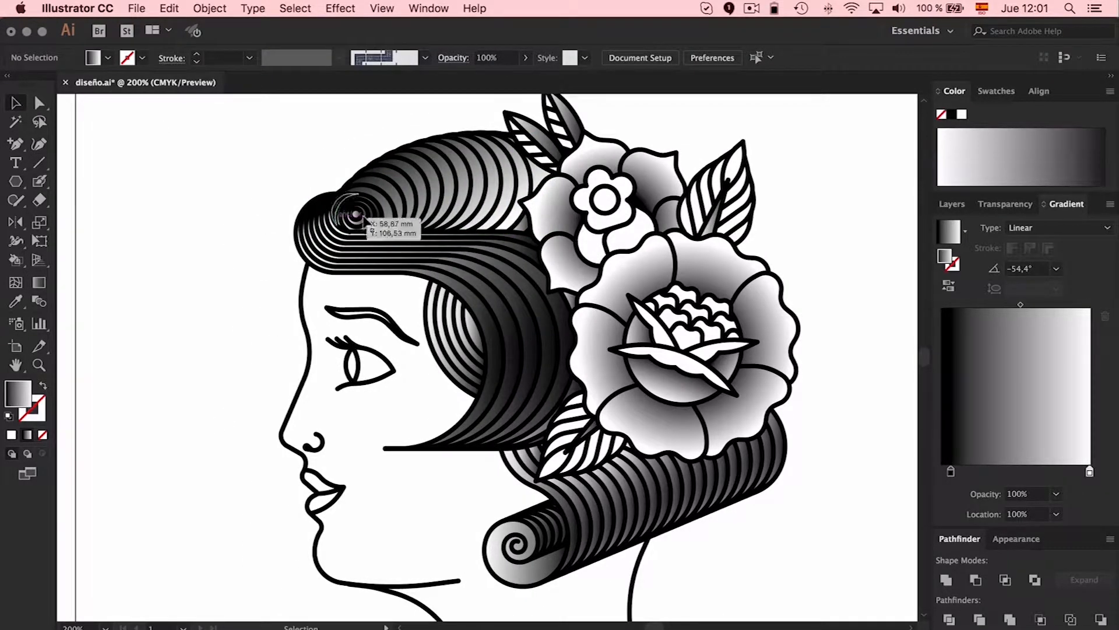
{"action": "left_click", "coordinate": [372, 199]}
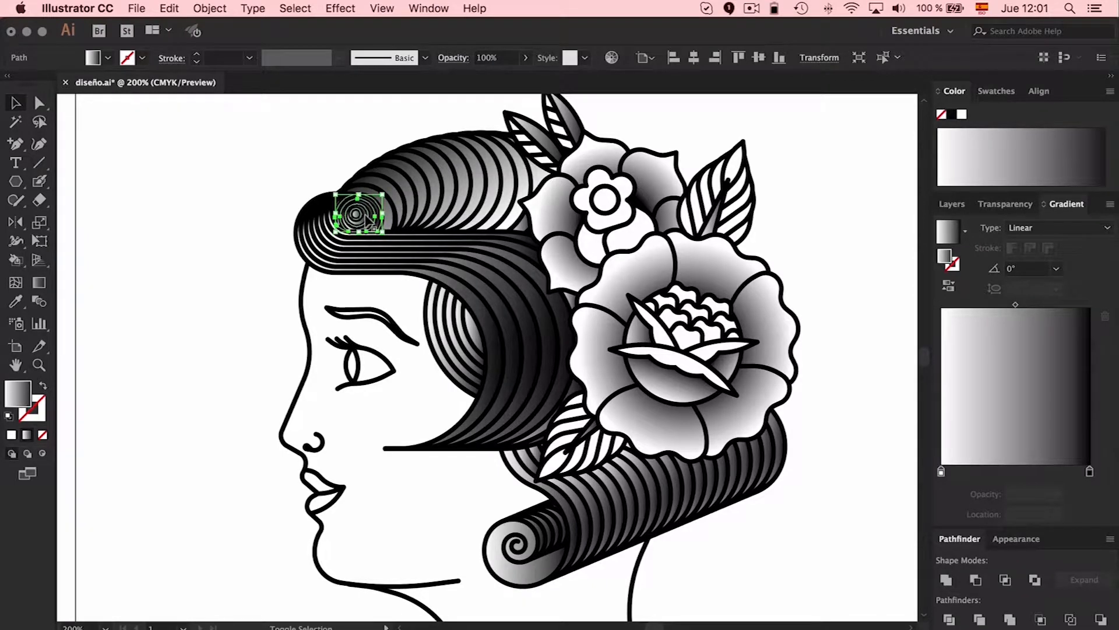
{"action": "left_click", "coordinate": [330, 123]}
{"action": "left_click_drag", "start_coordinate": [314, 232], "coordinate": [337, 236]}
{"action": "key", "text": "g"}
{"action": "left_click_drag", "start_coordinate": [446, 190], "coordinate": [460, 455]}
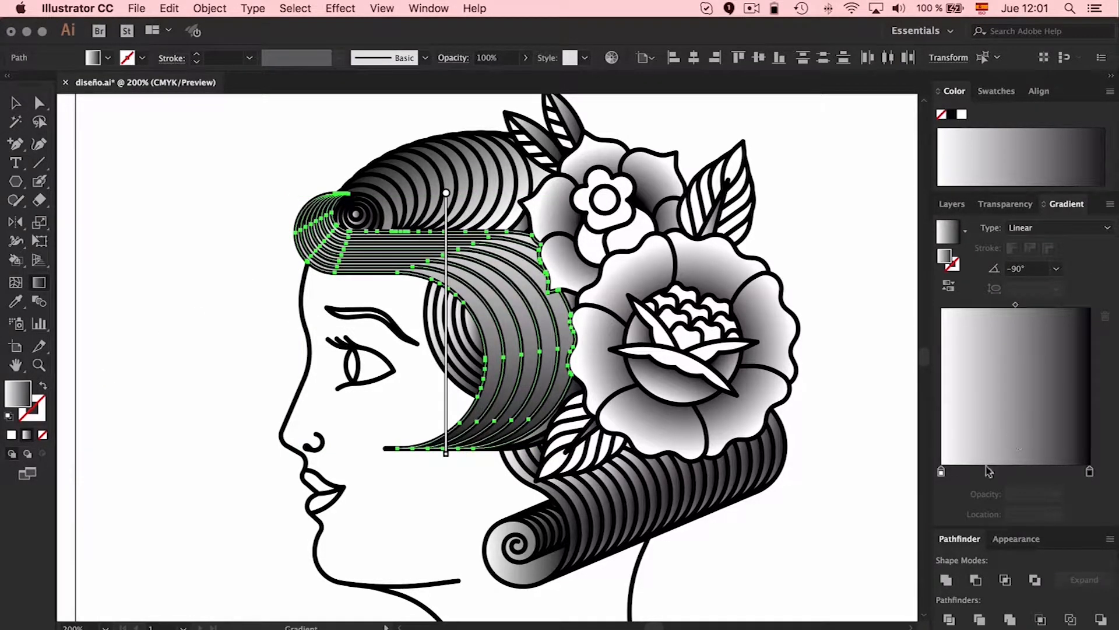
Give the front wave's gradient black stops at both ends and a white stop at 53.05%, and move the midpoints closer to white
{"action": "left_click_drag", "start_coordinate": [1089, 471], "coordinate": [1077, 471]}
{"action": "left_click", "coordinate": [944, 472]}
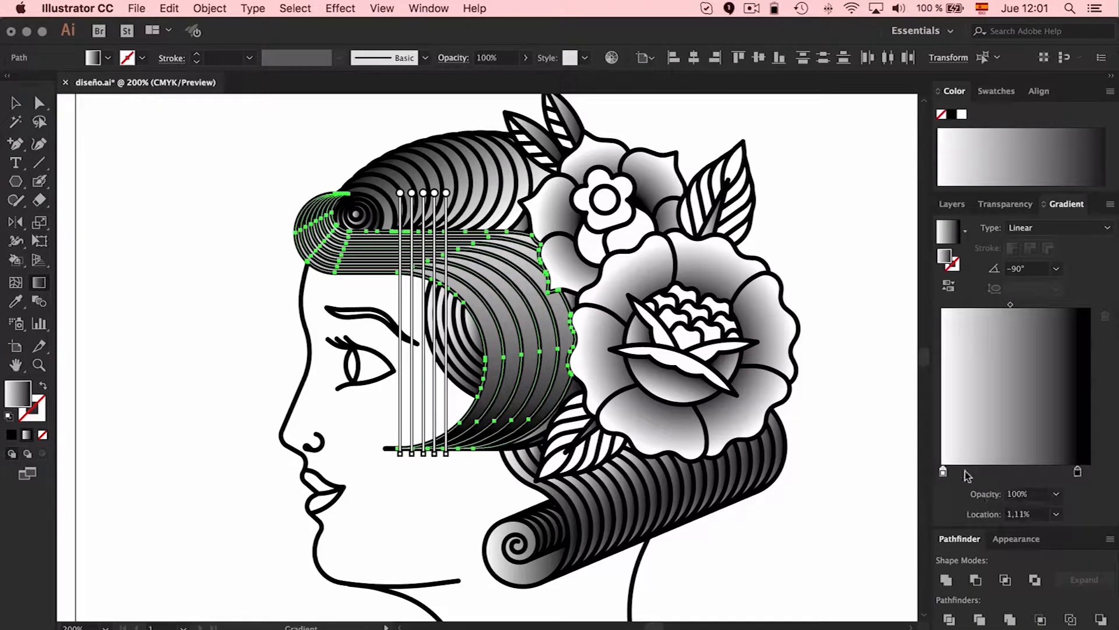
{"action": "left_click_drag", "start_coordinate": [943, 471], "coordinate": [1010, 472]}
{"action": "left_click_drag", "start_coordinate": [1078, 471], "coordinate": [924, 470]}
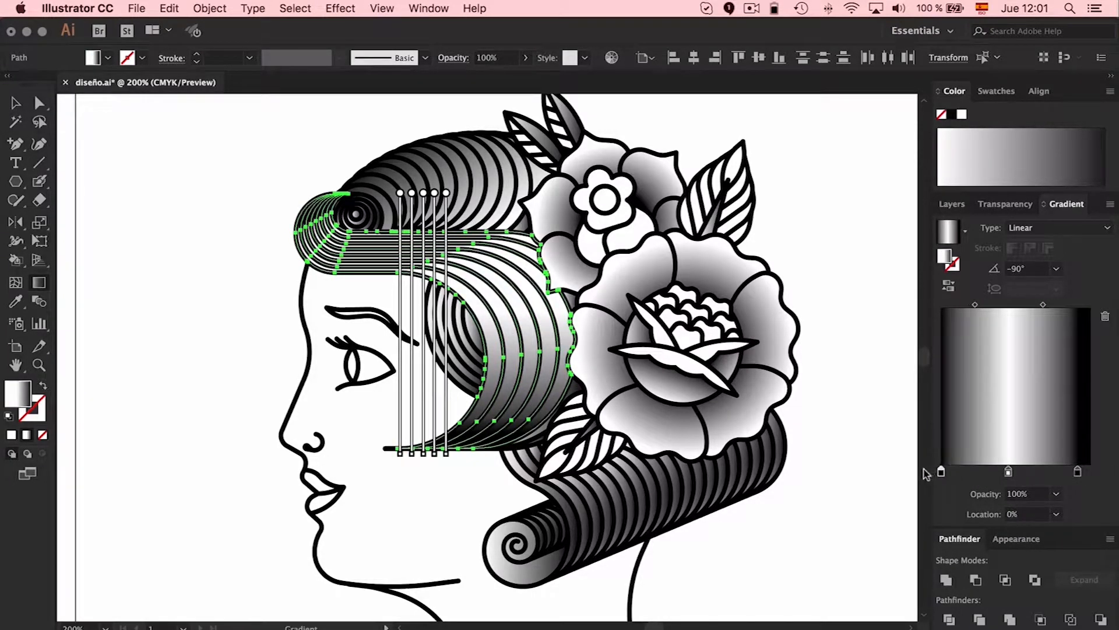
{"action": "mouse_move", "coordinate": [1008, 471]}
{"action": "left_mouse_down"}
{"action": "mouse_move", "coordinate": [1089, 471]}
{"action": "mouse_move", "coordinate": [1020, 472]}
{"action": "left_mouse_up"}
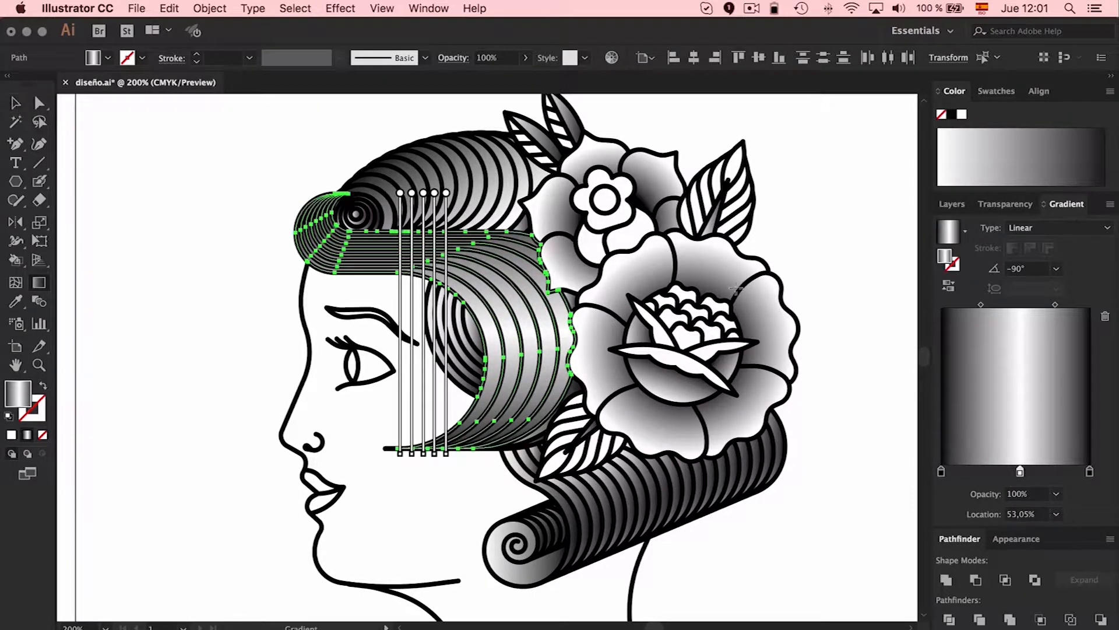
{"action": "left_click_drag", "start_coordinate": [980, 304], "coordinate": [1049, 305]}
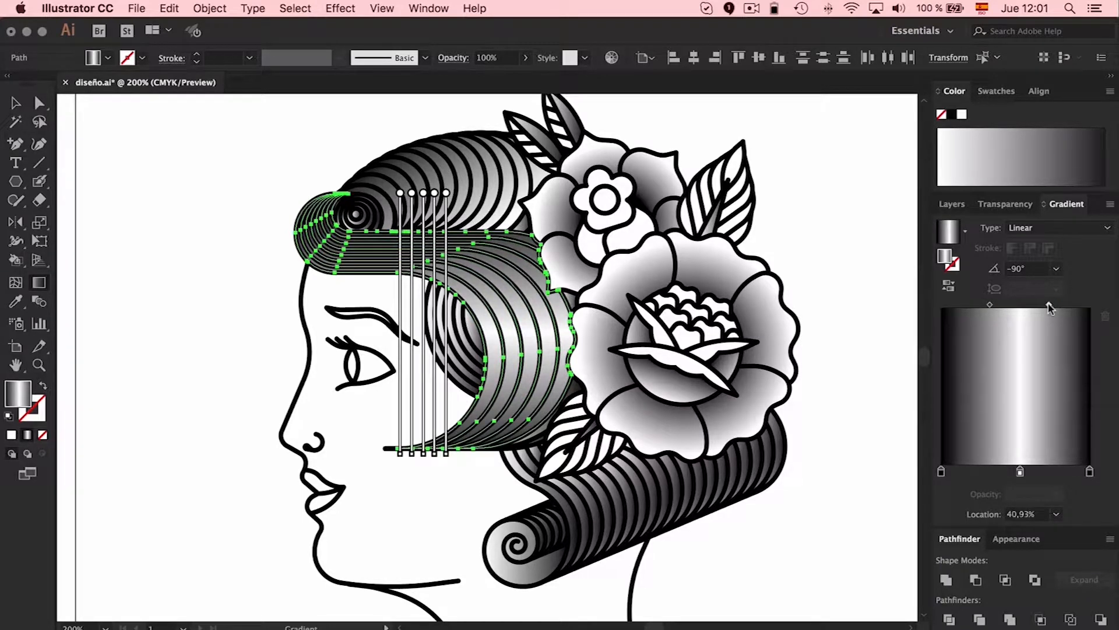
{"action": "left_click", "coordinate": [19, 104]}
{"action": "left_click", "coordinate": [257, 208]}
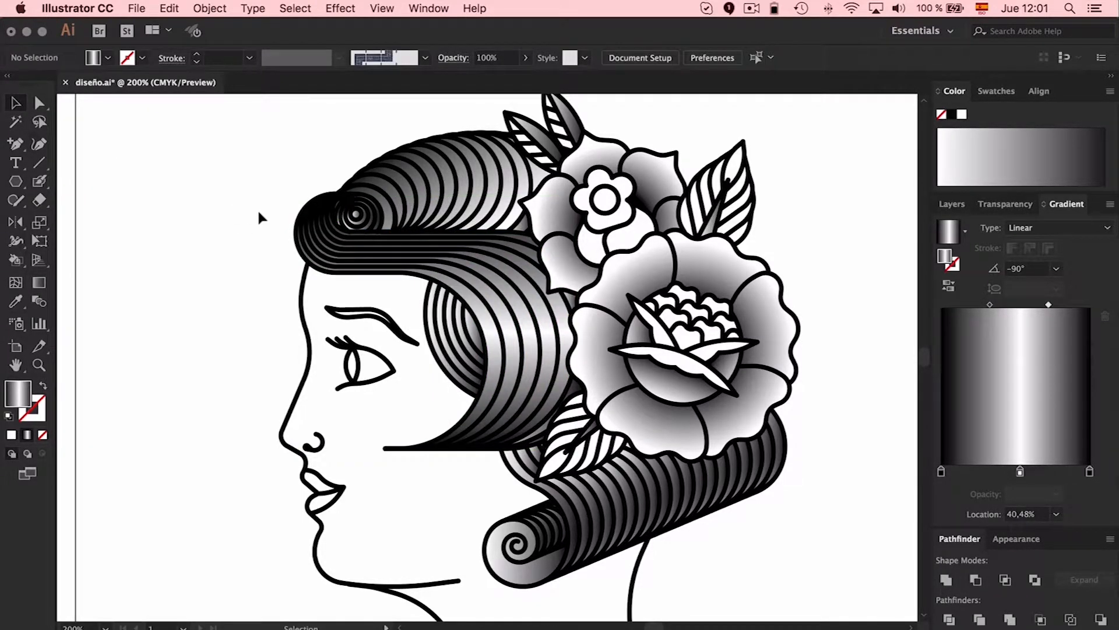
Delete the gradient fill shapes inside the spiral of the front curl
{"action": "left_click", "coordinate": [373, 217]}
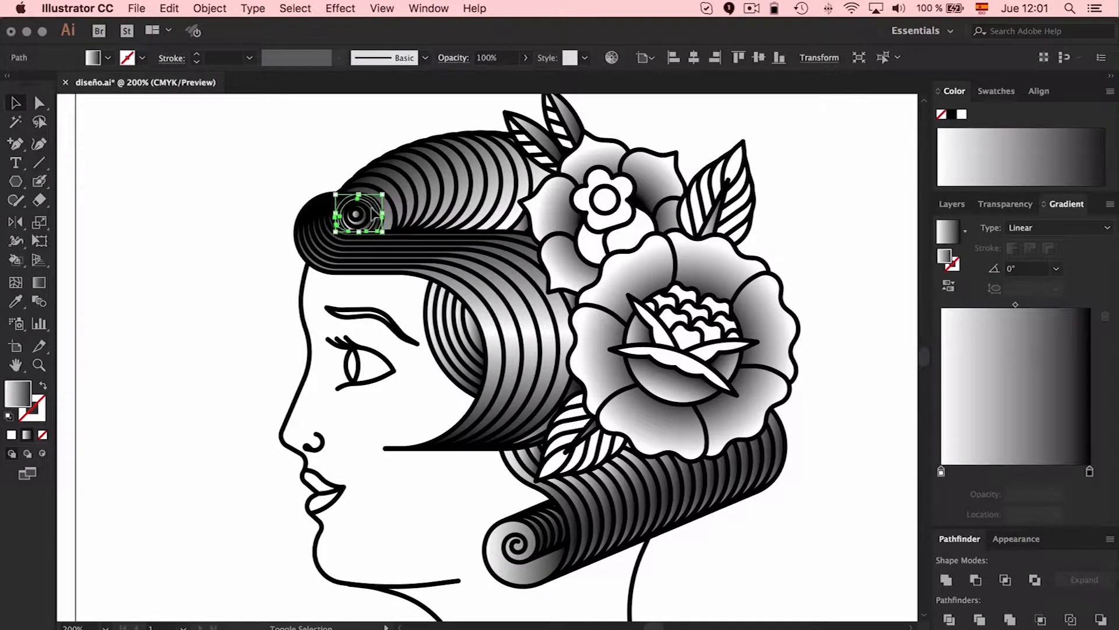
{"action": "left_click", "coordinate": [367, 211], "text": "shift"}
{"action": "left_click", "coordinate": [364, 211], "text": "shift"}
{"action": "key", "text": "Delete"}
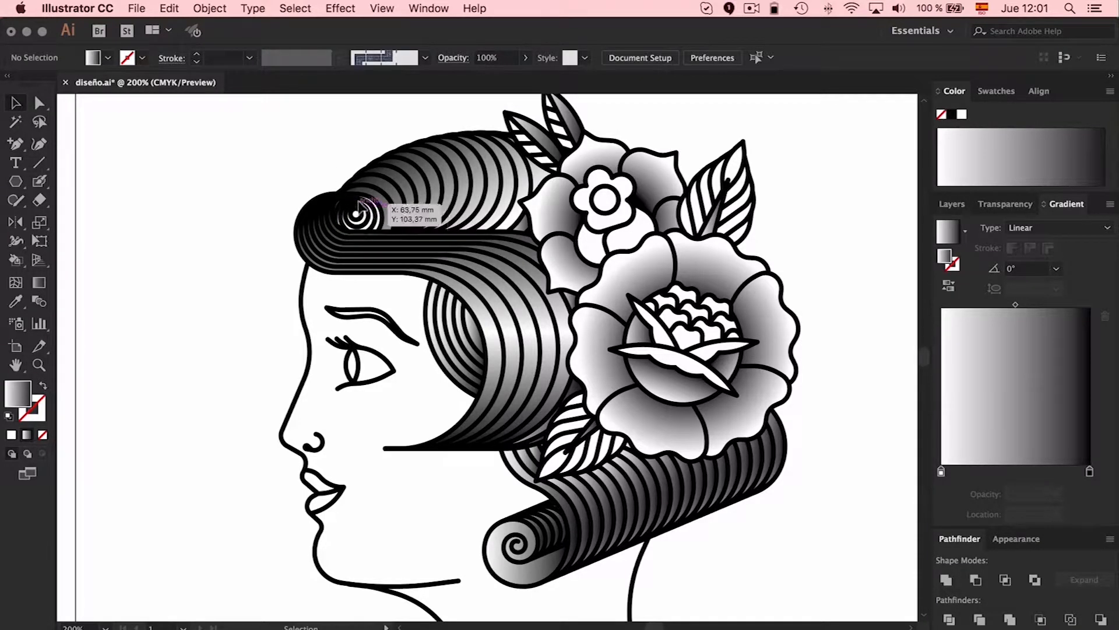
Redirect the linear gradient of the upper-right leaf's central vein so it darkens from the tip down to the base
{"action": "scroll", "coordinate": [311, 129], "scroll_direction": "down", "scroll_amount": 2}
{"action": "scroll", "coordinate": [312, 128], "scroll_direction": "right", "scroll_amount": 2}
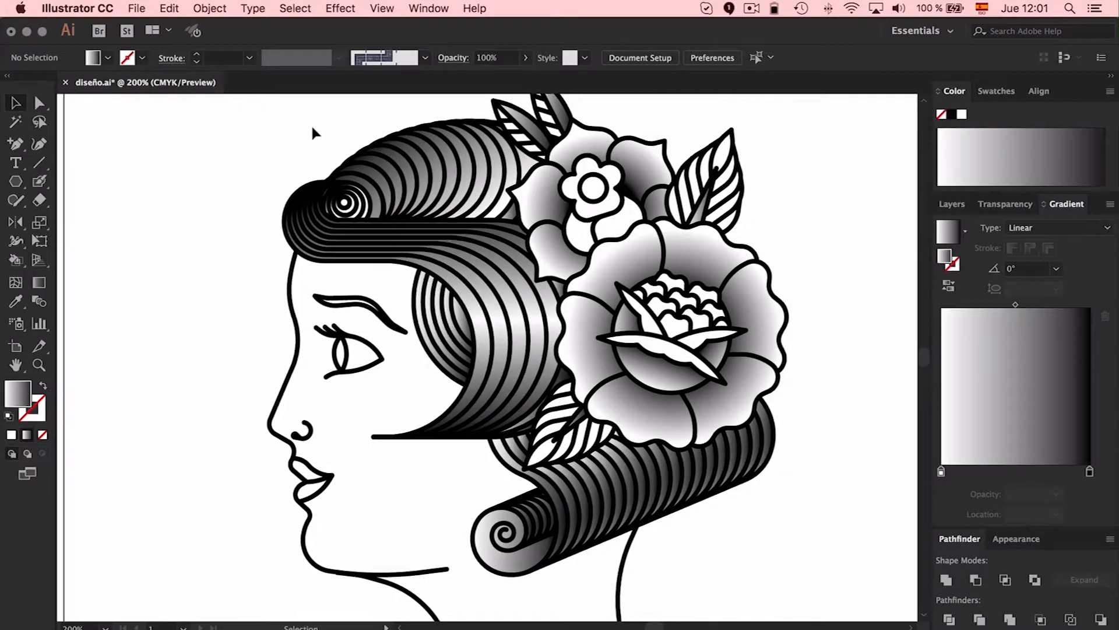
{"action": "left_click", "coordinate": [696, 211]}
{"action": "key", "text": "g"}
{"action": "left_click_drag", "start_coordinate": [714, 163], "coordinate": [691, 222]}
{"action": "key", "text": "b"}
{"action": "key", "text": "v"}
Redirect the linear gradient of the lower leaf's central vein along its length at -133.6°
{"action": "left_click", "coordinate": [574, 413]}
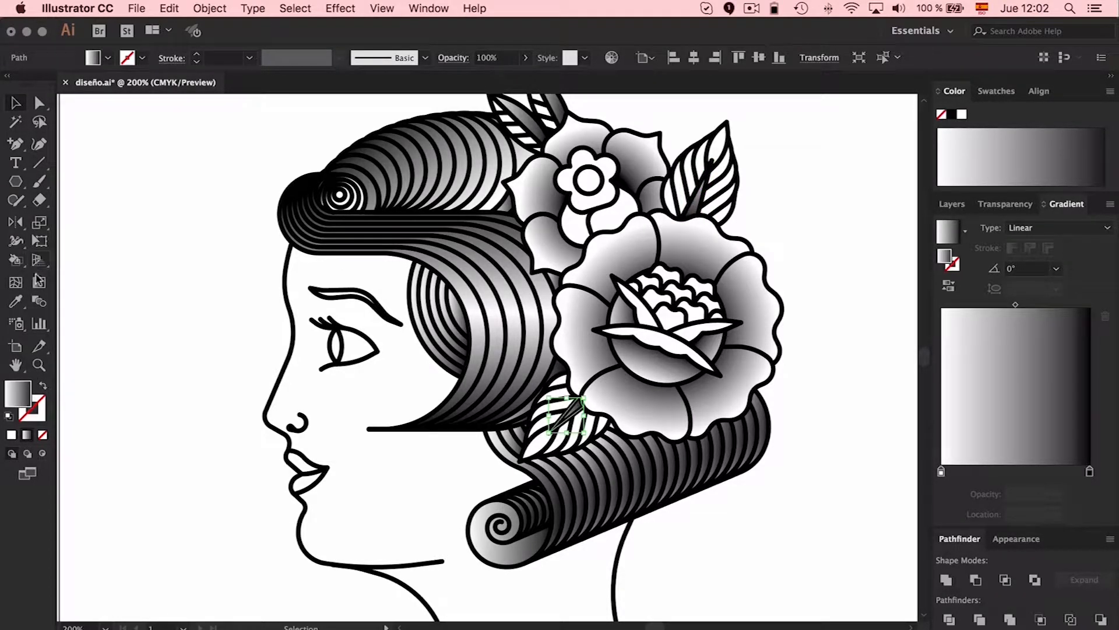
{"action": "left_click", "coordinate": [37, 281]}
{"action": "left_click_drag", "start_coordinate": [586, 397], "coordinate": [552, 432]}
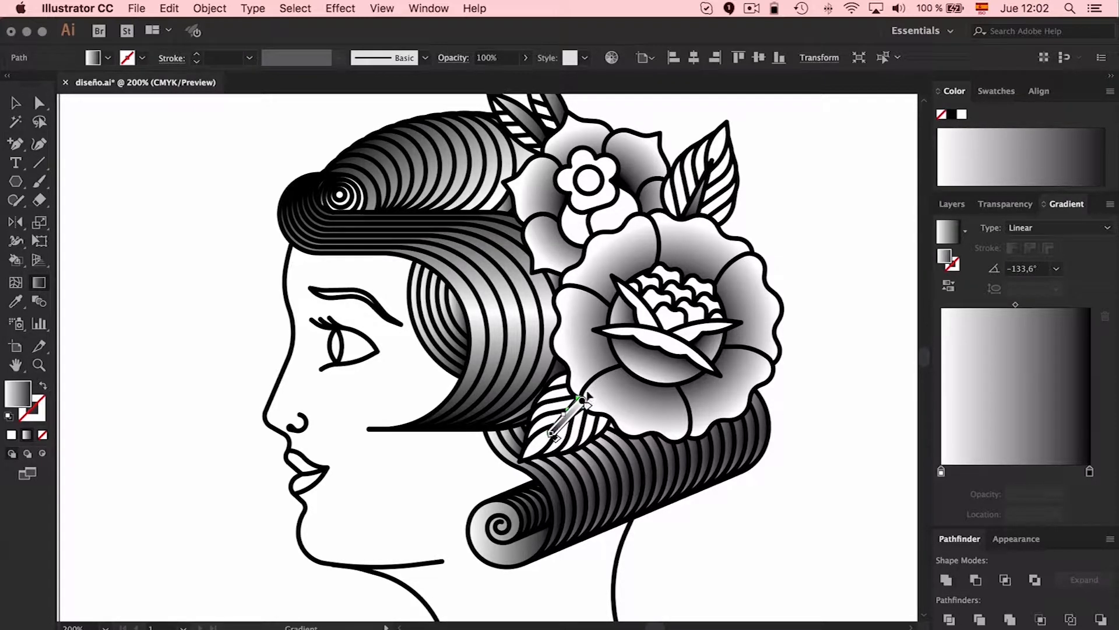
{"action": "key", "text": "v"}
{"action": "left_click", "coordinate": [727, 532]}
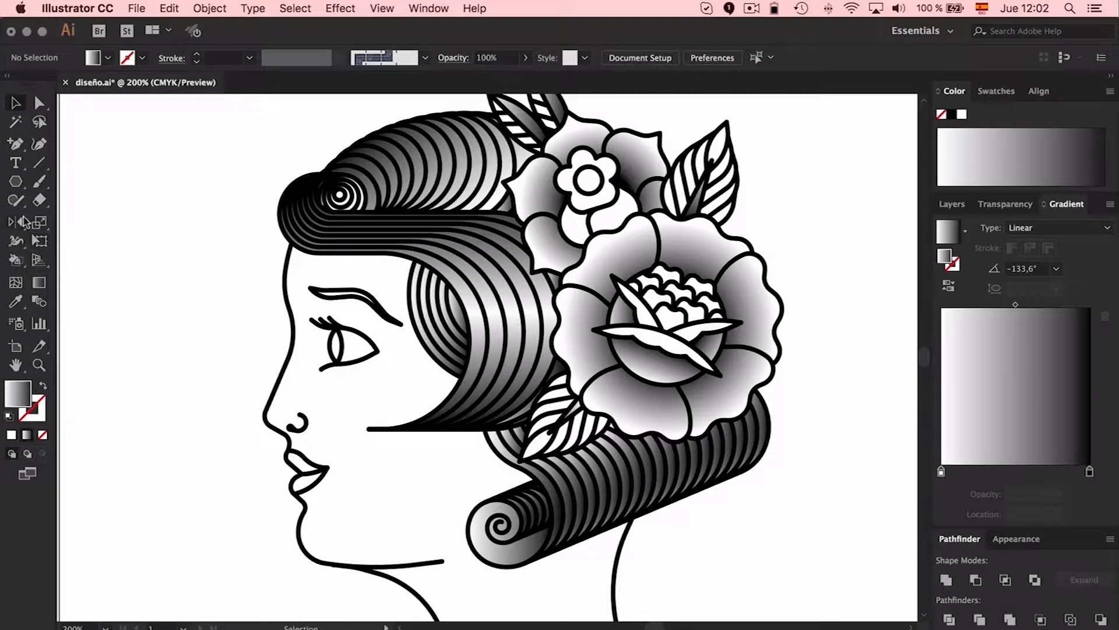
{"action": "left_click", "coordinate": [39, 282]}
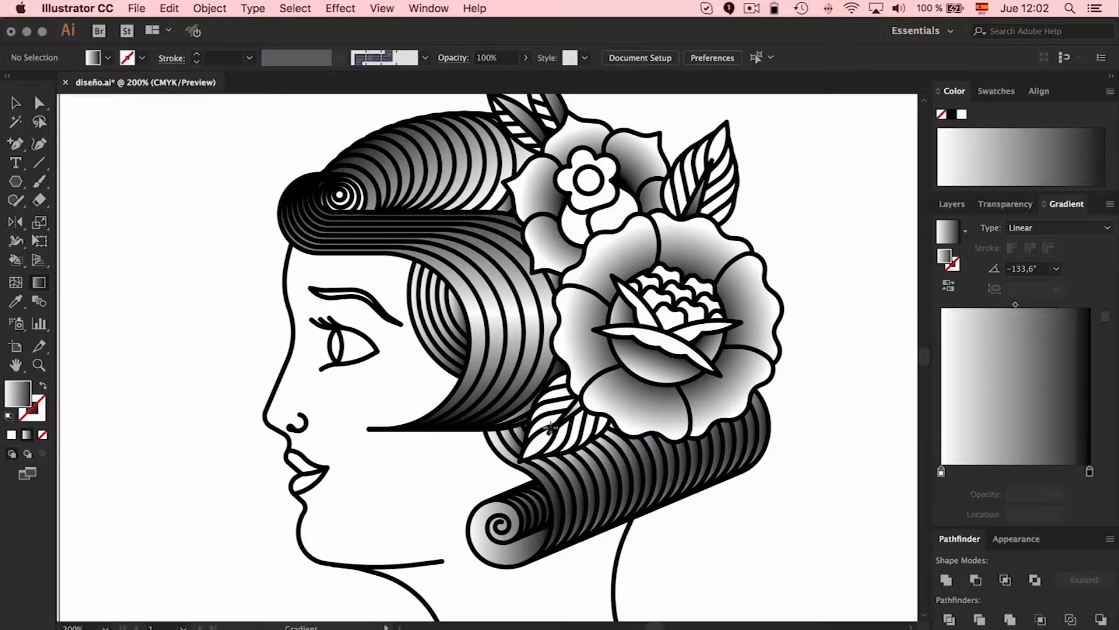
{"action": "left_click", "coordinate": [582, 400]}
{"action": "key", "text": "v"}
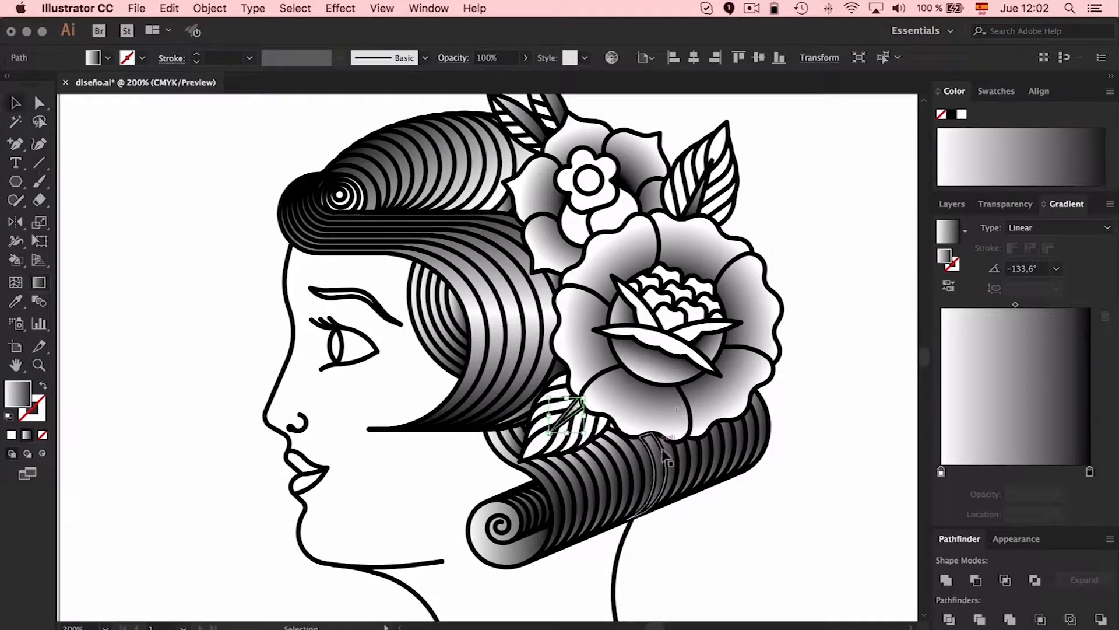
Redirect the linear gradient of the lower leaf's central vein along its length at 43.4° and deselect it
{"action": "key", "text": "i"}
{"action": "left_click", "coordinate": [687, 213]}
{"action": "key", "text": "super+equal"}
{"action": "key", "text": "super+equal"}
{"action": "key", "text": "super+equal"}
{"action": "key", "text": "super+equal"}
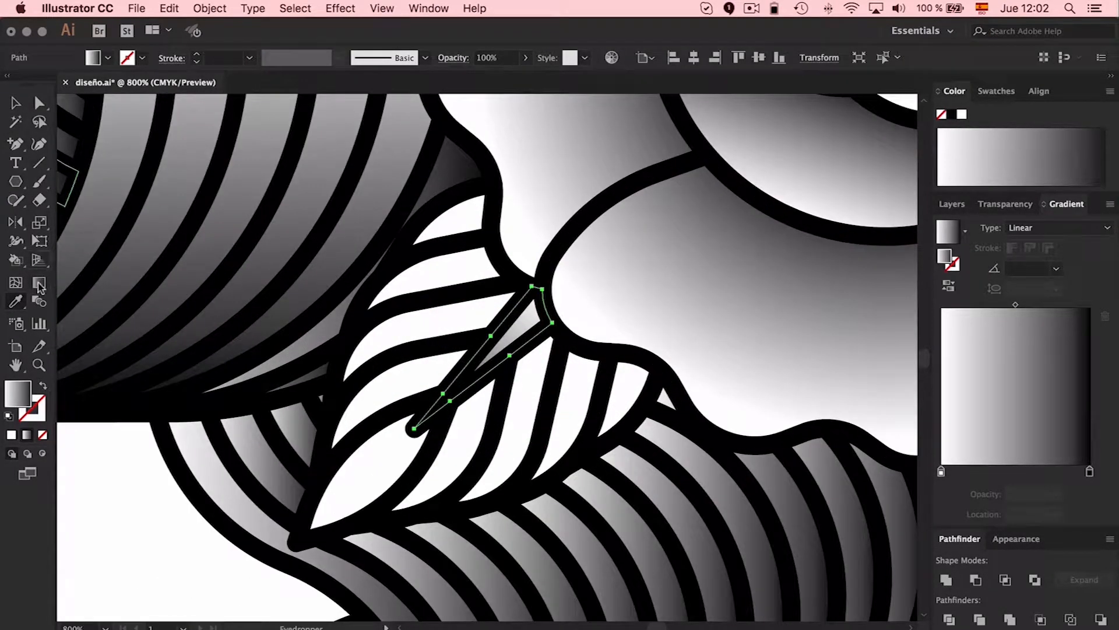
{"action": "left_click", "coordinate": [39, 284]}
{"action": "mouse_move", "coordinate": [544, 285]}
{"action": "left_mouse_down"}
{"action": "mouse_move", "coordinate": [441, 407]}
{"action": "mouse_move", "coordinate": [421, 415]}
{"action": "mouse_move", "coordinate": [553, 287]}
{"action": "left_mouse_up"}
{"action": "key", "text": "super+minus"}
{"action": "key", "text": "super+minus"}
{"action": "key", "text": "super+minus"}
{"action": "key", "text": "super+minus"}
{"action": "key", "text": "super+minus"}
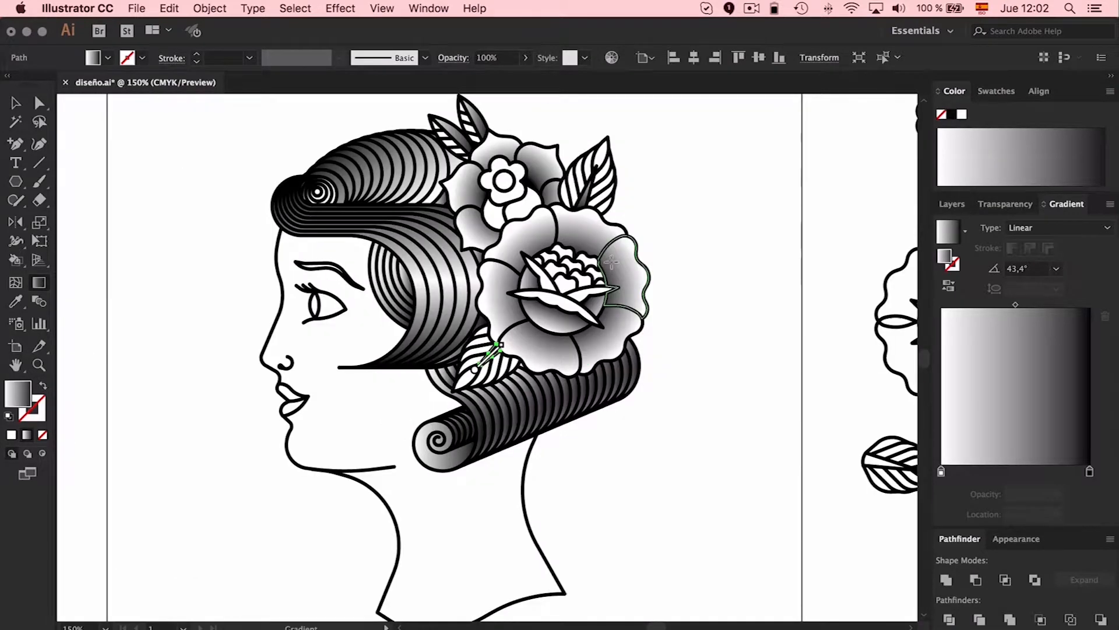
{"action": "scroll", "coordinate": [612, 263], "scroll_direction": "left", "scroll_amount": 1}
{"action": "key", "text": "v"}
{"action": "left_click", "coordinate": [744, 477]}
{"action": "scroll", "coordinate": [737, 478], "scroll_direction": "left", "scroll_amount": 1}
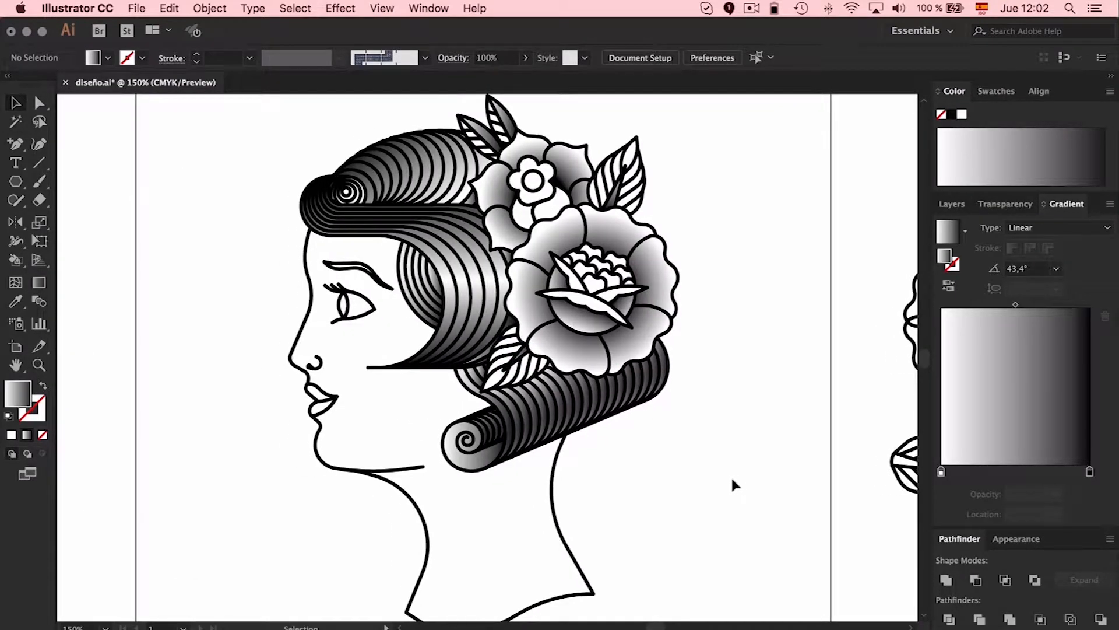
Group the gradient strips of the lower rolled curl and run one linear gradient across the roll at -69.4°
{"action": "left_click_drag", "start_coordinate": [689, 469], "coordinate": [449, 404]}
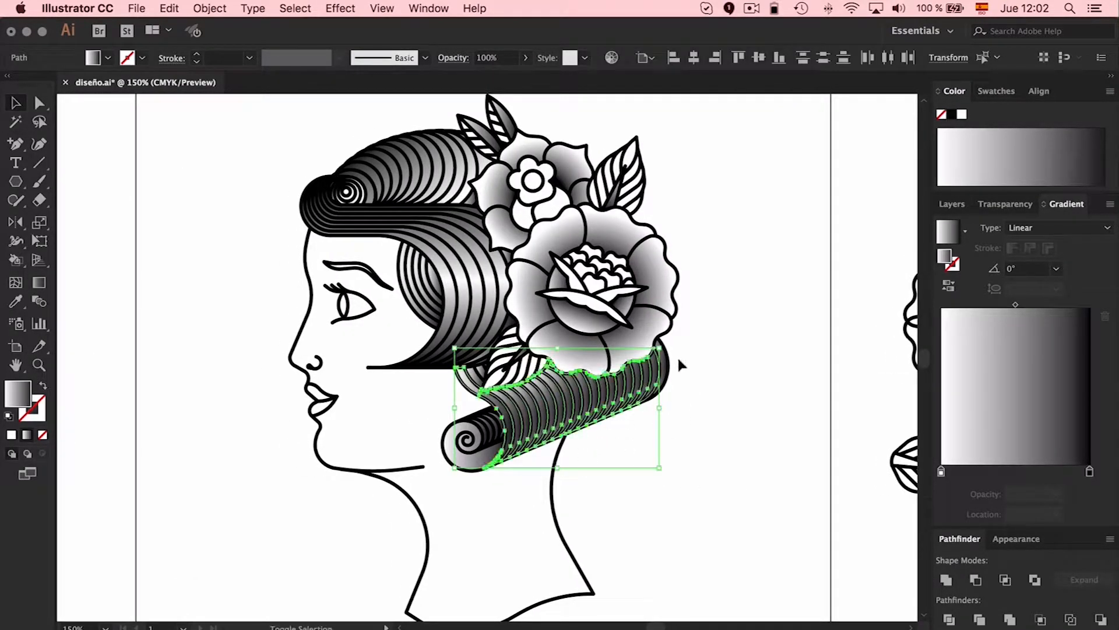
{"action": "left_click_drag", "start_coordinate": [673, 367], "coordinate": [479, 379]}
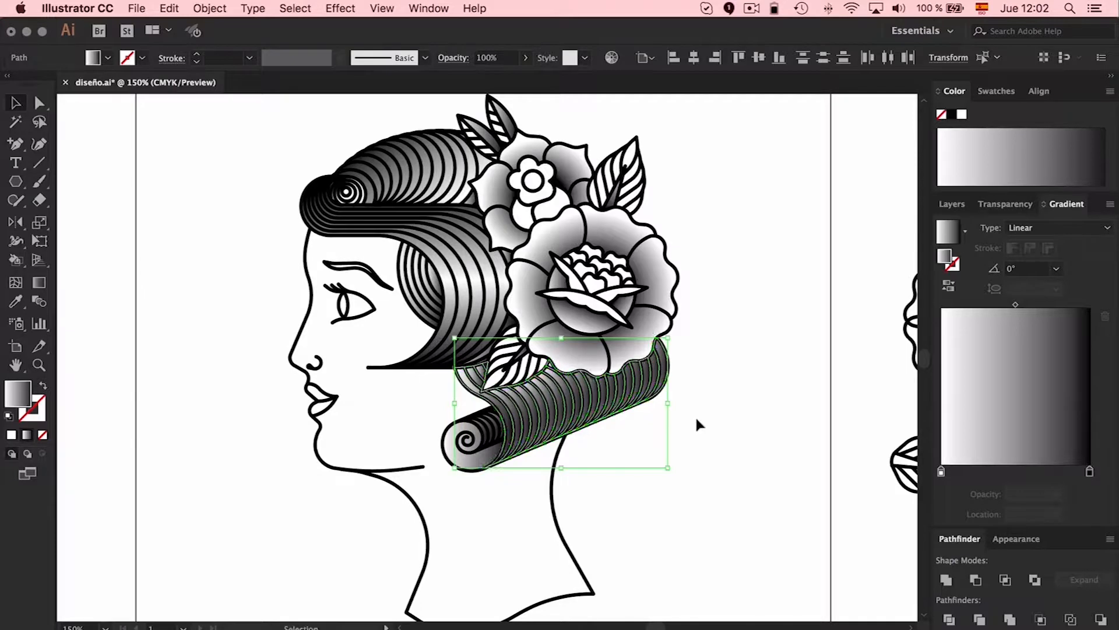
{"action": "left_click", "coordinate": [39, 282]}
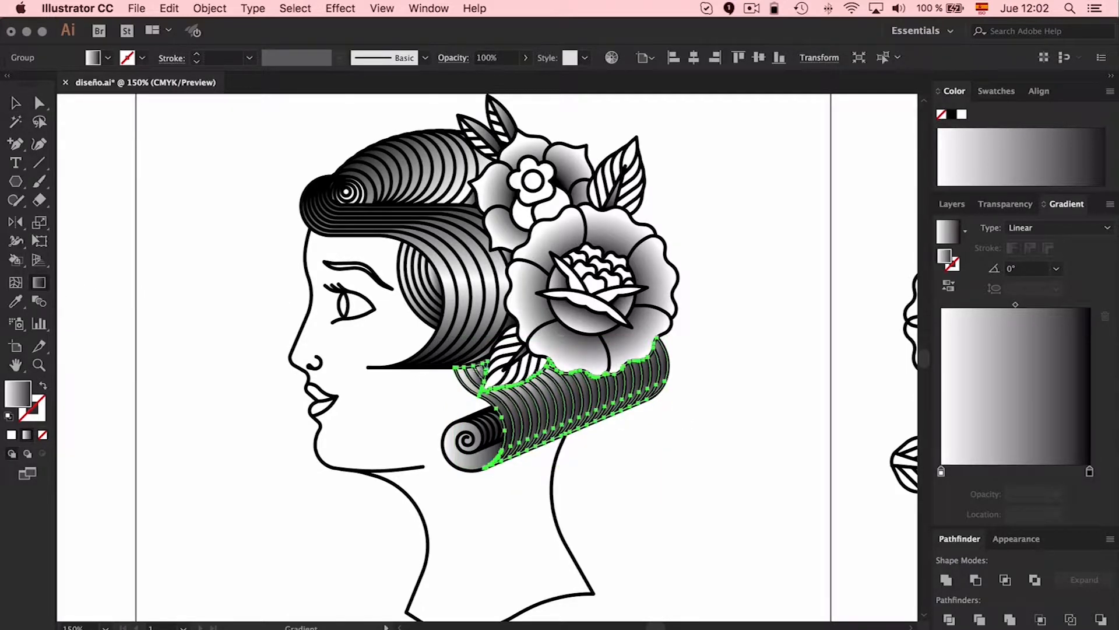
{"action": "left_click_drag", "start_coordinate": [519, 353], "coordinate": [554, 447]}
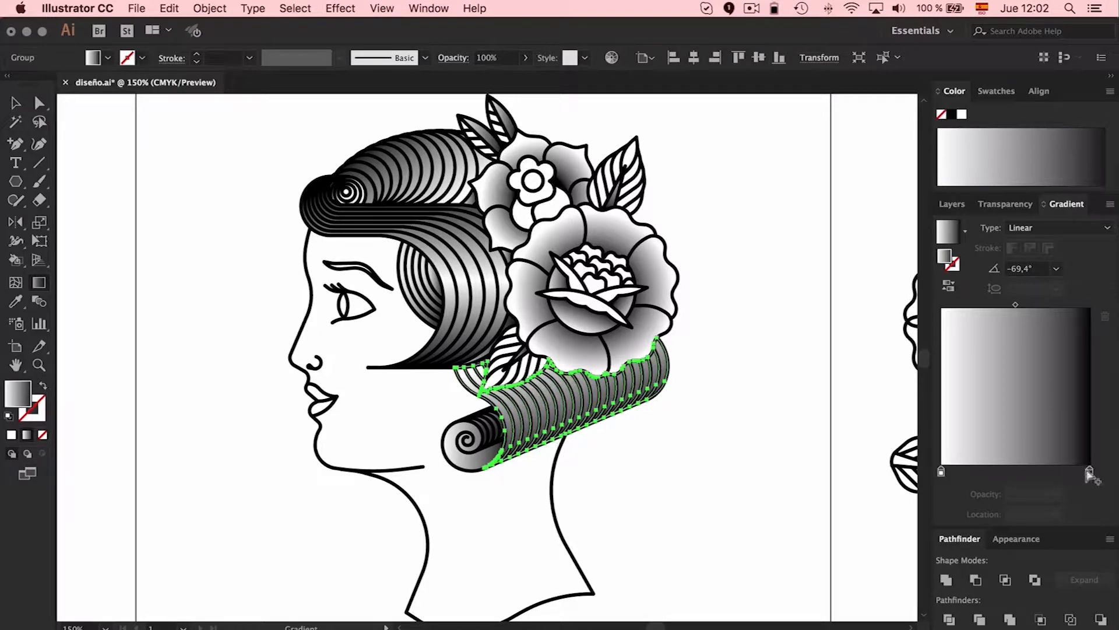
Give the rolled curl's gradient black stops at 0% and 89.6%, with a white stop about a third of the way along
{"action": "left_click_drag", "start_coordinate": [941, 472], "coordinate": [989, 472]}
{"action": "left_click_drag", "start_coordinate": [1089, 472], "coordinate": [939, 471]}
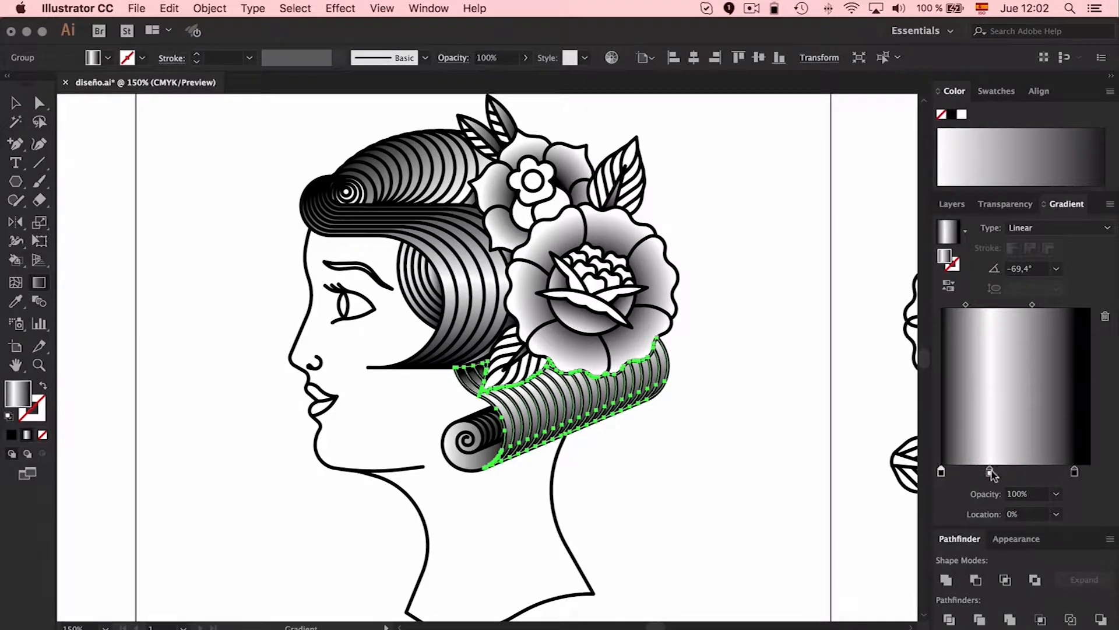
{"action": "mouse_move", "coordinate": [1074, 471]}
{"action": "left_mouse_down"}
{"action": "mouse_move", "coordinate": [1090, 471]}
{"action": "mouse_move", "coordinate": [1074, 472]}
{"action": "left_mouse_up"}
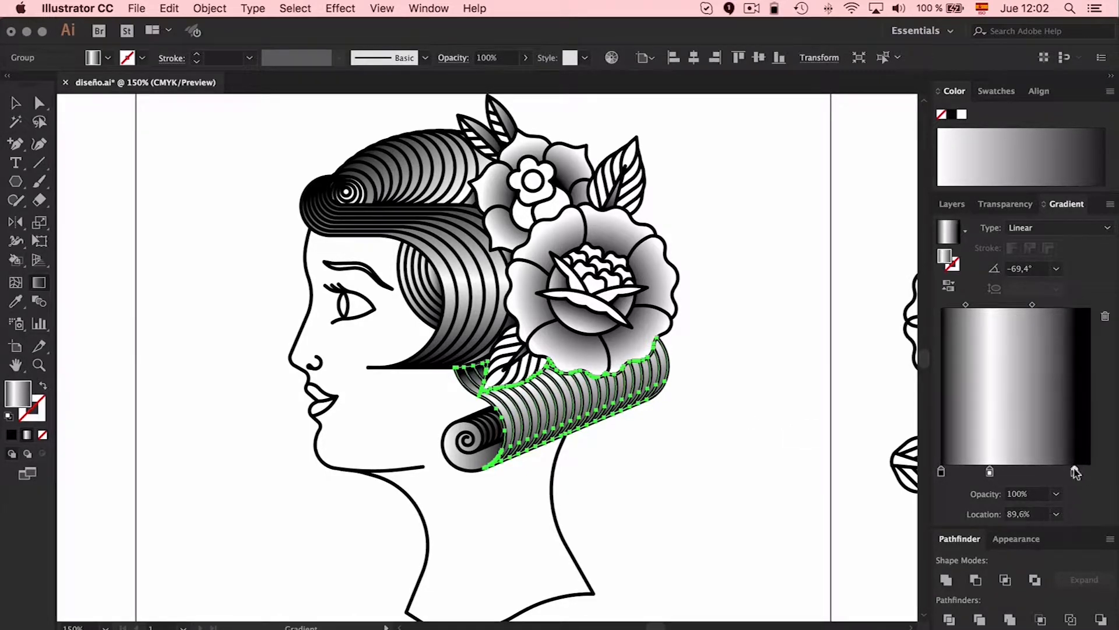
{"action": "left_click", "coordinate": [16, 105]}
{"action": "left_click", "coordinate": [154, 205]}
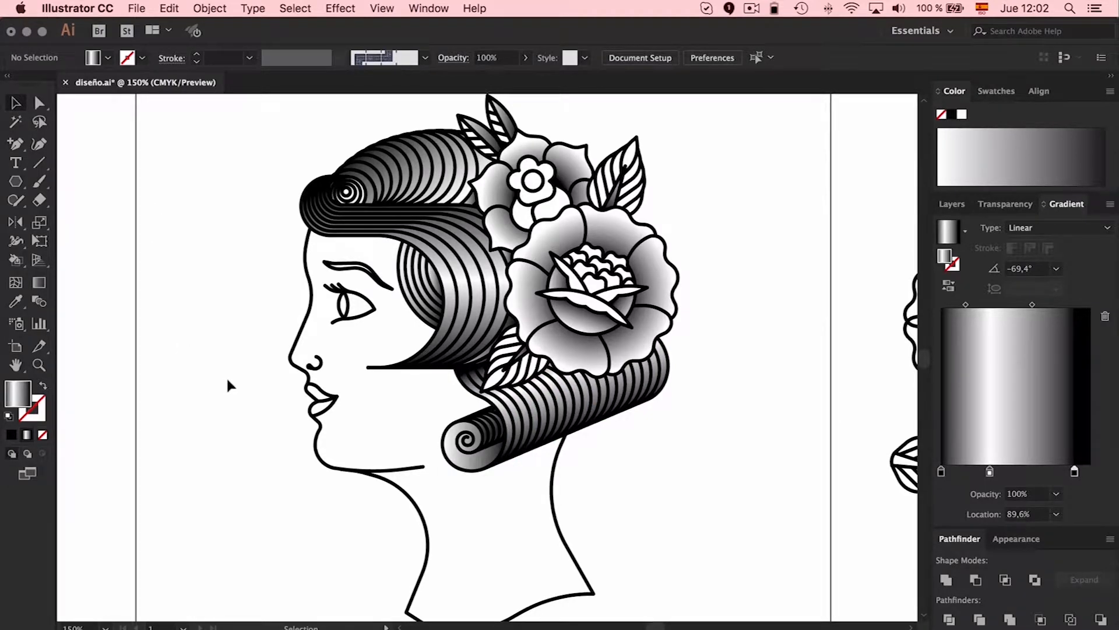
Redirect the linear gradient of the rolled curl's spiral end at 113.5°, darkening from the lower edge up
{"action": "left_click", "coordinate": [468, 462]}
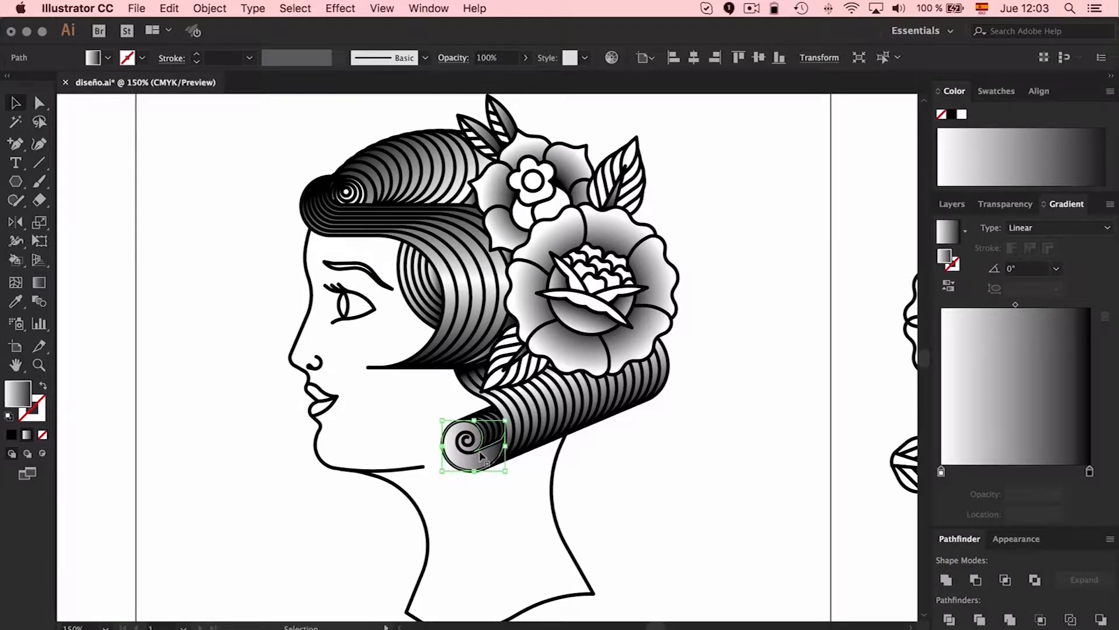
{"action": "left_click", "coordinate": [39, 282]}
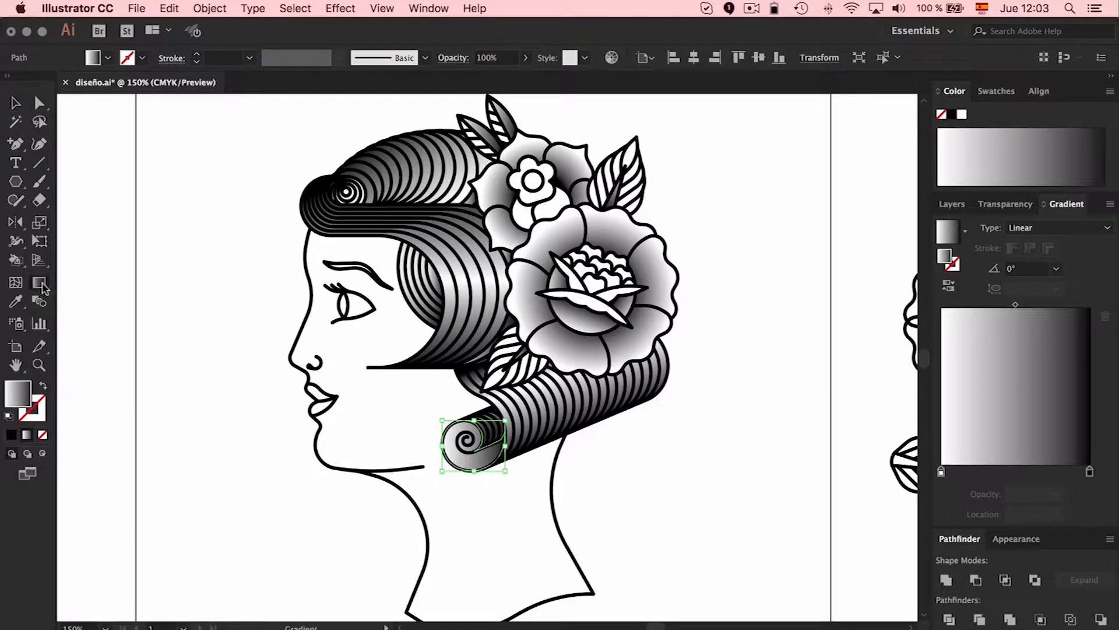
{"action": "mouse_move", "coordinate": [471, 443]}
{"action": "left_mouse_down"}
{"action": "mouse_move", "coordinate": [480, 471]}
{"action": "mouse_move", "coordinate": [487, 450]}
{"action": "mouse_move", "coordinate": [464, 414]}
{"action": "left_mouse_up"}
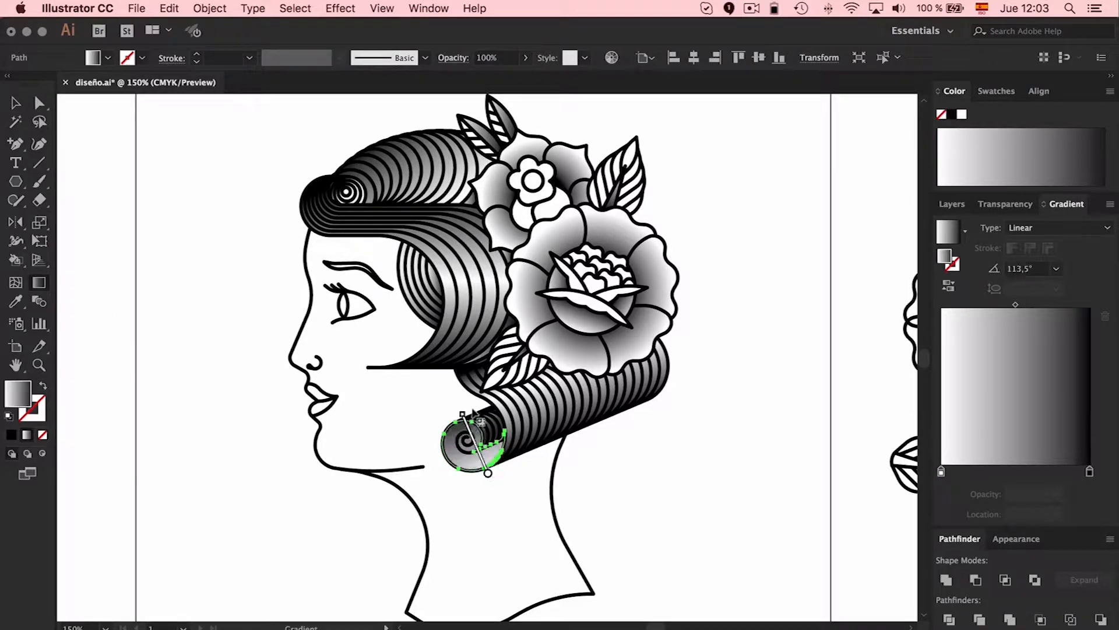
{"action": "key", "text": "v"}
{"action": "left_click", "coordinate": [470, 403]}
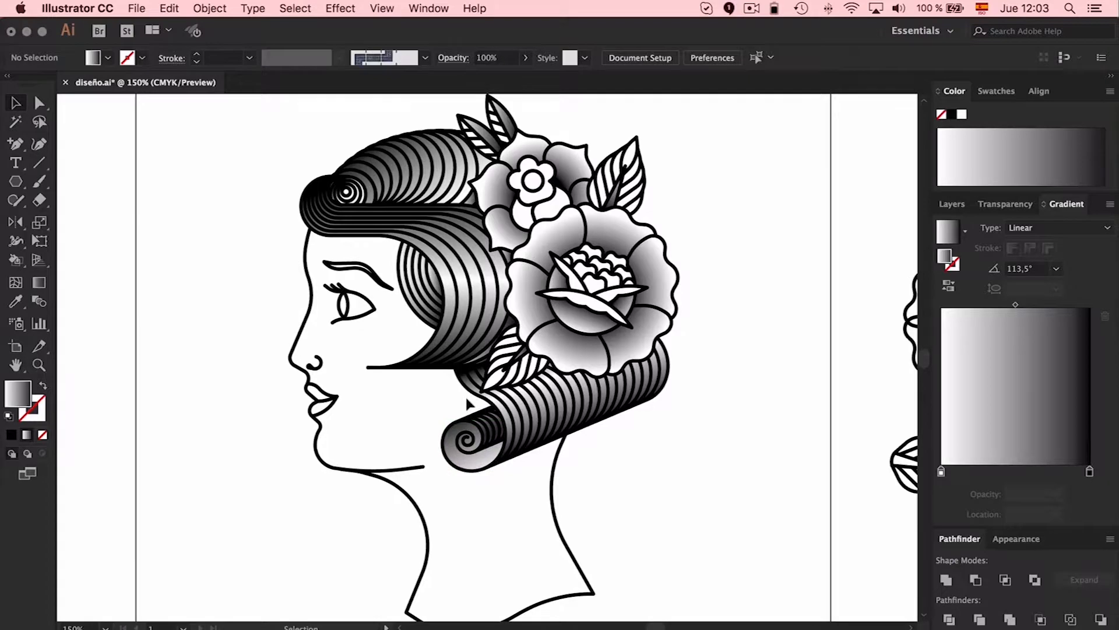
Group the small inner strips beside the curl's spiral and run one linear gradient across them at -75.1°
{"action": "scroll", "coordinate": [469, 404], "scroll_direction": "down", "scroll_amount": 1}
{"action": "scroll", "coordinate": [470, 403], "scroll_direction": "up", "scroll_amount": 3}
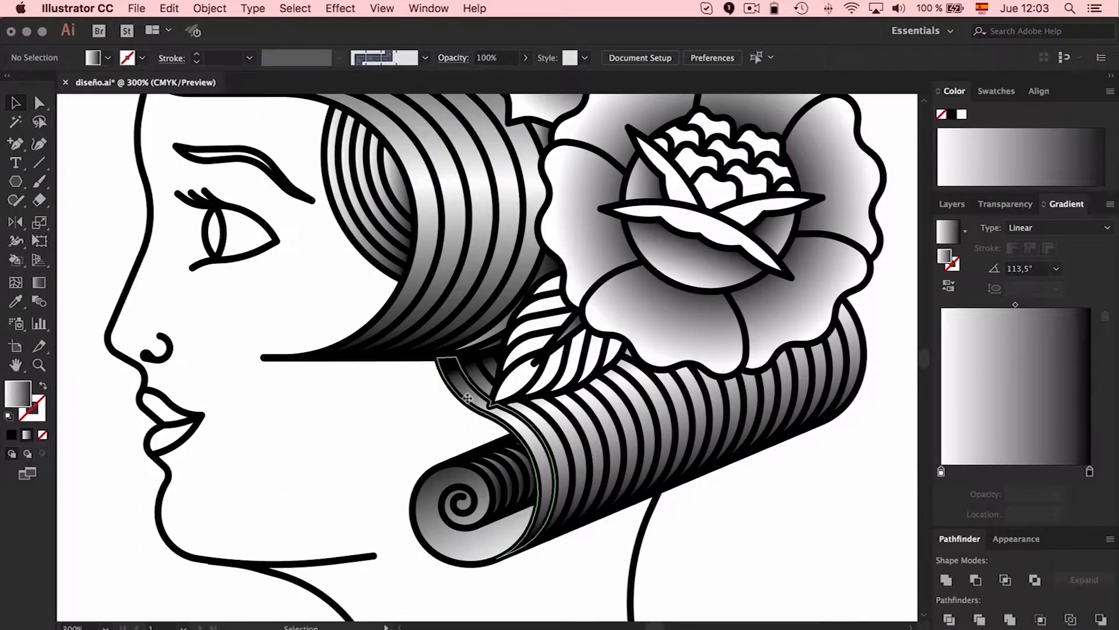
{"action": "left_click", "coordinate": [522, 469]}
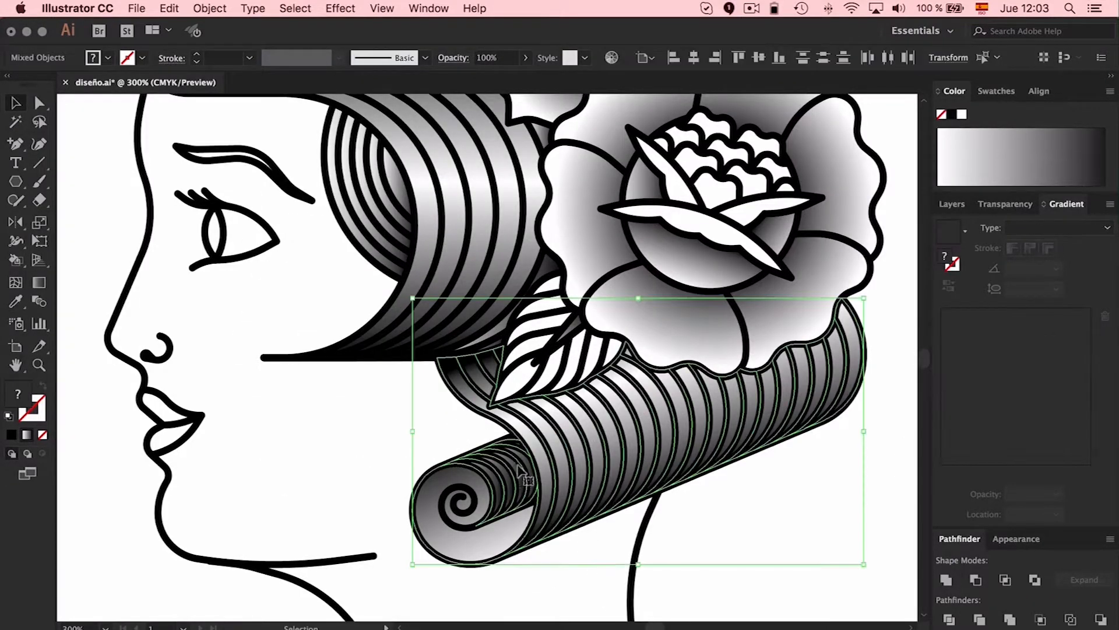
{"action": "left_click", "coordinate": [535, 444]}
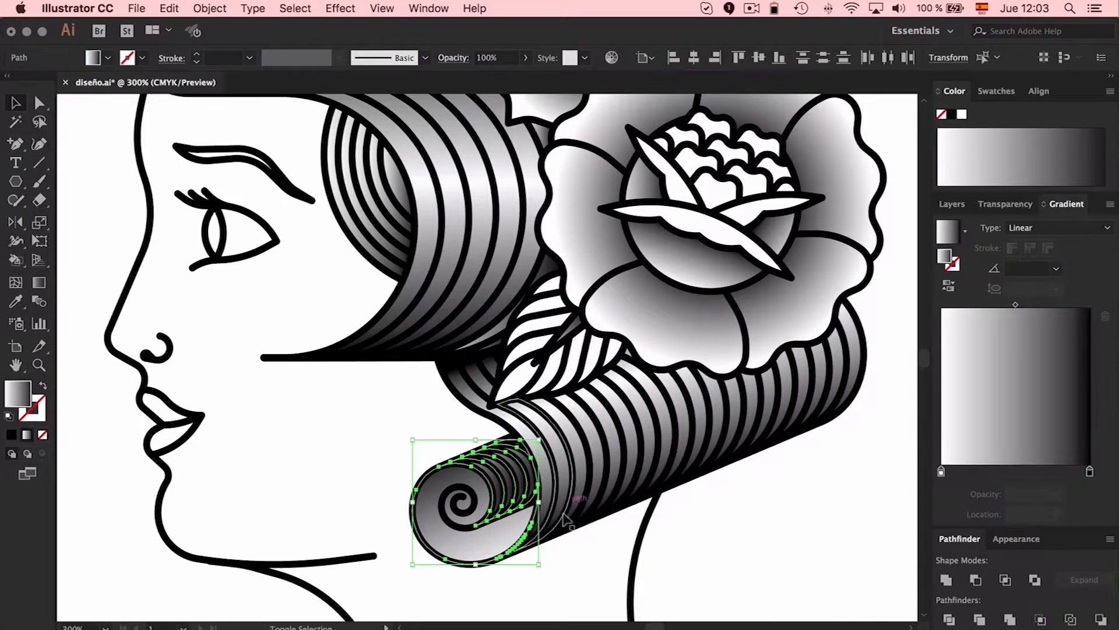
{"action": "key", "text": "super+g"}
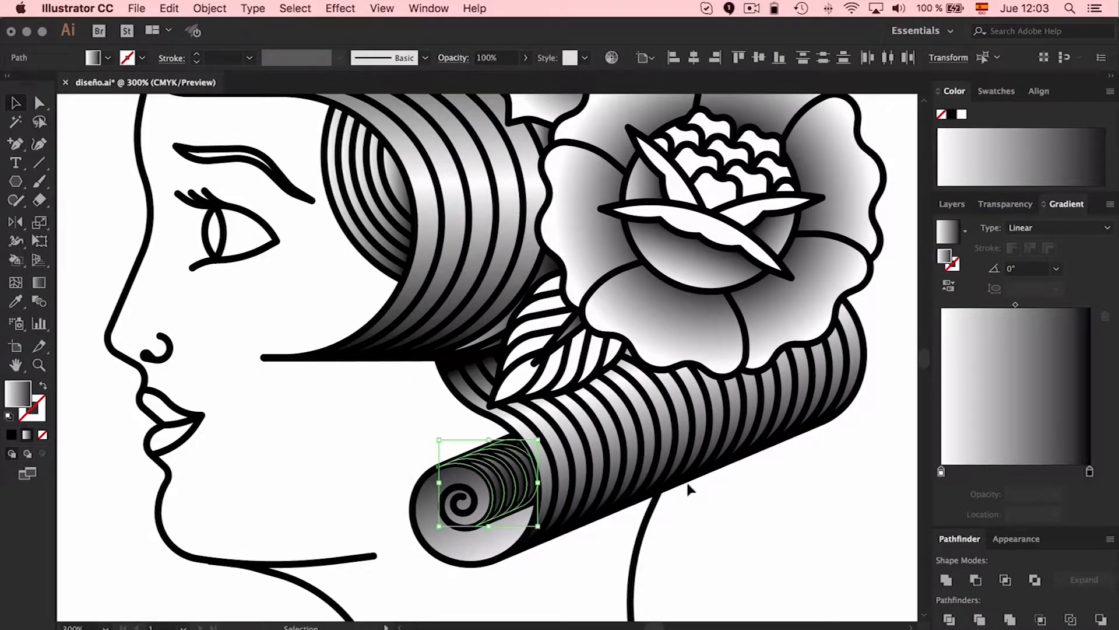
{"action": "left_click", "coordinate": [39, 283]}
{"action": "left_click_drag", "start_coordinate": [483, 441], "coordinate": [509, 522]}
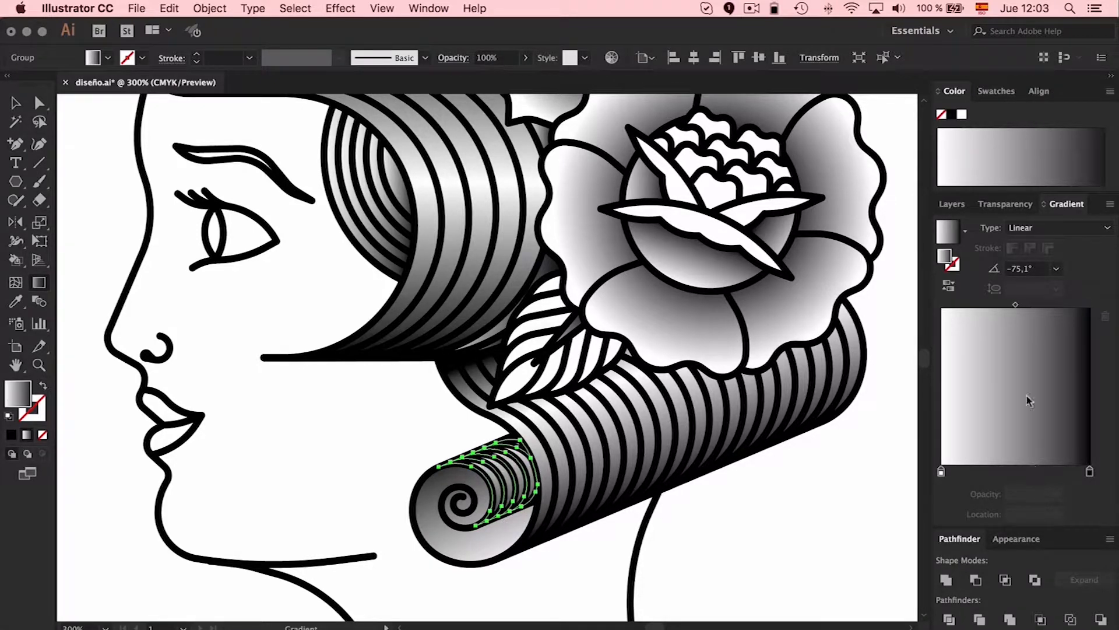
Move the inner strips' gradient midpoint to 31.63% to darken them and clear the selection
{"action": "left_click_drag", "start_coordinate": [1015, 304], "coordinate": [987, 307]}
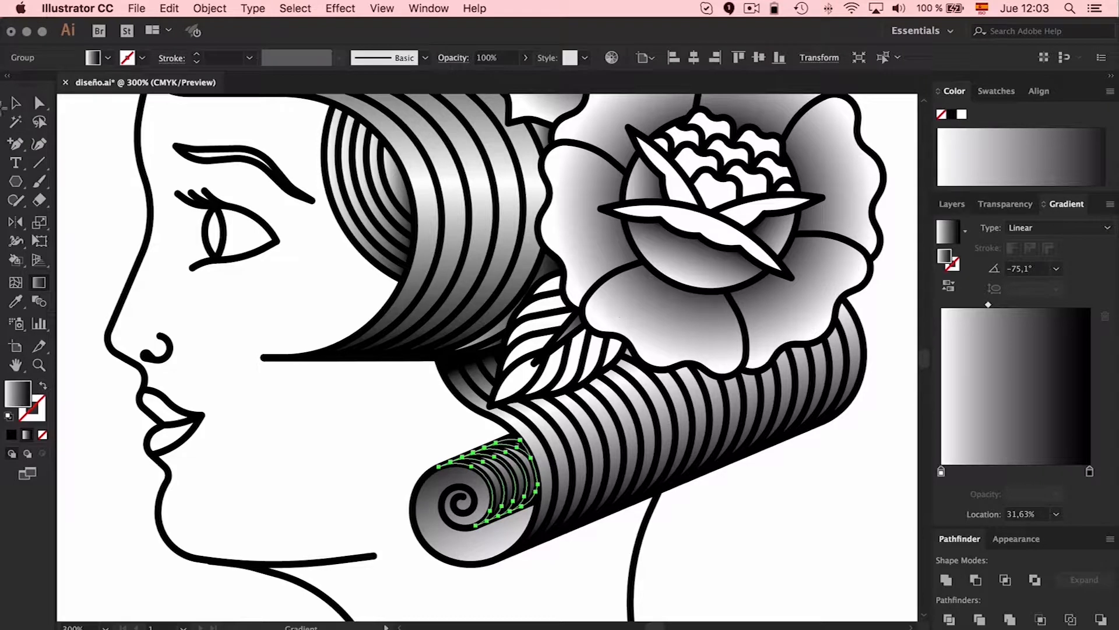
{"action": "left_click", "coordinate": [14, 104]}
{"action": "left_click", "coordinate": [791, 544]}
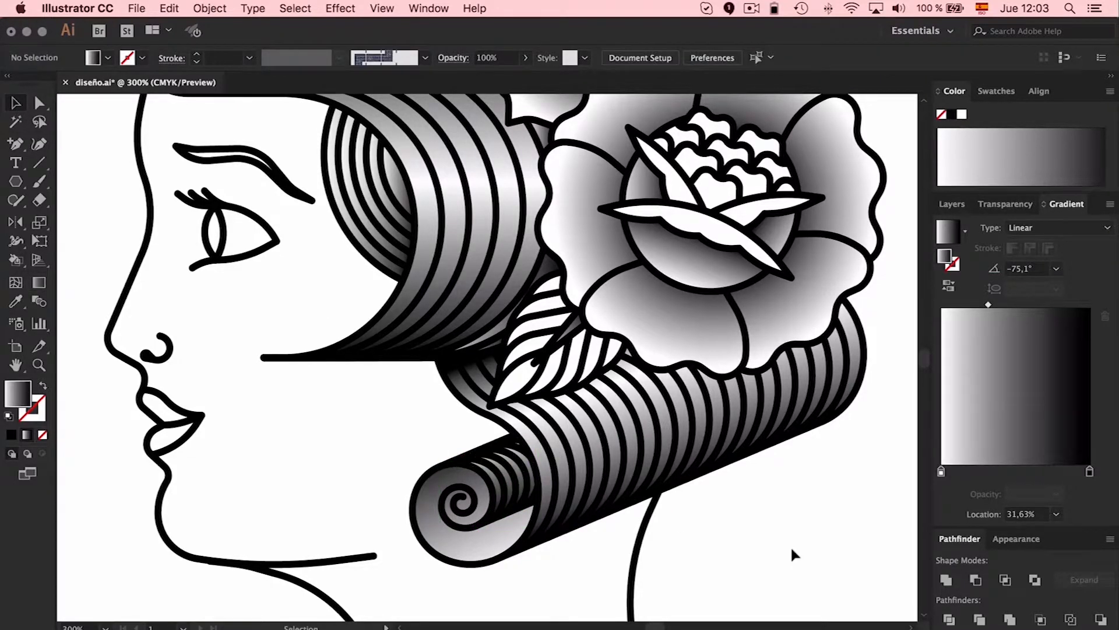
{"action": "key", "text": "super+minus"}
{"action": "key", "text": "super+minus"}
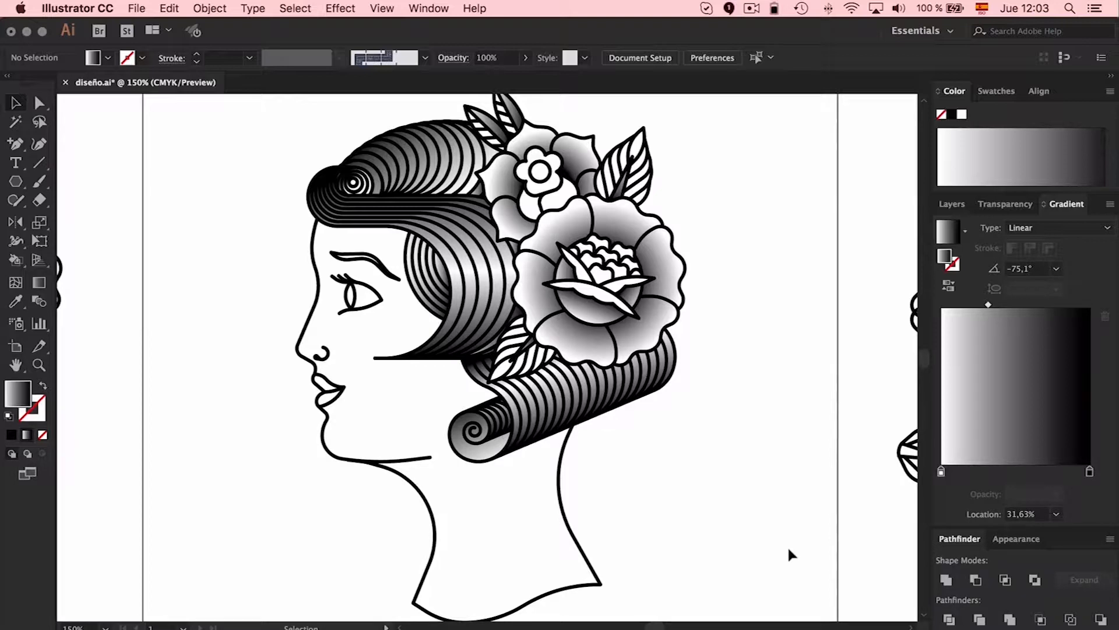
{"action": "scroll", "coordinate": [789, 550], "scroll_direction": "left", "scroll_amount": 2}
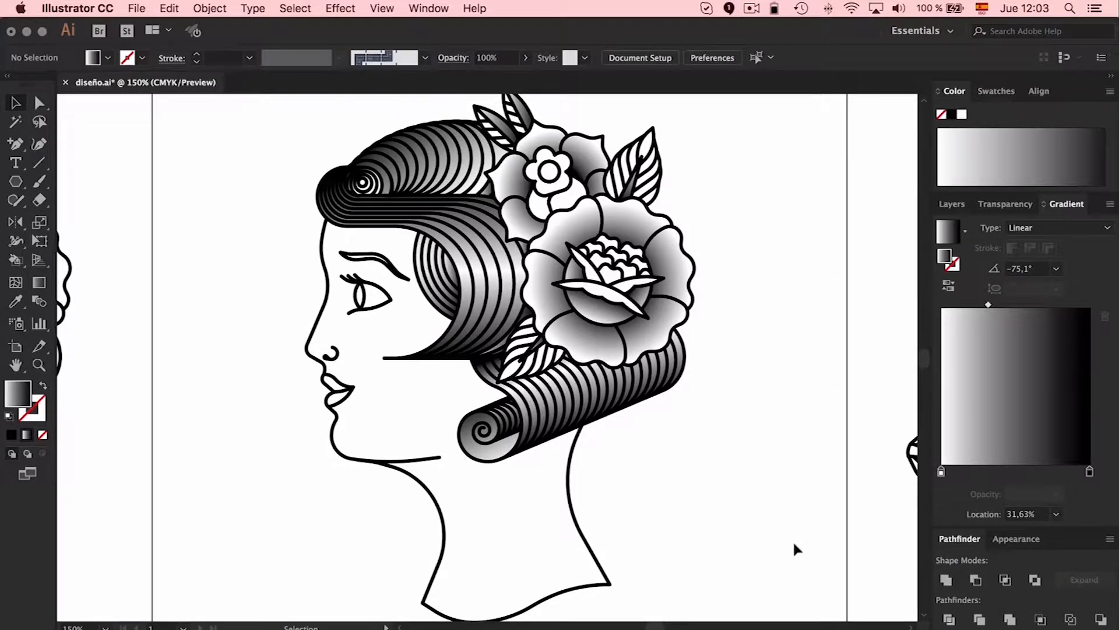
Group all the gradient fill shapes on the Fill layer and set the group's blending mode to Multiply
{"action": "left_click", "coordinate": [959, 204]}
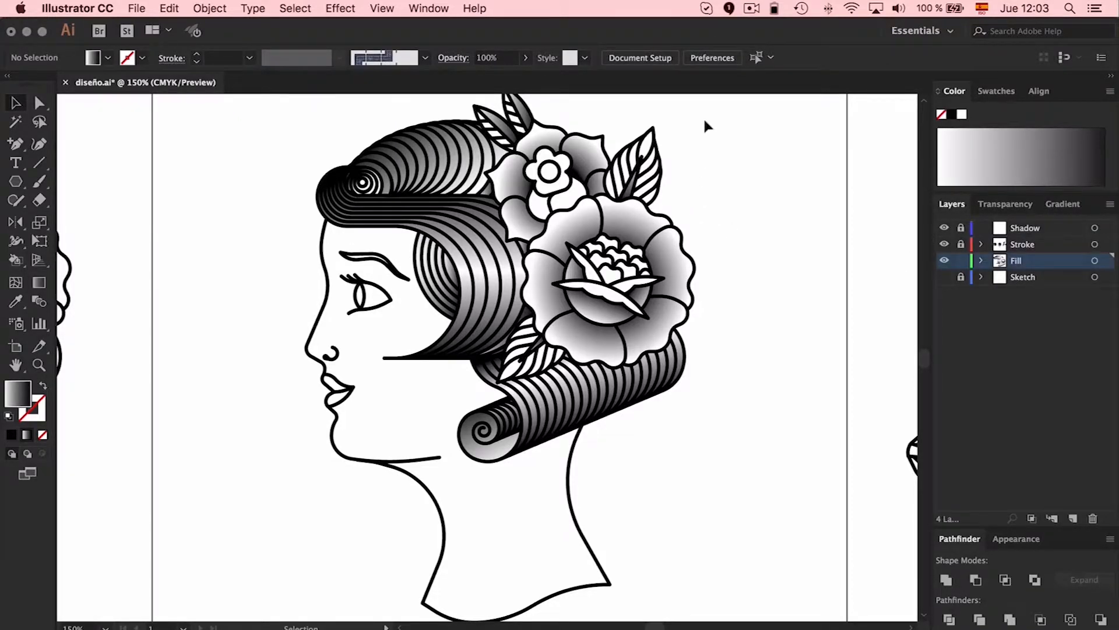
{"action": "key", "text": "super+a"}
{"action": "key", "text": "super+g"}
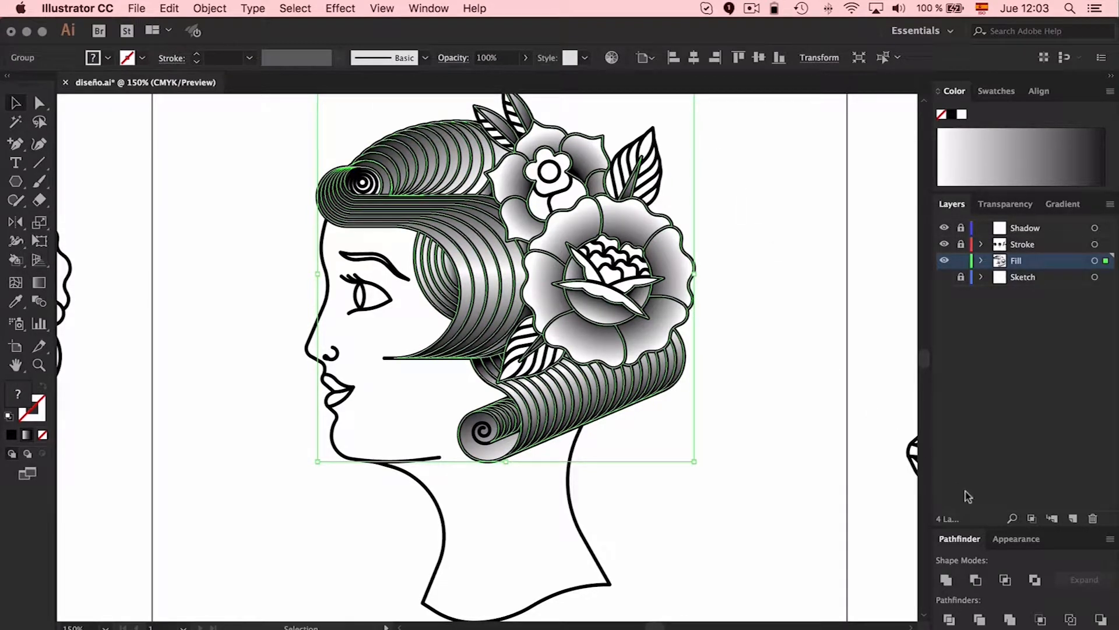
{"action": "left_click", "coordinate": [1004, 540]}
{"action": "left_click", "coordinate": [959, 539]}
{"action": "left_click", "coordinate": [1005, 204]}
{"action": "left_click", "coordinate": [1003, 398]}
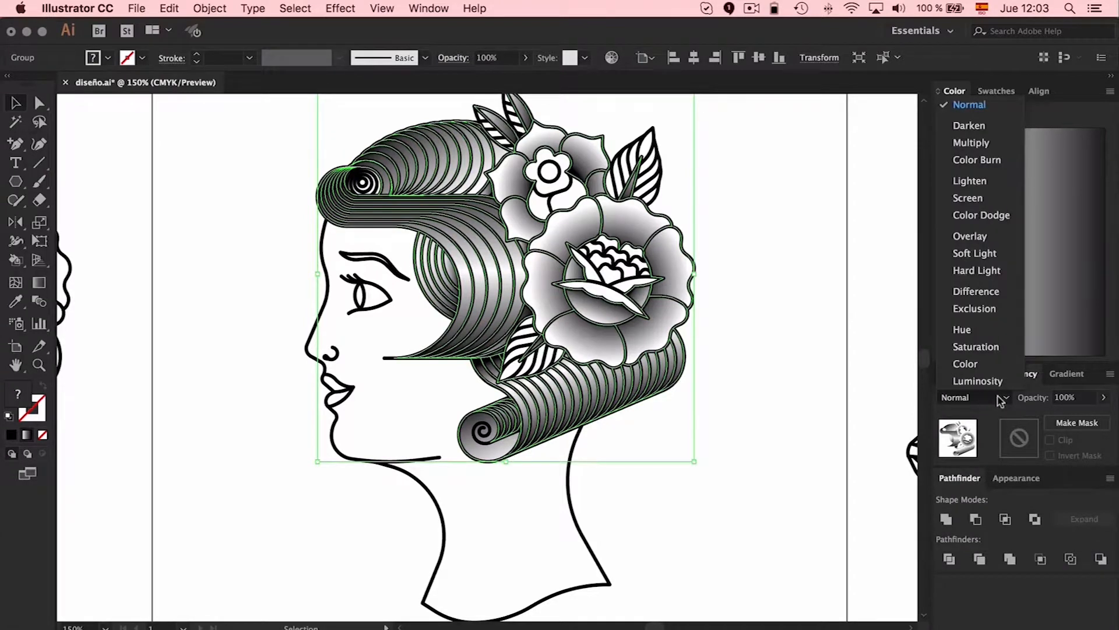
{"action": "left_click", "coordinate": [972, 72]}
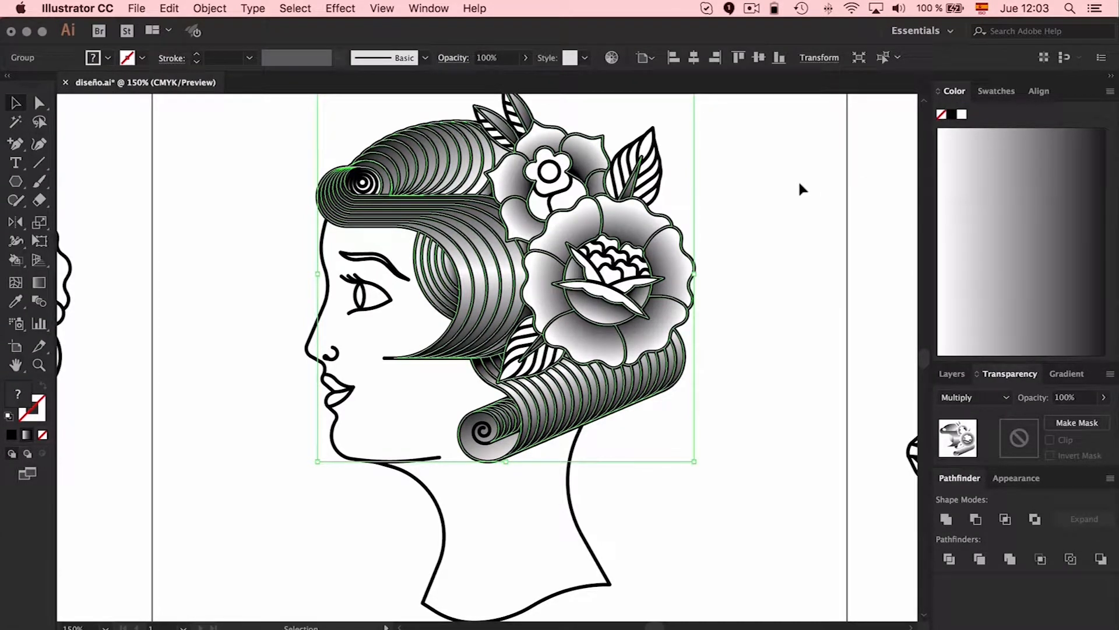
Lock the Fill layer that holds the gradient shapes and rename it Shadow
{"action": "left_click", "coordinate": [951, 374]}
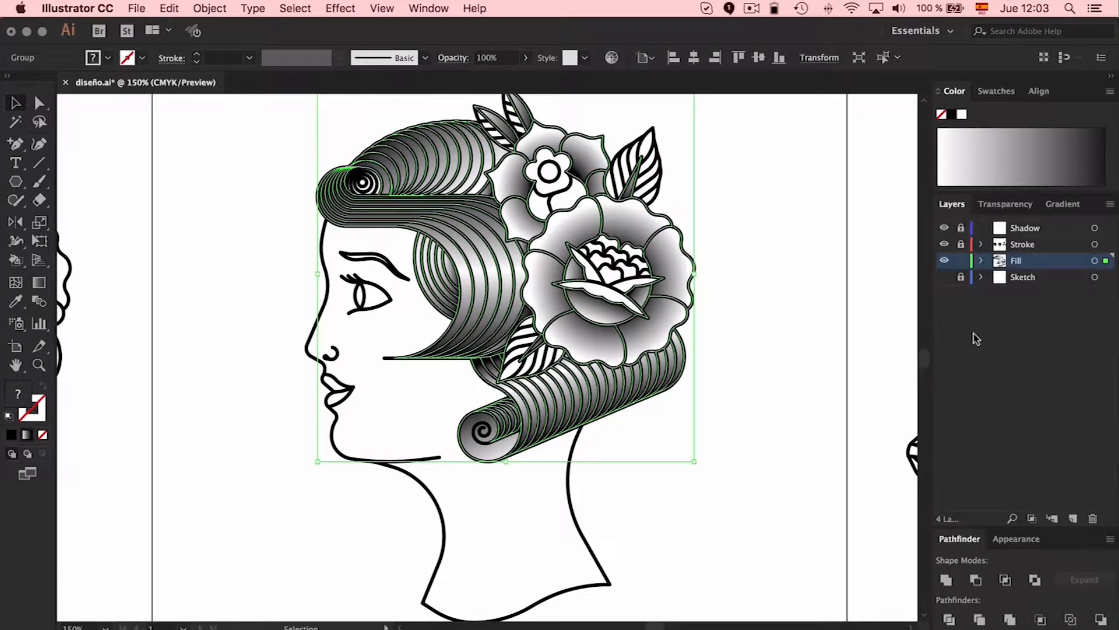
{"action": "left_click", "coordinate": [961, 260]}
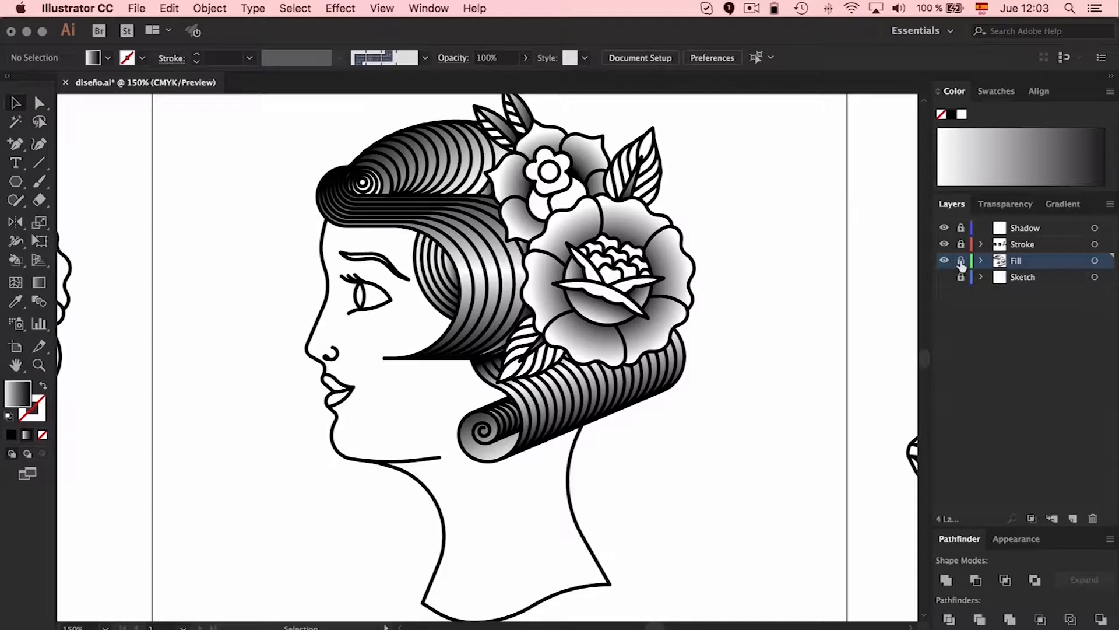
{"action": "double_click", "coordinate": [1016, 261]}
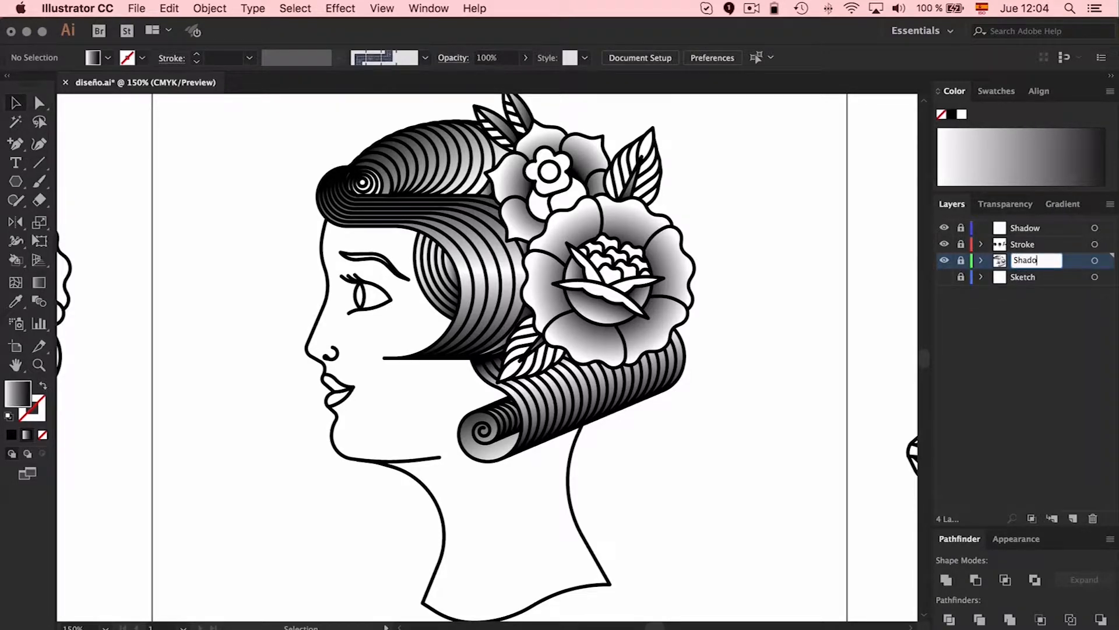
{"action": "key", "text": "Return"}
Rename the empty Shadow layer at the head of the layer stack as Fill
{"action": "double_click", "coordinate": [1055, 228]}
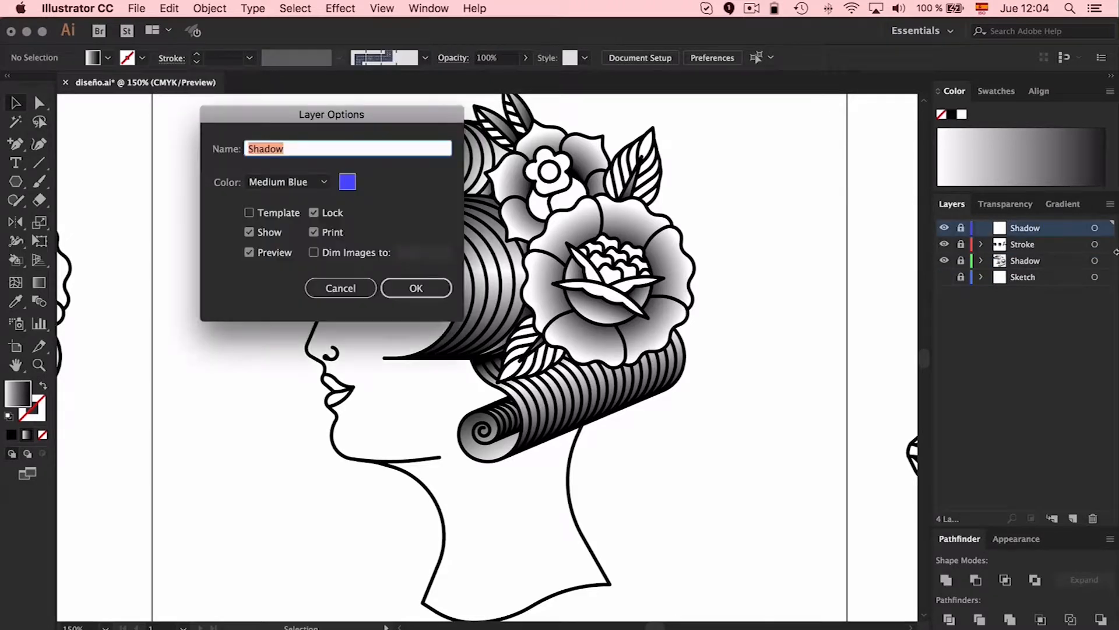
{"action": "type", "text": "Fill"}
{"action": "left_click", "coordinate": [416, 288]}
Reorder the layers as Stroke, Shadow, Fill and Sketch, and make the empty Fill layer active
{"action": "mouse_move", "coordinate": [1025, 267]}
{"action": "left_mouse_down"}
{"action": "mouse_move", "coordinate": [1031, 225]}
{"action": "mouse_move", "coordinate": [1041, 257]}
{"action": "mouse_move", "coordinate": [1036, 226]}
{"action": "left_mouse_up"}
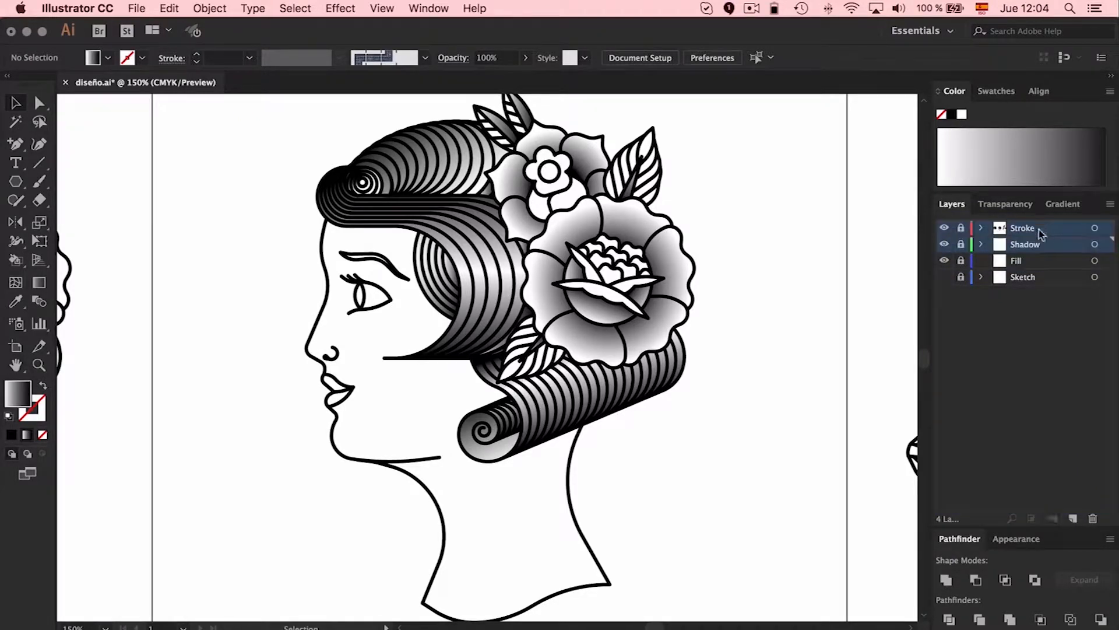
{"action": "left_click", "coordinate": [1046, 245]}
{"action": "left_click", "coordinate": [1013, 262]}
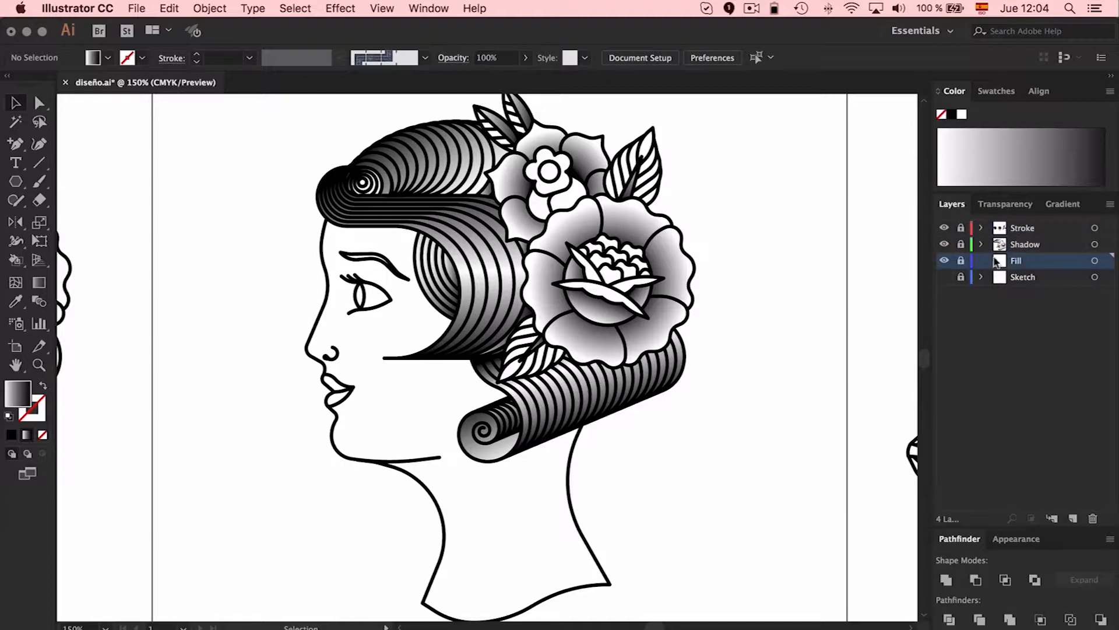
Deselect the line art and lock the Stroke layer
{"action": "left_click", "coordinate": [548, 292]}
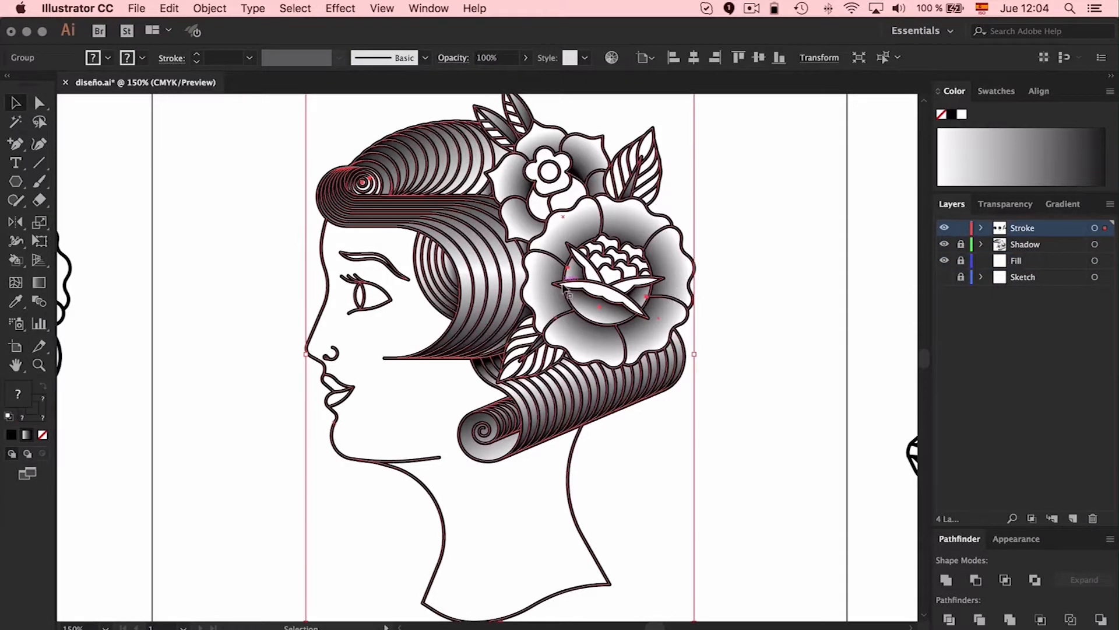
{"action": "left_click", "coordinate": [769, 272]}
{"action": "left_click", "coordinate": [961, 228]}
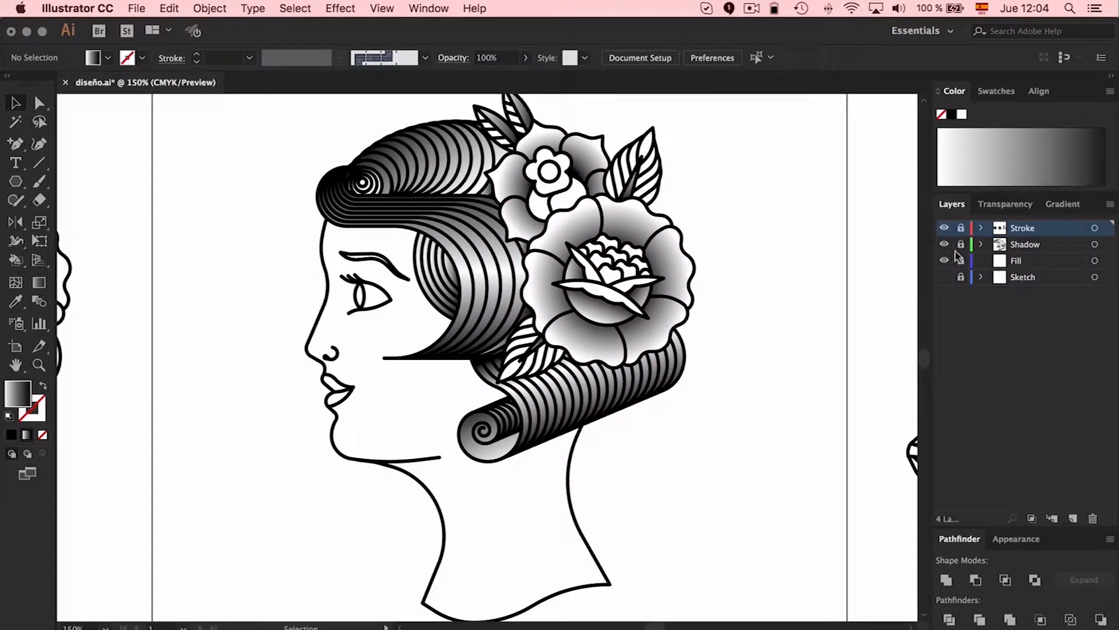
Unlock the Fill layer, make it active and paste the copied line art in place on it
{"action": "left_click", "coordinate": [961, 260]}
{"action": "left_click", "coordinate": [1023, 261]}
{"action": "key", "text": "super+a"}
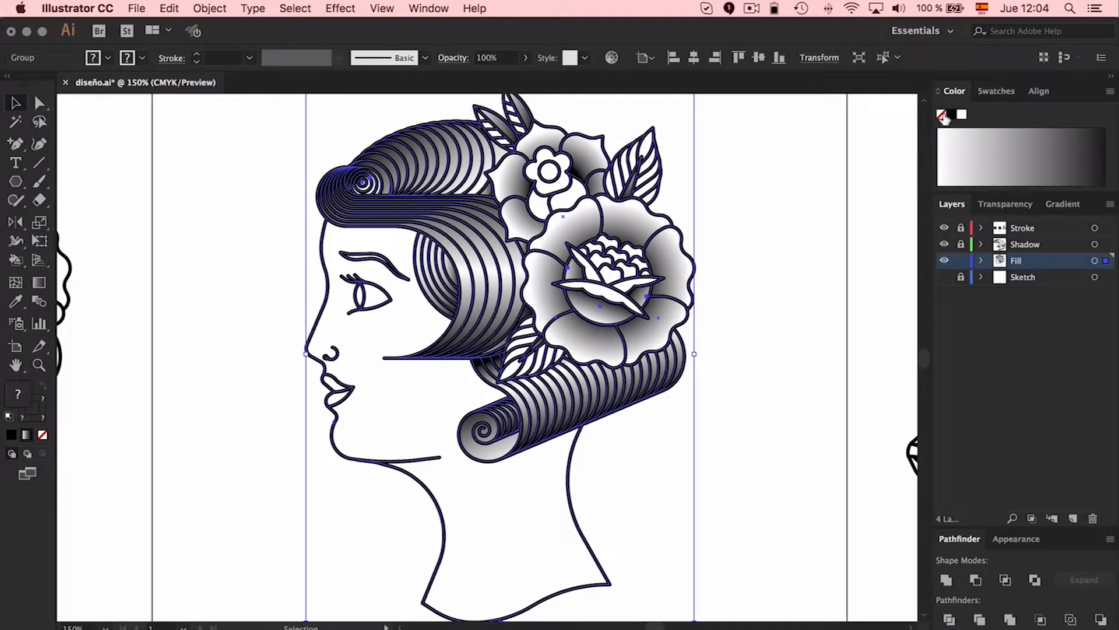
Remove the fill and stroke from the pasted line art and convert it into a Live Paint group
{"action": "left_click", "coordinate": [941, 115]}
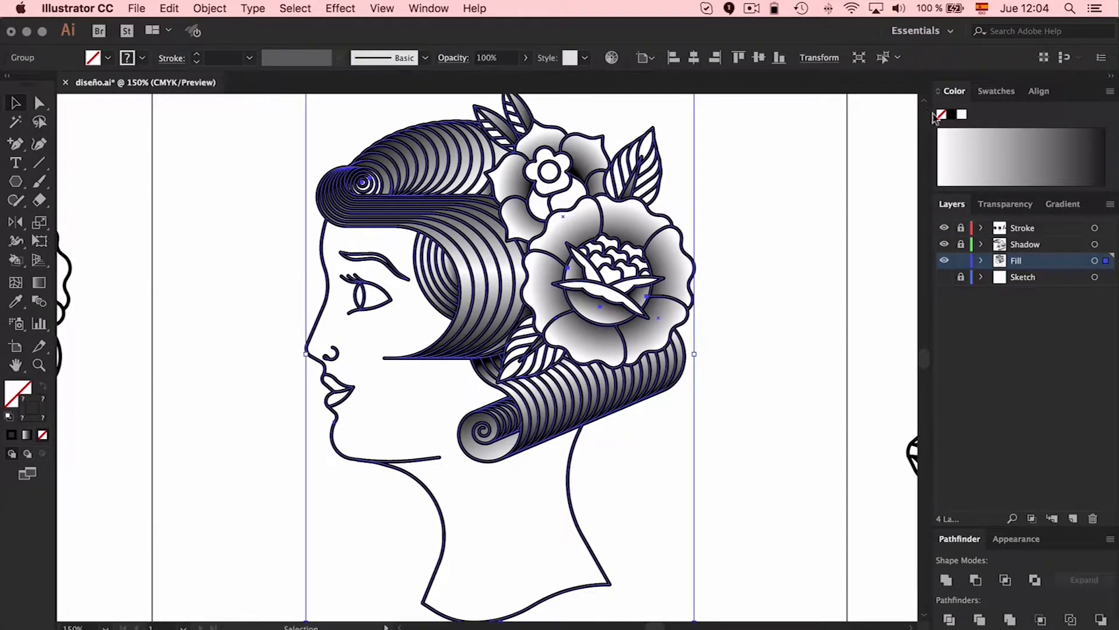
{"action": "left_click", "coordinate": [941, 115]}
{"action": "key", "text": "super+alt+x"}
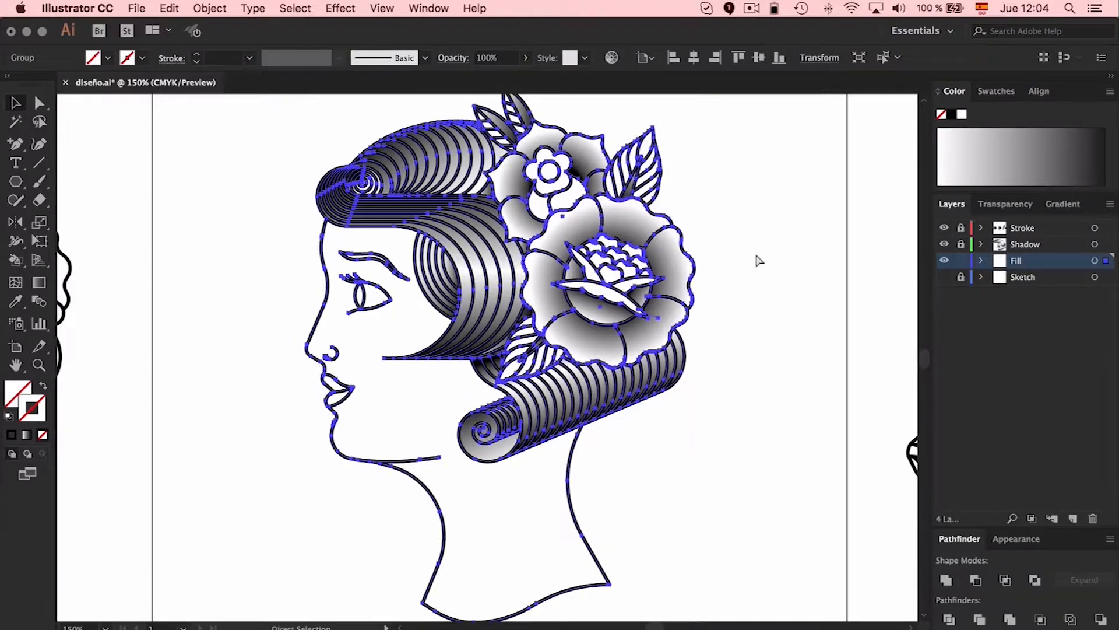
{"action": "left_click", "coordinate": [779, 232]}
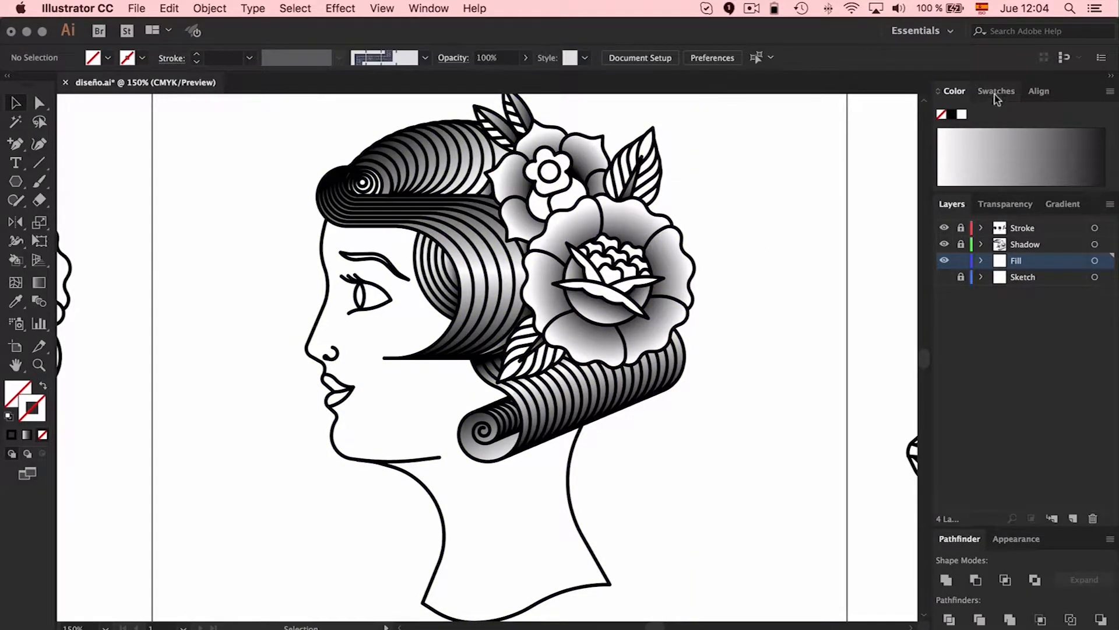
Set a red swatch as fill with no stroke and paint the large flower's outer petals with the Live Paint Bucket
{"action": "left_click", "coordinate": [996, 92]}
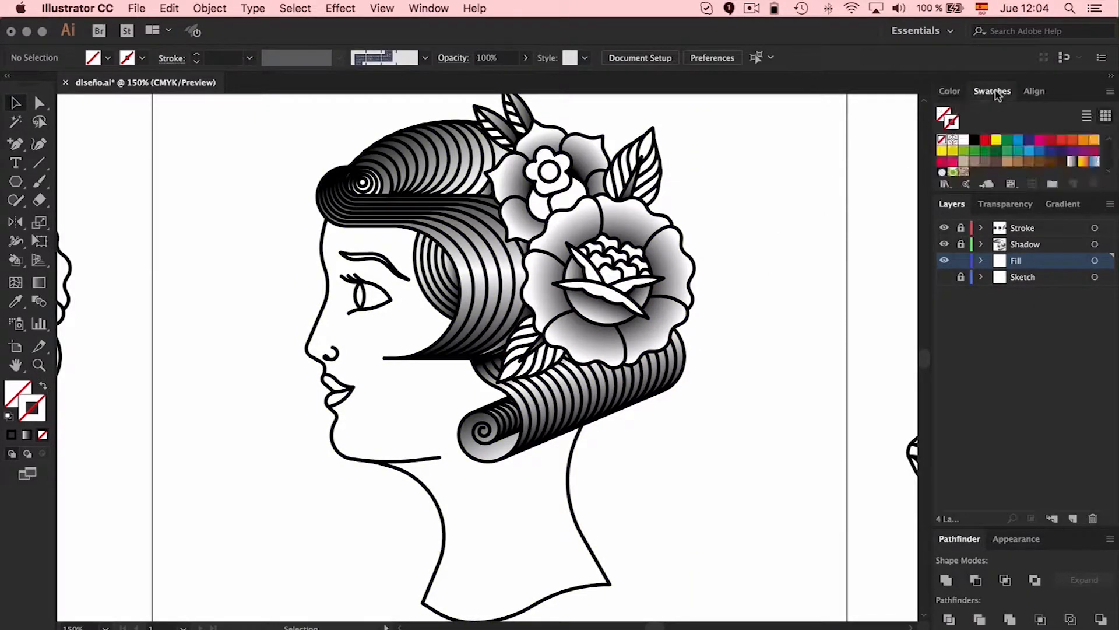
{"action": "left_click", "coordinate": [986, 140]}
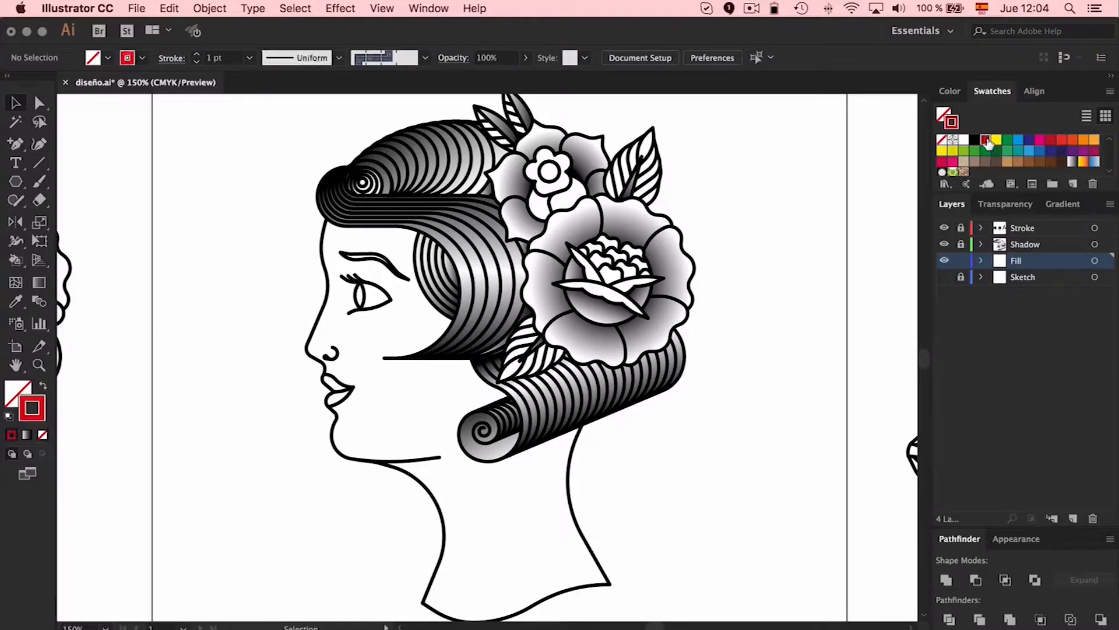
{"action": "left_click", "coordinate": [43, 386]}
{"action": "key", "text": "k"}
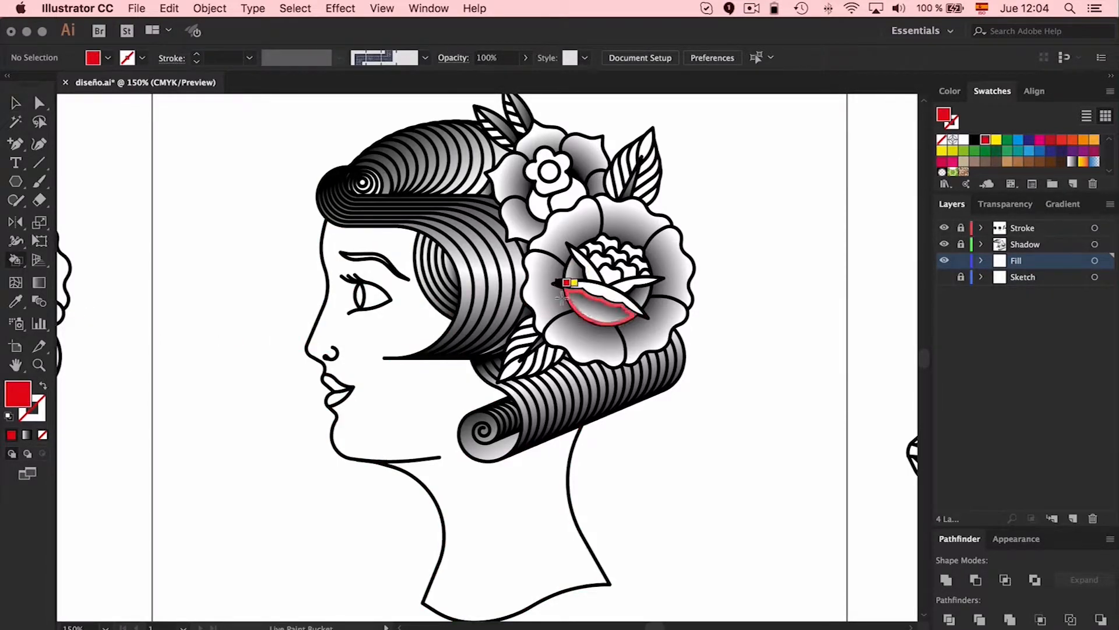
{"action": "left_click", "coordinate": [544, 280]}
{"action": "left_click", "coordinate": [574, 337]}
{"action": "left_click", "coordinate": [646, 327]}
{"action": "left_click", "coordinate": [671, 279]}
{"action": "left_click", "coordinate": [624, 228]}
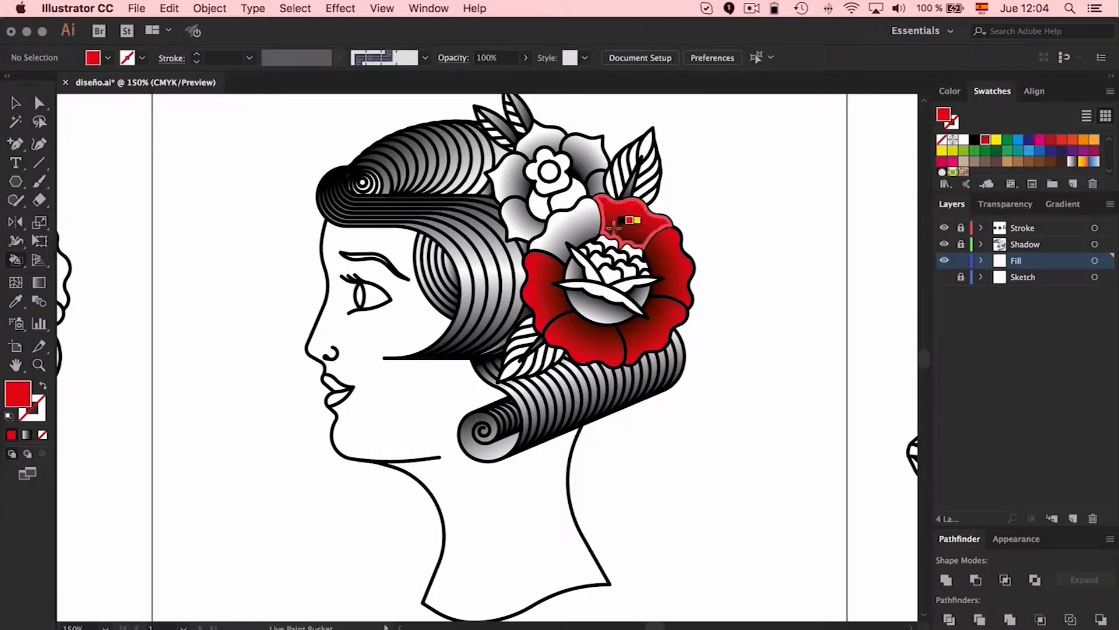
{"action": "left_click", "coordinate": [583, 229]}
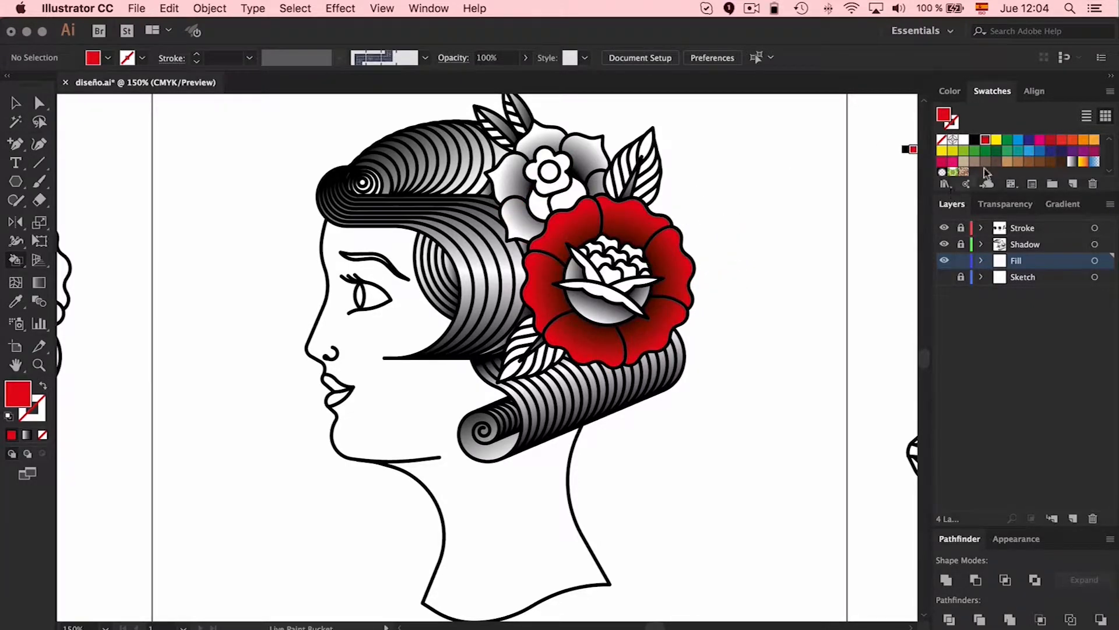
Repaint the large flower's outer petals with a darker red swatch
{"action": "left_click", "coordinate": [1053, 141]}
{"action": "left_click", "coordinate": [629, 221]}
{"action": "left_click", "coordinate": [667, 250]}
{"action": "left_click", "coordinate": [659, 327]}
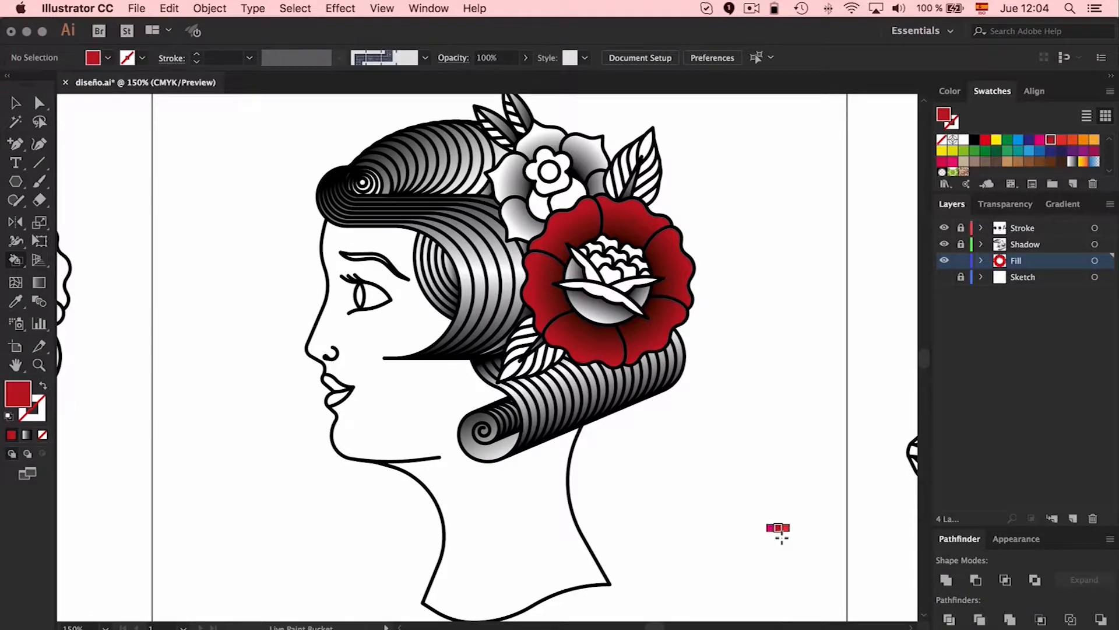
Delete the Live Paint group from the Fill layer
{"action": "left_click_drag", "start_coordinate": [1020, 260], "coordinate": [1051, 285]}
{"action": "key", "text": "v"}
{"action": "left_click", "coordinate": [659, 274]}
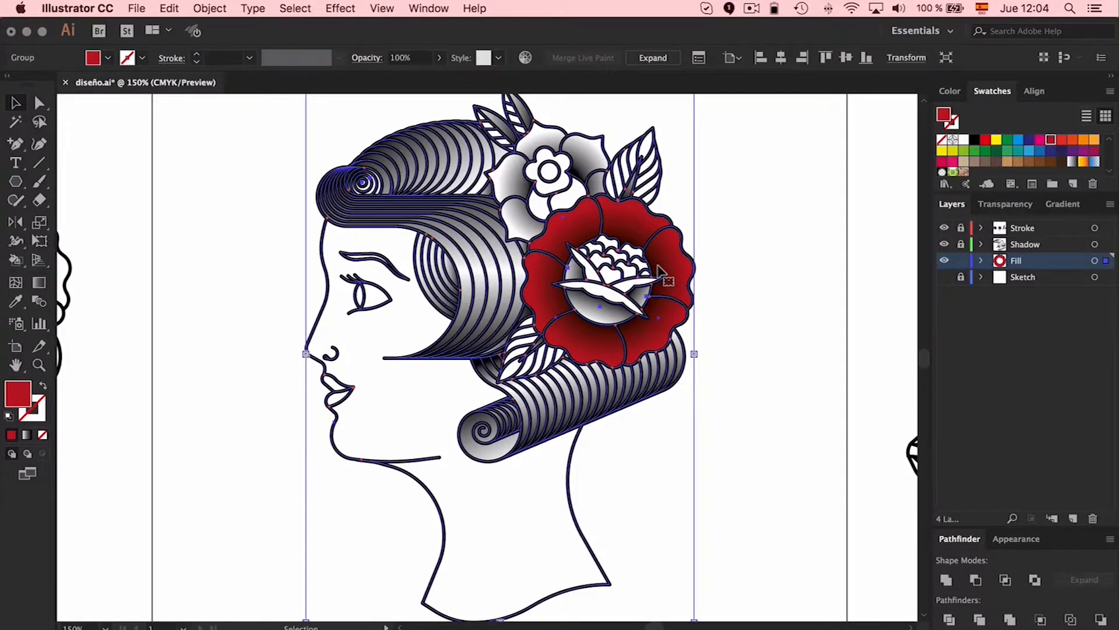
{"action": "key", "text": "Delete"}
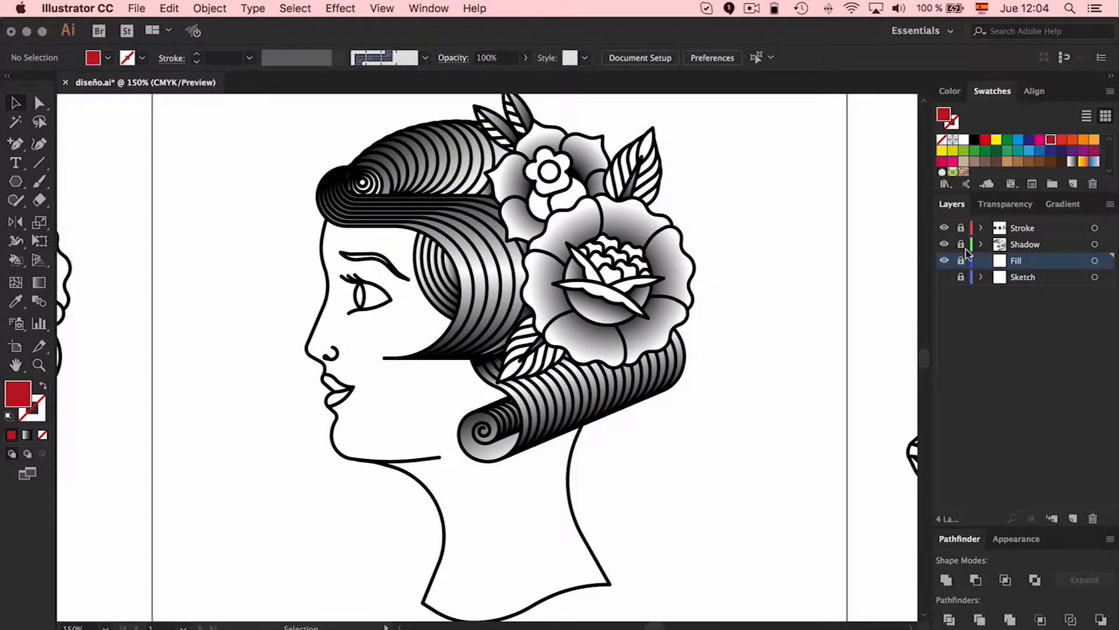
Copy the line art from the Stroke layer, relock that layer and paste the copy in place on the unlocked Fill layer
{"action": "left_click", "coordinate": [960, 229]}
{"action": "left_click", "coordinate": [675, 229]}
{"action": "left_click", "coordinate": [689, 224]}
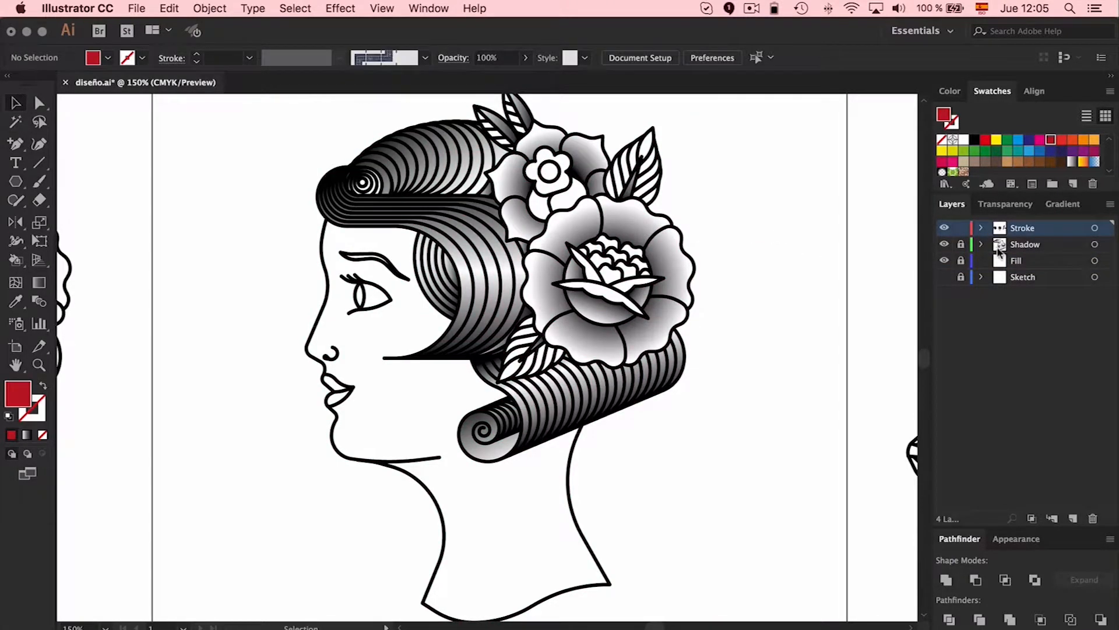
{"action": "left_click", "coordinate": [960, 261]}
{"action": "left_click", "coordinate": [1019, 261]}
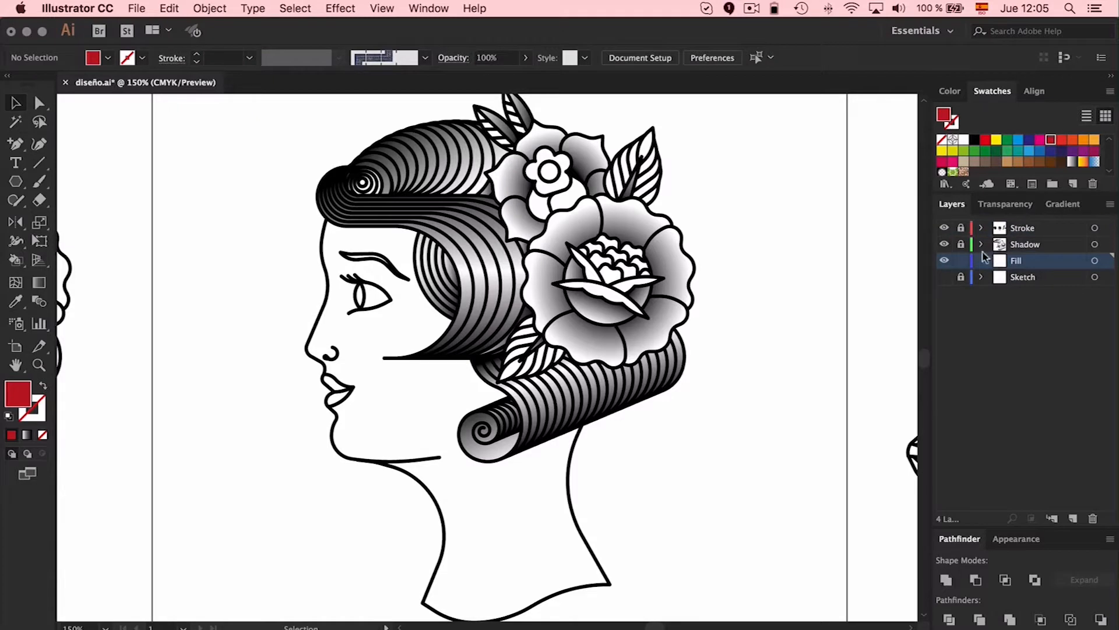
{"action": "key", "text": "super+f"}
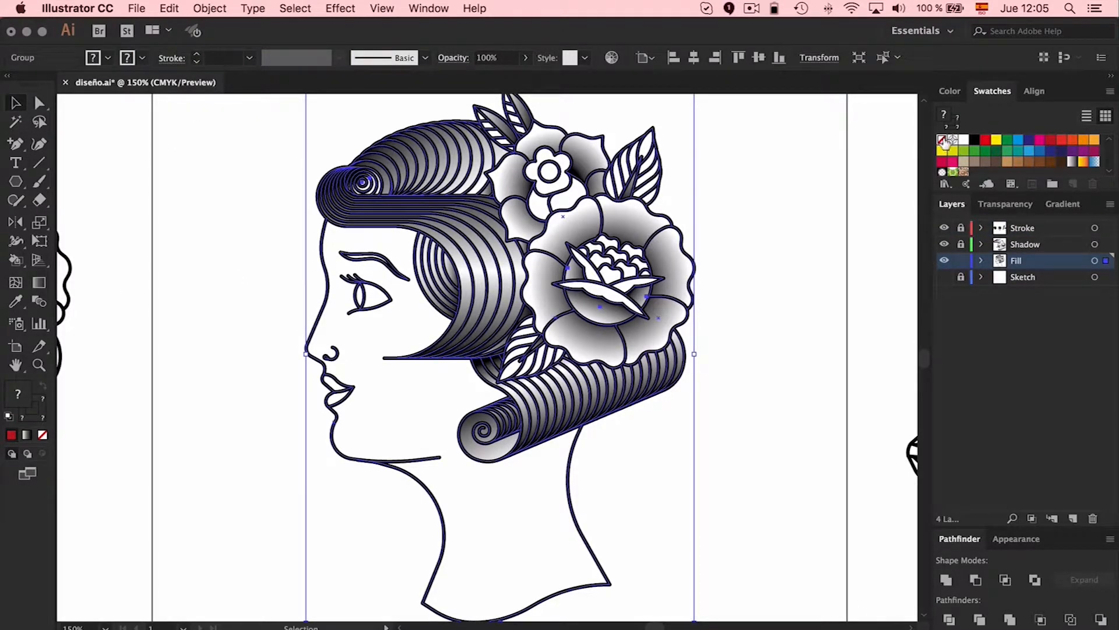
Remove the pasted line art's fill and give it a yellow stroke of 19 pt
{"action": "left_click", "coordinate": [942, 140]}
{"action": "left_click", "coordinate": [198, 56]}
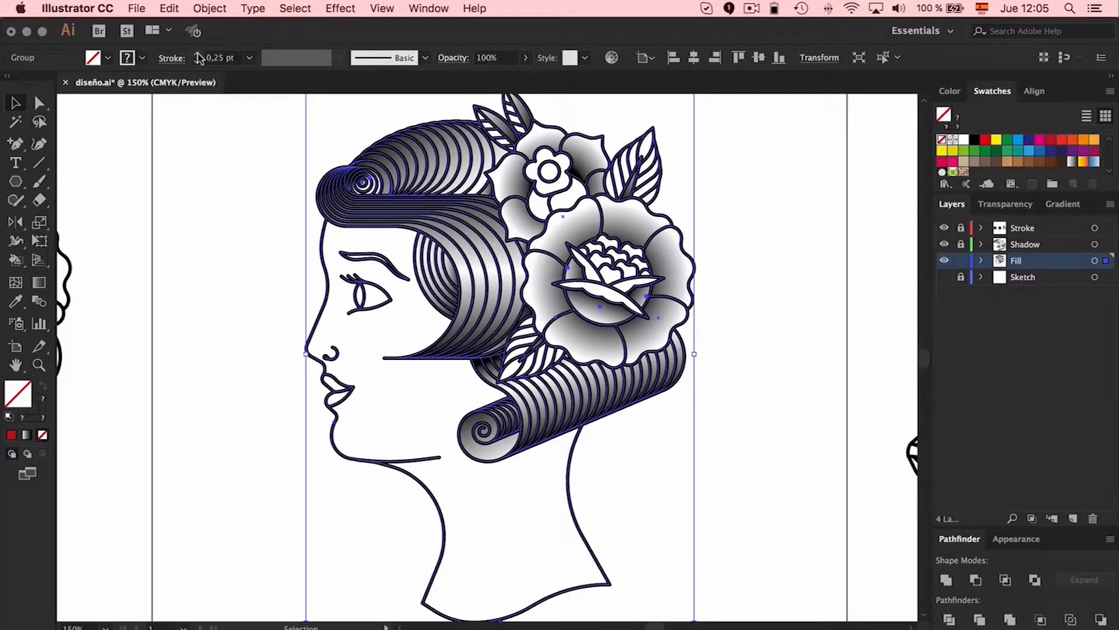
{"action": "left_click", "coordinate": [199, 56]}
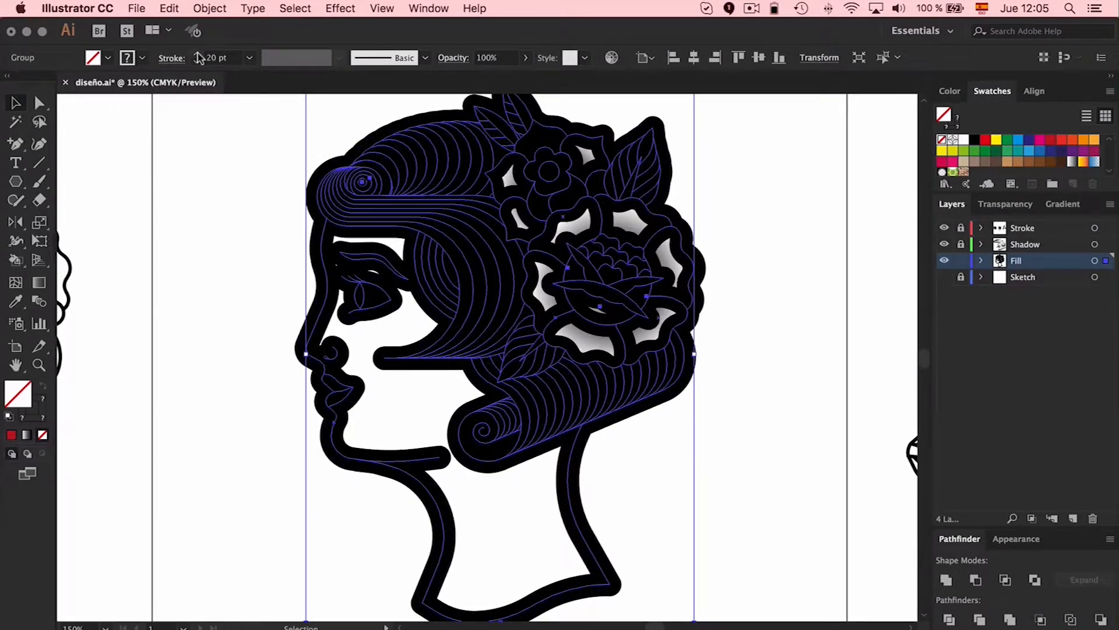
{"action": "left_click", "coordinate": [198, 61]}
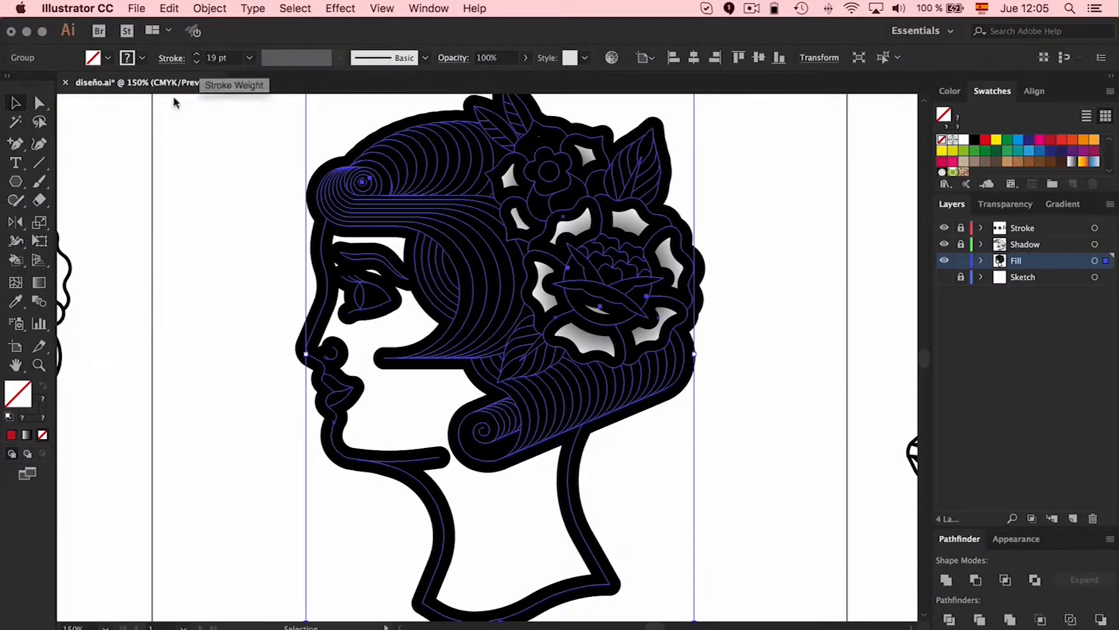
{"action": "left_click", "coordinate": [36, 401]}
{"action": "left_click", "coordinate": [965, 147]}
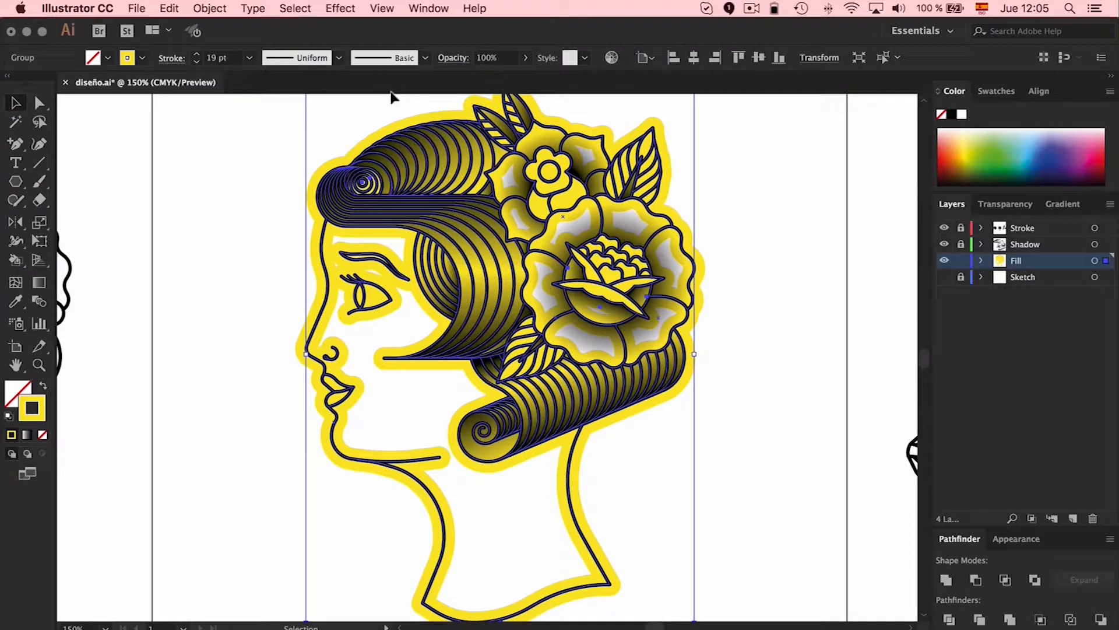
Reduce the yellow stroke's weight to 11 pt
{"action": "left_click", "coordinate": [221, 58]}
{"action": "type", "text": "14"}
{"action": "key", "text": "Return"}
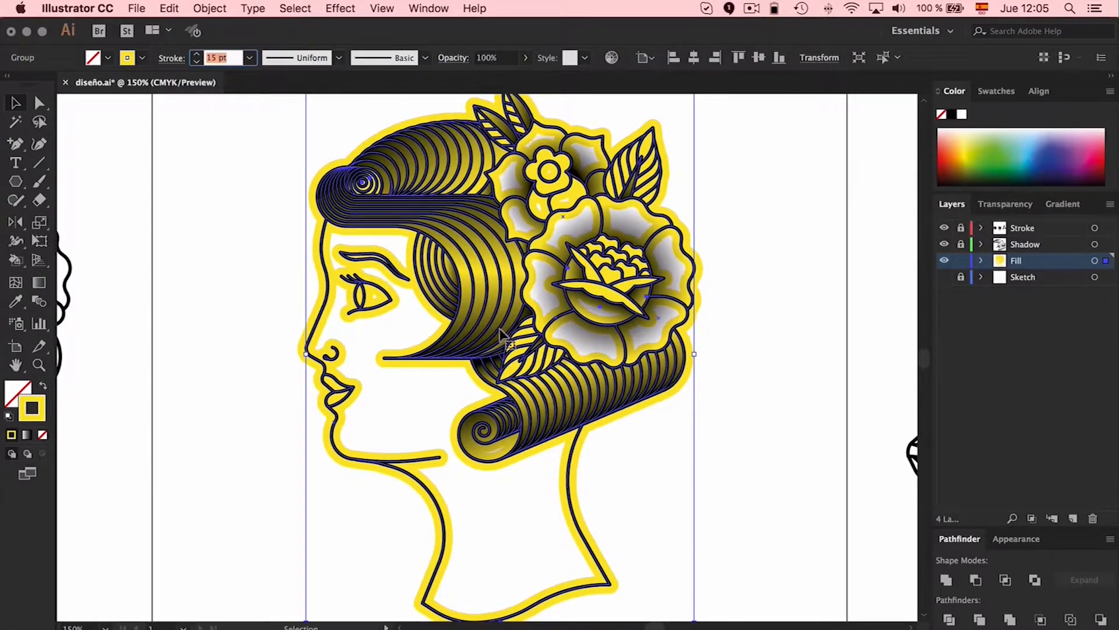
{"action": "key", "text": "Down"}
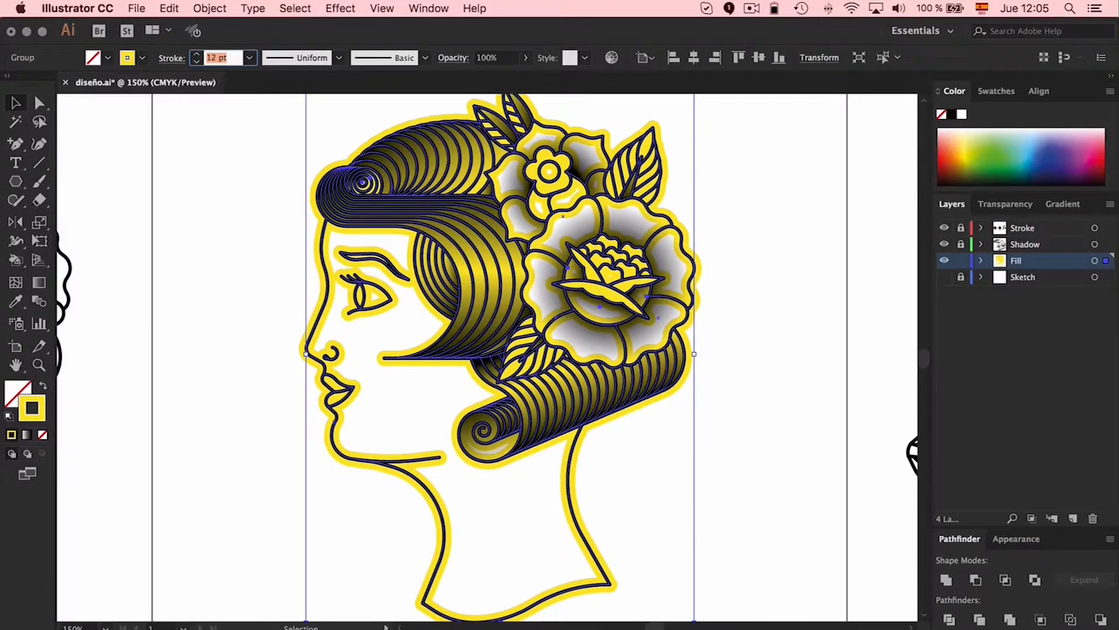
{"action": "key", "text": "Down"}
Expand the yellow line art's fill and stroke into shapes and combine them with Pathfinder Merge
{"action": "left_click", "coordinate": [211, 9]}
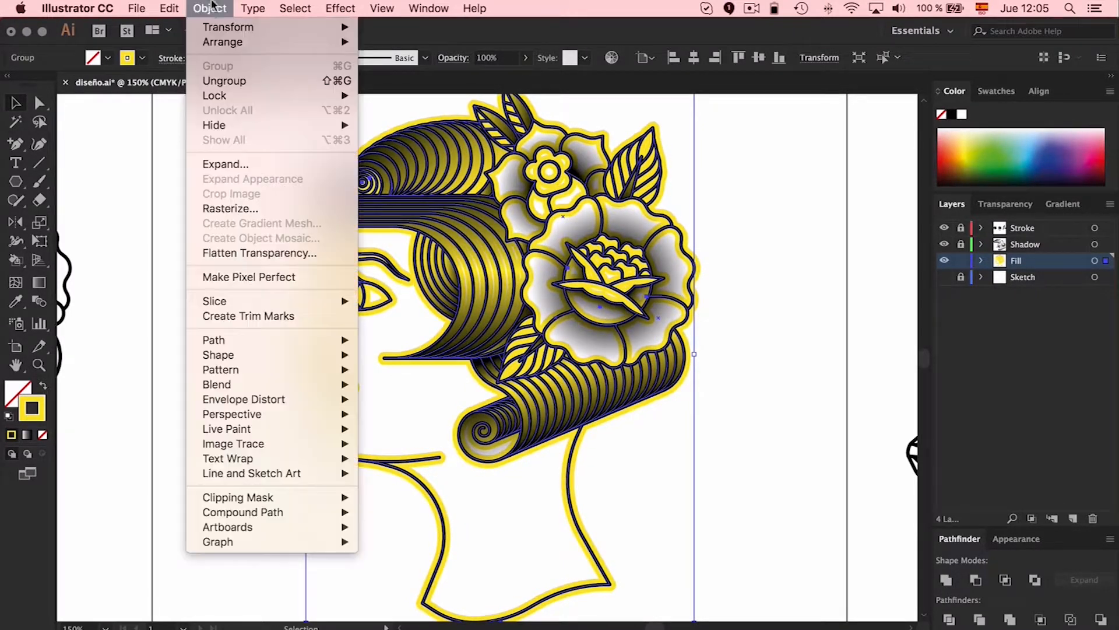
{"action": "left_click", "coordinate": [228, 160]}
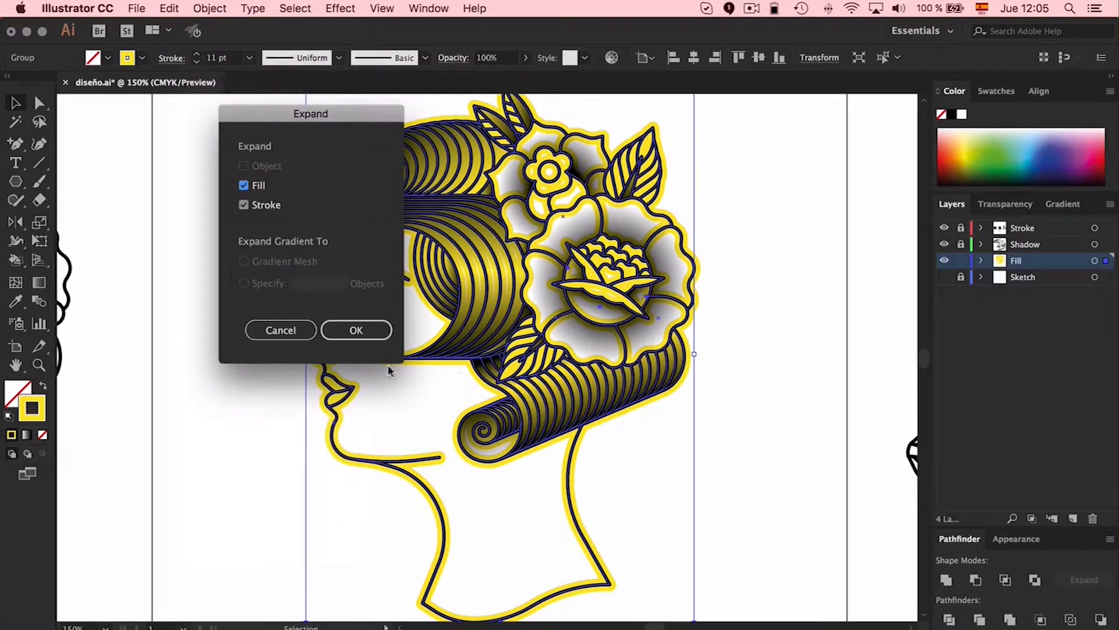
{"action": "left_click", "coordinate": [353, 330]}
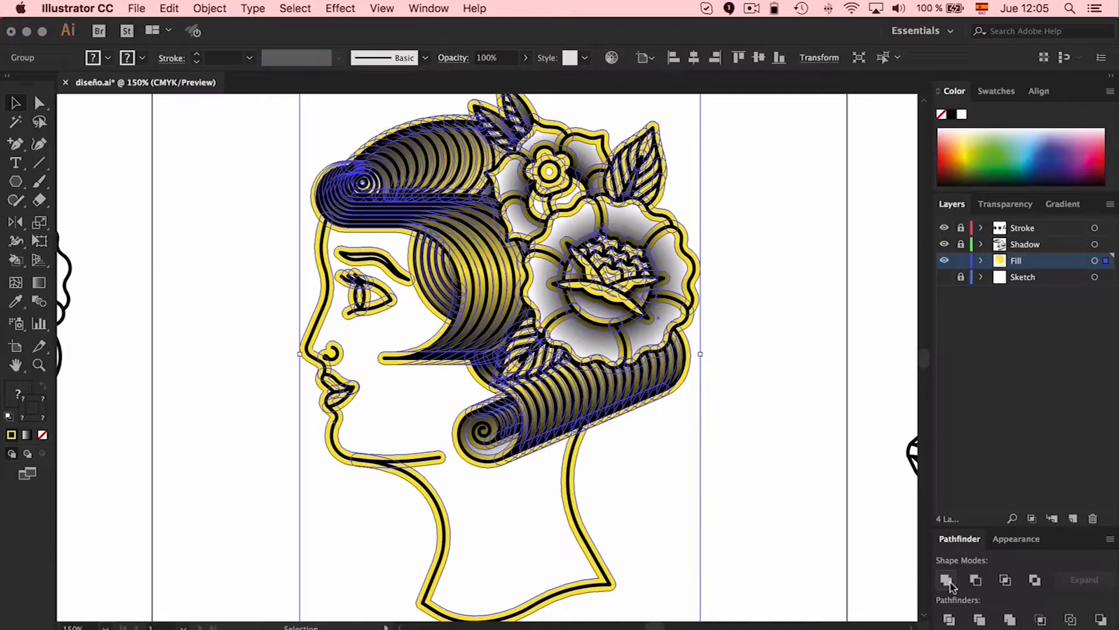
{"action": "left_click", "coordinate": [1010, 620]}
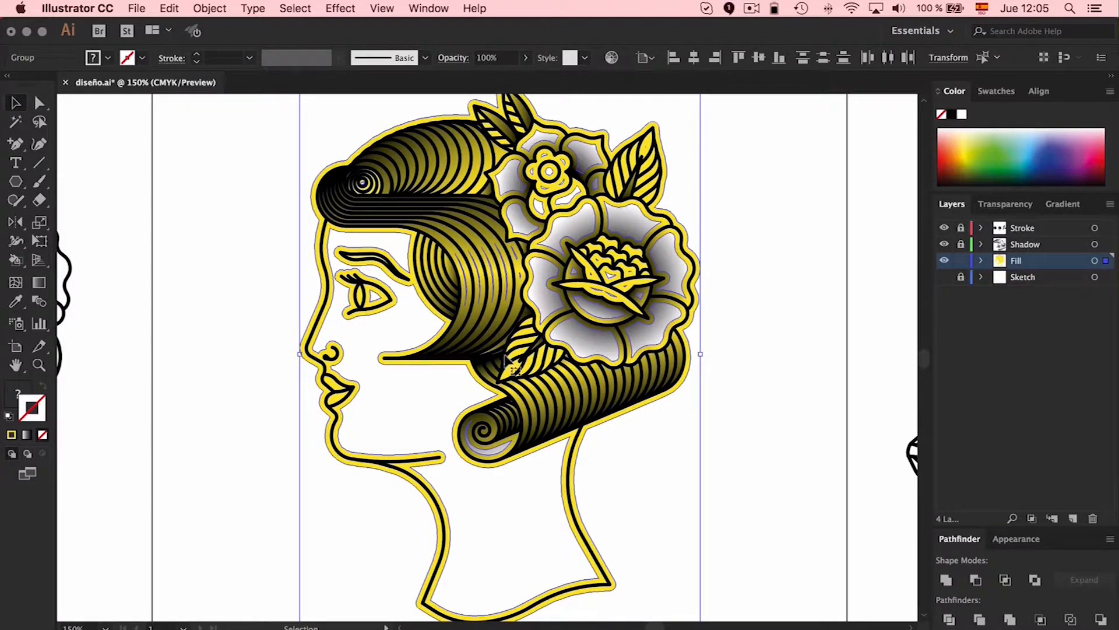
Isolate the merged group, delete every shape sharing the yellow fill color and leave isolation mode
{"action": "double_click", "coordinate": [466, 370]}
{"action": "left_click", "coordinate": [465, 370]}
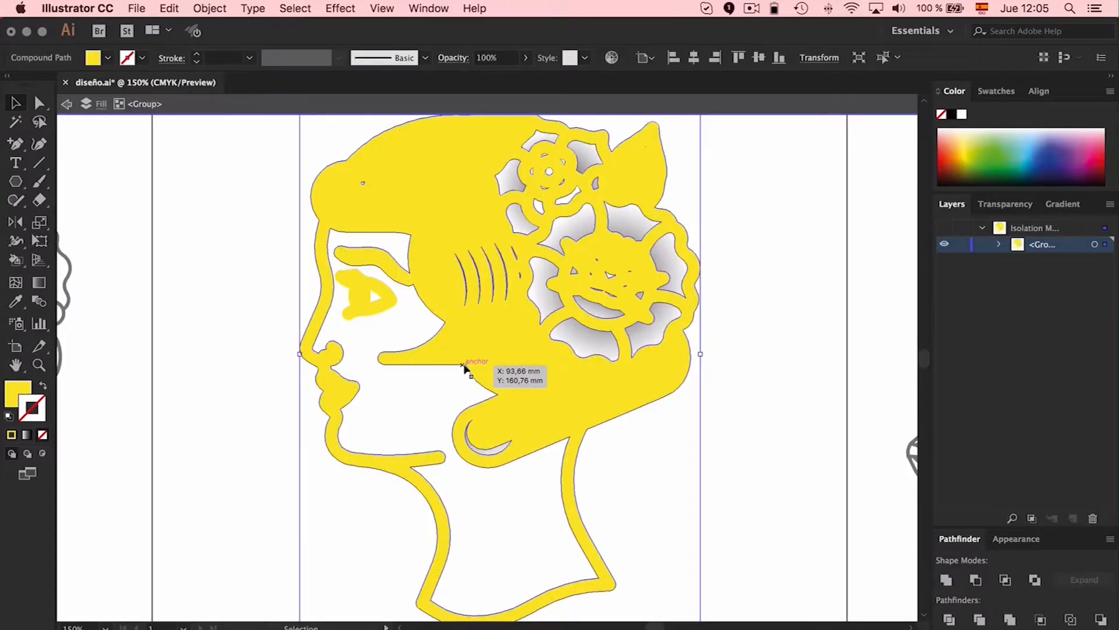
{"action": "left_click", "coordinate": [295, 8]}
{"action": "mouse_move", "coordinate": [393, 151]}
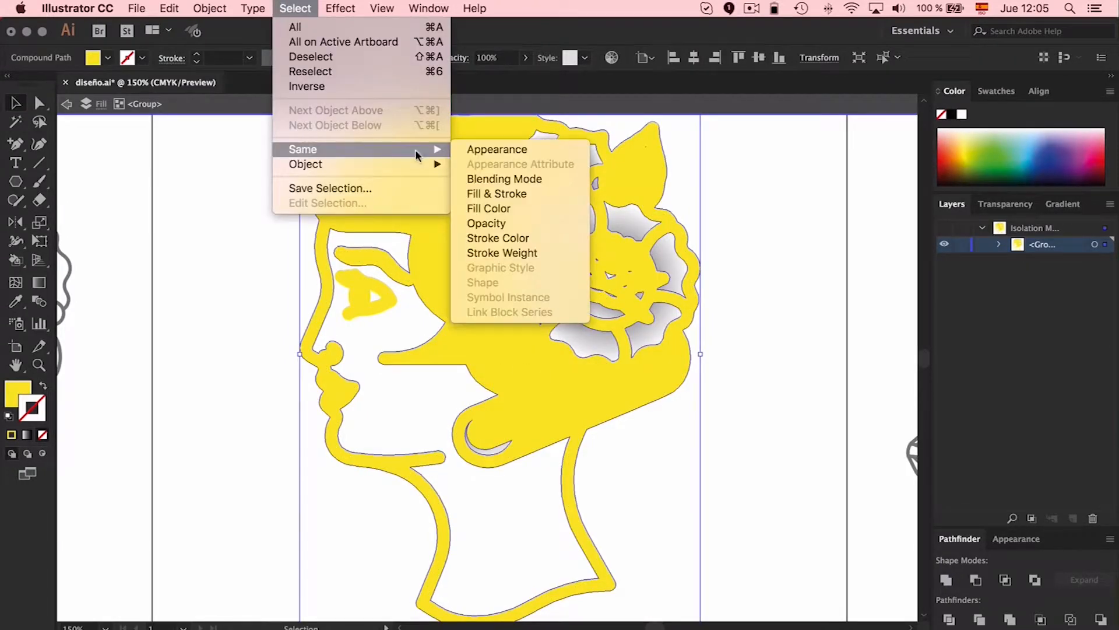
{"action": "left_click", "coordinate": [502, 209]}
{"action": "key", "text": "Delete"}
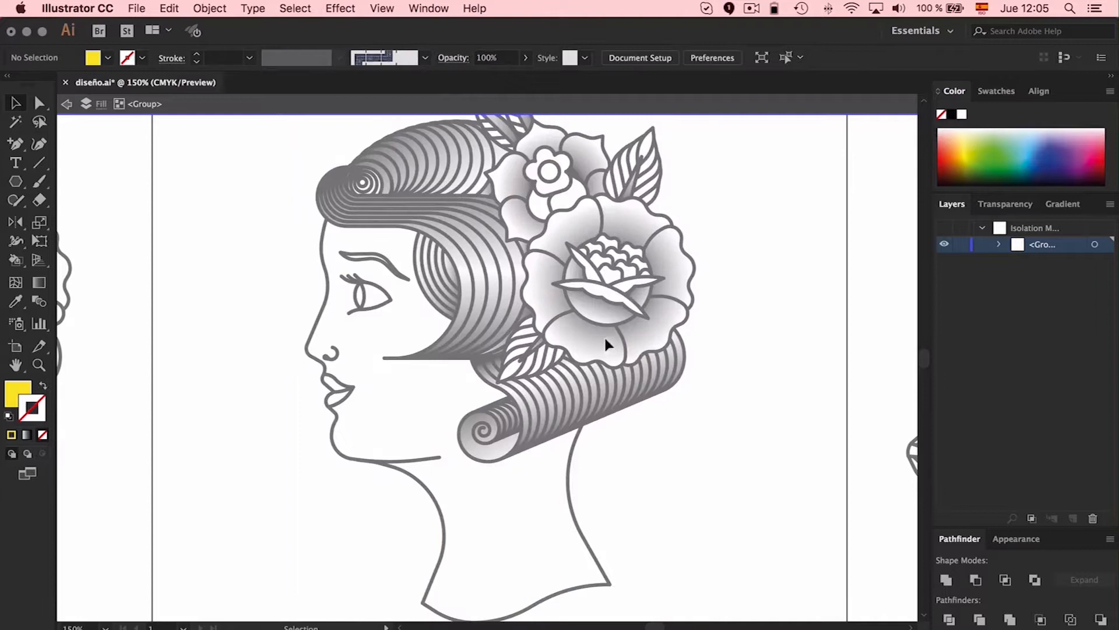
{"action": "left_click", "coordinate": [605, 336]}
{"action": "double_click", "coordinate": [749, 337]}
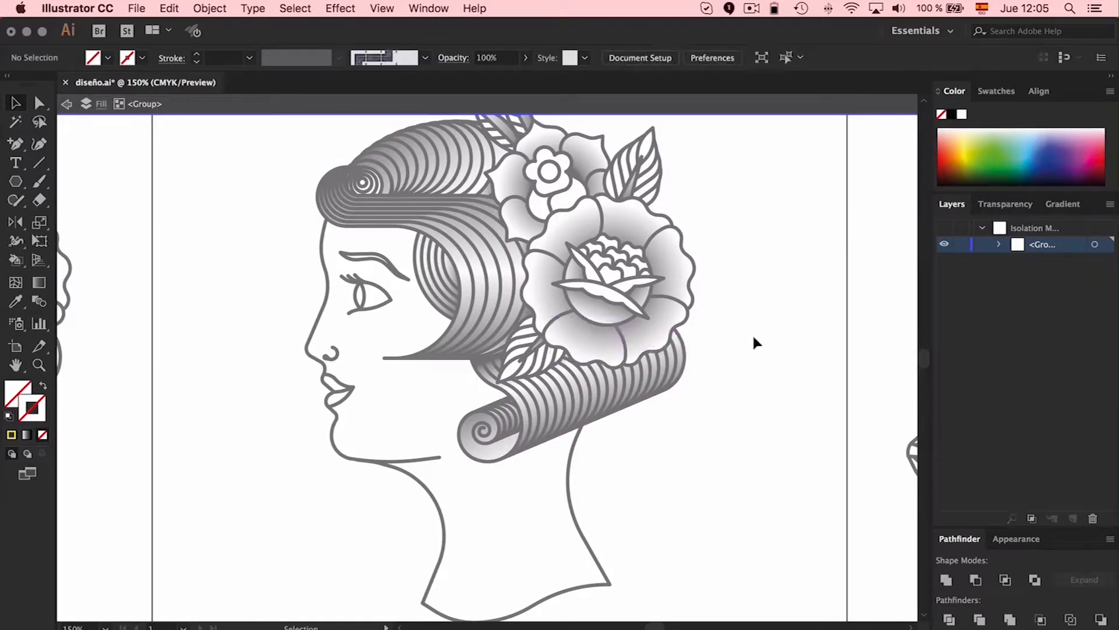
Convert the remaining group of unfilled inner shapes on the Fill layer into a Live Paint group and deselect it
{"action": "left_click", "coordinate": [603, 335]}
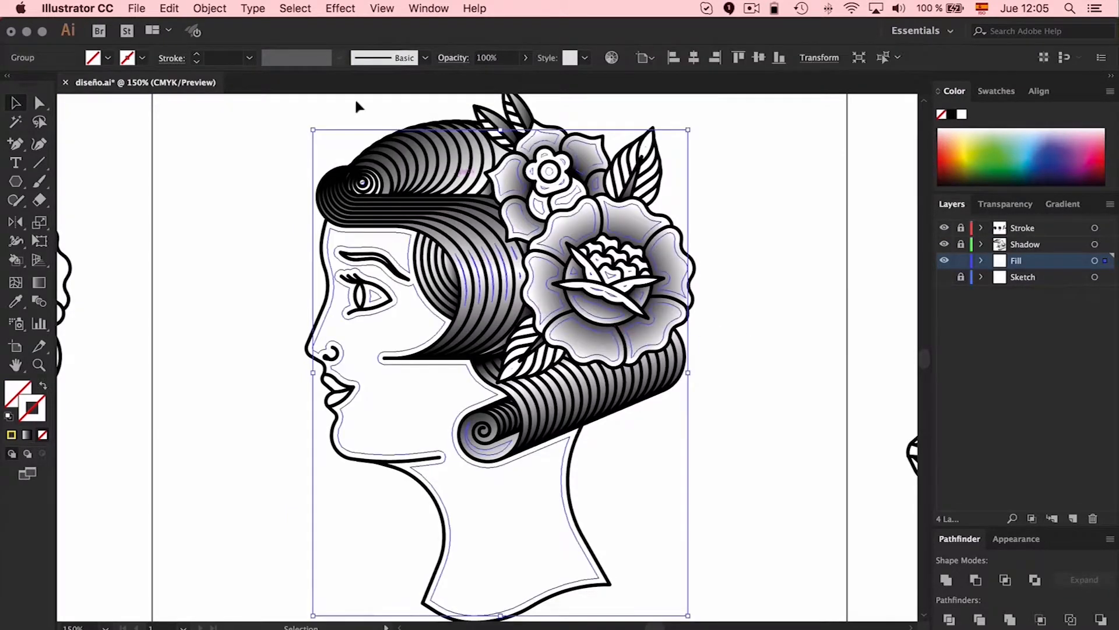
{"action": "left_click", "coordinate": [201, 7]}
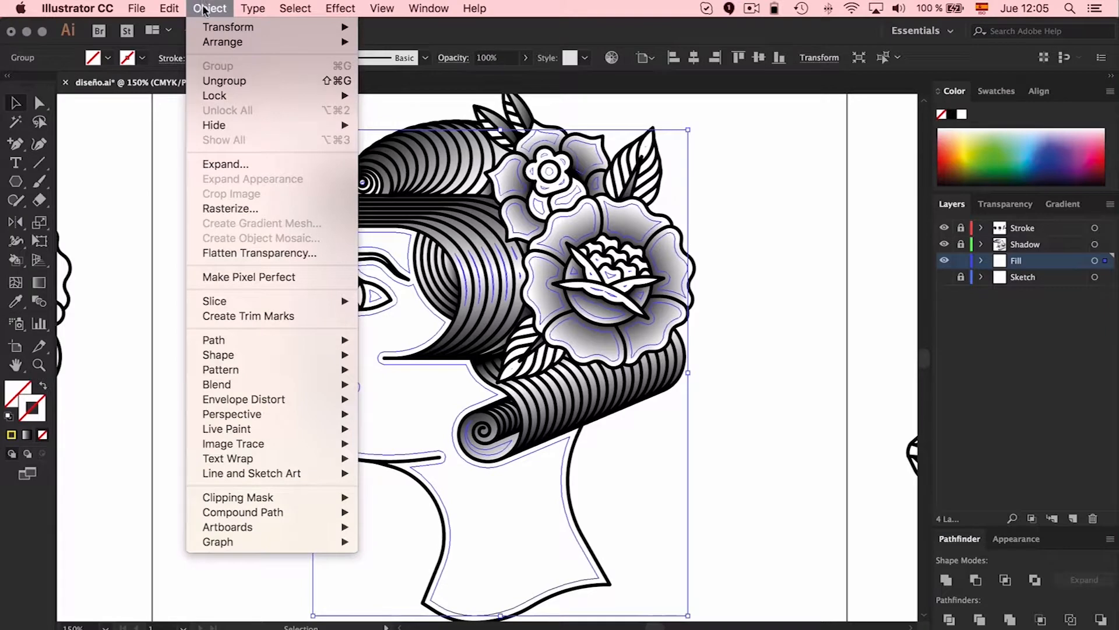
{"action": "left_click", "coordinate": [459, 326]}
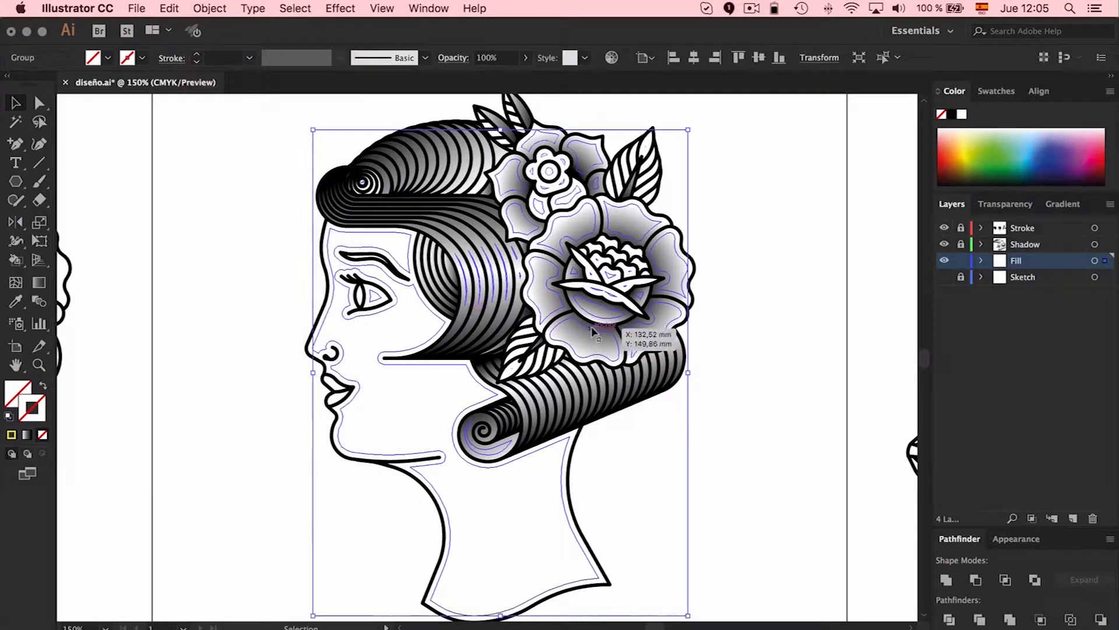
{"action": "left_click", "coordinate": [214, 7]}
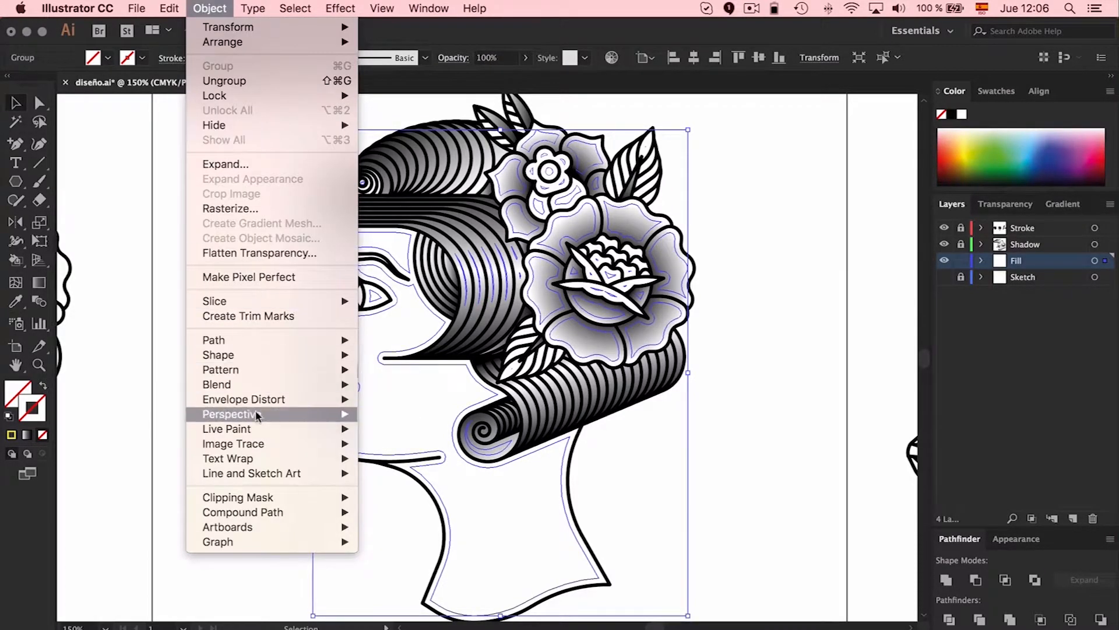
{"action": "mouse_move", "coordinate": [276, 428]}
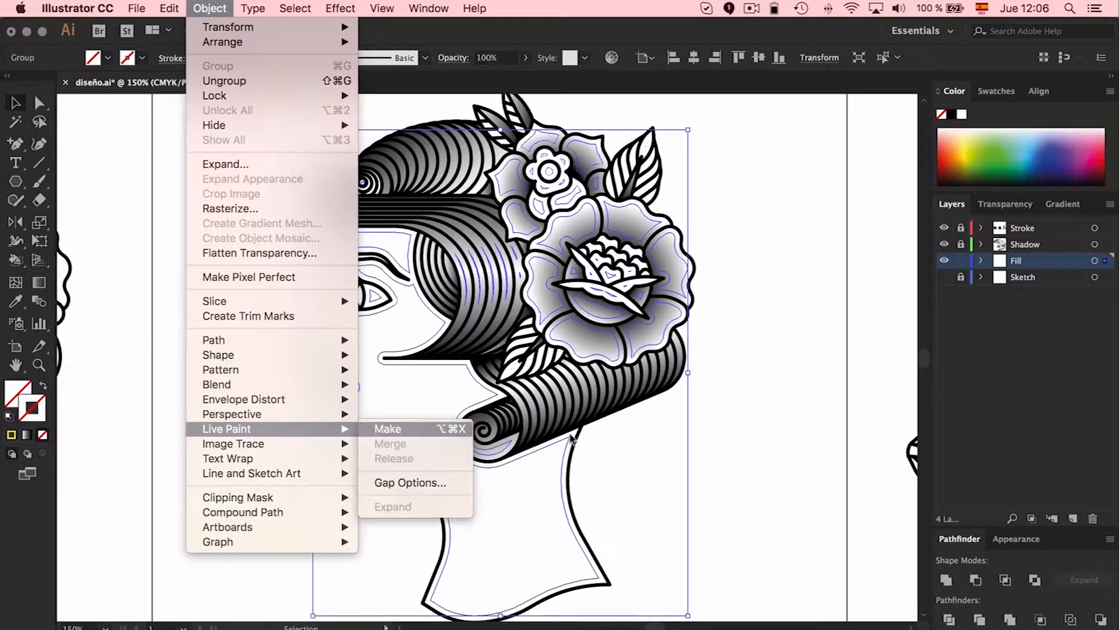
{"action": "left_click", "coordinate": [385, 428]}
{"action": "left_click", "coordinate": [750, 421]}
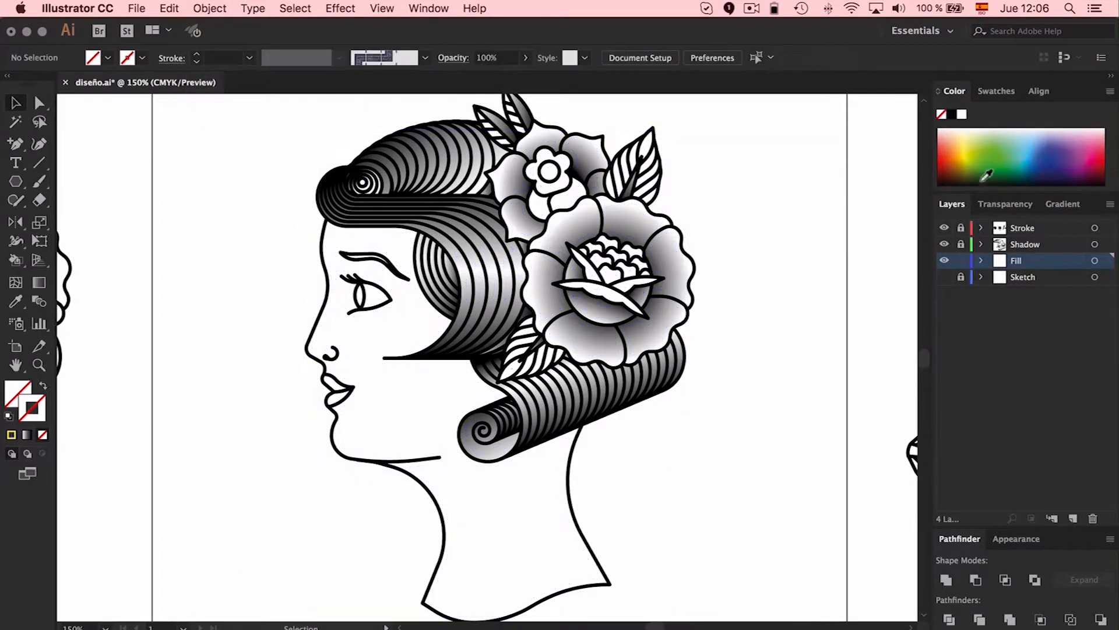
Paint the large rose's outer petals dark red with the Live Paint Bucket, and replace that color with bright red
{"action": "left_click", "coordinate": [993, 93]}
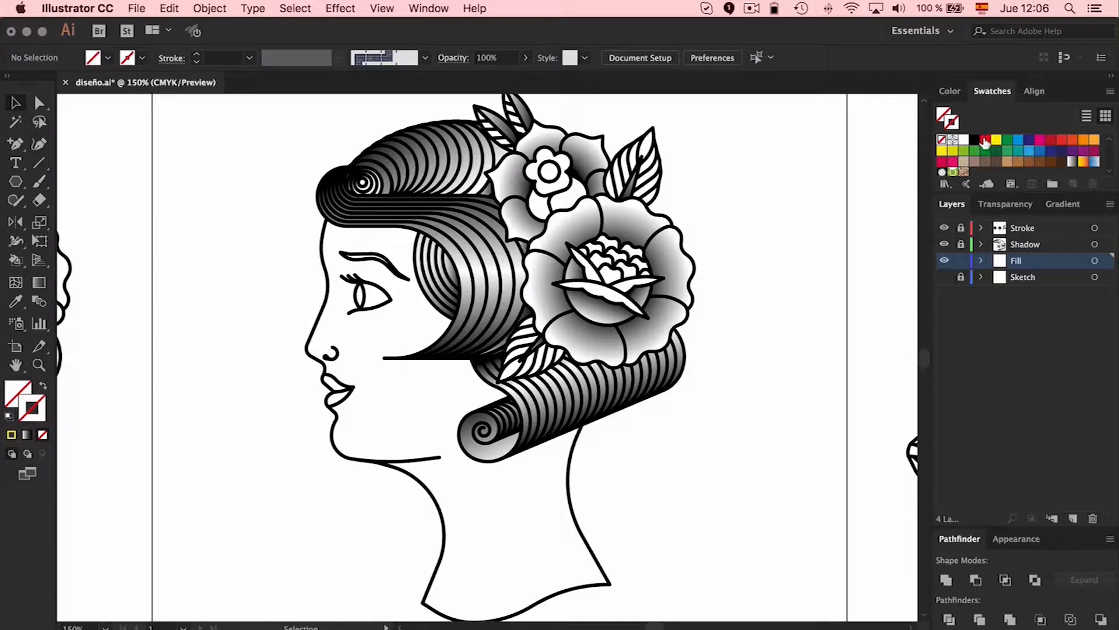
{"action": "left_click", "coordinate": [1052, 145]}
{"action": "key", "text": "k"}
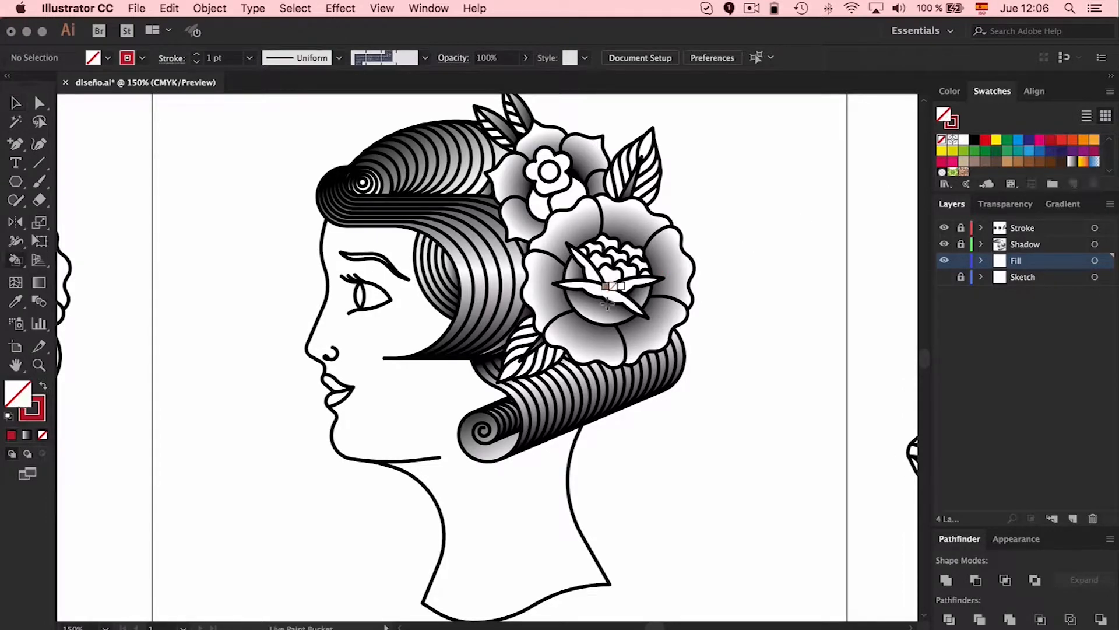
{"action": "left_click", "coordinate": [43, 386]}
{"action": "left_click", "coordinate": [580, 334]}
{"action": "left_click", "coordinate": [544, 287]}
{"action": "left_click", "coordinate": [568, 230]}
{"action": "left_click", "coordinate": [632, 218]}
{"action": "left_click", "coordinate": [671, 257]}
{"action": "left_click", "coordinate": [662, 324]}
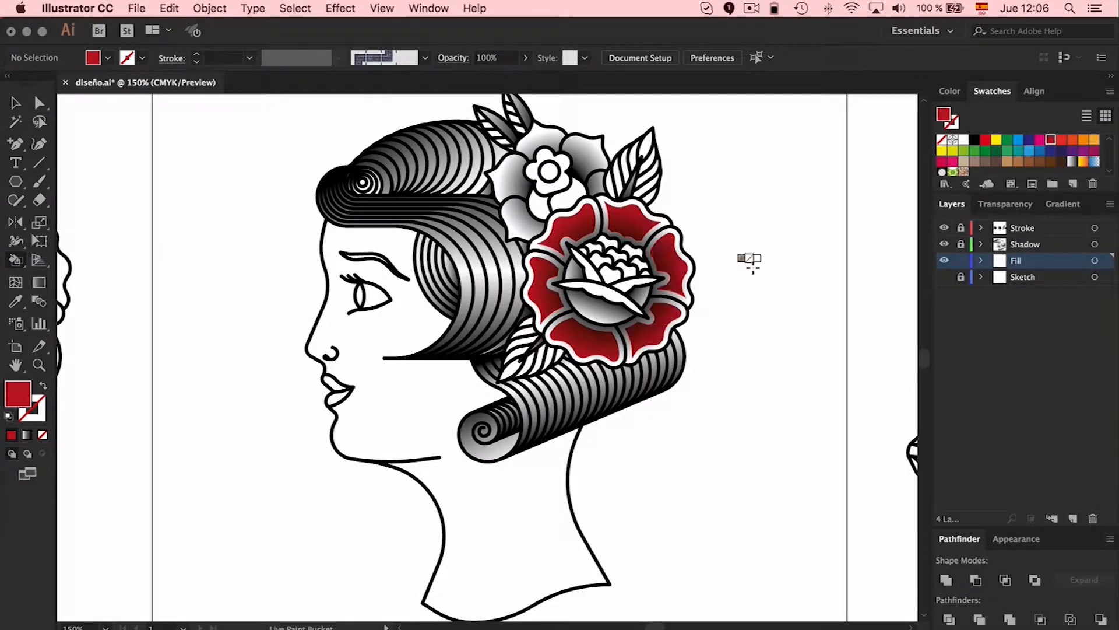
{"action": "left_click", "coordinate": [985, 140]}
{"action": "left_click", "coordinate": [566, 234]}
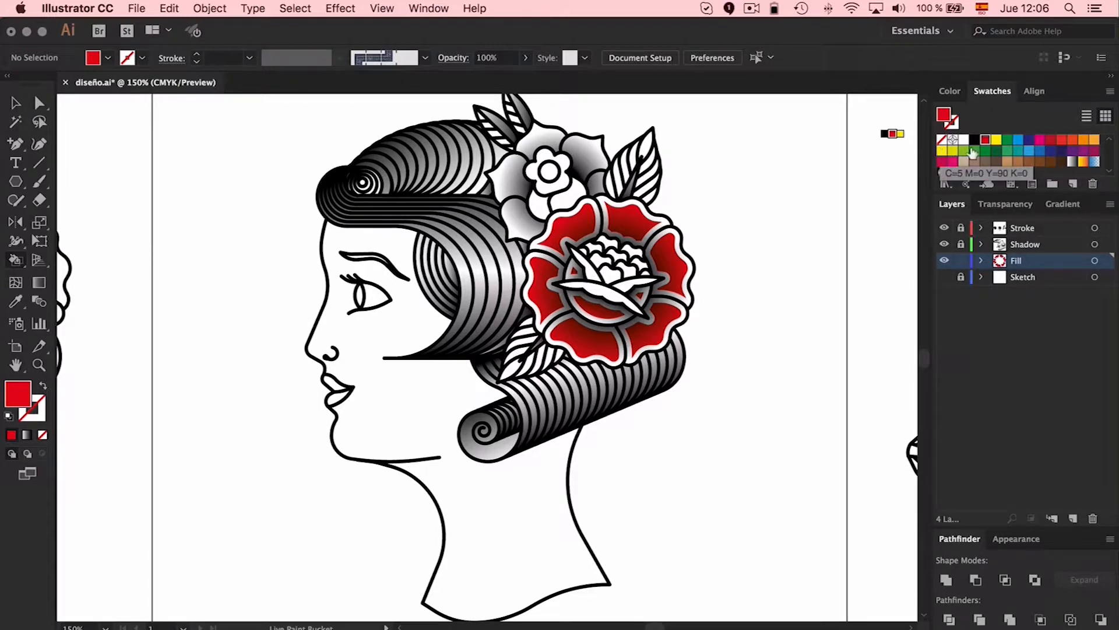
Paint the small flower's outer petals light blue with the Live Paint Bucket
{"action": "left_click", "coordinate": [1020, 144]}
{"action": "left_click", "coordinate": [521, 218]}
{"action": "left_click", "coordinate": [507, 175]}
{"action": "left_click", "coordinate": [539, 137]}
{"action": "left_click", "coordinate": [586, 153]}
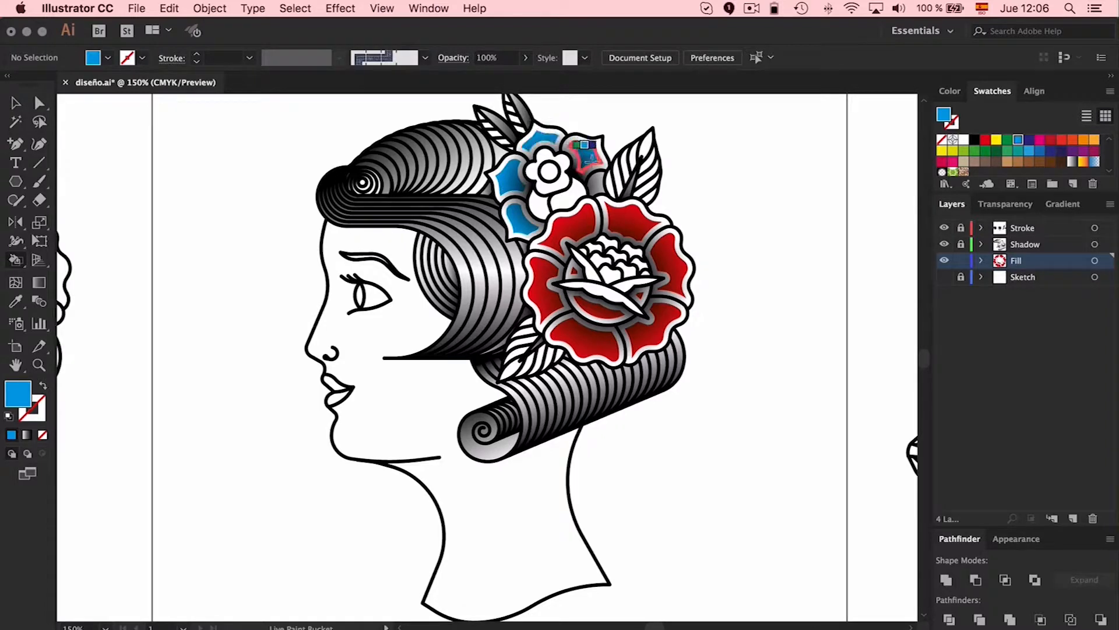
{"action": "left_click", "coordinate": [539, 203]}
Try to sample the large rose's petal color with the Eyedropper for the Live Paint Bucket
{"action": "key", "text": "i"}
{"action": "left_click", "coordinate": [636, 222]}
{"action": "key", "text": "k"}
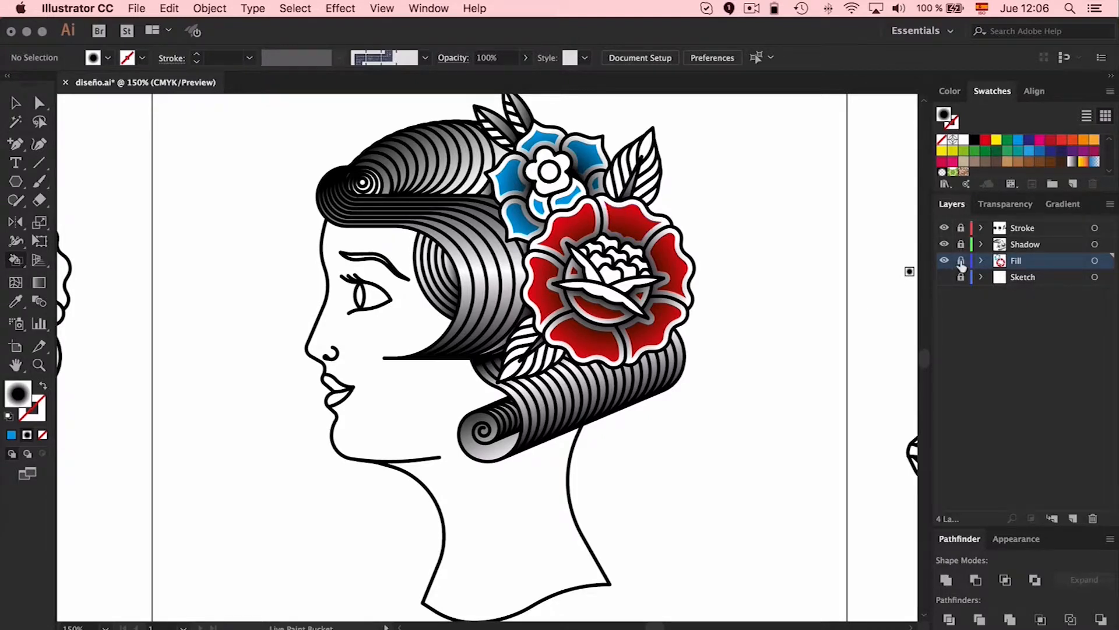
Lock the Fill layer and rename it as Fill Roses, leaving the Stroke layer unlocked for editing
{"action": "key", "text": "v"}
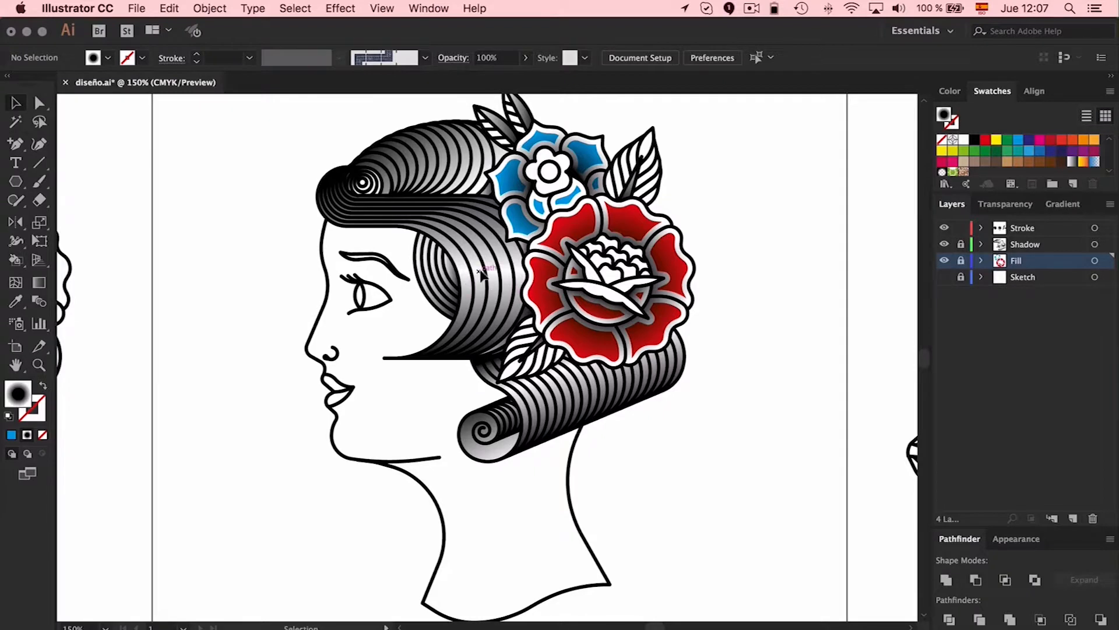
{"action": "left_click", "coordinate": [486, 270]}
{"action": "left_click", "coordinate": [859, 271]}
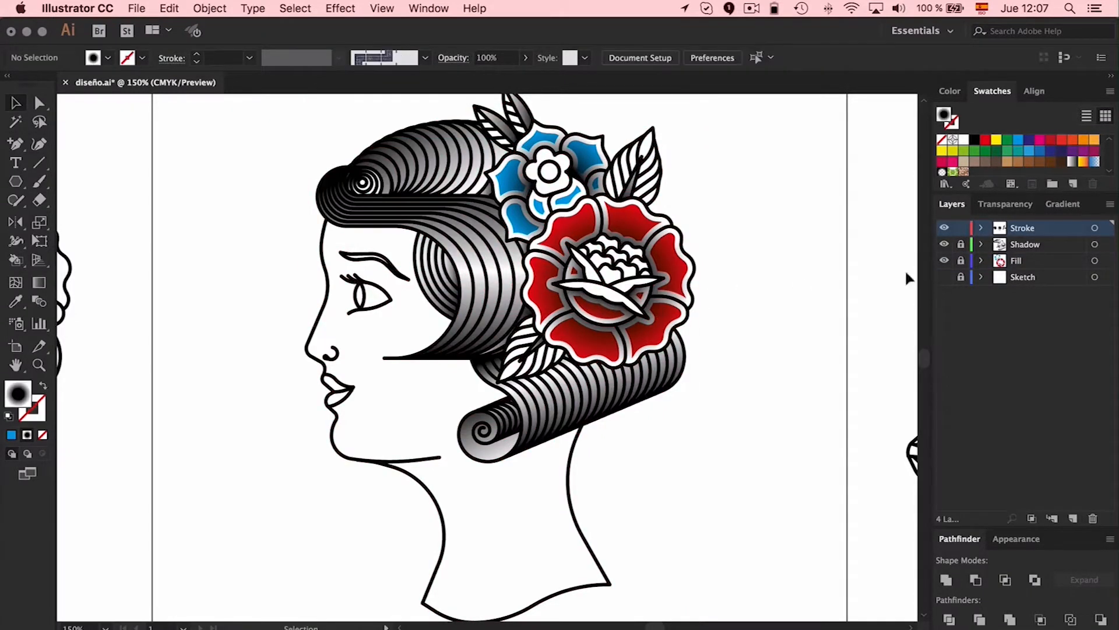
{"action": "double_click", "coordinate": [1017, 261]}
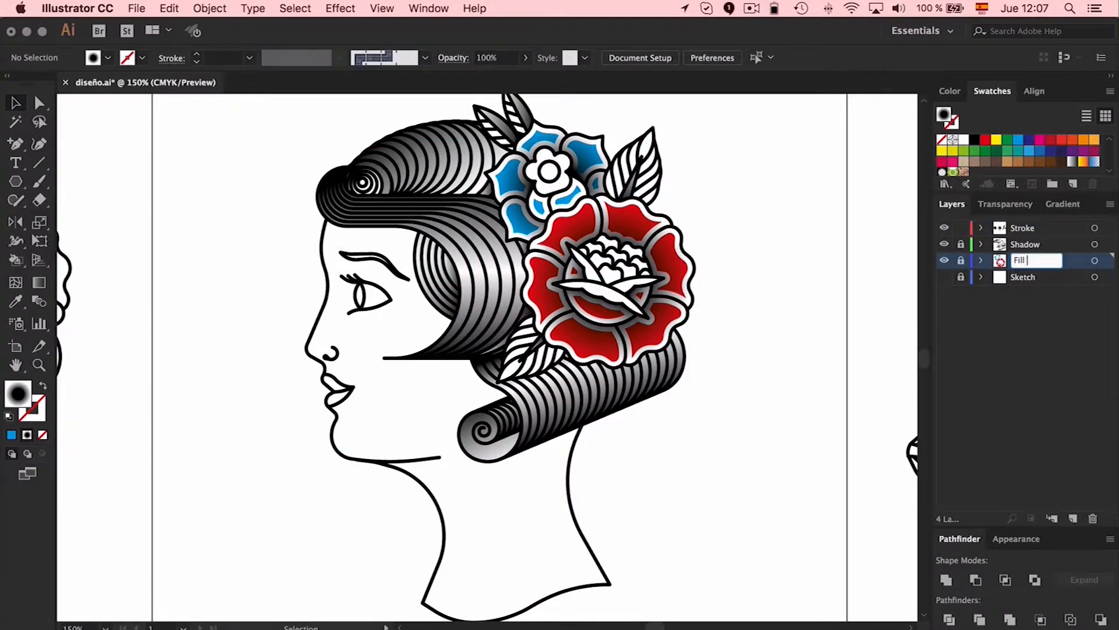
{"action": "type", "text": "Fill Roses"}
{"action": "key", "text": "Return"}
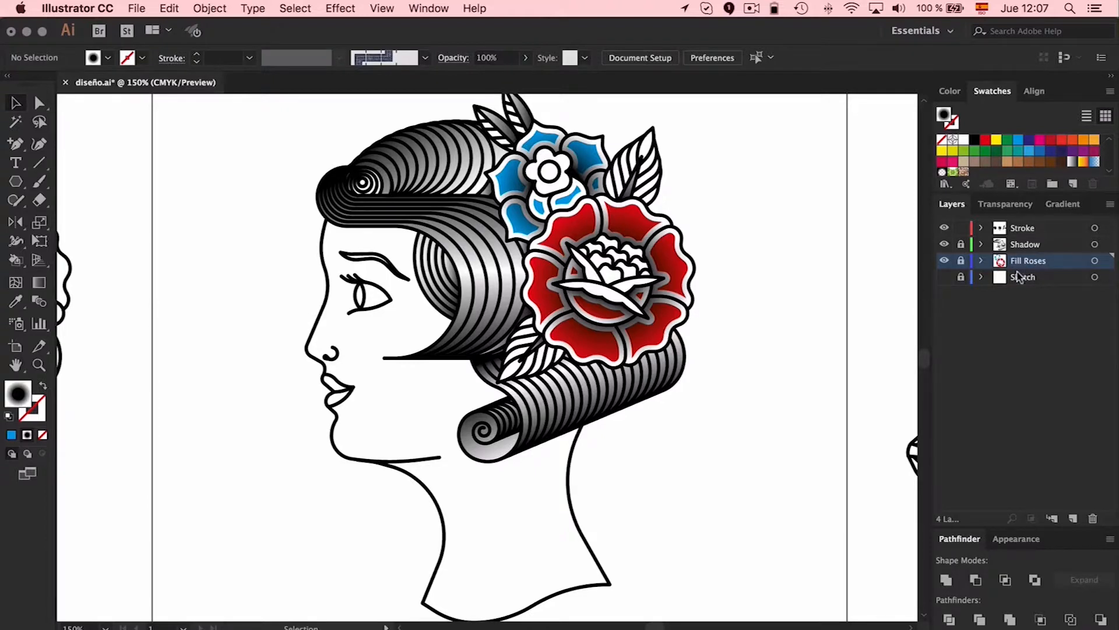
Paste the copied line art in place on a new layer above Fill Roses and remove its fill and stroke
{"action": "left_click", "coordinate": [1073, 518]}
{"action": "key", "text": "super+f"}
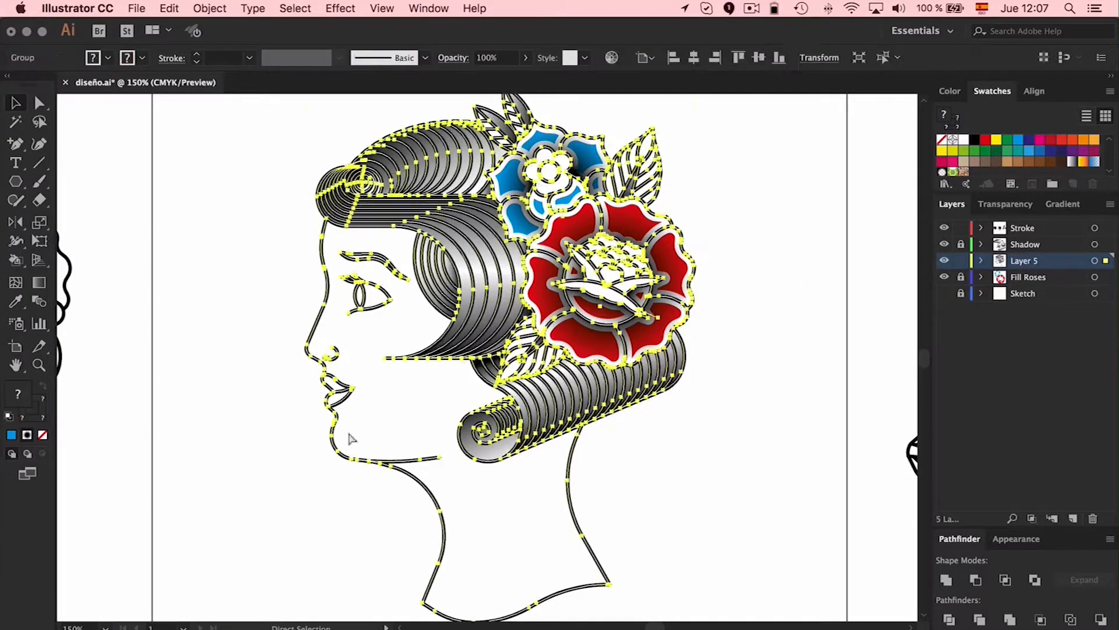
{"action": "left_click", "coordinate": [943, 140]}
{"action": "left_click", "coordinate": [43, 436]}
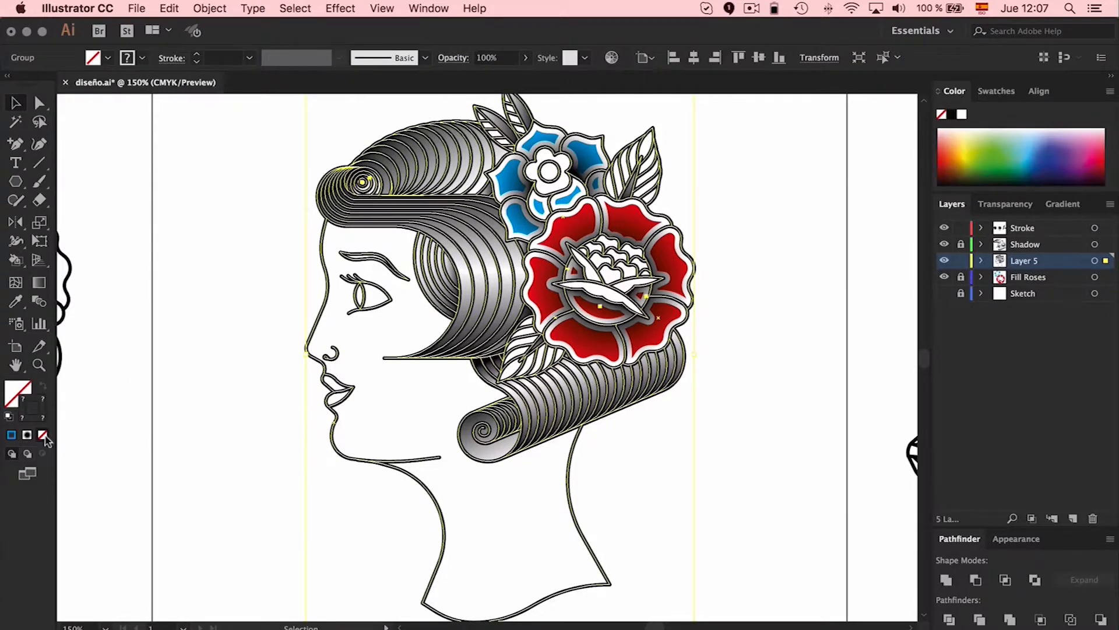
{"action": "left_click", "coordinate": [940, 115]}
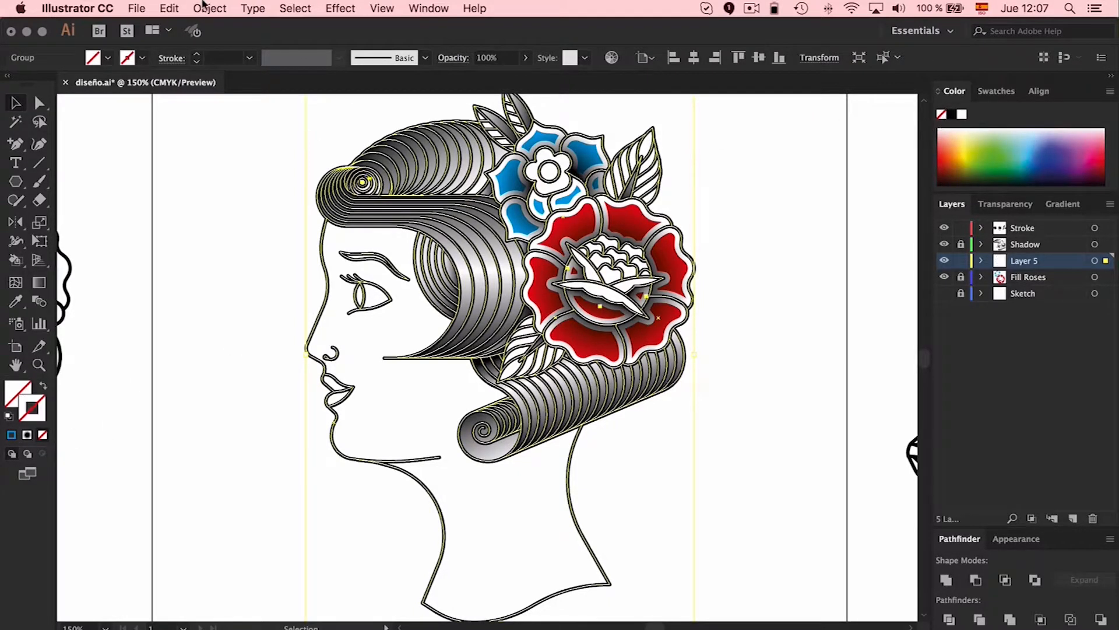
Convert the pasted line art on the new layer into a Live Paint group and deselect it
{"action": "left_click", "coordinate": [210, 8]}
{"action": "mouse_move", "coordinate": [260, 430]}
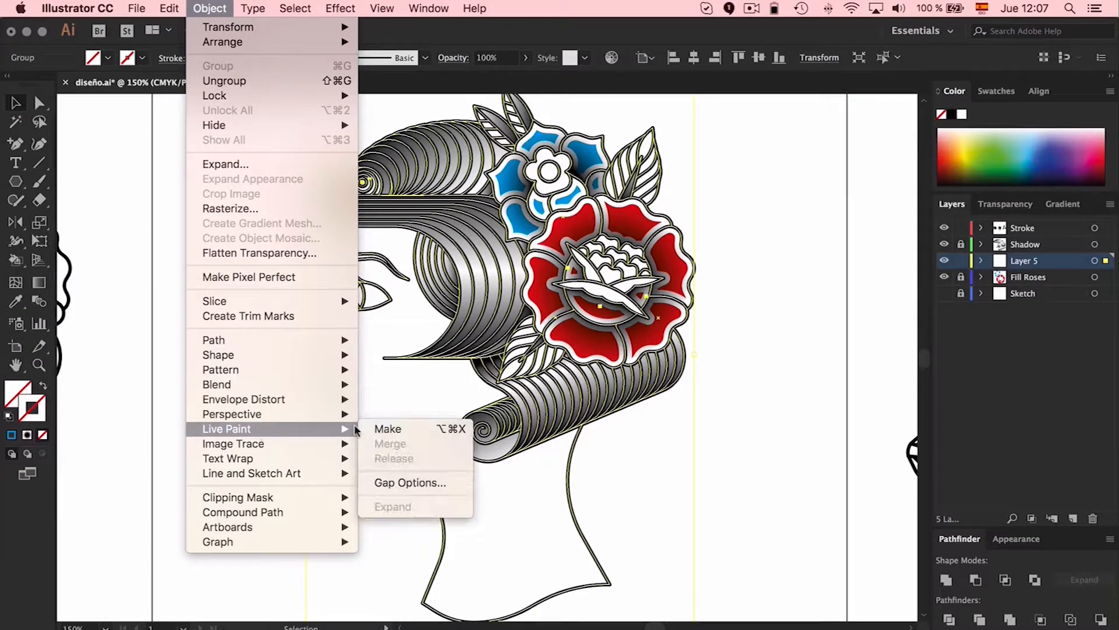
{"action": "left_click", "coordinate": [454, 423]}
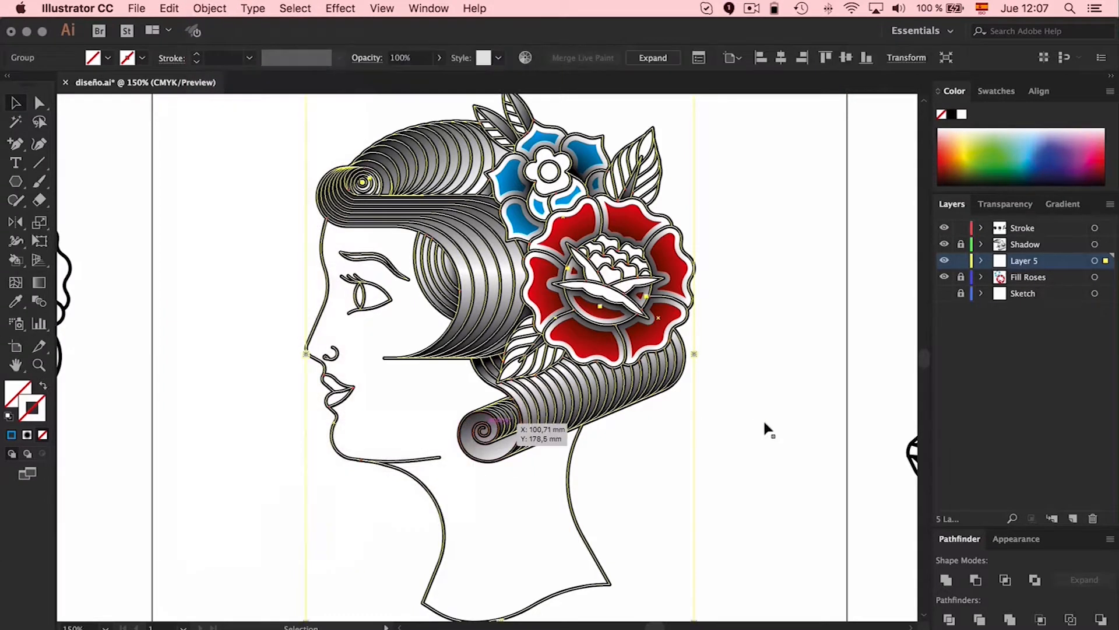
{"action": "left_click", "coordinate": [821, 379]}
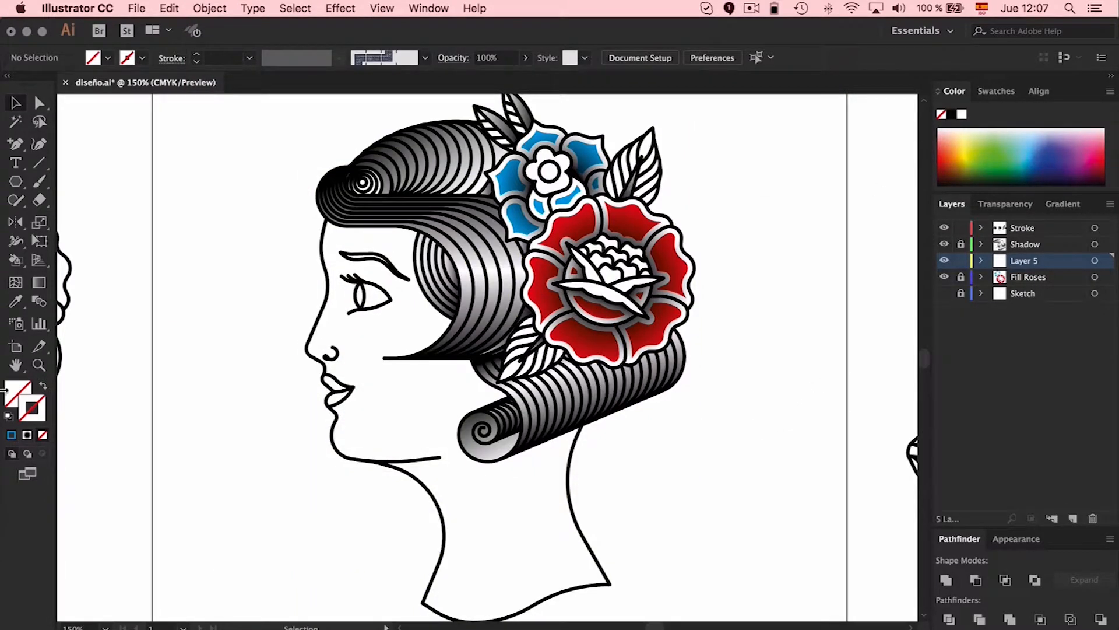
Sample black from the face outline, paint the eye's iris with it and undo the trial fill on the lips
{"action": "key", "text": "i"}
{"action": "left_click", "coordinate": [327, 220]}
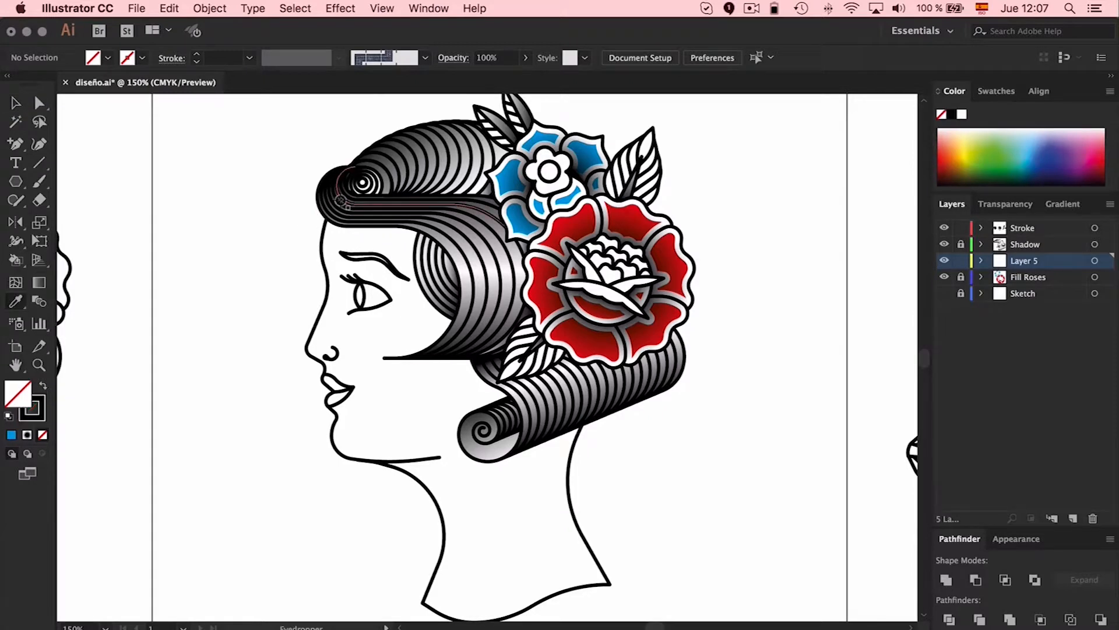
{"action": "left_click", "coordinate": [42, 386]}
{"action": "key", "text": "k"}
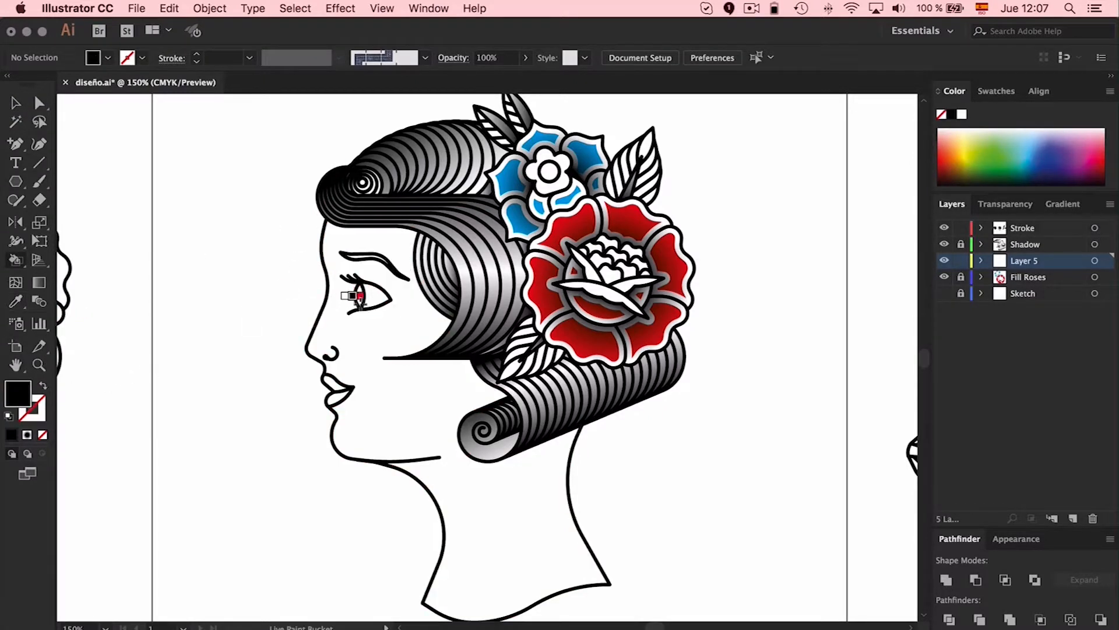
{"action": "left_click", "coordinate": [359, 296]}
{"action": "left_click", "coordinate": [334, 386]}
{"action": "key", "text": "cmd+z"}
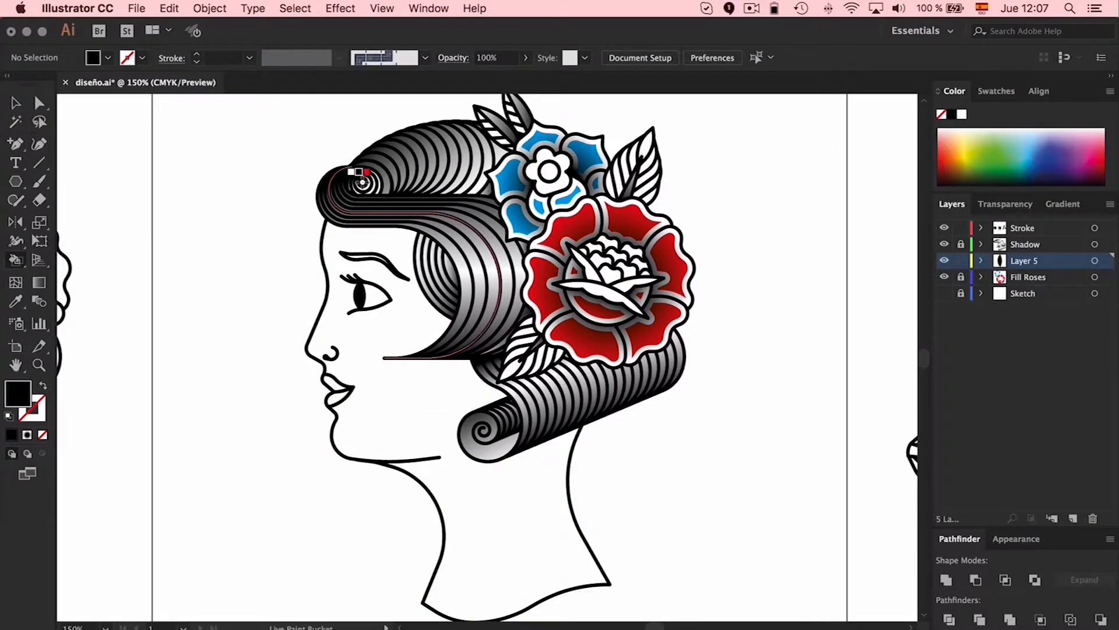
Paint the center rings of the front hair curl and the eyebrow solid black with the Live Paint Bucket
{"action": "key", "text": "v"}
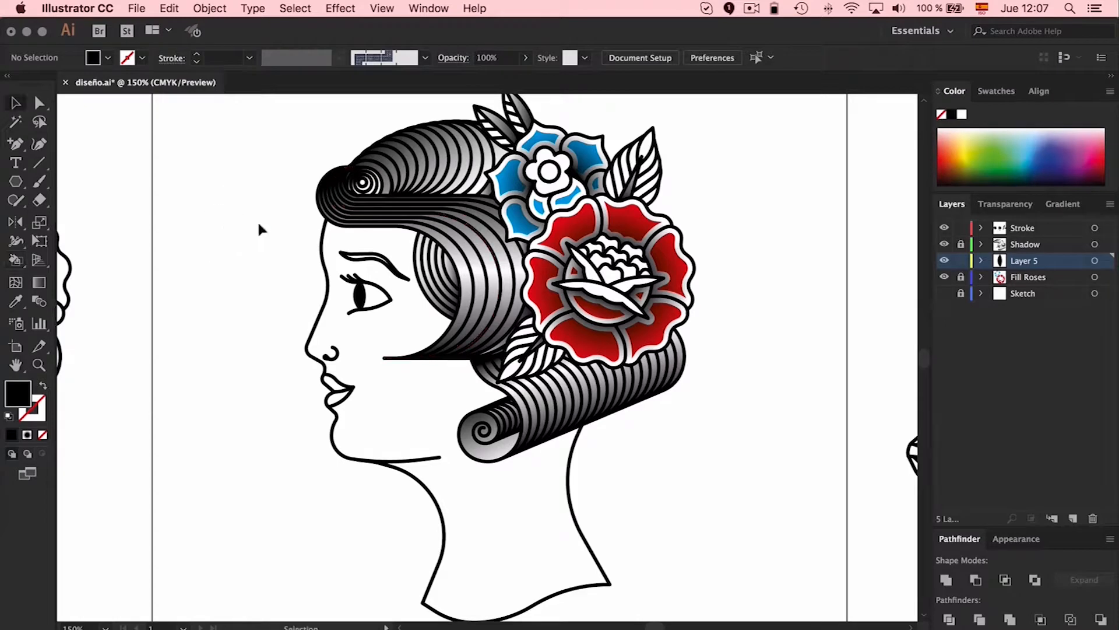
{"action": "key", "text": "k"}
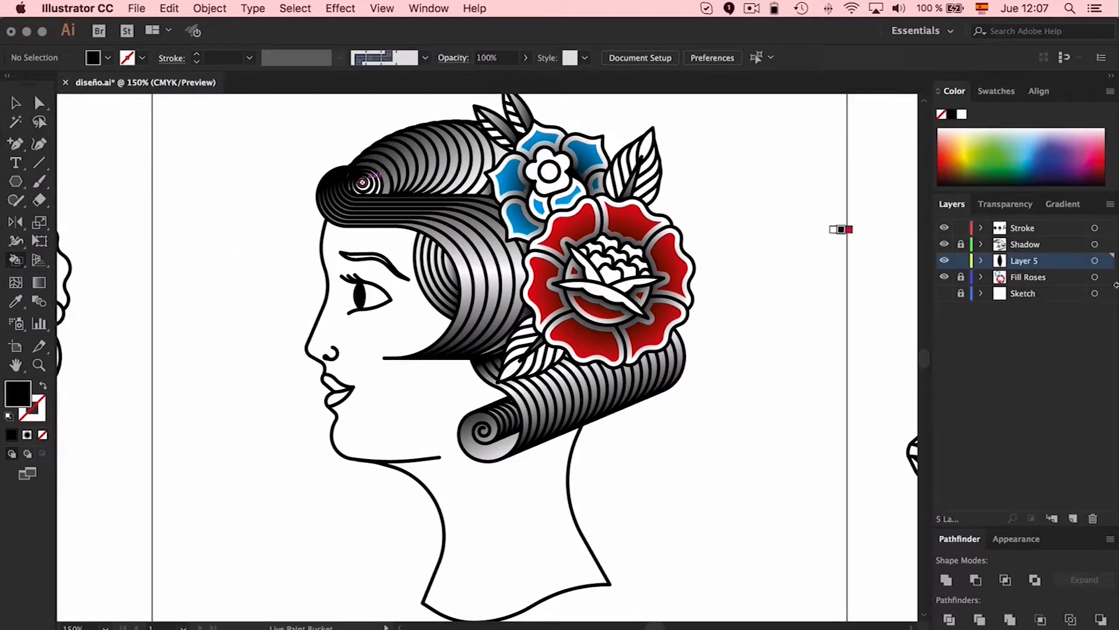
{"action": "scroll", "coordinate": [356, 166], "scroll_direction": "up", "scroll_amount": 5}
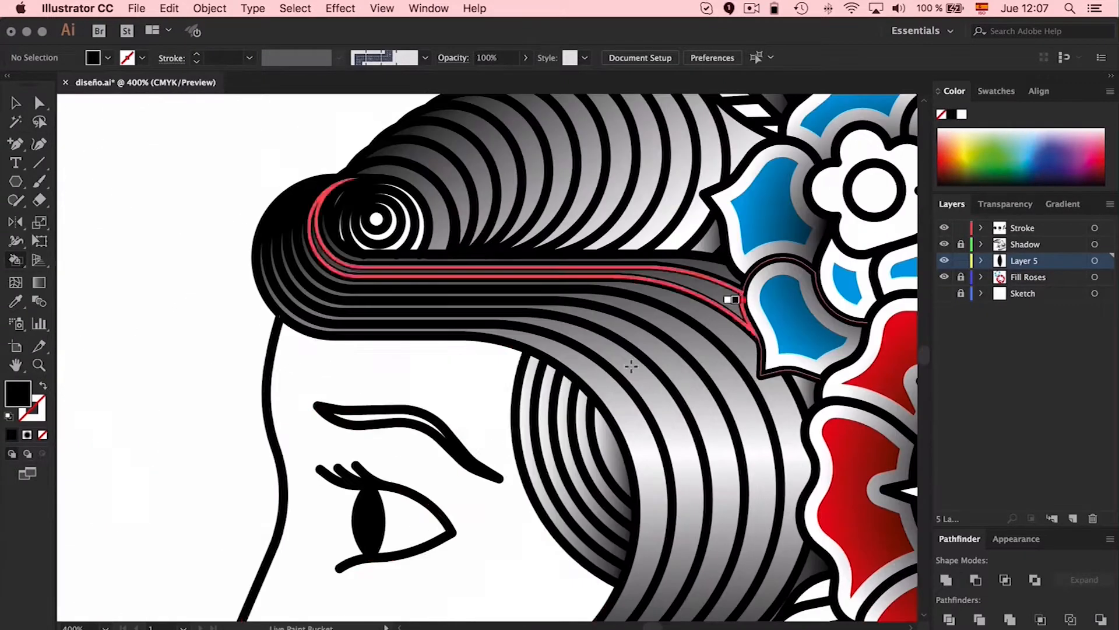
{"action": "left_click", "coordinate": [379, 219]}
{"action": "left_click", "coordinate": [386, 204]}
{"action": "left_click", "coordinate": [396, 189]}
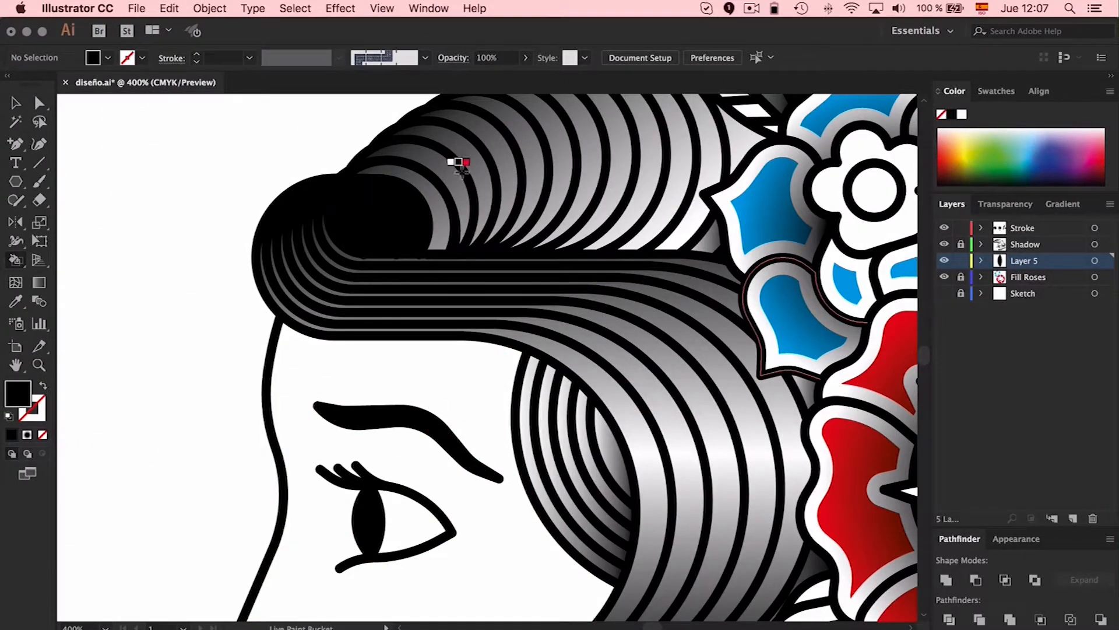
Paint the leaf below the large rose and one half of each small upper leaf yellow-green
{"action": "left_click_drag", "start_coordinate": [685, 493], "coordinate": [558, 288]}
{"action": "key", "text": "super+minus"}
{"action": "key", "text": "super+minus"}
{"action": "key", "text": "super+minus"}
{"action": "left_click", "coordinate": [996, 90]}
{"action": "left_click", "coordinate": [963, 150]}
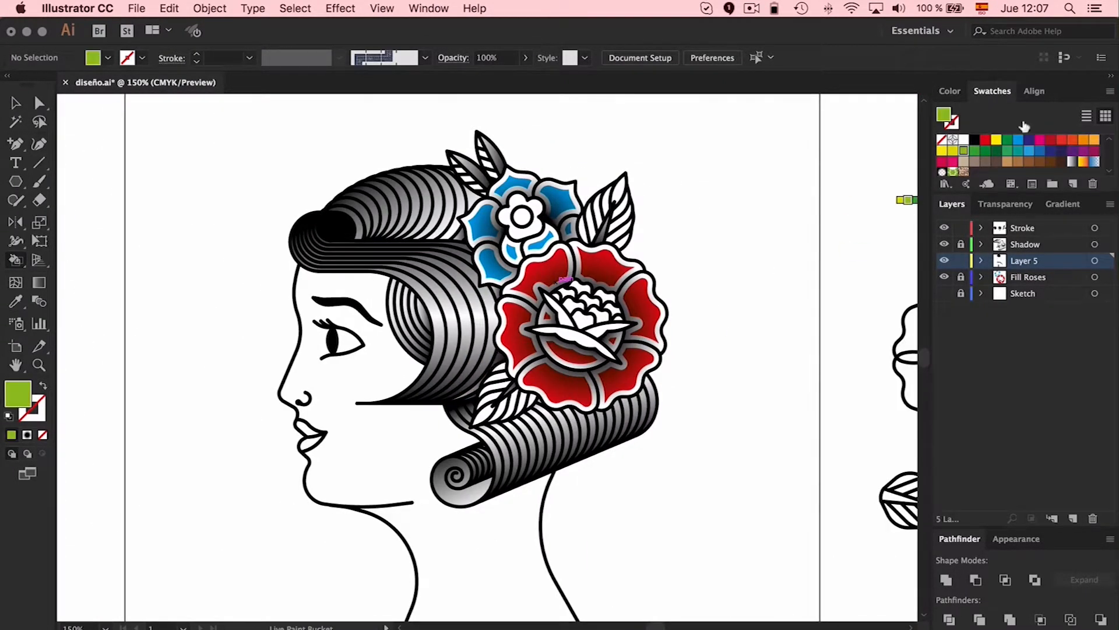
{"action": "left_click", "coordinate": [484, 410]}
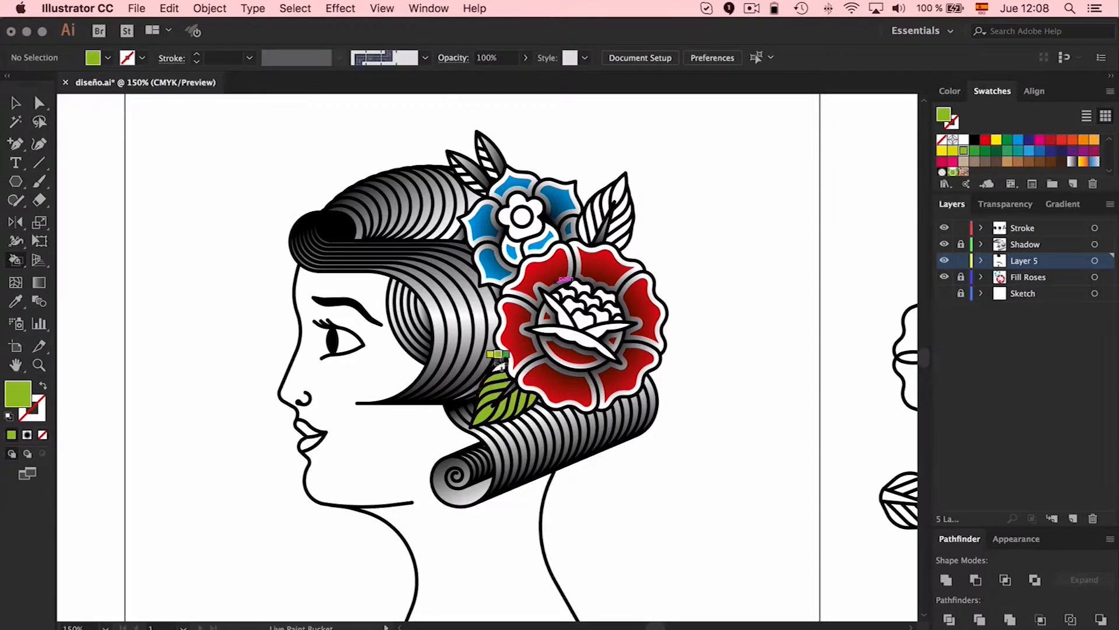
{"action": "left_click", "coordinate": [493, 152]}
{"action": "left_click", "coordinate": [464, 165]}
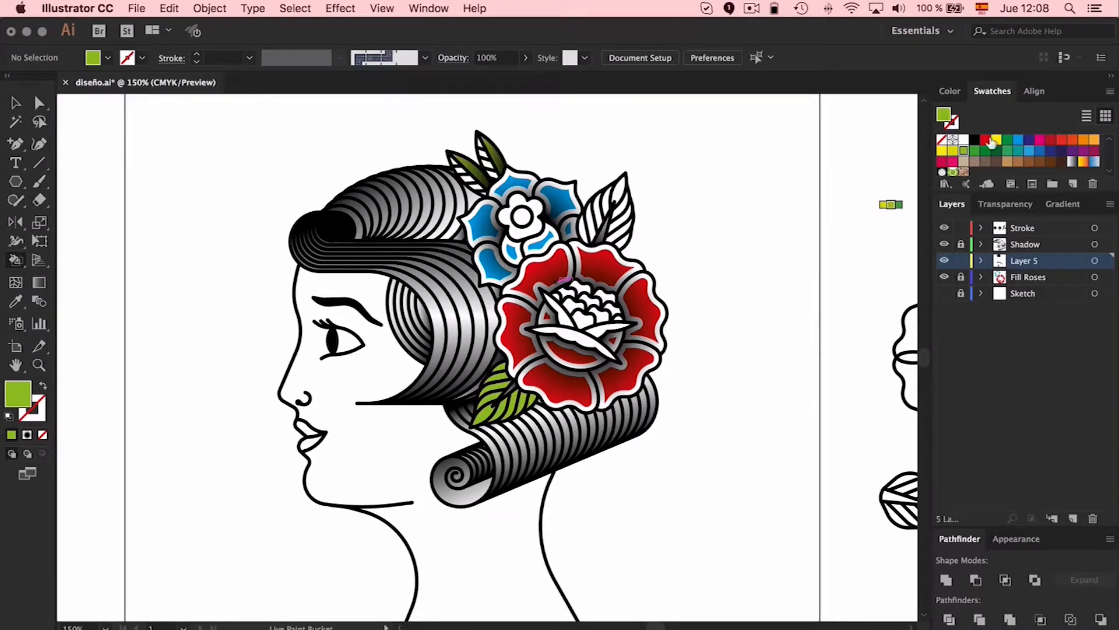
Paint the remaining stripes of the two small upper leaves and the midrib of the leaf beside the blue flower yellow
{"action": "left_click", "coordinate": [997, 139]}
{"action": "key", "text": "super+plus"}
{"action": "key", "text": "super+plus"}
{"action": "key", "text": "super+plus"}
{"action": "key", "text": "super+plus"}
{"action": "left_click", "coordinate": [578, 478]}
{"action": "scroll", "coordinate": [578, 478], "scroll_direction": "up", "scroll_amount": 9}
{"action": "left_click", "coordinate": [728, 360]}
{"action": "scroll", "coordinate": [728, 360], "scroll_direction": "up", "scroll_amount": 3}
{"action": "left_click_drag", "start_coordinate": [245, 295], "coordinate": [364, 416]}
{"action": "left_click_drag", "start_coordinate": [346, 202], "coordinate": [419, 350]}
{"action": "scroll", "coordinate": [527, 363], "scroll_direction": "down", "scroll_amount": 10}
{"action": "scroll", "coordinate": [526, 362], "scroll_direction": "right", "scroll_amount": 3}
Try to sample the small flower's blue petal color with the Eyedropper
{"action": "left_click", "coordinate": [574, 130]}
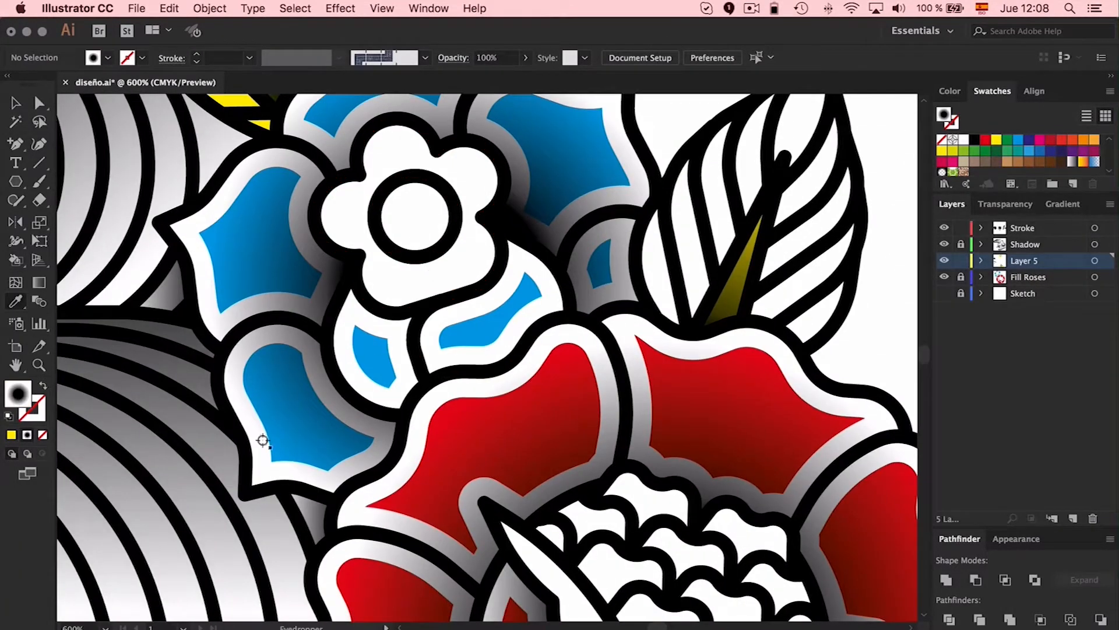
{"action": "key", "text": "k"}
{"action": "key", "text": "ctrl+minus"}
{"action": "key", "text": "ctrl+minus"}
{"action": "key", "text": "ctrl+minus"}
{"action": "key", "text": "ctrl+minus"}
Paint the pointed inner petals around the large rose's center bright red, undoing the trial fills on the lips
{"action": "left_click", "coordinate": [985, 139]}
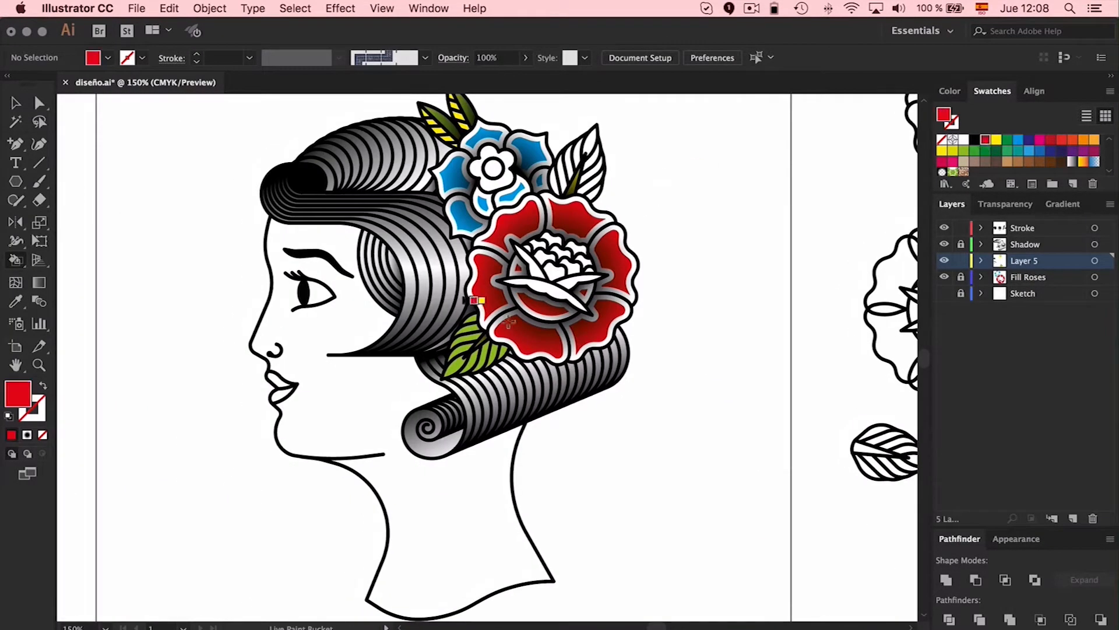
{"action": "left_click", "coordinate": [278, 381]}
{"action": "left_click", "coordinate": [282, 394]}
{"action": "key", "text": "ctrl+z"}
{"action": "key", "text": "ctrl+z"}
{"action": "key", "text": "v"}
{"action": "scroll", "coordinate": [707, 386], "scroll_direction": "left", "scroll_amount": 2}
{"action": "key", "text": "k"}
{"action": "left_click", "coordinate": [574, 294]}
{"action": "left_click", "coordinate": [549, 263]}
{"action": "left_click", "coordinate": [603, 283]}
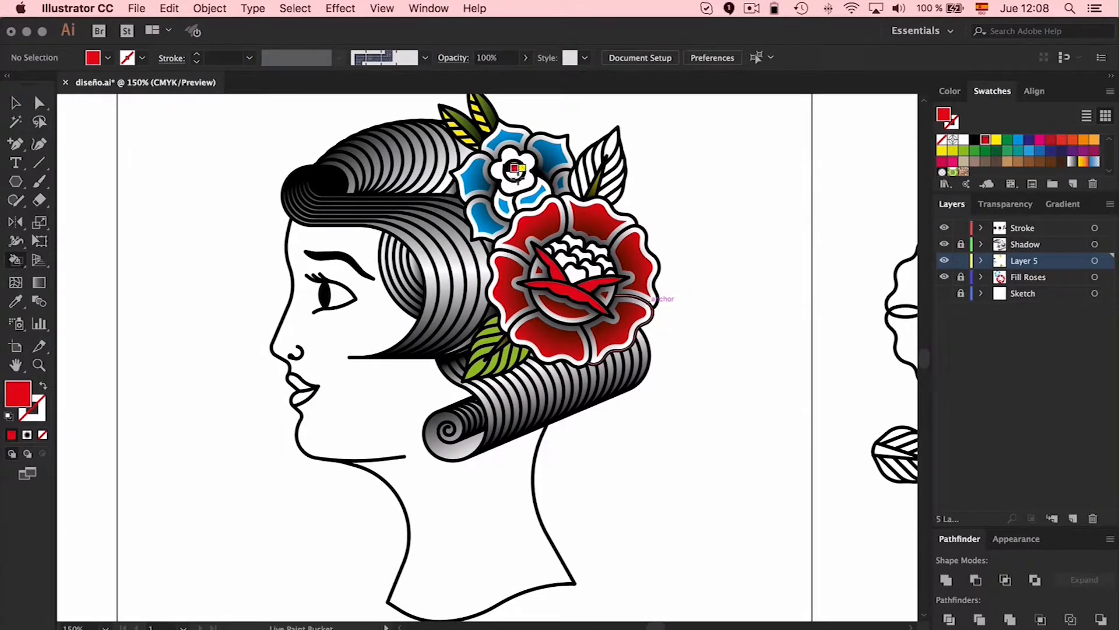
Paint all sections of the leaf beside the blue flower medium green with the Live Paint Bucket
{"action": "left_click", "coordinate": [974, 151]}
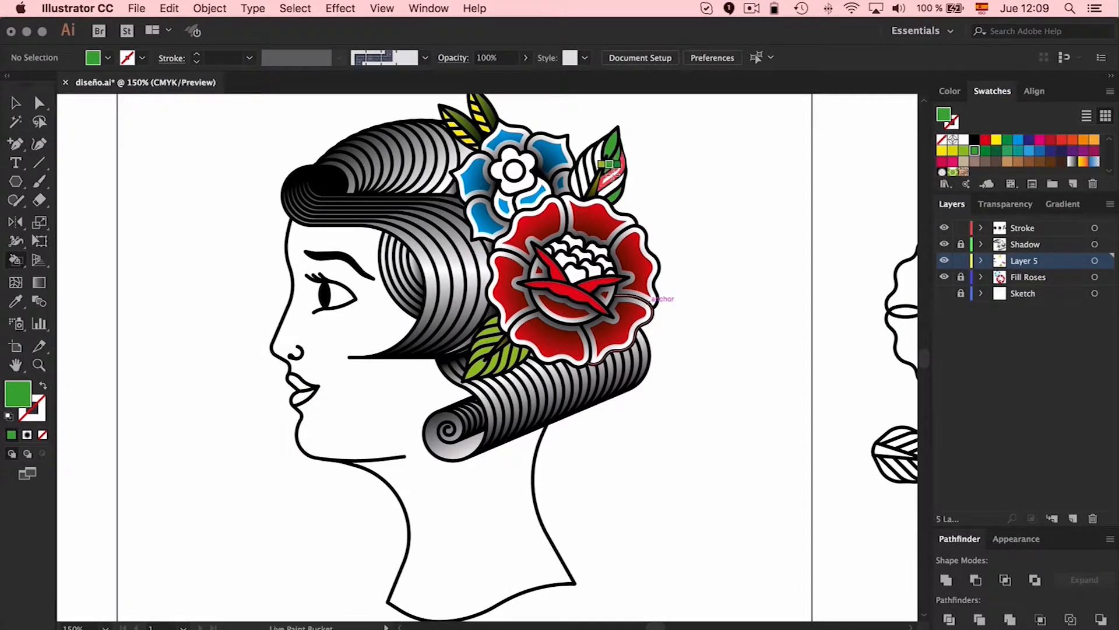
{"action": "left_click", "coordinate": [612, 175]}
{"action": "key", "text": "super+plus"}
{"action": "key", "text": "super+plus"}
{"action": "key", "text": "super+plus"}
{"action": "scroll", "coordinate": [622, 182], "scroll_direction": "up", "scroll_amount": 8}
{"action": "left_click_drag", "start_coordinate": [655, 244], "coordinate": [621, 336]}
{"action": "key", "text": "super+minus"}
{"action": "key", "text": "super+minus"}
{"action": "key", "text": "super+minus"}
{"action": "scroll", "coordinate": [844, 280], "scroll_direction": "down", "scroll_amount": 2}
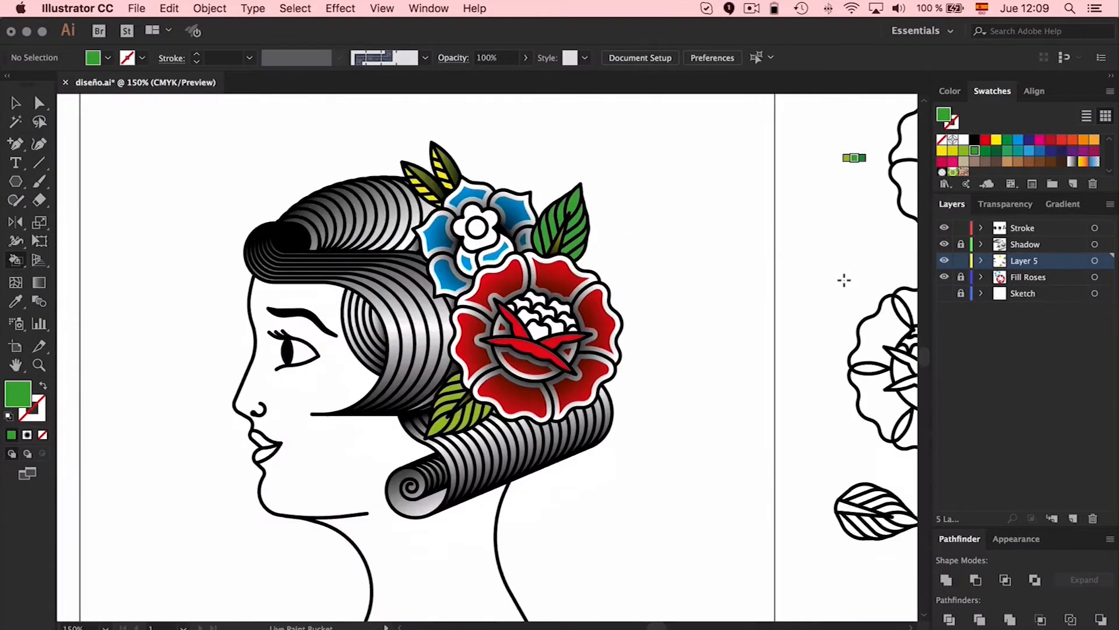
Lock Layer 5, unlock Fill Roses and sample the large rose's bright red for the Live Paint Bucket
{"action": "scroll", "coordinate": [844, 279], "scroll_direction": "down", "scroll_amount": 3}
{"action": "scroll", "coordinate": [844, 280], "scroll_direction": "left", "scroll_amount": 2}
{"action": "left_click", "coordinate": [961, 260]}
{"action": "left_click", "coordinate": [960, 277]}
{"action": "key", "text": "i"}
{"action": "left_click", "coordinate": [594, 241]}
{"action": "key", "text": "k"}
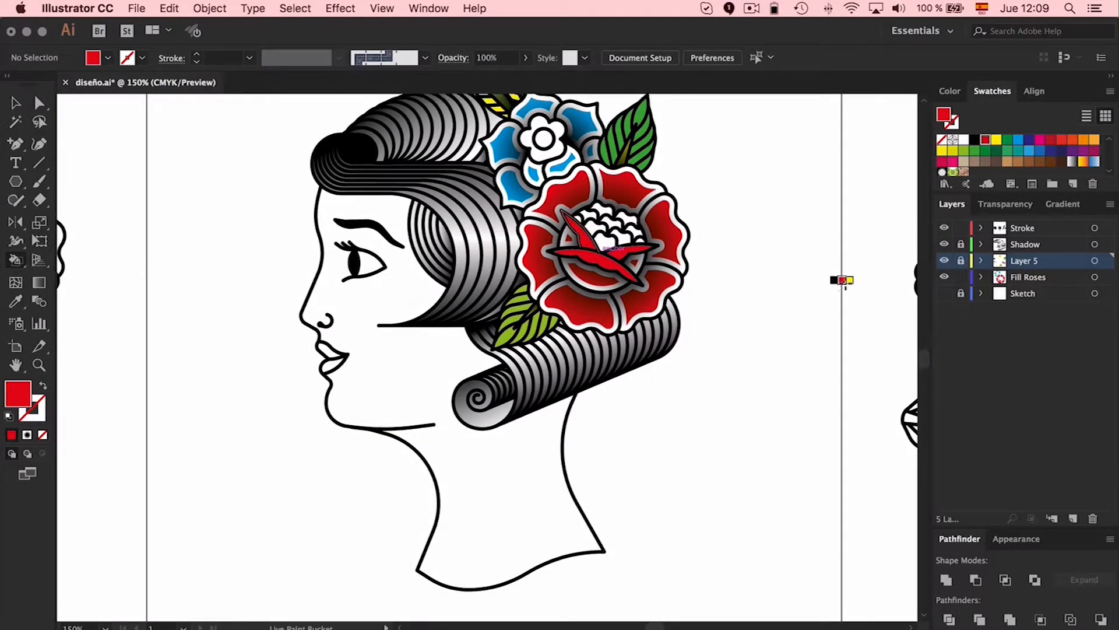
{"action": "scroll", "coordinate": [844, 285], "scroll_direction": "up", "scroll_amount": 2}
{"action": "scroll", "coordinate": [746, 467], "scroll_direction": "right", "scroll_amount": 3}
{"action": "scroll", "coordinate": [747, 467], "scroll_direction": "left", "scroll_amount": 4}
Create a new layer above the Shadow layer and lock the Stroke and Fill Roses layers
{"action": "key", "text": "v"}
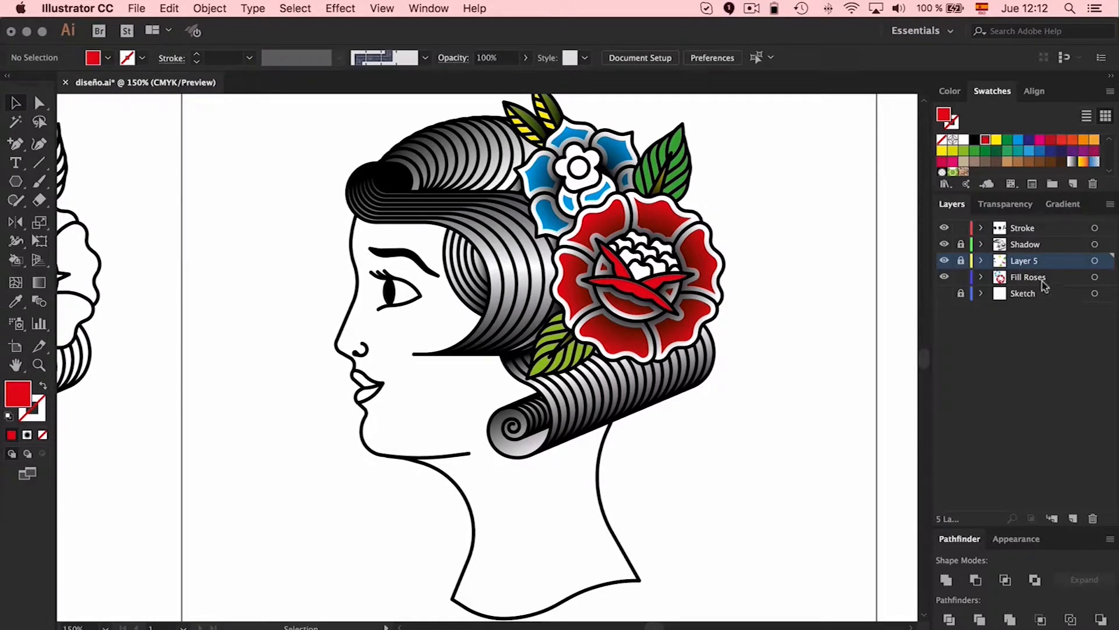
{"action": "left_click", "coordinate": [1024, 244]}
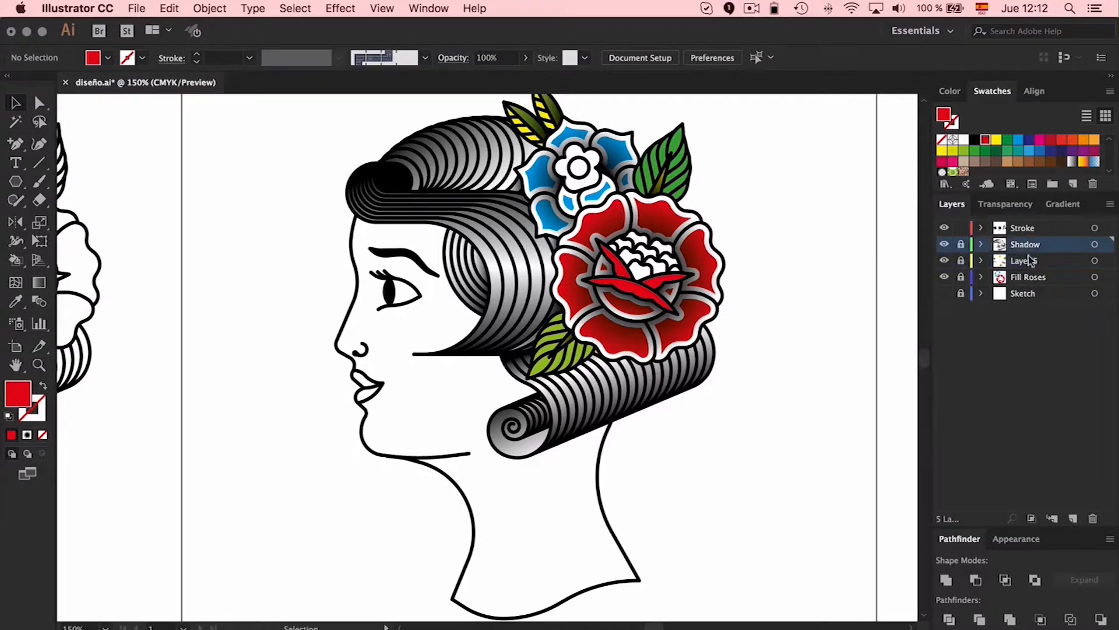
{"action": "left_click", "coordinate": [1073, 519]}
{"action": "left_click", "coordinate": [961, 228]}
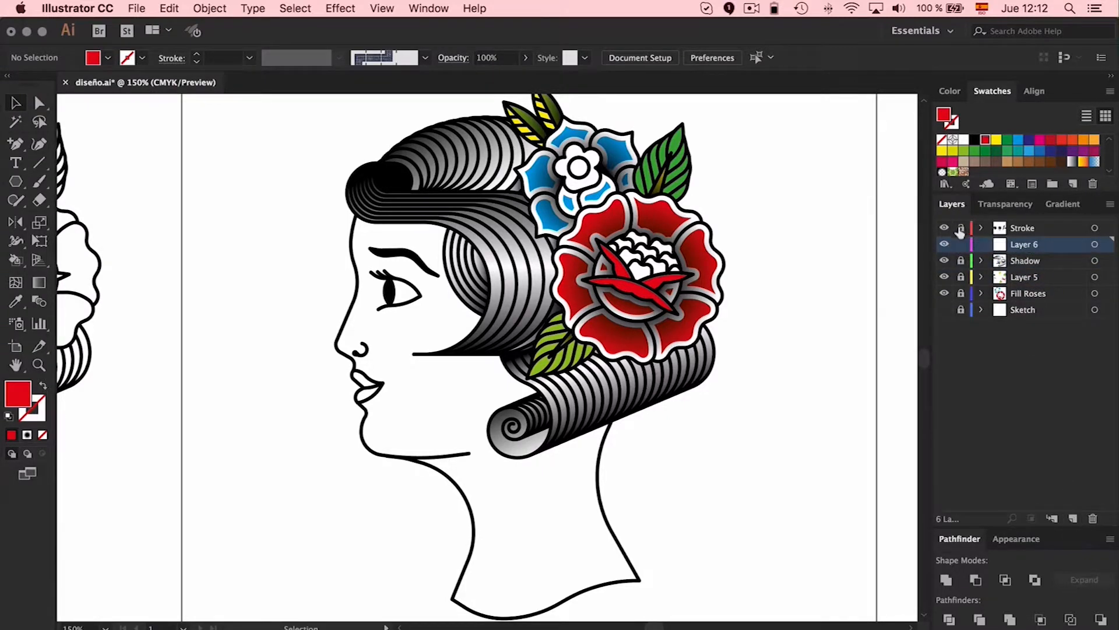
Draw a curved Pen path on Layer 6 from under the chin along the jaw to the hair curl, with red stroke and no fill
{"action": "key", "text": "p"}
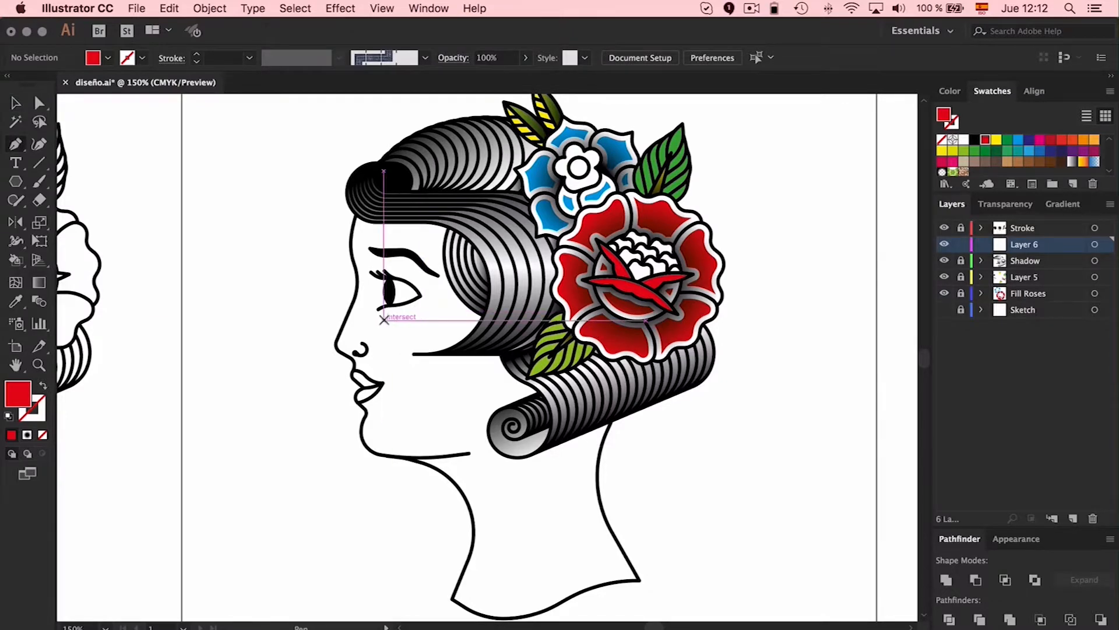
{"action": "key", "text": "super+plus"}
{"action": "key", "text": "super+plus"}
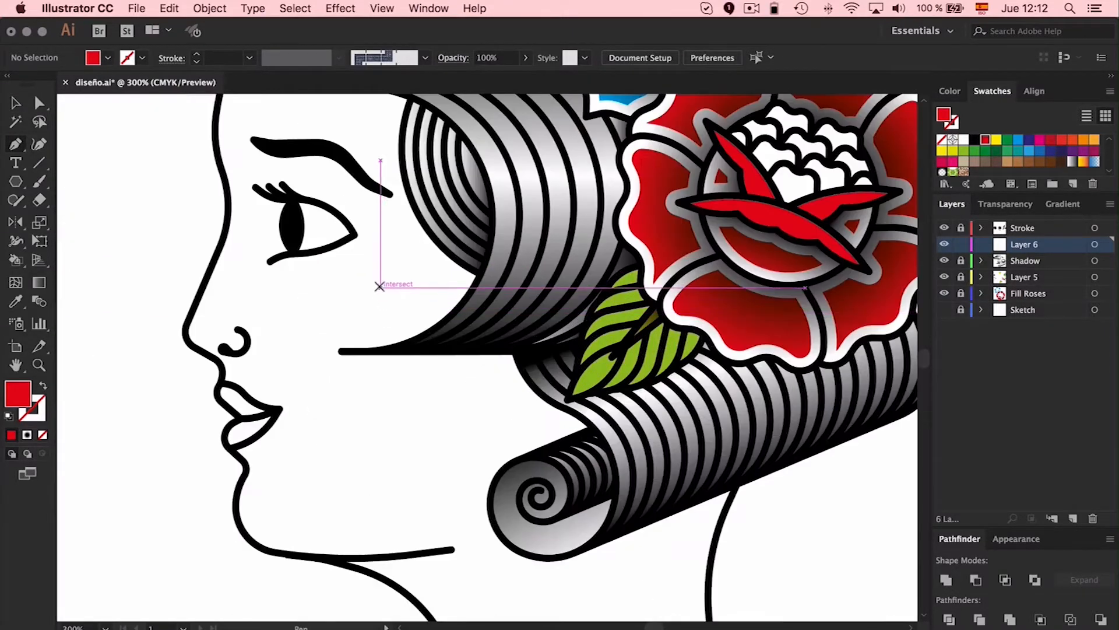
{"action": "scroll", "coordinate": [380, 287], "scroll_direction": "down", "scroll_amount": 5}
{"action": "scroll", "coordinate": [380, 288], "scroll_direction": "right", "scroll_amount": 3}
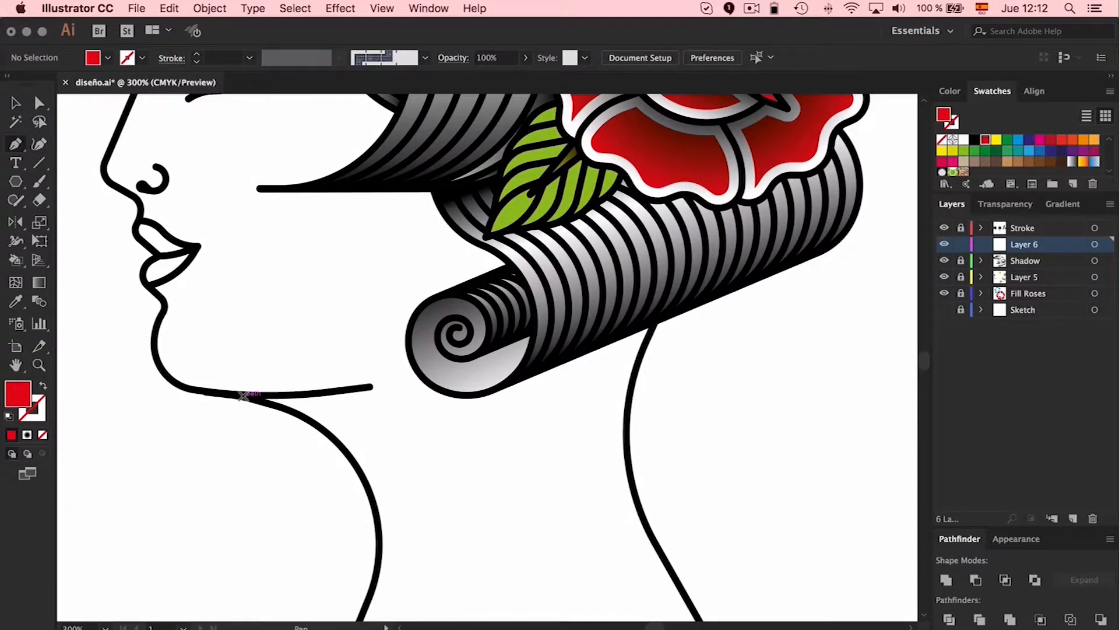
{"action": "left_click", "coordinate": [243, 395]}
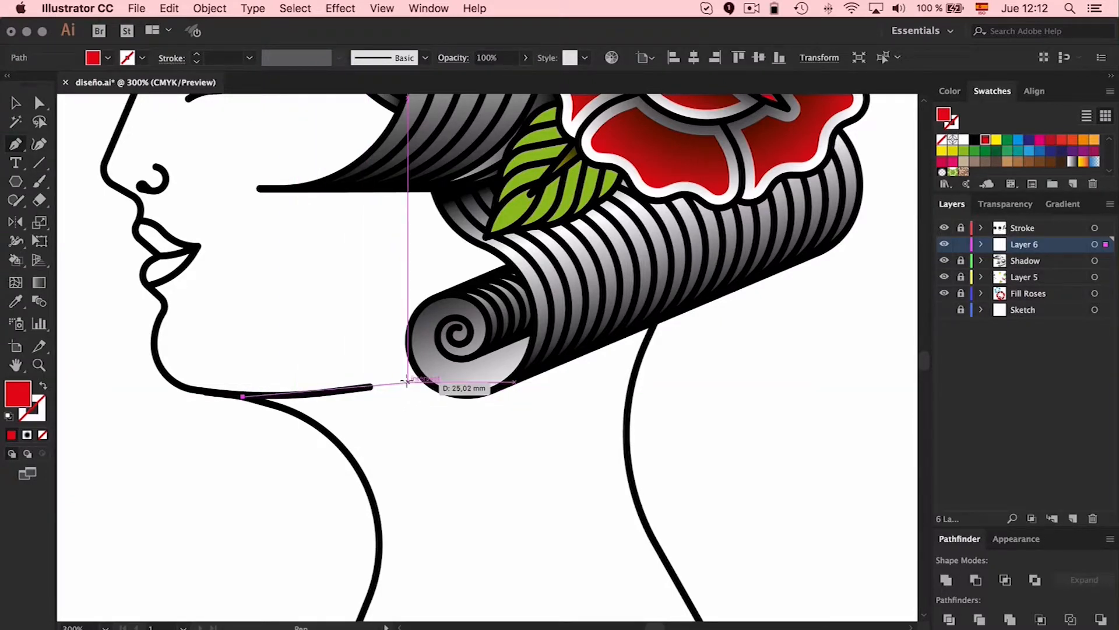
{"action": "left_click_drag", "start_coordinate": [415, 376], "coordinate": [476, 354]}
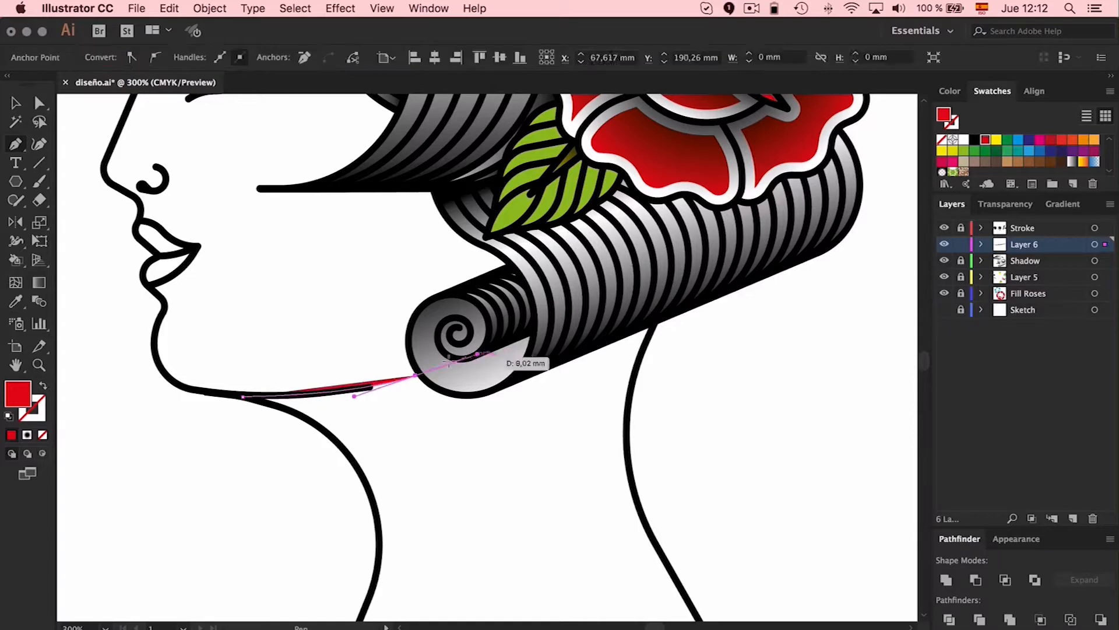
{"action": "key", "text": "a"}
{"action": "left_click_drag", "start_coordinate": [416, 374], "coordinate": [425, 375]}
{"action": "key", "text": "Up"}
{"action": "key", "text": "Left"}
{"action": "left_click_drag", "start_coordinate": [361, 399], "coordinate": [357, 395]}
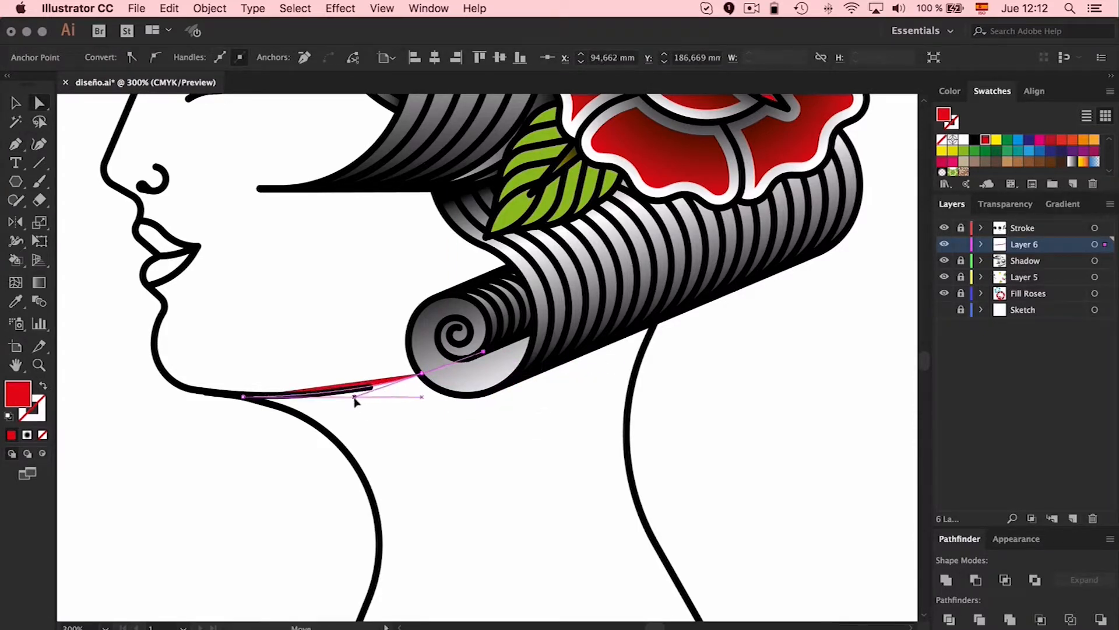
{"action": "left_click", "coordinate": [42, 386]}
{"action": "left_click", "coordinate": [233, 476]}
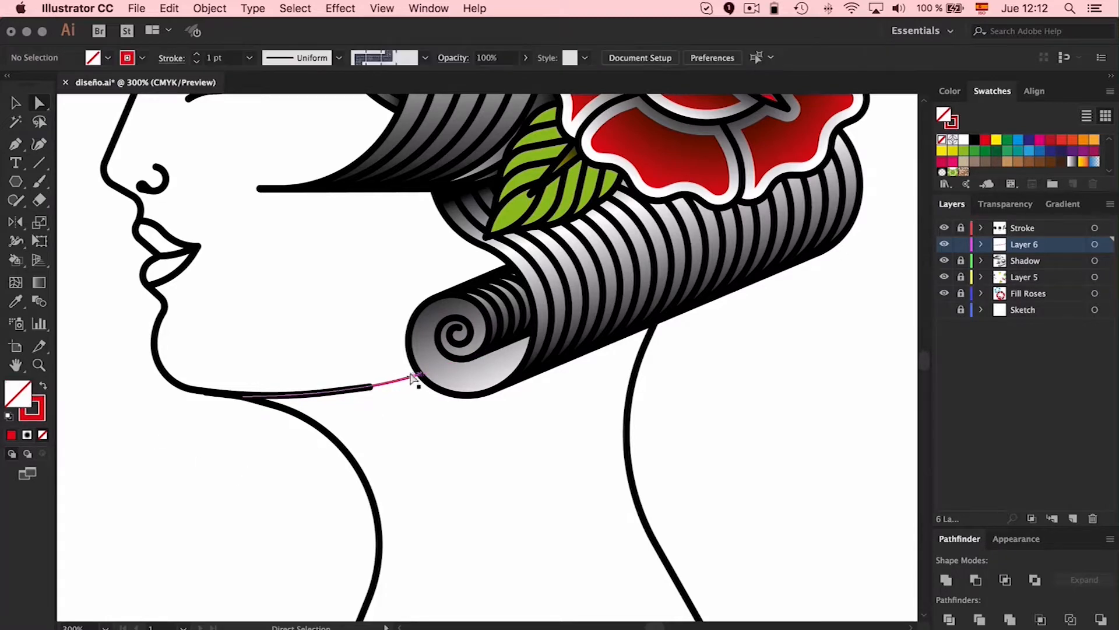
Continue the path behind the curl and across the neck, closing it along the neck's front line back at the chin
{"action": "left_click", "coordinate": [422, 373]}
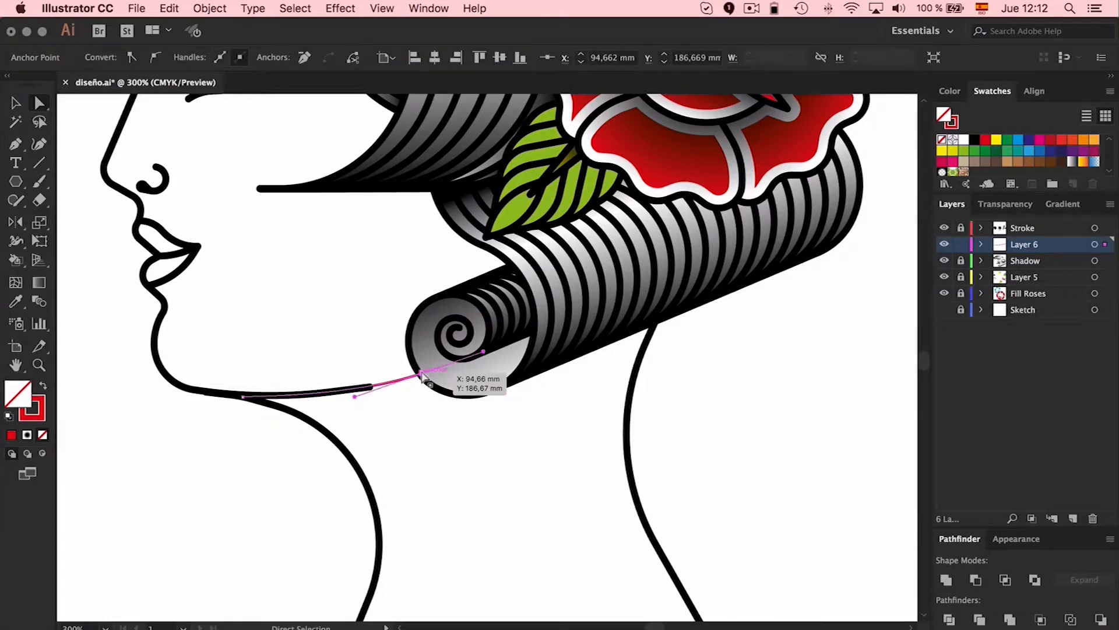
{"action": "key", "text": "p"}
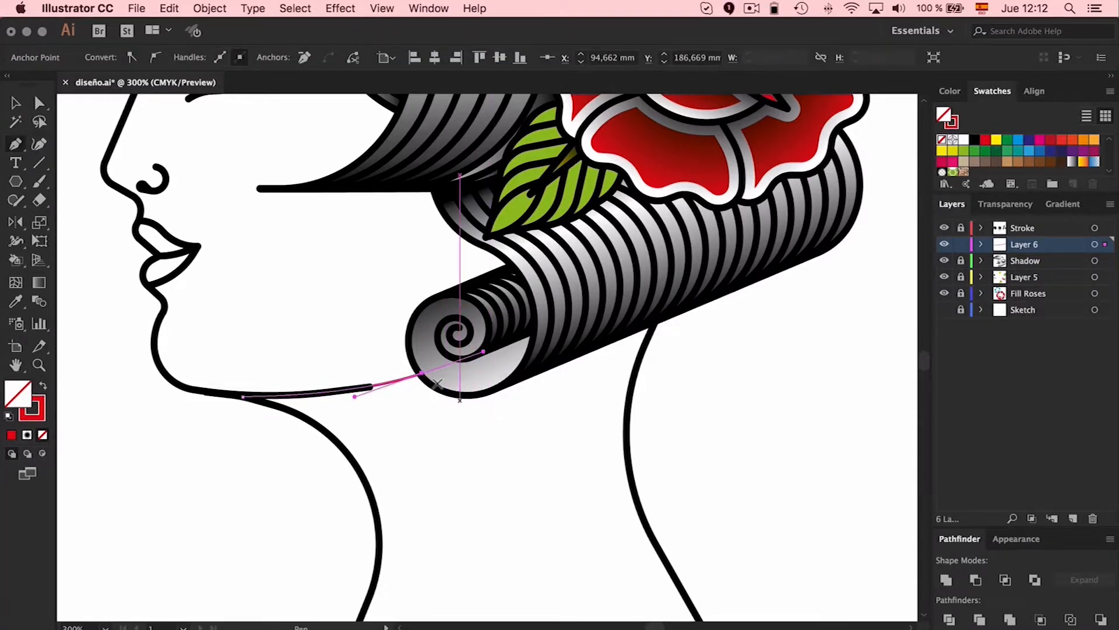
{"action": "left_click_drag", "start_coordinate": [510, 377], "coordinate": [529, 459]}
{"action": "left_click", "coordinate": [530, 505]}
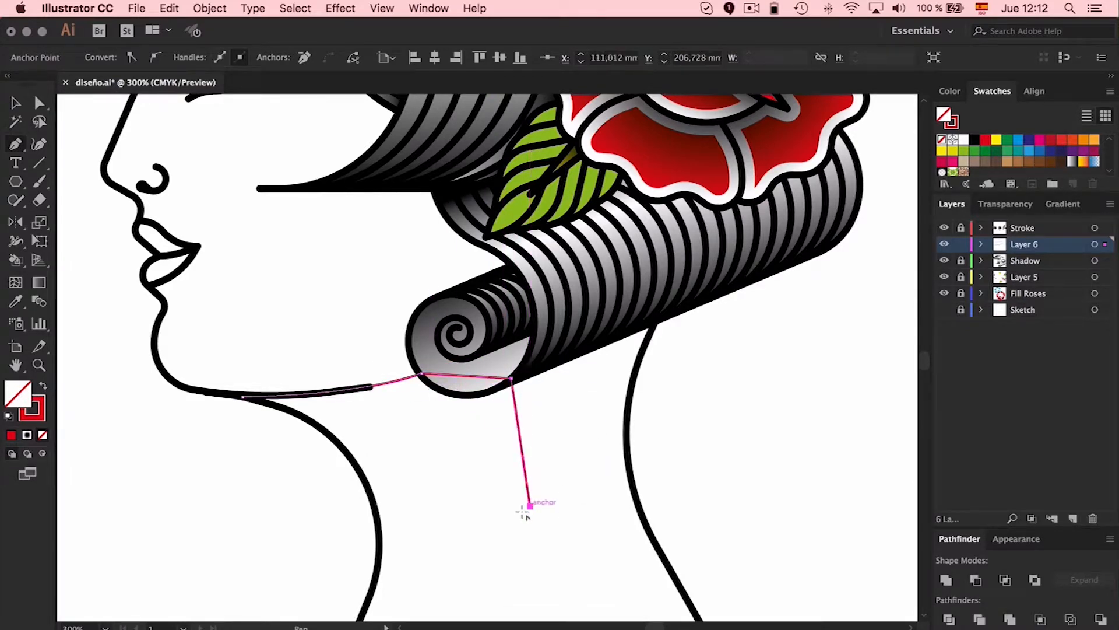
{"action": "left_click", "coordinate": [380, 564]}
{"action": "left_click", "coordinate": [379, 528]}
{"action": "left_click_drag", "start_coordinate": [243, 397], "coordinate": [117, 380]}
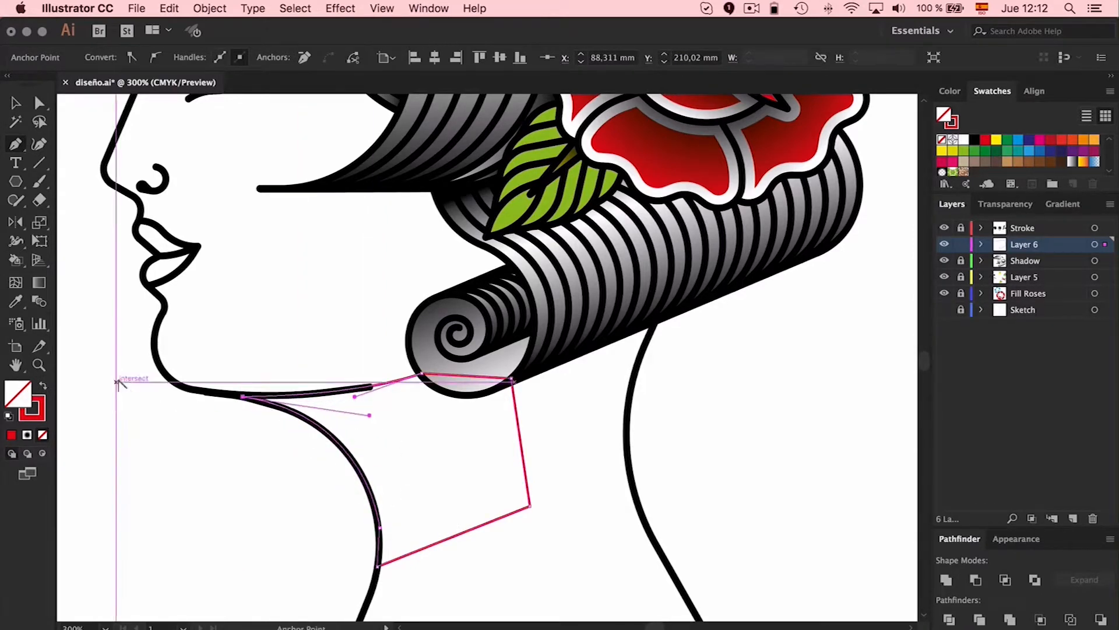
Remove the red stroke from the closed neck shadow shape
{"action": "key", "text": "v"}
{"action": "left_click", "coordinate": [383, 463]}
{"action": "left_click", "coordinate": [396, 384]}
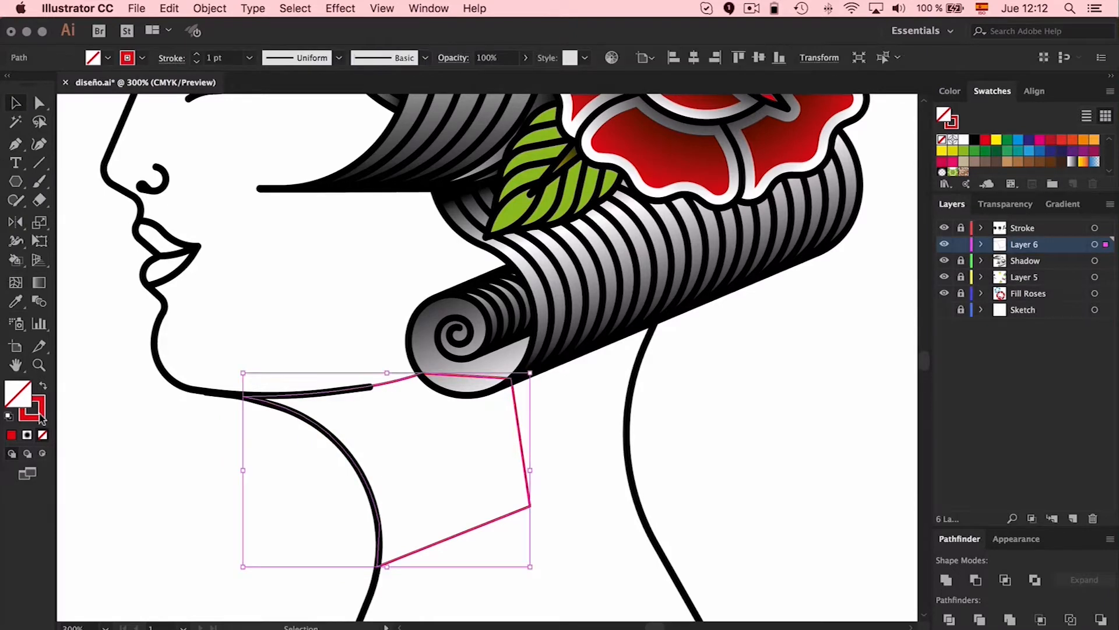
{"action": "left_click", "coordinate": [39, 416]}
{"action": "left_click", "coordinate": [44, 436]}
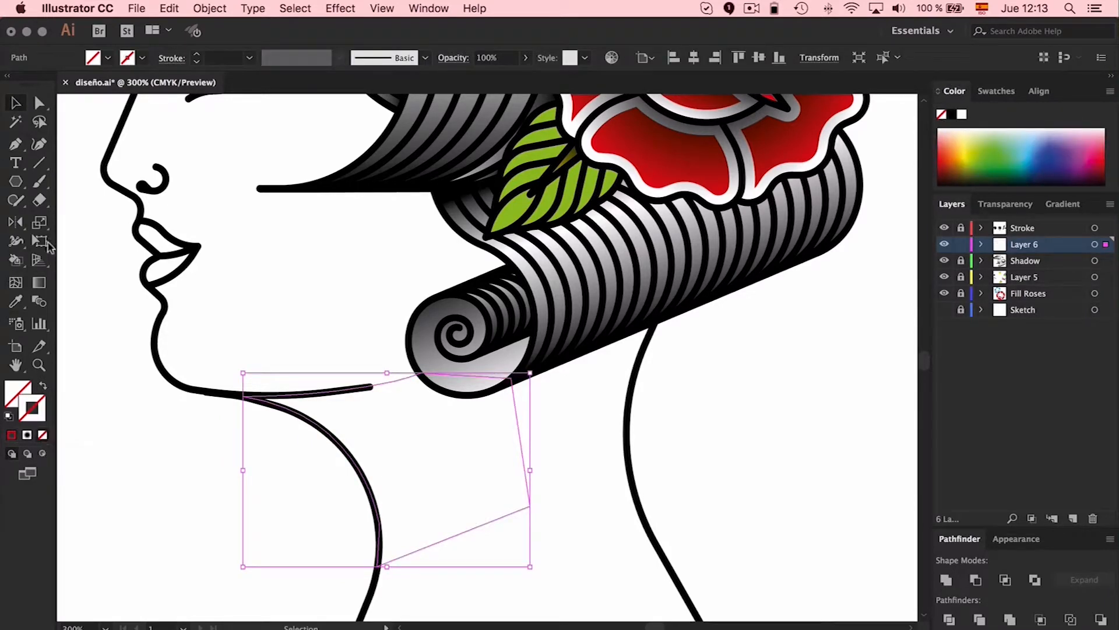
Convert the neck shape to a gradient mesh and color its point under the chin light peach from the Skintones swatch library
{"action": "left_click", "coordinate": [16, 283]}
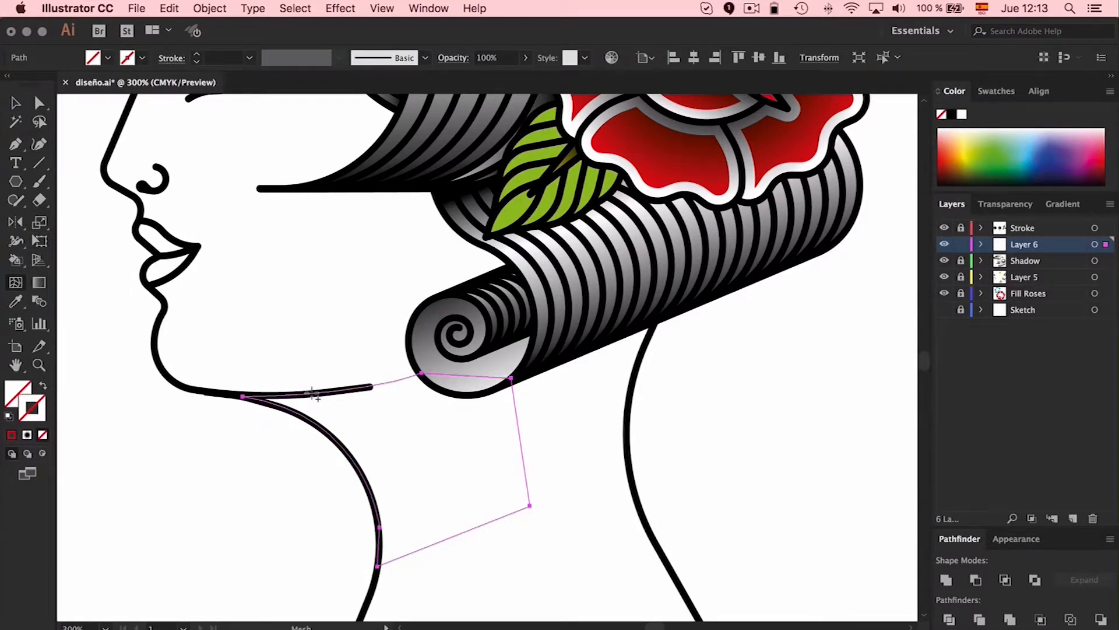
{"action": "left_click", "coordinate": [244, 397]}
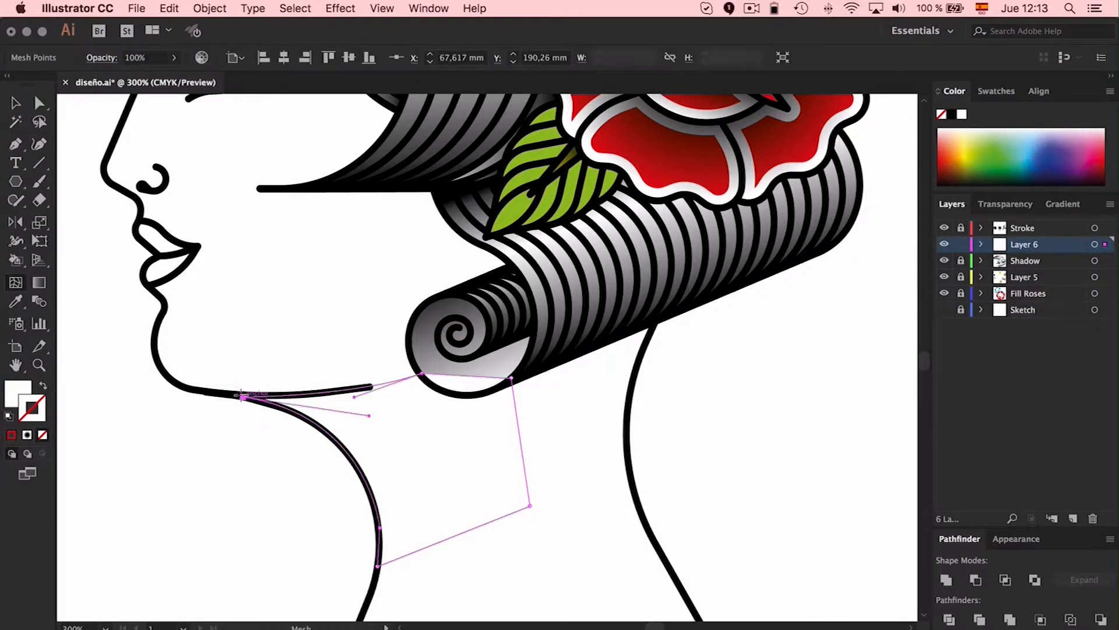
{"action": "left_click", "coordinate": [29, 389]}
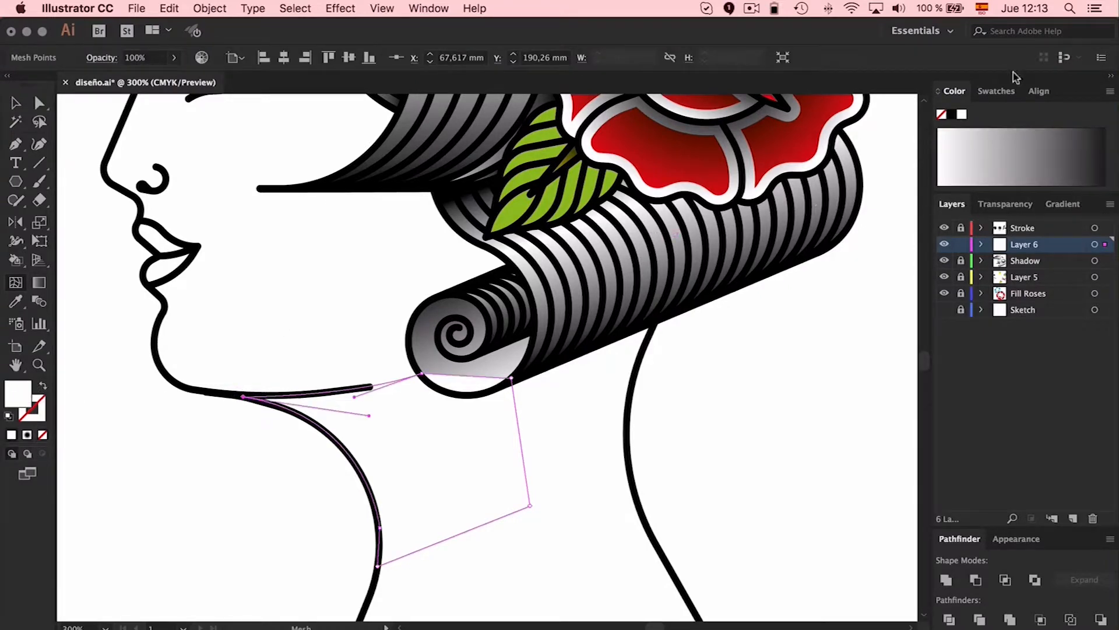
{"action": "left_click", "coordinate": [1006, 91]}
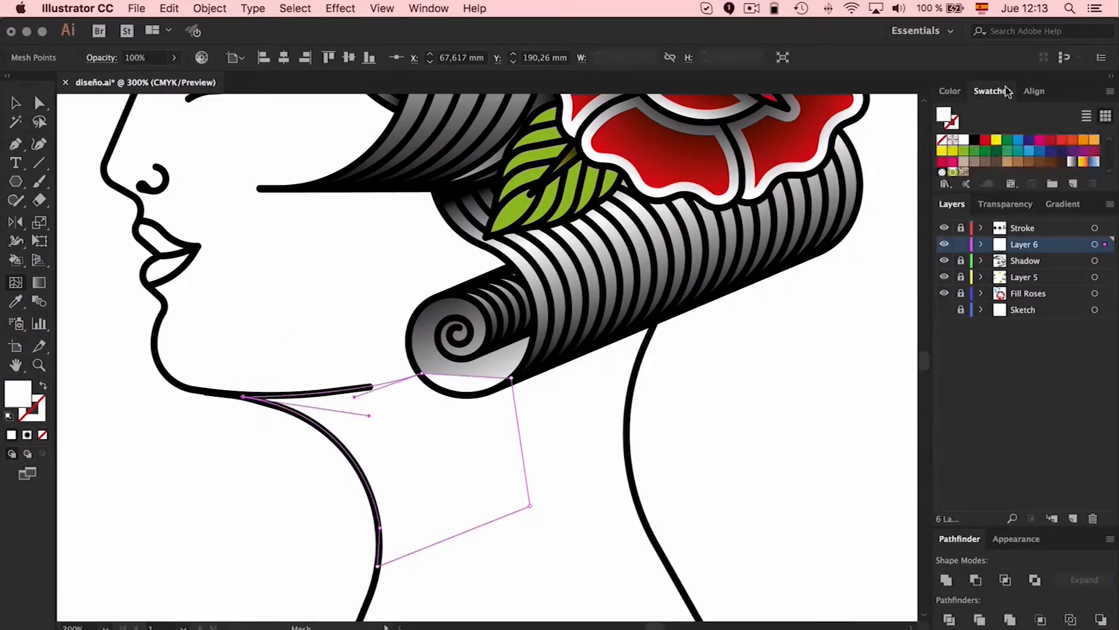
{"action": "left_click", "coordinate": [945, 184]}
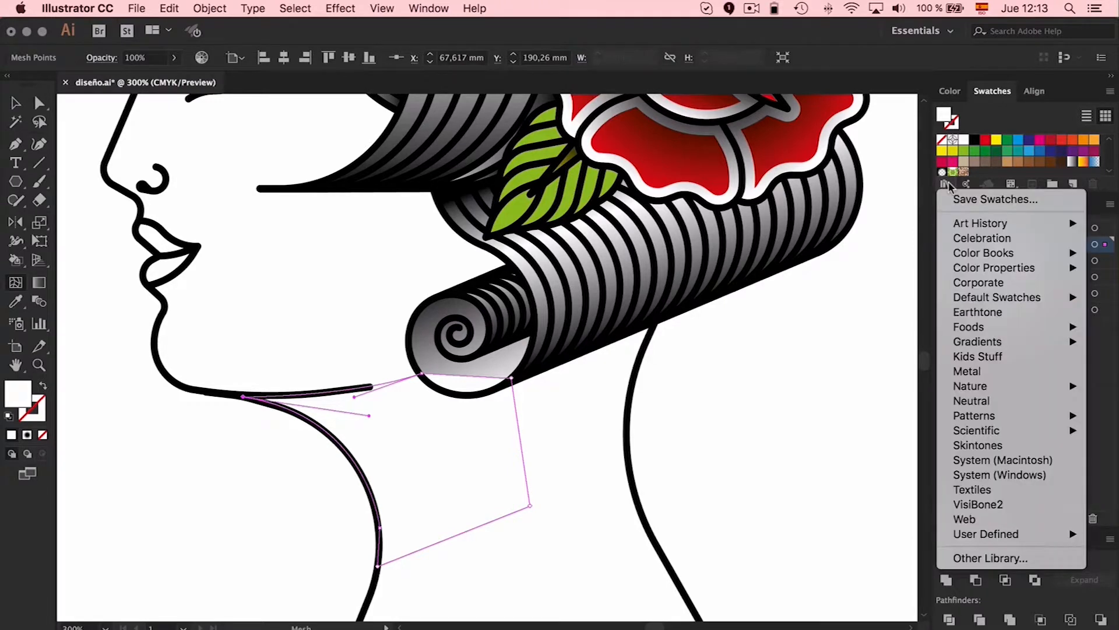
{"action": "left_click", "coordinate": [985, 445]}
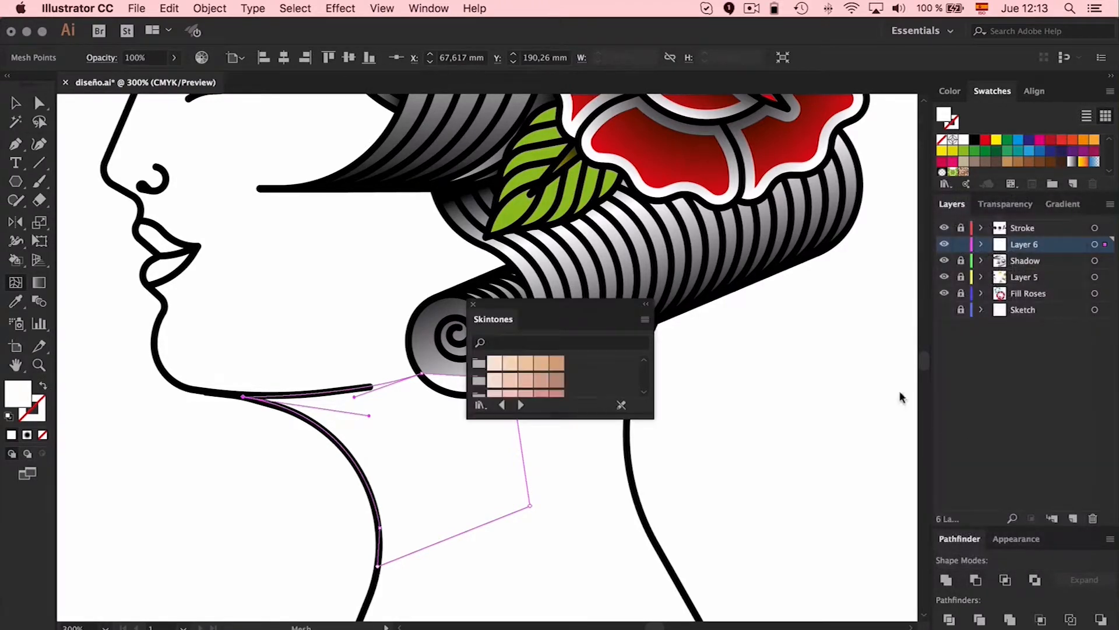
{"action": "left_click", "coordinate": [510, 364]}
{"action": "left_click_drag", "start_coordinate": [536, 313], "coordinate": [709, 251]}
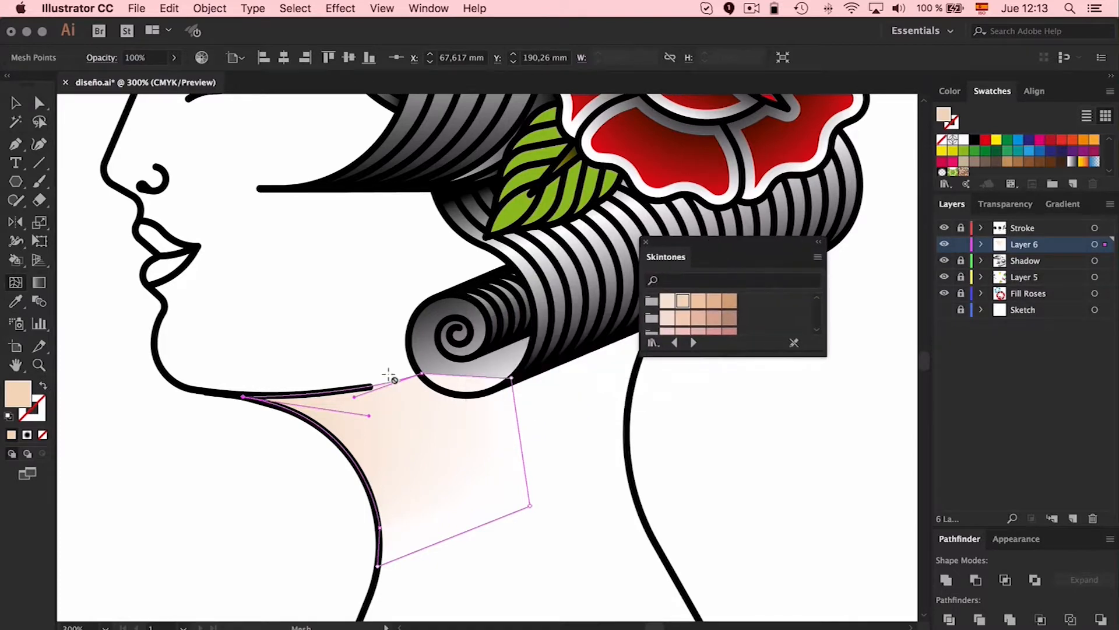
Try to color the neck mesh's point beside the hair curl by sampling the chin point with the Eyedropper
{"action": "left_click", "coordinate": [532, 349]}
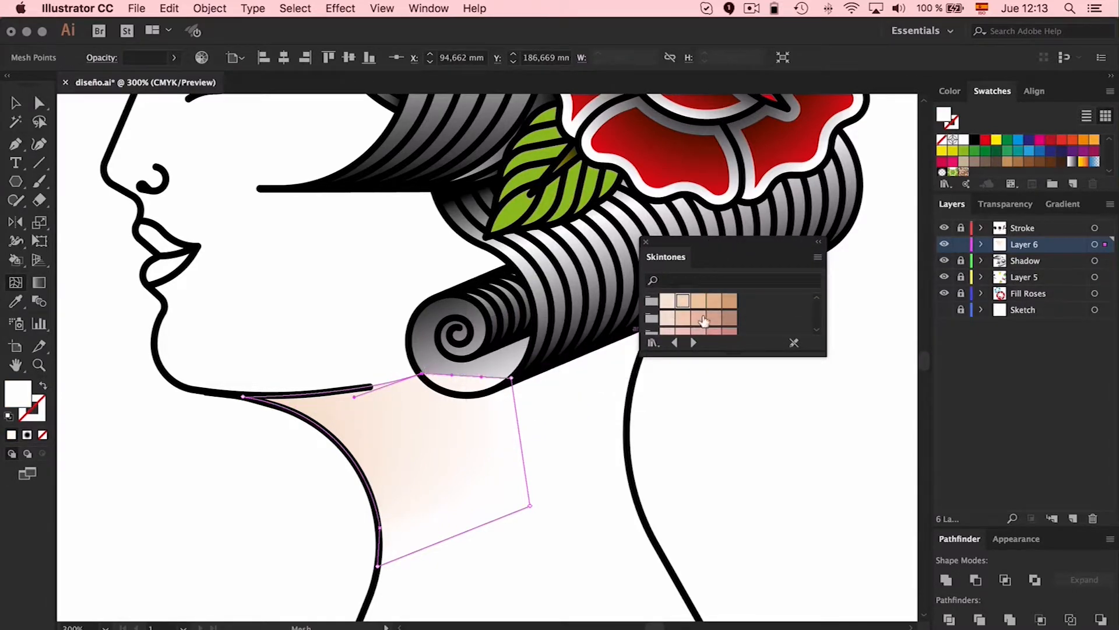
{"action": "key", "text": "a"}
{"action": "left_click", "coordinate": [422, 371]}
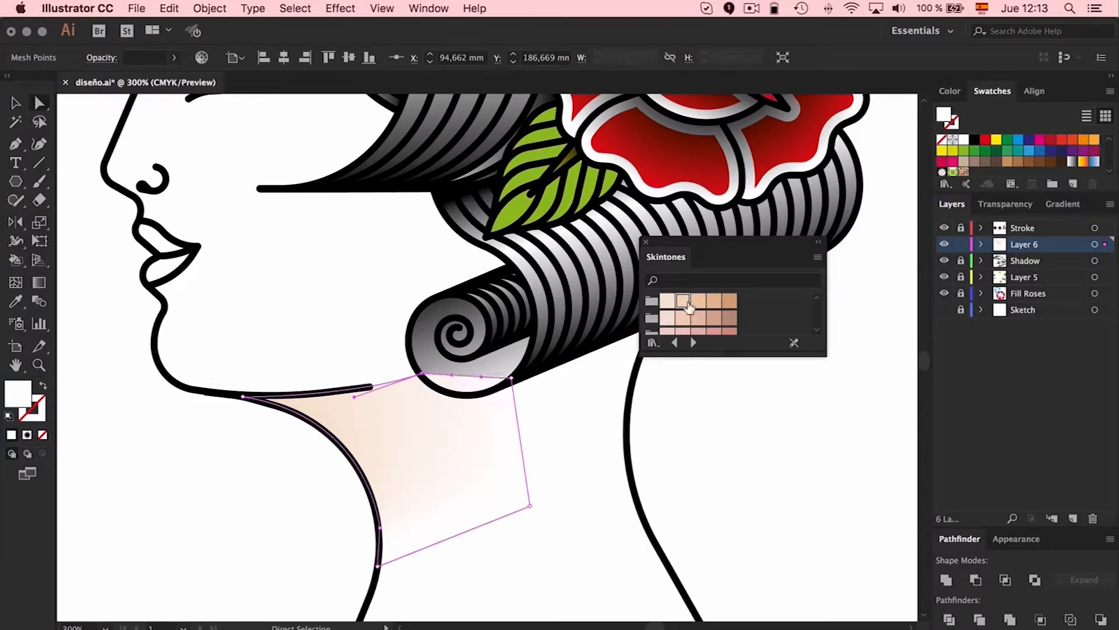
{"action": "left_click", "coordinate": [674, 467]}
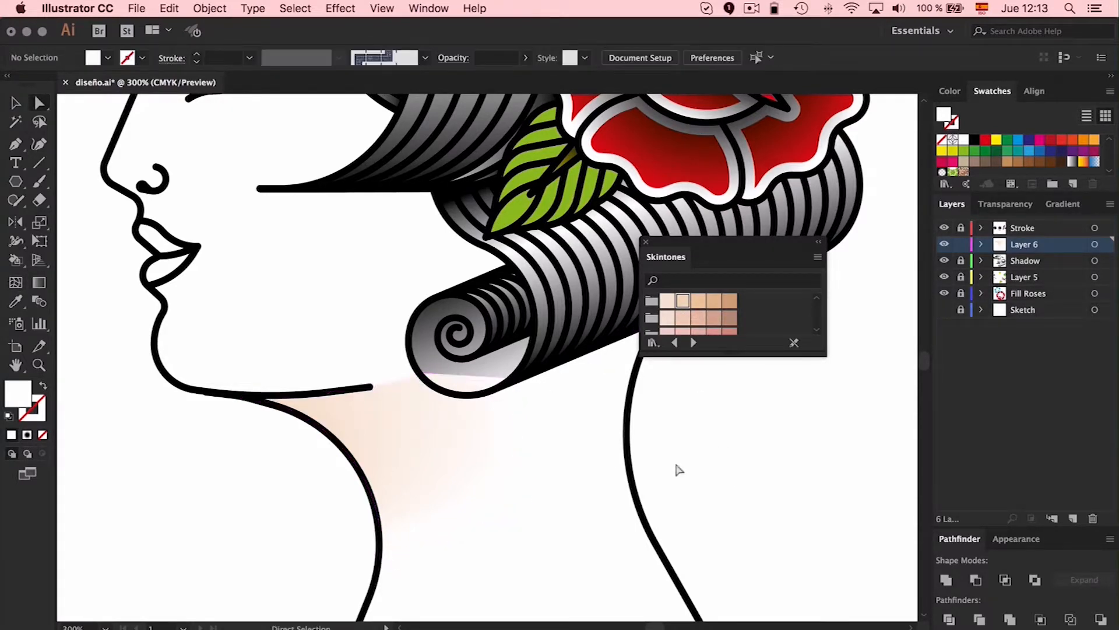
{"action": "left_click", "coordinate": [422, 371]}
{"action": "key", "text": "i"}
{"action": "left_click", "coordinate": [240, 395]}
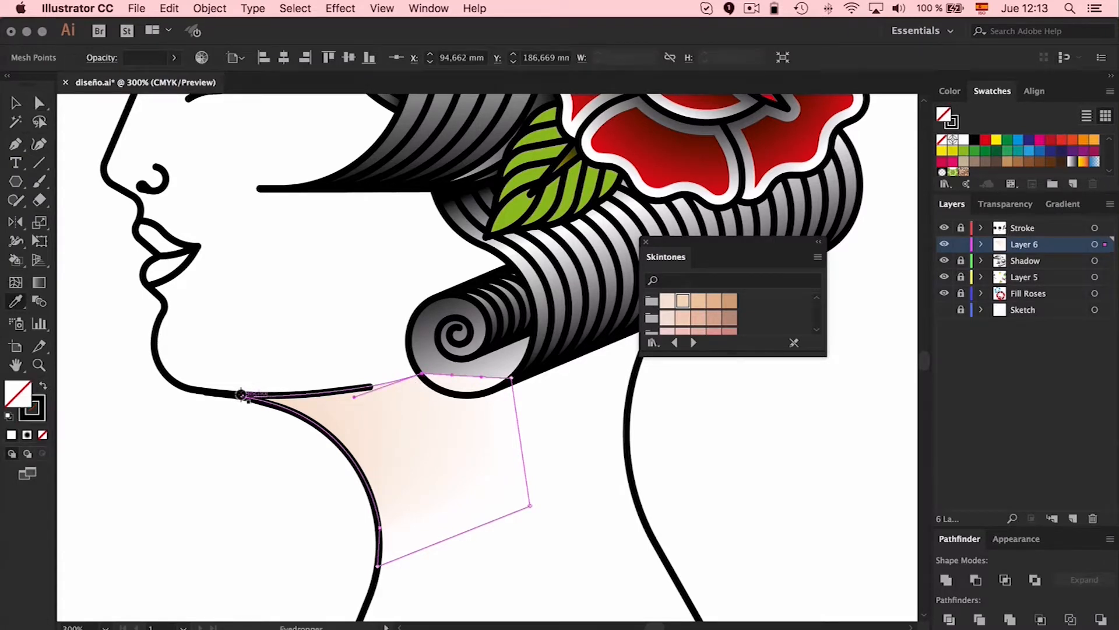
{"action": "key", "text": "v"}
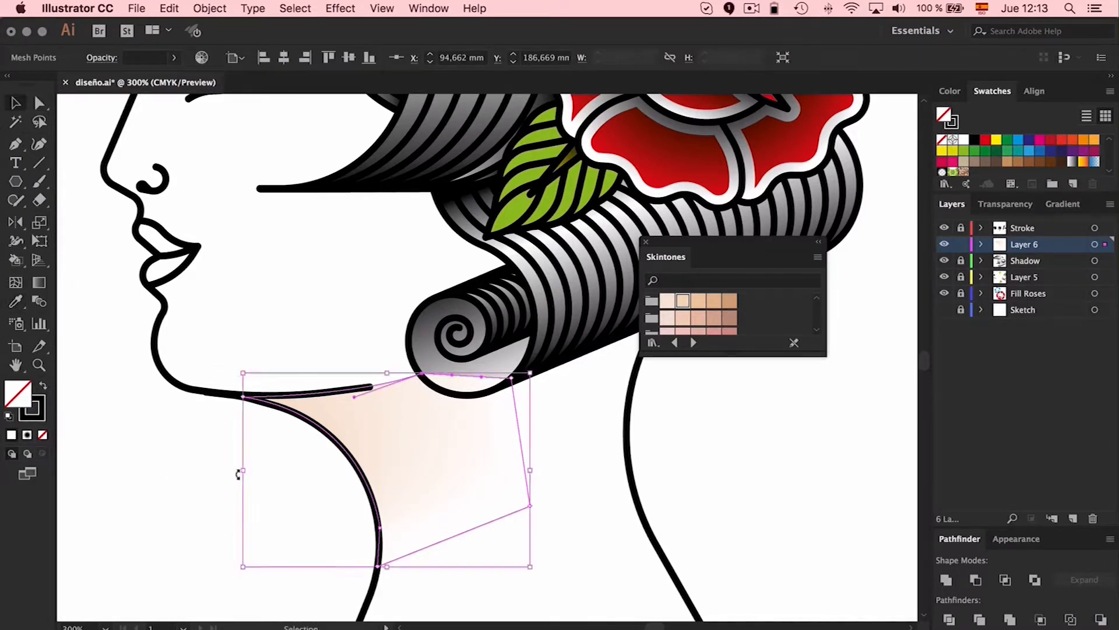
{"action": "left_click", "coordinate": [307, 583]}
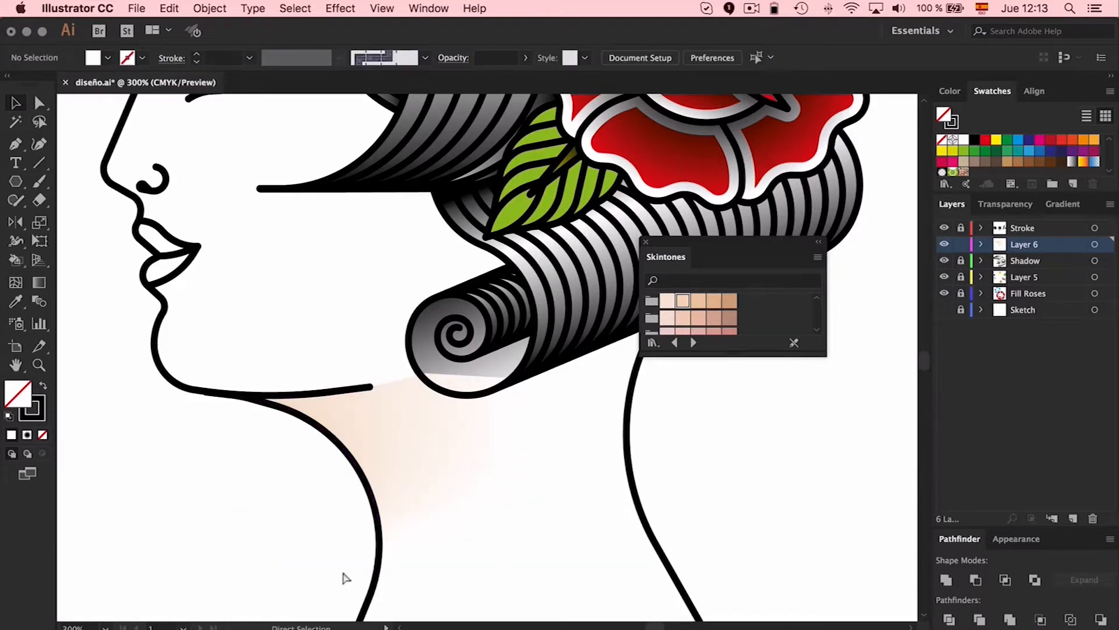
Move Layer 6 below the Shadow layer and curve the neck mesh's upper edge to follow the underside of the hair curl
{"action": "left_click_drag", "start_coordinate": [1048, 249], "coordinate": [1049, 267]}
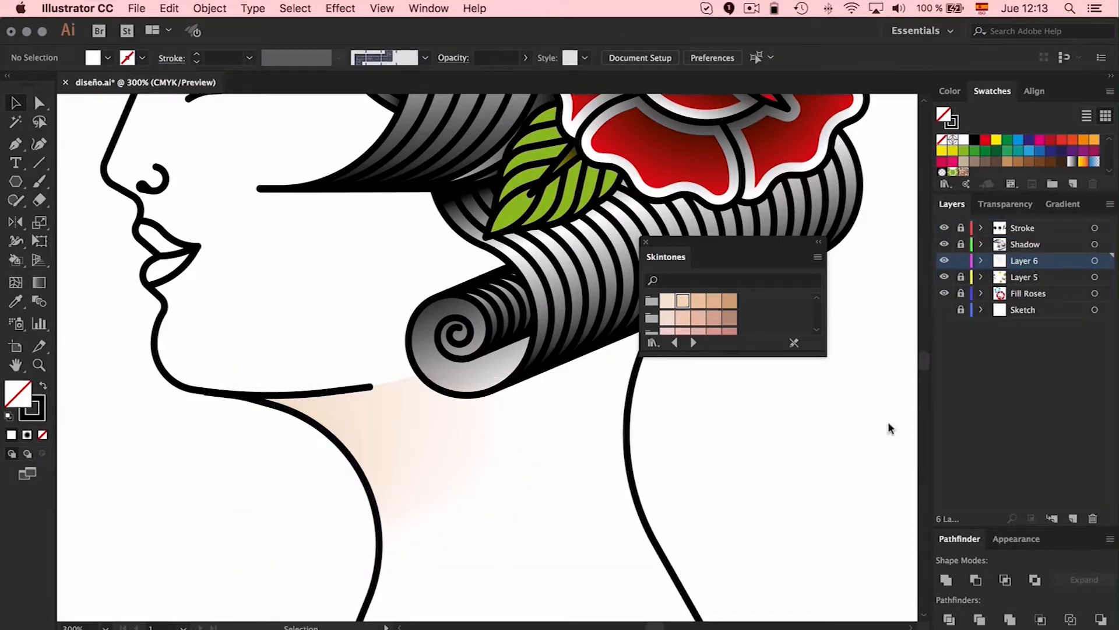
{"action": "key", "text": "a"}
{"action": "left_click_drag", "start_coordinate": [511, 378], "coordinate": [440, 388]}
{"action": "key", "text": "super+z"}
{"action": "left_click", "coordinate": [423, 374]}
{"action": "left_click_drag", "start_coordinate": [13, 141], "coordinate": [60, 198]}
{"action": "left_click_drag", "start_coordinate": [452, 374], "coordinate": [434, 390]}
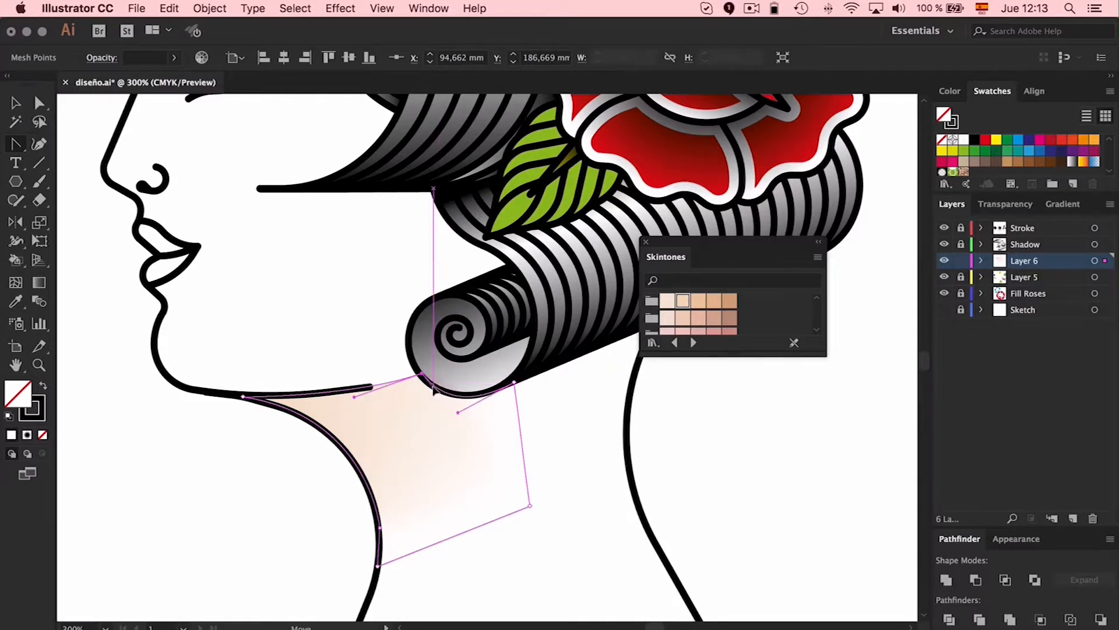
{"action": "key", "text": "v"}
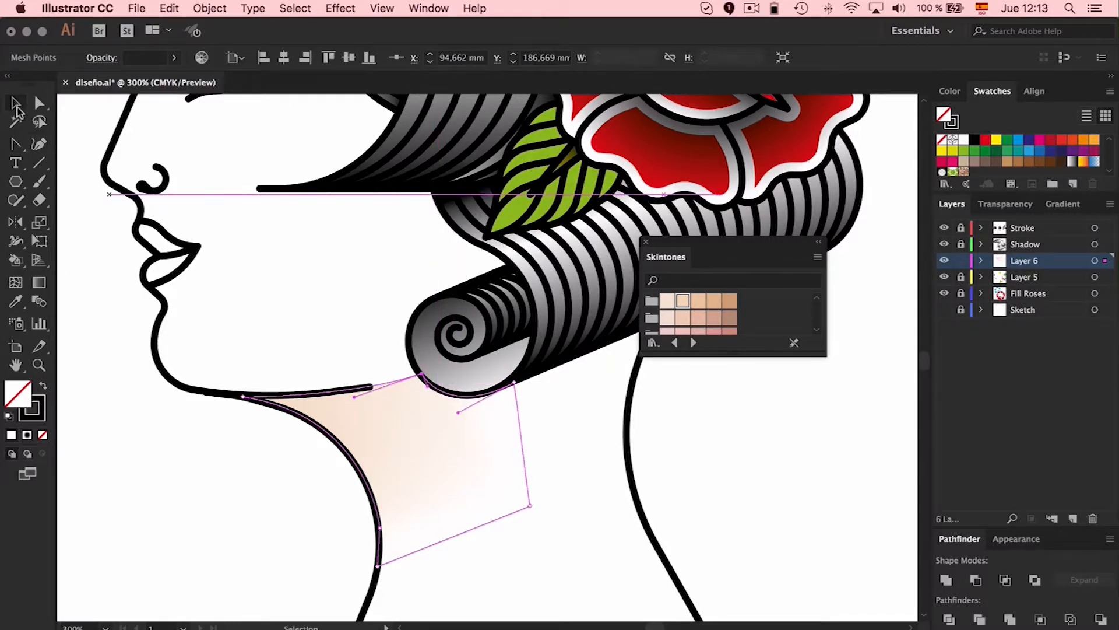
{"action": "left_click", "coordinate": [205, 437]}
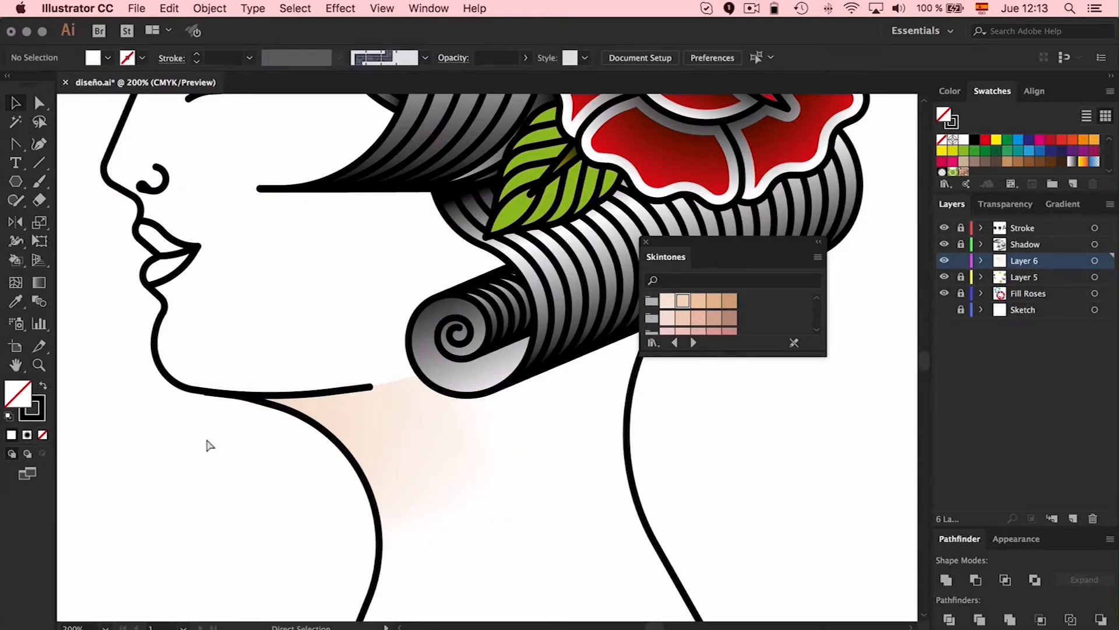
Draw a closed, rounded cheek shape with the Pen tool below the eye, between the nose and the hair
{"action": "key", "text": "super+1"}
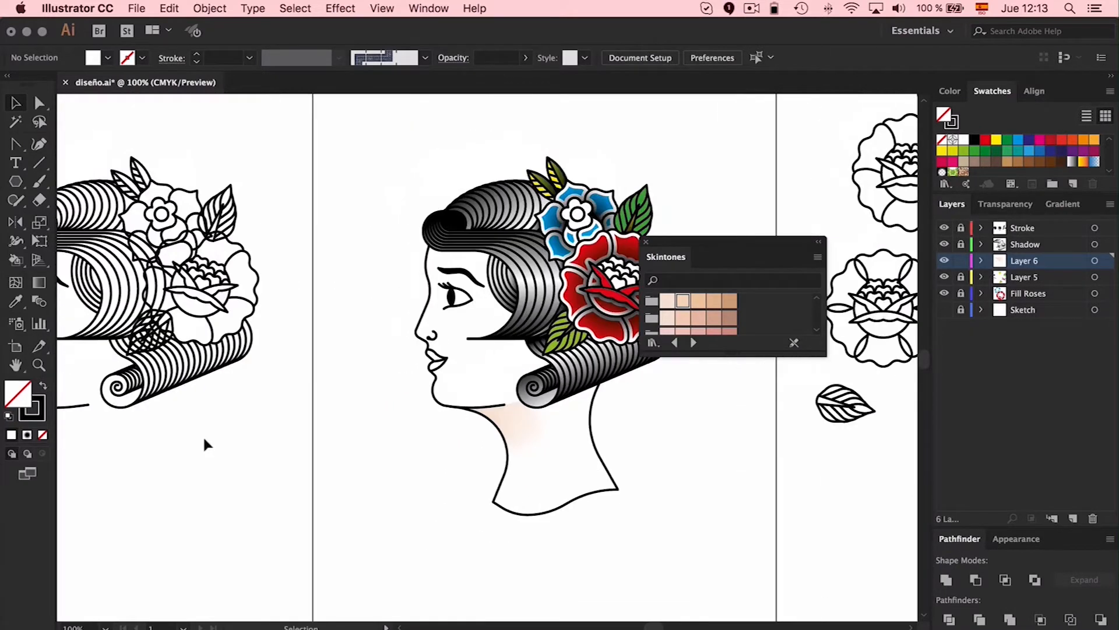
{"action": "key", "text": "super+equal"}
{"action": "key", "text": "p"}
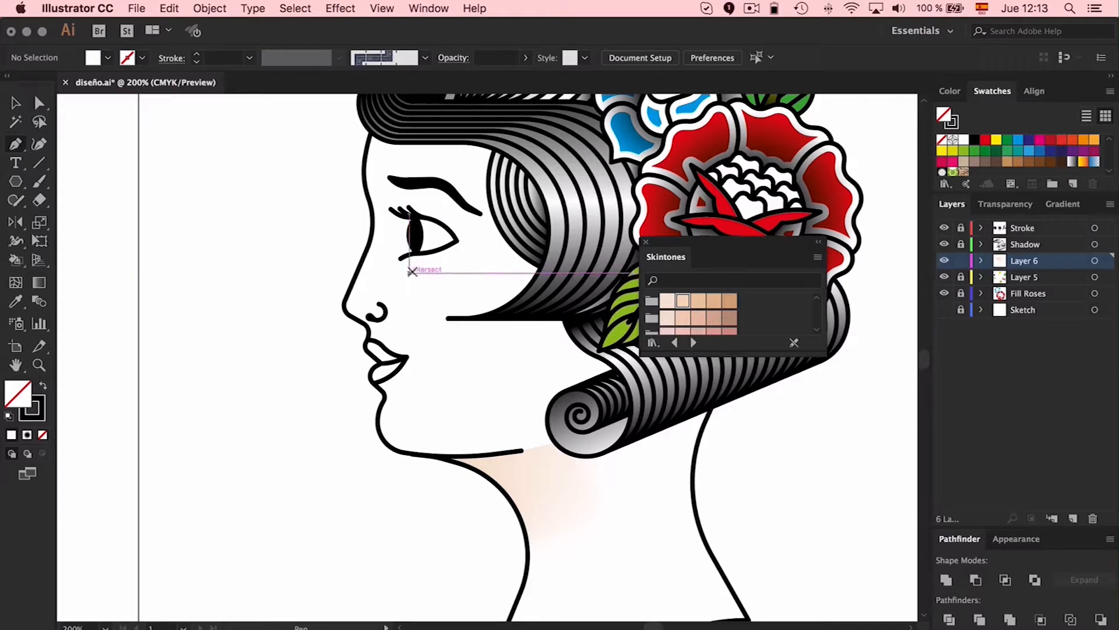
{"action": "left_click_drag", "start_coordinate": [403, 273], "coordinate": [469, 256]}
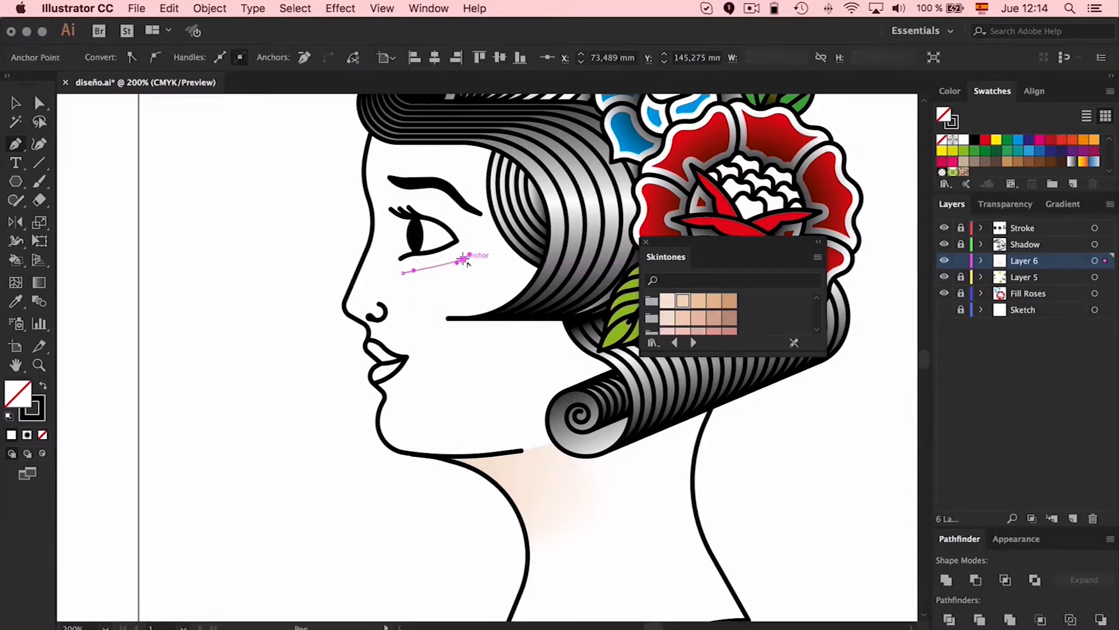
{"action": "left_click_drag", "start_coordinate": [487, 348], "coordinate": [454, 404]}
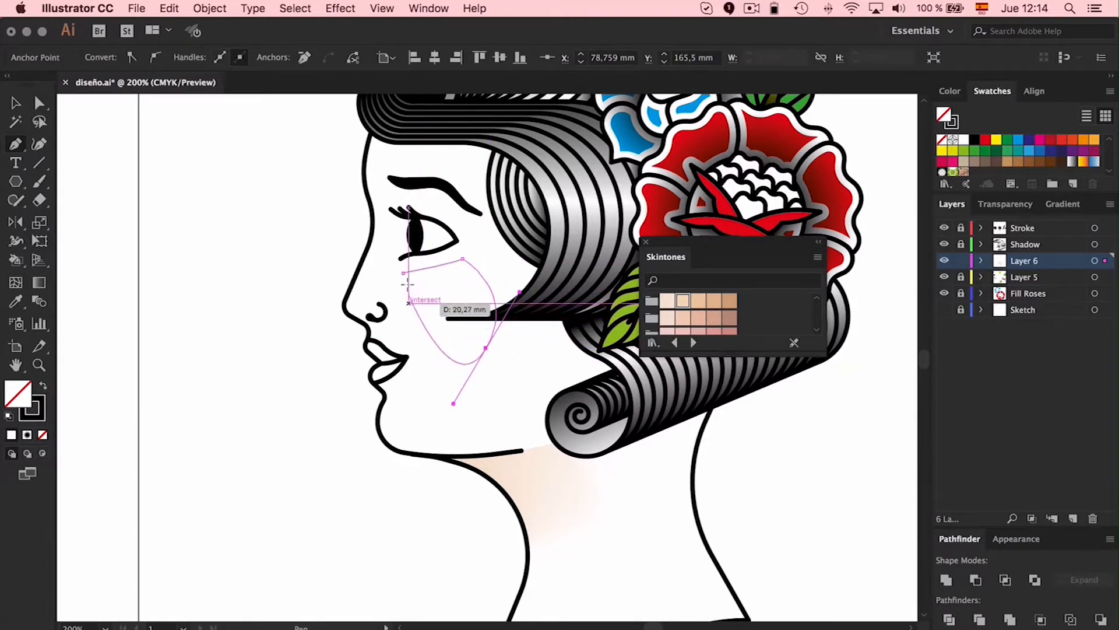
{"action": "left_click_drag", "start_coordinate": [403, 273], "coordinate": [431, 196]}
Try two mesh point positions inside the cheek shape and undo each one
{"action": "key", "text": "u"}
{"action": "left_click", "coordinate": [440, 288]}
{"action": "key", "text": "super+z"}
{"action": "left_click", "coordinate": [446, 291]}
{"action": "key", "text": "super+z"}
Nudge the cheek shape's upper corner anchor below the outer end of the eye, then deselect the shape
{"action": "key", "text": "a"}
{"action": "left_click", "coordinate": [463, 258]}
{"action": "left_click_drag", "start_coordinate": [463, 258], "coordinate": [465, 258]}
{"action": "key", "text": "super+shift+a"}
Add a mesh point near the middle of the cheek shape and color it with a light pink Skintones swatch
{"action": "key", "text": "u"}
{"action": "left_click", "coordinate": [443, 290]}
{"action": "left_click", "coordinate": [714, 332]}
{"action": "left_click", "coordinate": [681, 331]}
{"action": "key", "text": "v"}
{"action": "left_click", "coordinate": [142, 280]}
{"action": "key", "text": "a"}
{"action": "key", "text": "super+minus"}
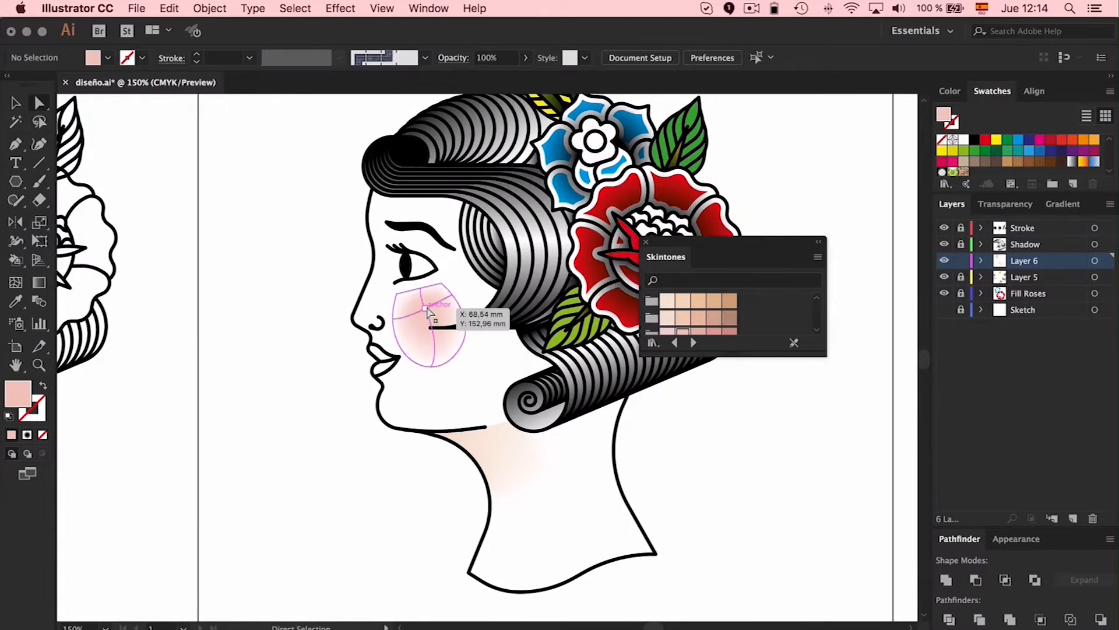
Enlarge the Skintones library and recolor the cheek's center mesh point with the lightest pink of its third row
{"action": "left_click", "coordinate": [428, 309]}
{"action": "left_click_drag", "start_coordinate": [728, 355], "coordinate": [729, 528]}
{"action": "left_click", "coordinate": [667, 335]}
{"action": "left_click", "coordinate": [222, 289]}
{"action": "key", "text": "v"}
{"action": "left_click", "coordinate": [425, 301]}
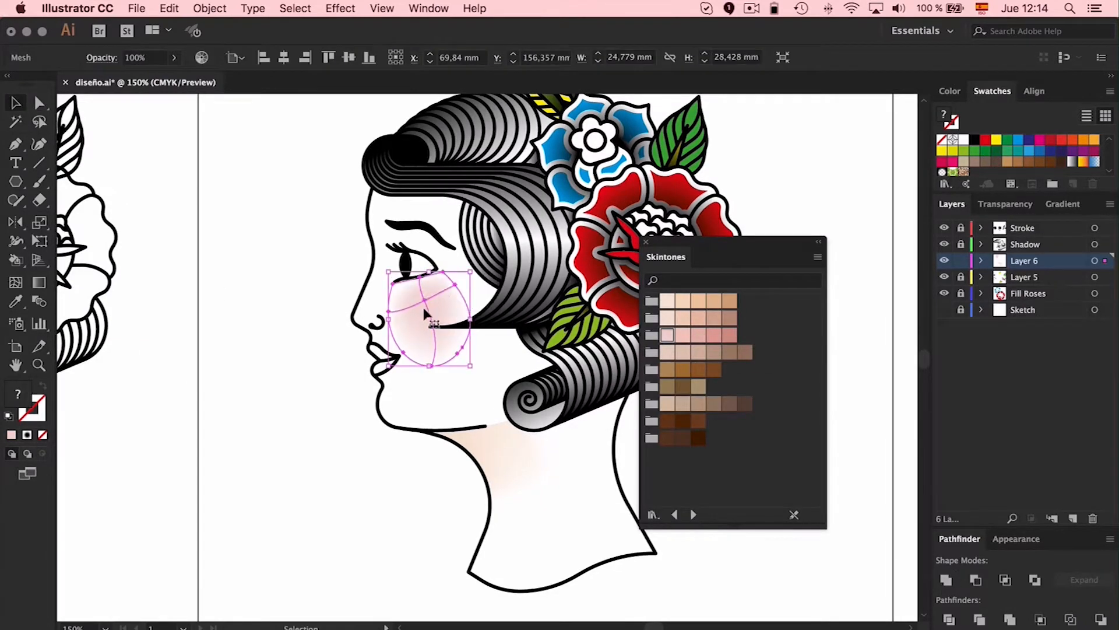
Try two darker pinks from the third Skintones row on the cheek's center mesh point and undo the changes
{"action": "key", "text": "a"}
{"action": "left_click", "coordinate": [424, 300]}
{"action": "left_click", "coordinate": [683, 335]}
{"action": "left_click", "coordinate": [714, 336]}
{"action": "left_click", "coordinate": [777, 210]}
{"action": "scroll", "coordinate": [777, 210], "scroll_direction": "right", "scroll_amount": 1}
{"action": "key", "text": "super+z"}
{"action": "key", "text": "super+z"}
{"action": "key", "text": "v"}
{"action": "left_click", "coordinate": [456, 290]}
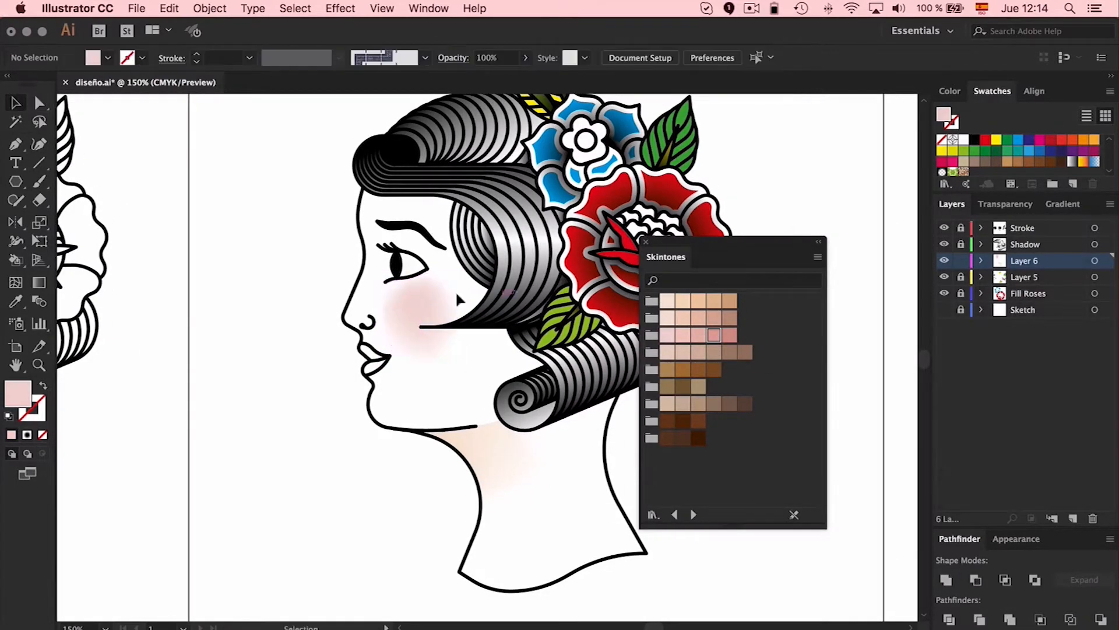
Close the Skintones library, then draw a closed Pen shape along the neck's front lower corner and remove its fill
{"action": "scroll", "coordinate": [256, 215], "scroll_direction": "right", "scroll_amount": 3}
{"action": "scroll", "coordinate": [257, 217], "scroll_direction": "up", "scroll_amount": 3}
{"action": "scroll", "coordinate": [263, 224], "scroll_direction": "down", "scroll_amount": 3}
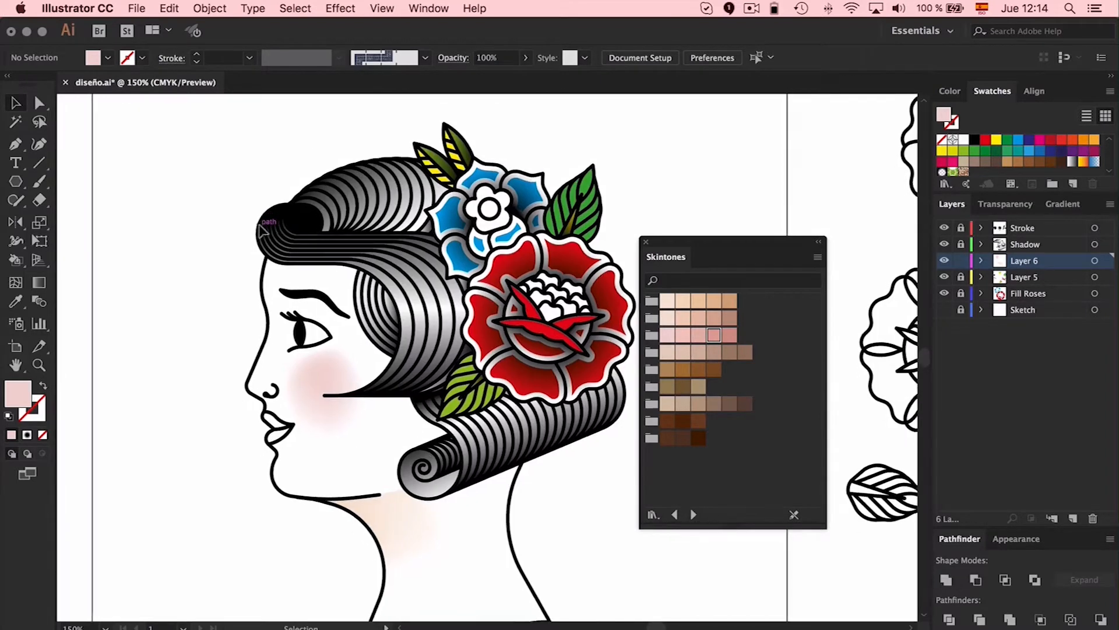
{"action": "scroll", "coordinate": [263, 225], "scroll_direction": "left", "scroll_amount": 2}
{"action": "left_click", "coordinate": [646, 242]}
{"action": "scroll", "coordinate": [722, 158], "scroll_direction": "down", "scroll_amount": 1}
{"action": "scroll", "coordinate": [722, 155], "scroll_direction": "down", "scroll_amount": 3}
{"action": "key", "text": "p"}
{"action": "left_click", "coordinate": [406, 433]}
{"action": "left_click_drag", "start_coordinate": [457, 453], "coordinate": [490, 454]}
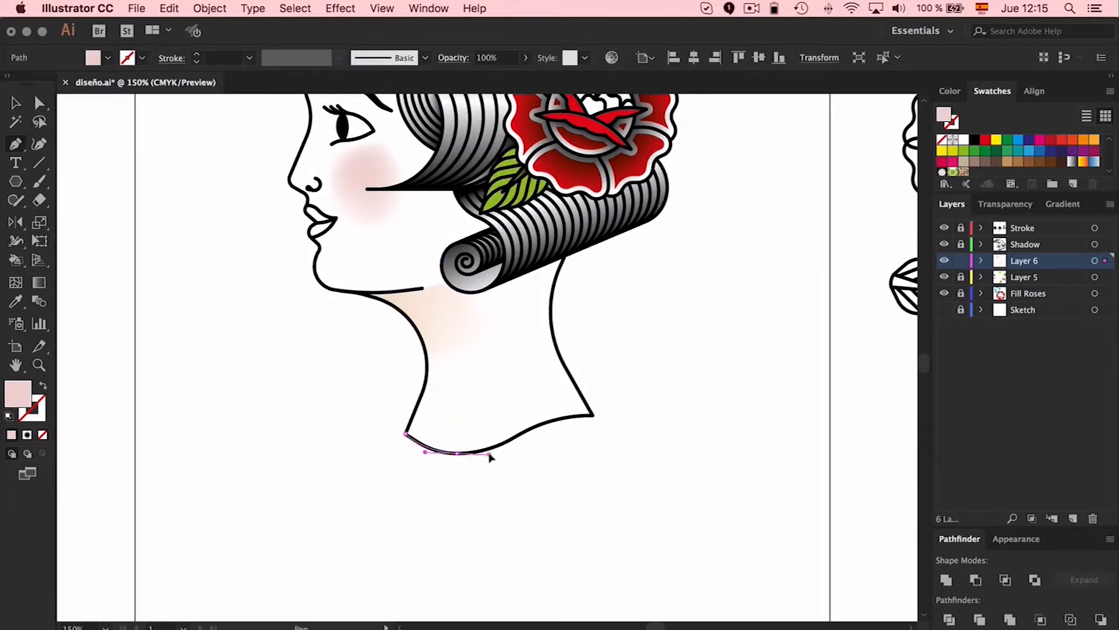
{"action": "left_click", "coordinate": [457, 453]}
{"action": "left_click", "coordinate": [486, 409]}
{"action": "left_click", "coordinate": [464, 386]}
{"action": "left_click", "coordinate": [425, 386]}
{"action": "left_click", "coordinate": [406, 433]}
{"action": "key", "text": "/"}
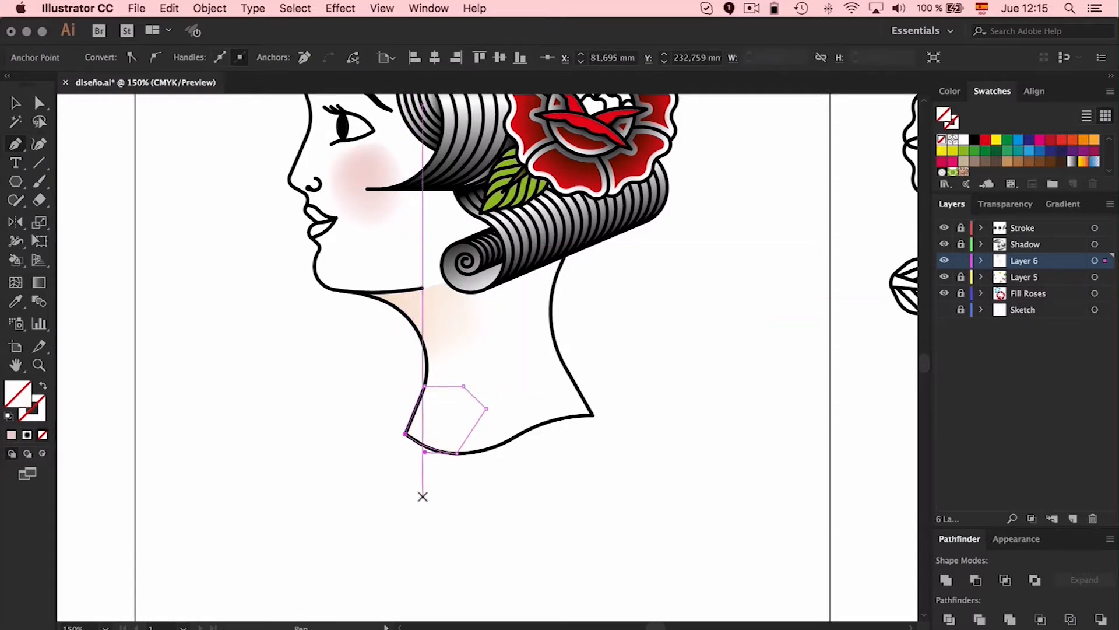
Add a mesh point inside the front neck-corner shape, color it with pink sampled from the cheek, and deselect it
{"action": "key", "text": "a"}
{"action": "left_click", "coordinate": [461, 483]}
{"action": "key", "text": "v"}
{"action": "left_click", "coordinate": [449, 386]}
{"action": "key", "text": "u"}
{"action": "left_click", "coordinate": [423, 430]}
{"action": "key", "text": "i"}
{"action": "left_click", "coordinate": [366, 169]}
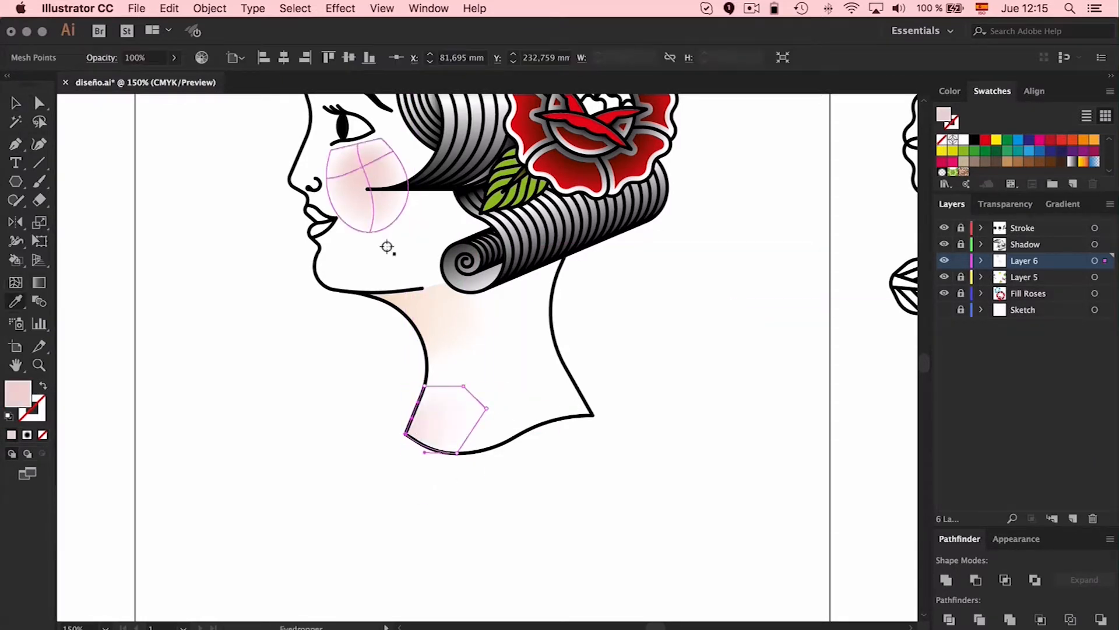
{"action": "key", "text": "v"}
{"action": "left_click", "coordinate": [632, 393]}
Draw a closed Pen shape along the neck's back lower corner and select it
{"action": "key", "text": "o"}
{"action": "key", "text": "p"}
{"action": "left_click", "coordinate": [593, 415]}
{"action": "left_click", "coordinate": [563, 363]}
{"action": "left_click", "coordinate": [526, 377]}
{"action": "left_click", "coordinate": [517, 411]}
{"action": "left_click", "coordinate": [532, 426]}
{"action": "left_click_drag", "start_coordinate": [592, 415], "coordinate": [619, 418]}
{"action": "key", "text": "v"}
{"action": "left_click", "coordinate": [620, 422]}
{"action": "left_click", "coordinate": [561, 384]}
Set the back neck-corner shape's fill to none and deselect it
{"action": "left_click", "coordinate": [40, 401]}
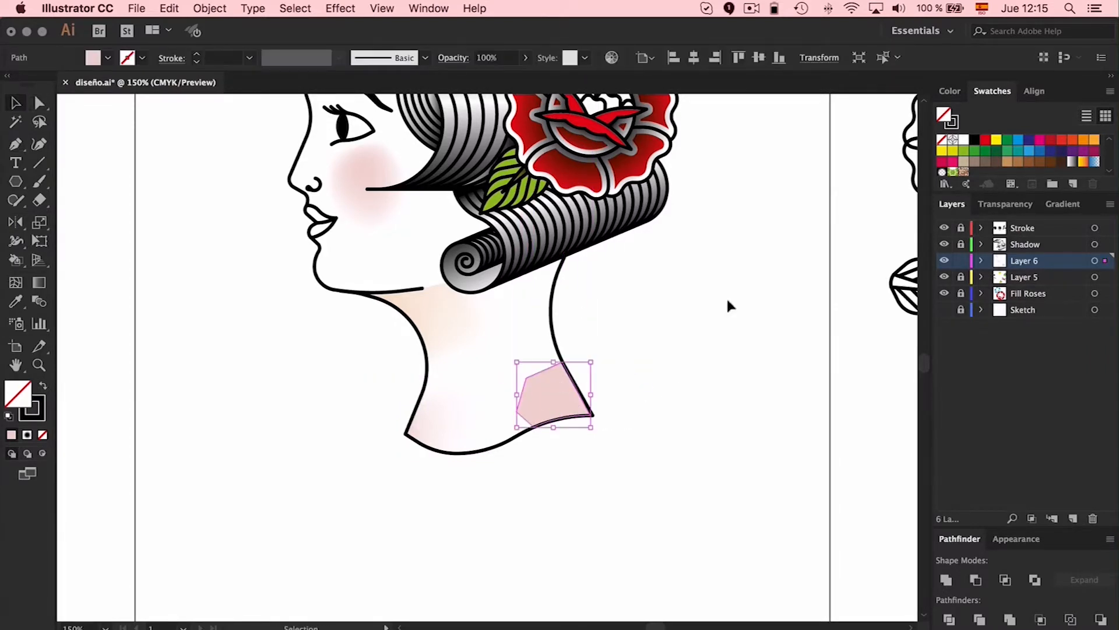
{"action": "left_click", "coordinate": [653, 363]}
{"action": "left_click", "coordinate": [566, 379]}
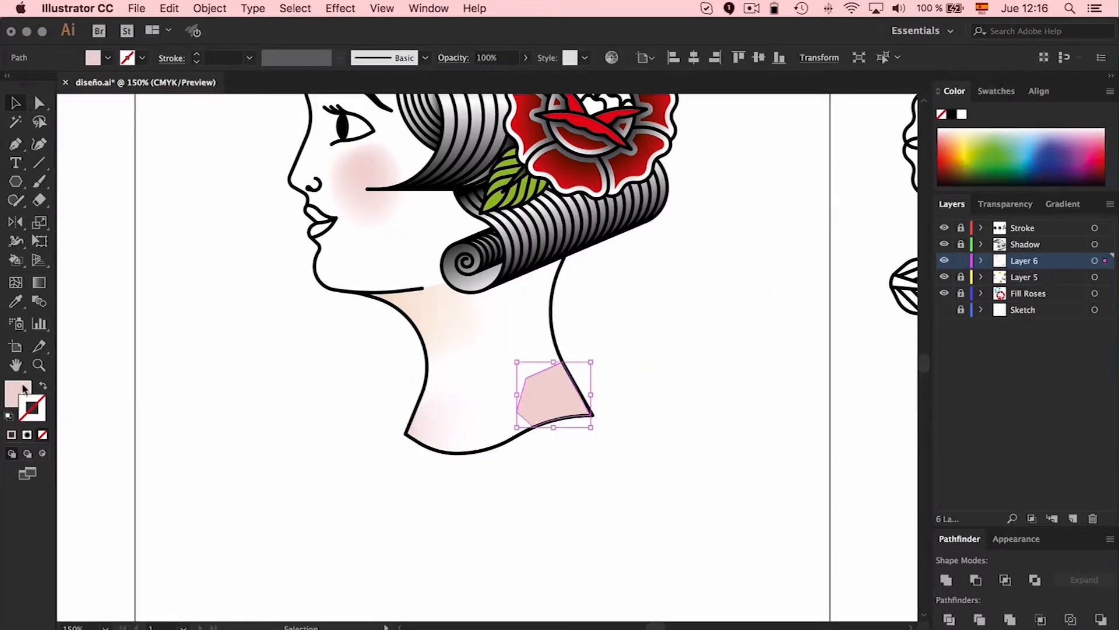
{"action": "left_click", "coordinate": [27, 387]}
{"action": "left_click", "coordinate": [942, 116]}
{"action": "left_click", "coordinate": [731, 322]}
Add a mesh point near the outer tip of the back neck-corner shape and color it with the upper neck's peach tone
{"action": "left_click", "coordinate": [551, 367]}
{"action": "key", "text": "u"}
{"action": "left_click", "coordinate": [578, 406]}
{"action": "key", "text": "i"}
{"action": "left_click", "coordinate": [438, 322]}
{"action": "key", "text": "v"}
{"action": "left_click", "coordinate": [660, 319]}
Unlock Layer 5, sample the rose's red, and fill the woman's upper and lower lips with Live Paint Bucket
{"action": "scroll", "coordinate": [661, 321], "scroll_direction": "up", "scroll_amount": 5}
{"action": "left_click", "coordinate": [960, 277]}
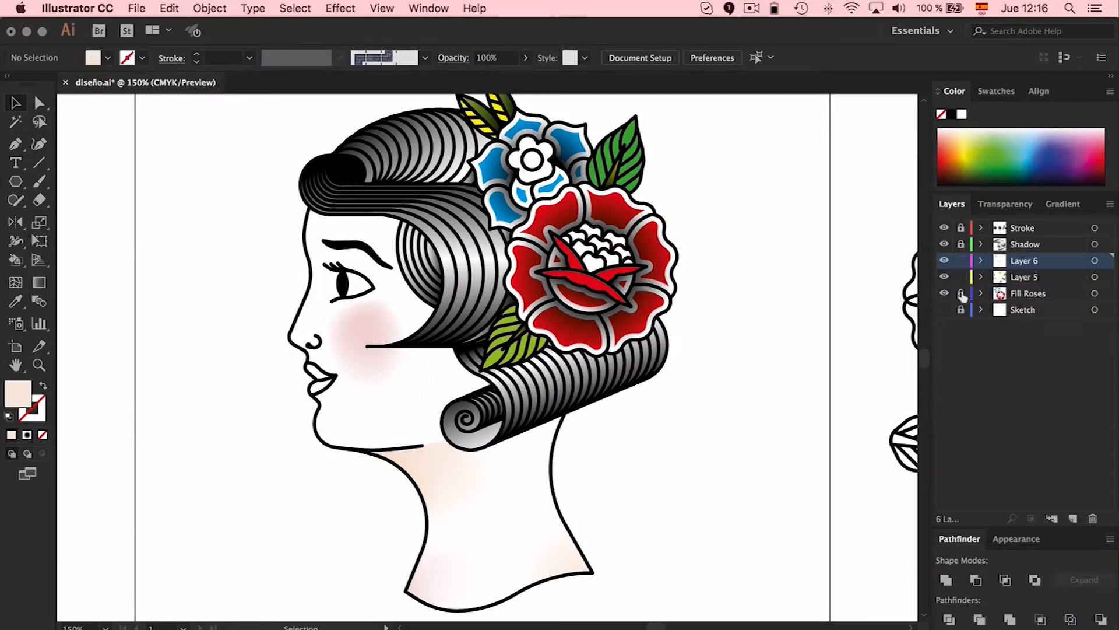
{"action": "key", "text": "i"}
{"action": "left_click", "coordinate": [556, 275]}
{"action": "key", "text": "k"}
{"action": "left_click", "coordinate": [318, 373]}
{"action": "left_click", "coordinate": [320, 385]}
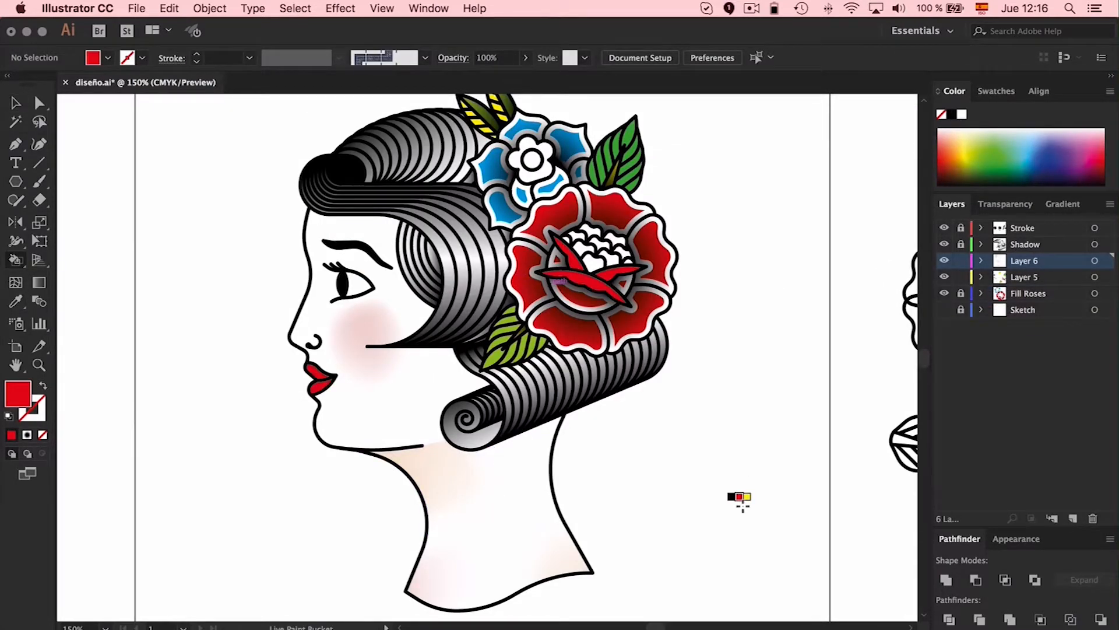
{"action": "key", "text": "v"}
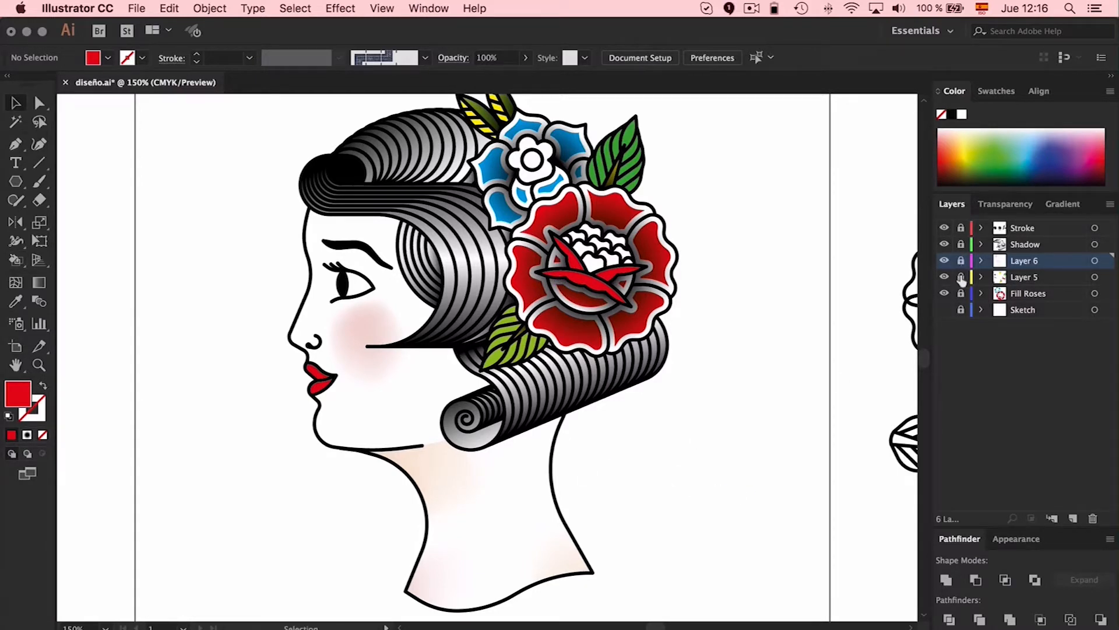
Create a new layer directly above Sketch and draw a tall red background rectangle behind the woman, leaving a page margin
{"action": "left_click", "coordinate": [1036, 313]}
{"action": "left_click", "coordinate": [1073, 516]}
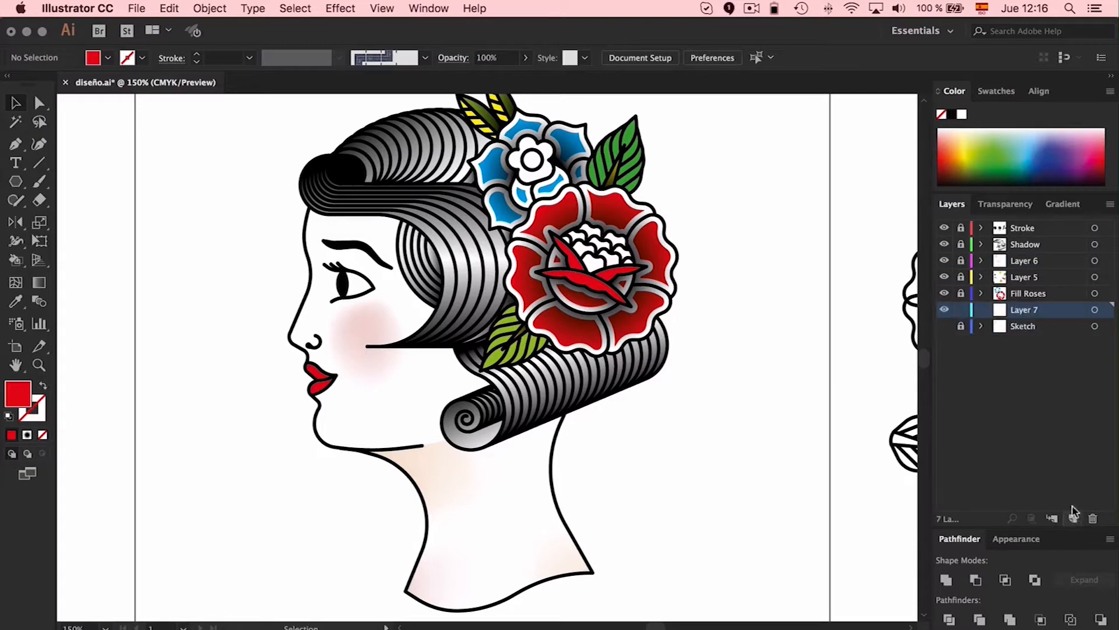
{"action": "key", "text": "super+minus"}
{"action": "key", "text": "super+minus"}
{"action": "left_click_drag", "start_coordinate": [16, 182], "coordinate": [54, 182]}
{"action": "left_click_drag", "start_coordinate": [370, 172], "coordinate": [612, 536]}
{"action": "key", "text": "v"}
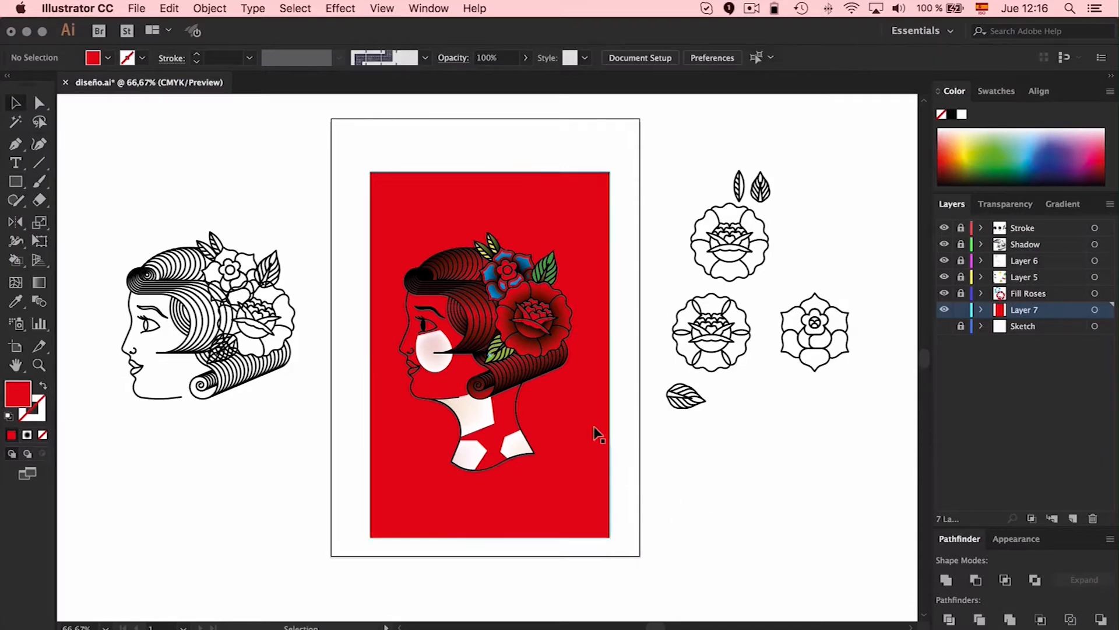
Fill the background rectangle with the third peach swatch in the first row of the Skintones library, then close the library
{"action": "left_click", "coordinate": [998, 91]}
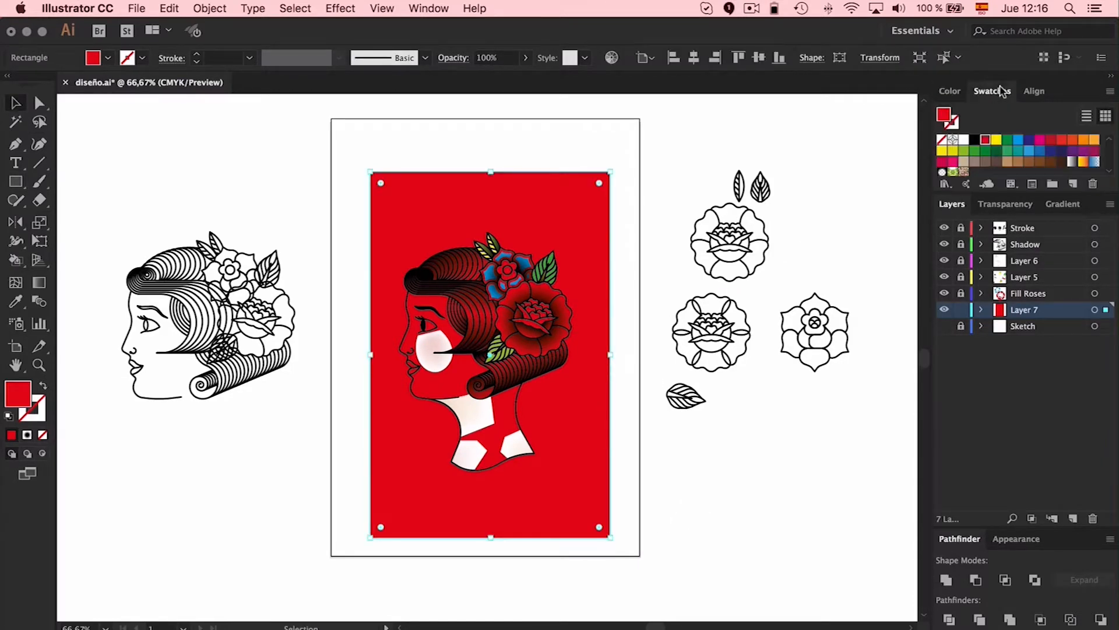
{"action": "left_click", "coordinate": [965, 185]}
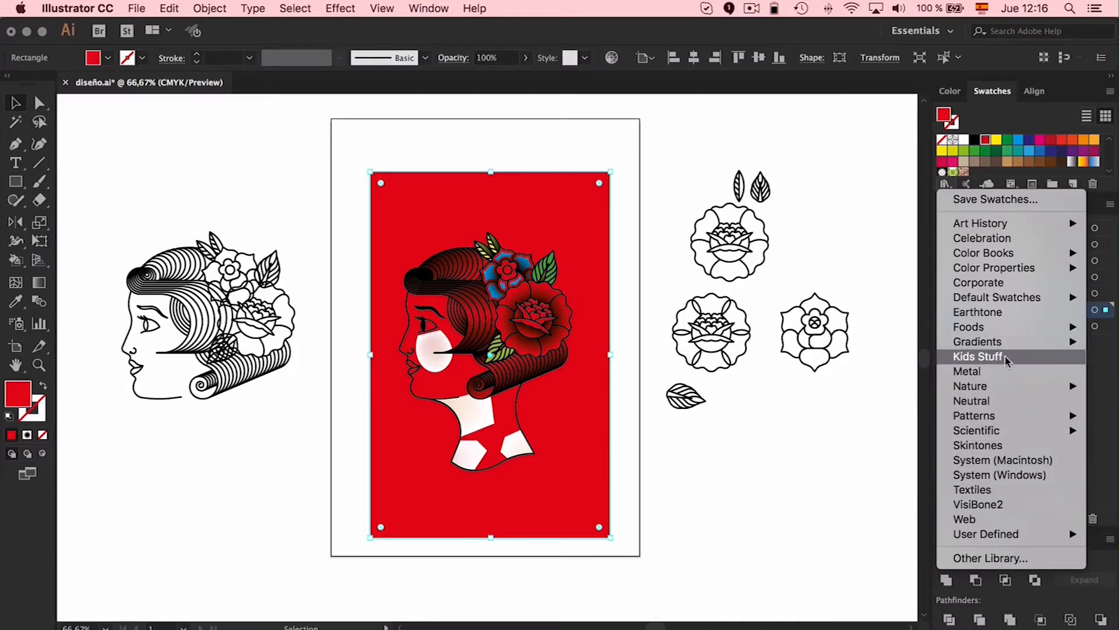
{"action": "mouse_move", "coordinate": [1004, 419]}
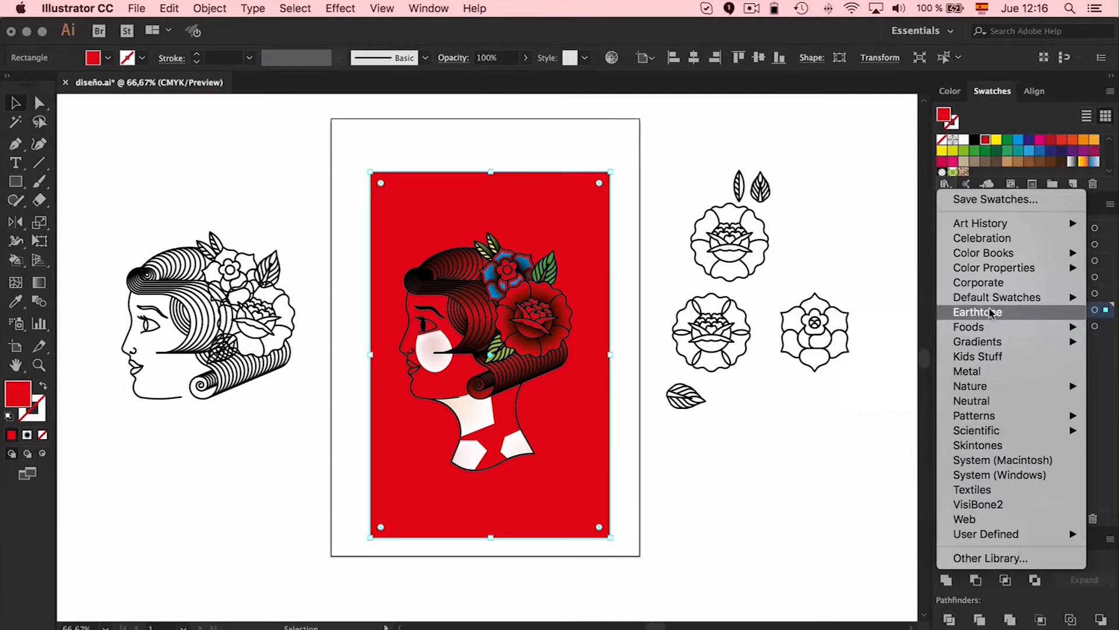
{"action": "left_click", "coordinate": [978, 445]}
{"action": "left_click", "coordinate": [729, 336]}
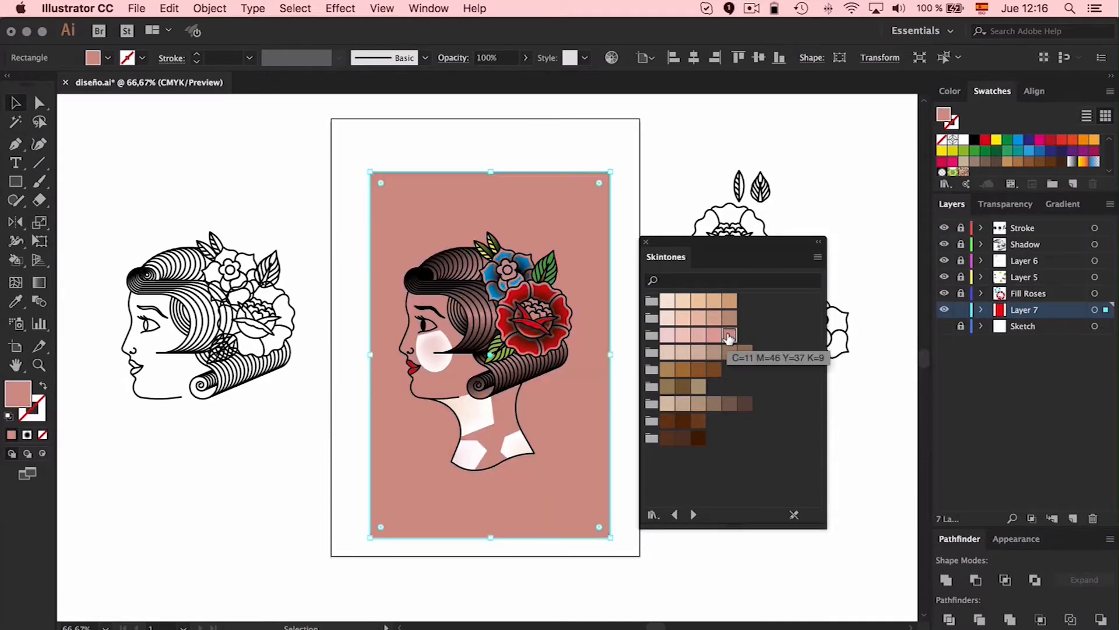
{"action": "left_click", "coordinate": [714, 301]}
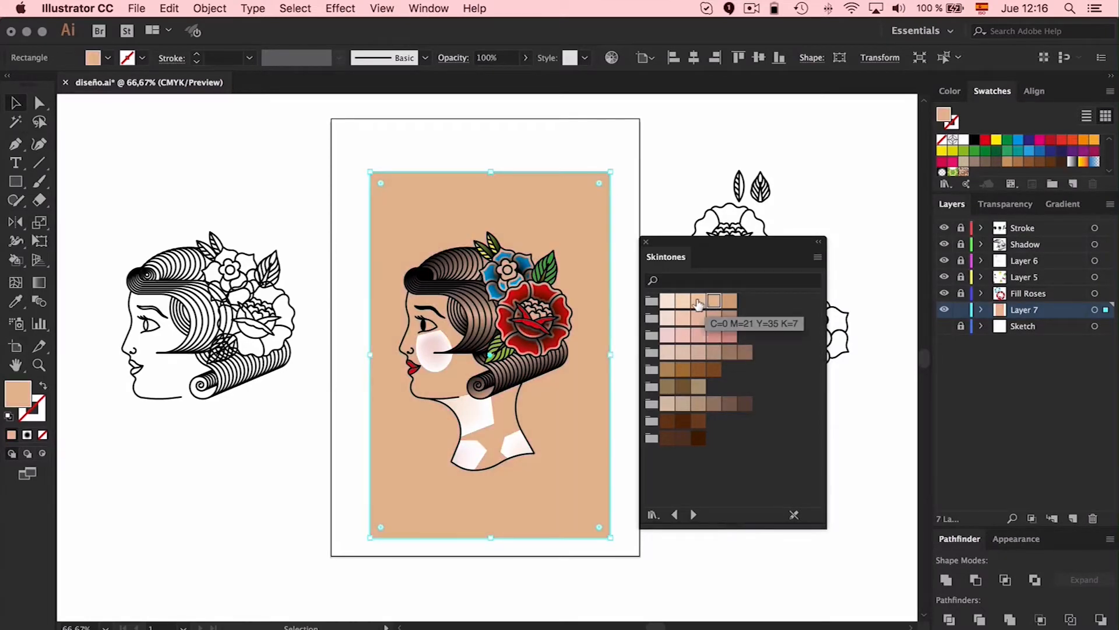
{"action": "left_click", "coordinate": [699, 301]}
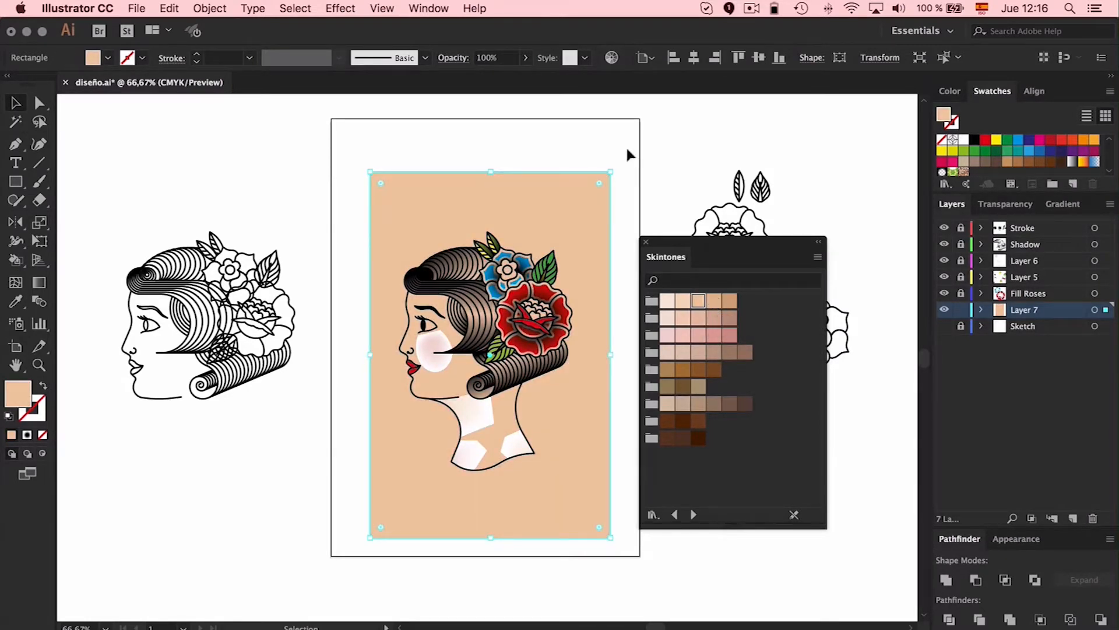
{"action": "left_click", "coordinate": [681, 131]}
{"action": "left_click", "coordinate": [645, 242]}
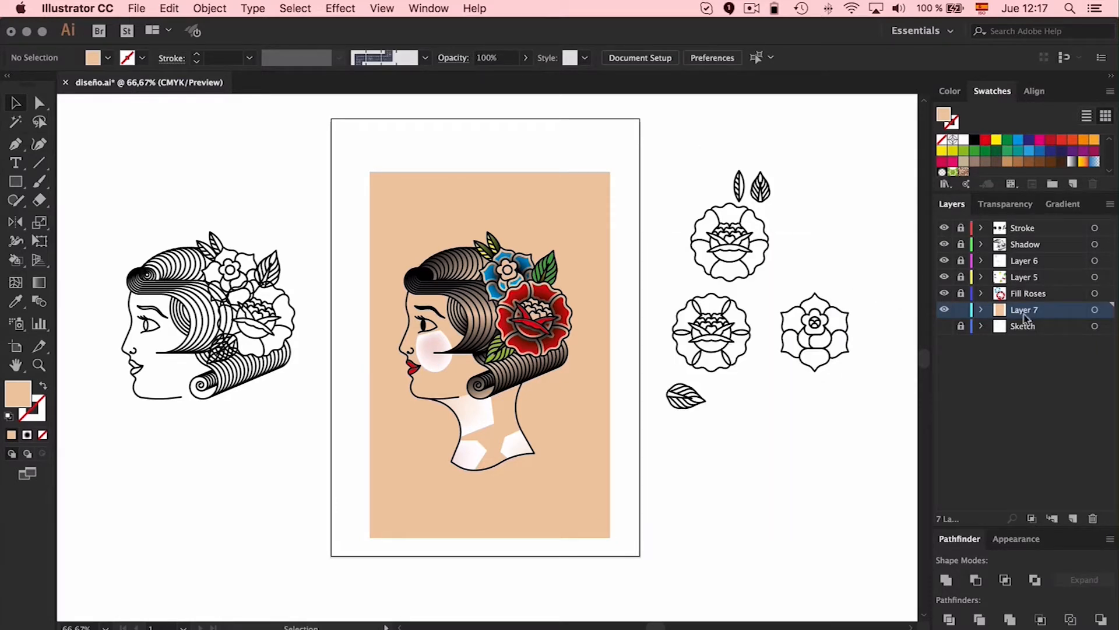
Unlock Layer 6, select all the cheek and neck mesh shapes, and set their blending mode to Multiply
{"action": "left_click", "coordinate": [961, 261]}
{"action": "left_click_drag", "start_coordinate": [361, 280], "coordinate": [544, 485]}
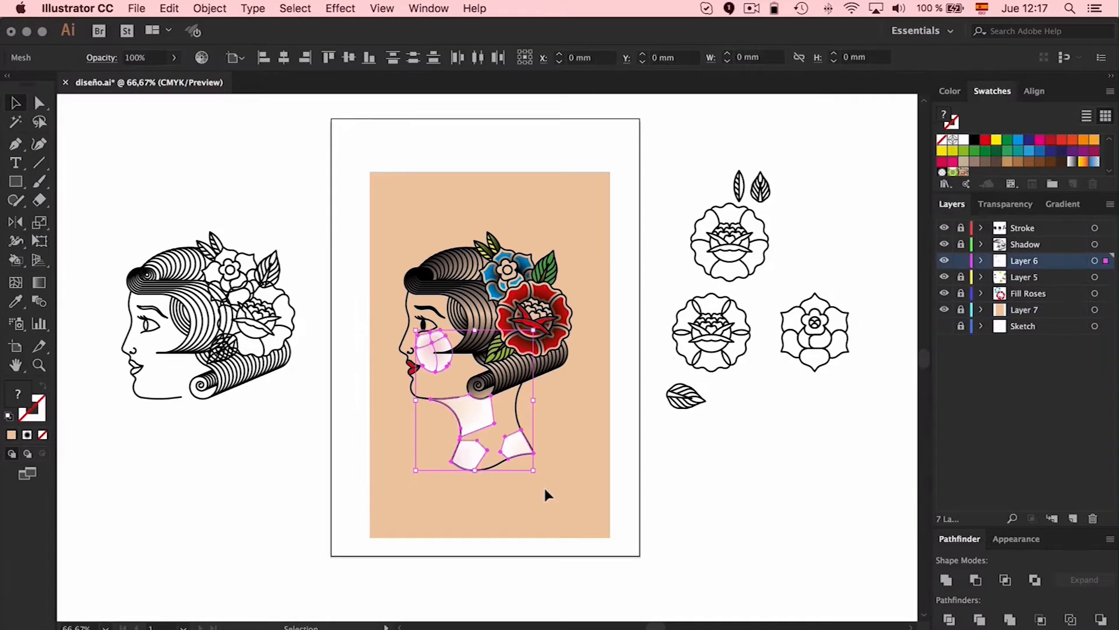
{"action": "left_click", "coordinate": [1017, 541]}
{"action": "left_click_drag", "start_coordinate": [985, 532], "coordinate": [994, 416]}
{"action": "left_click", "coordinate": [1003, 208]}
{"action": "left_click", "coordinate": [999, 230]}
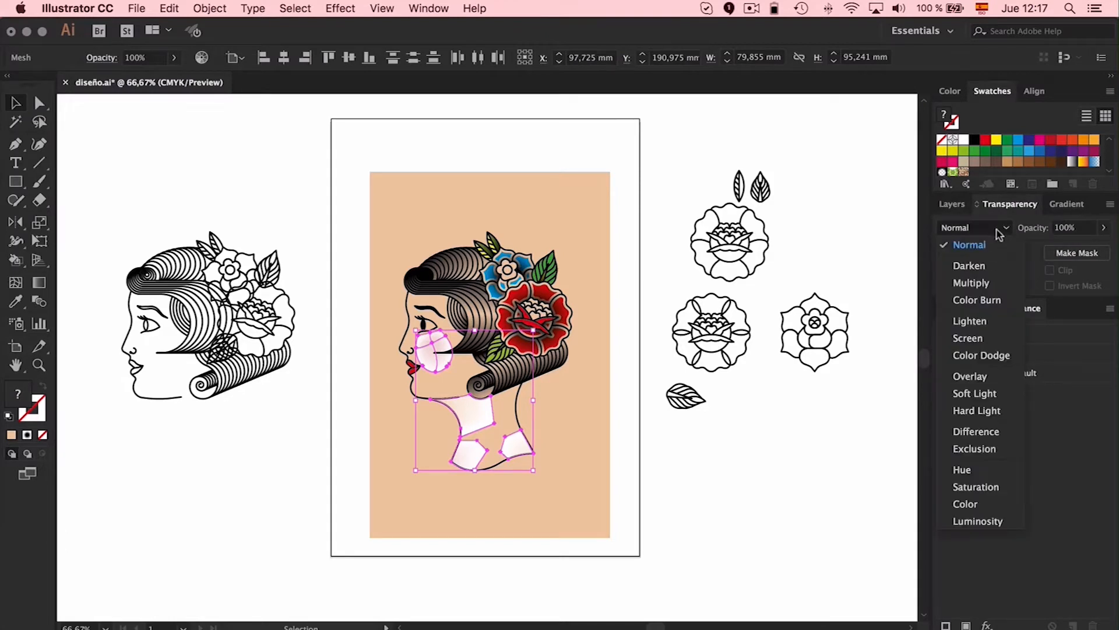
{"action": "left_click", "coordinate": [965, 281]}
{"action": "left_click", "coordinate": [747, 481]}
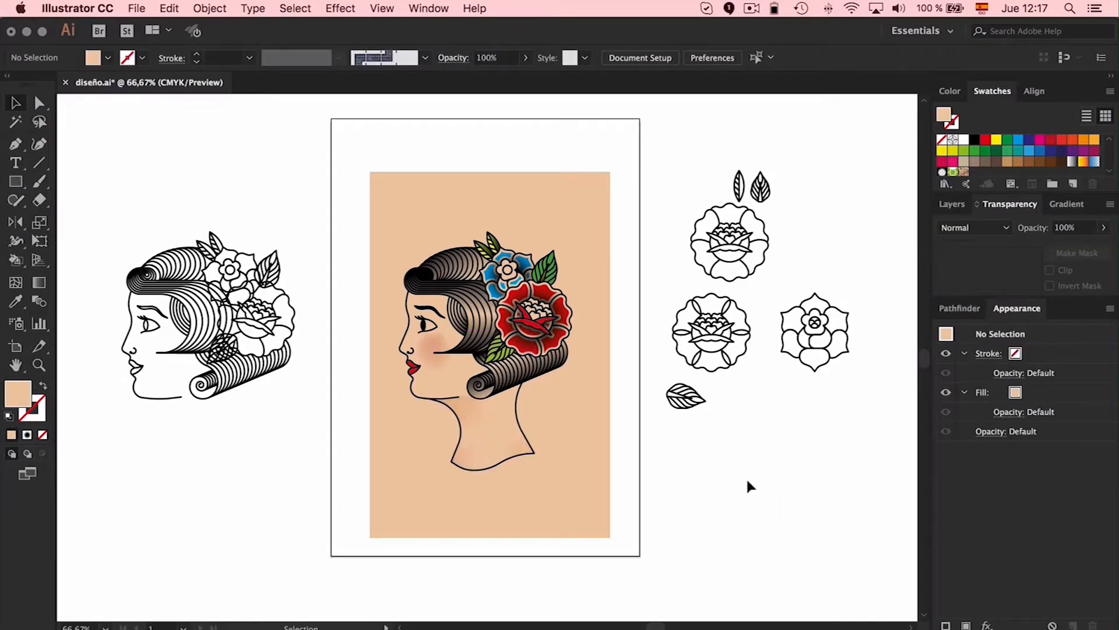
Unlock the Fill Roses layer and expand the Live Paint group containing the woman's flower fills
{"action": "key", "text": "super+1"}
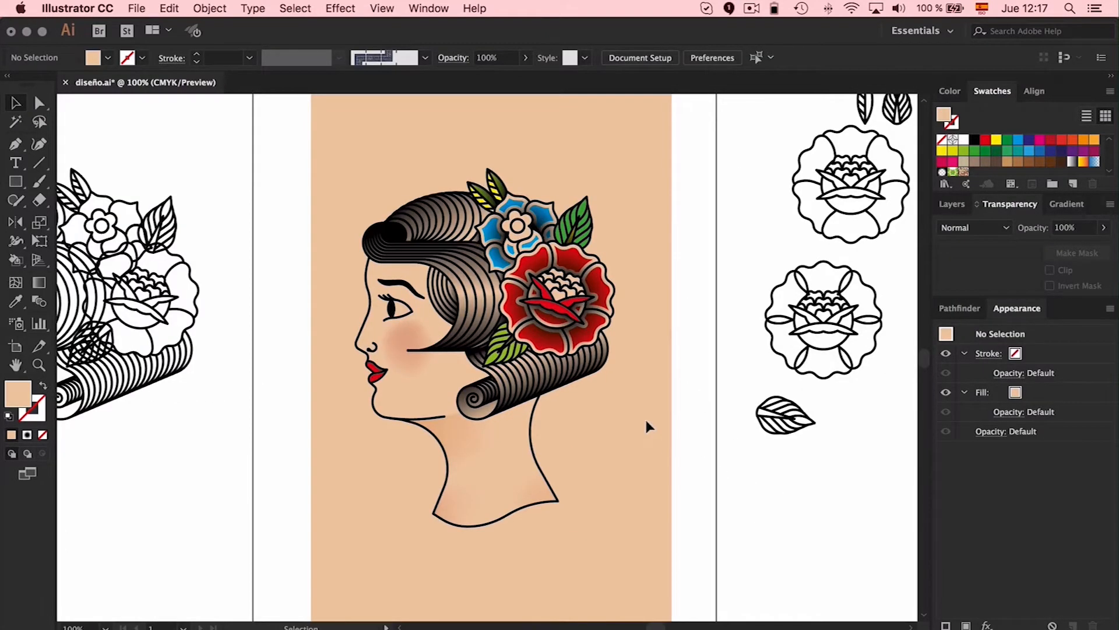
{"action": "scroll", "coordinate": [645, 417], "scroll_direction": "down", "scroll_amount": 2}
{"action": "scroll", "coordinate": [645, 417], "scroll_direction": "right", "scroll_amount": 1}
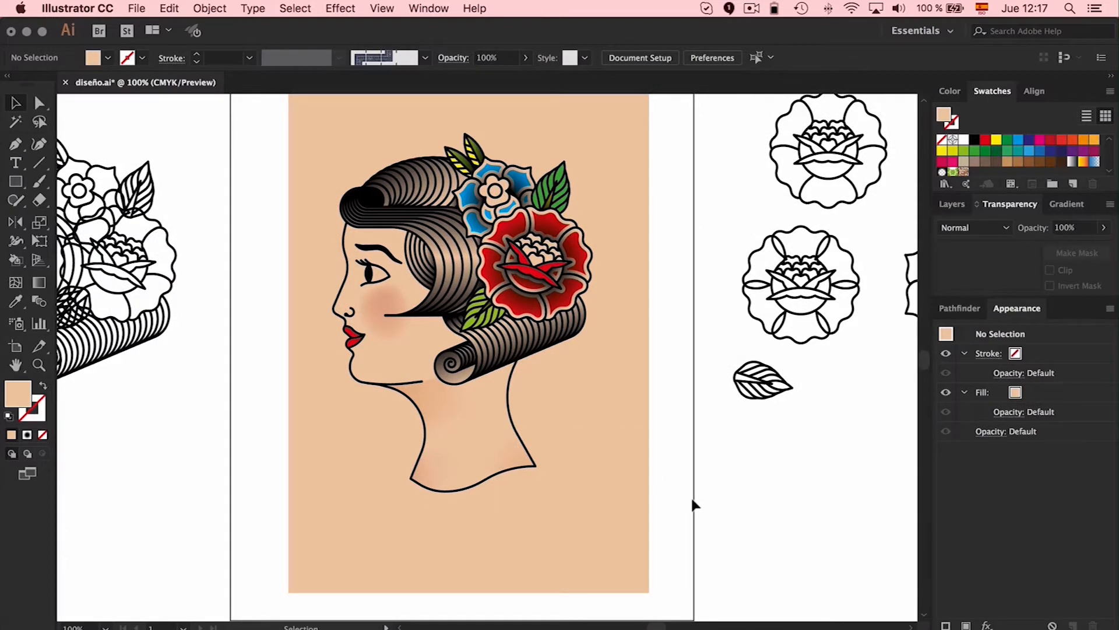
{"action": "left_click", "coordinate": [953, 204]}
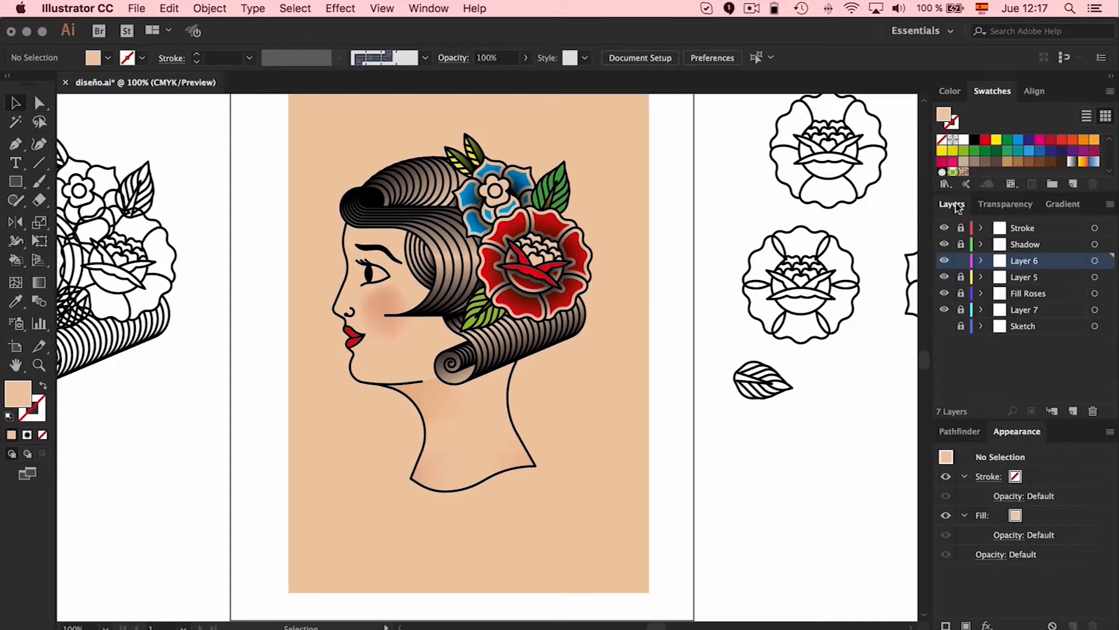
{"action": "left_click", "coordinate": [961, 293]}
{"action": "left_click", "coordinate": [516, 224]}
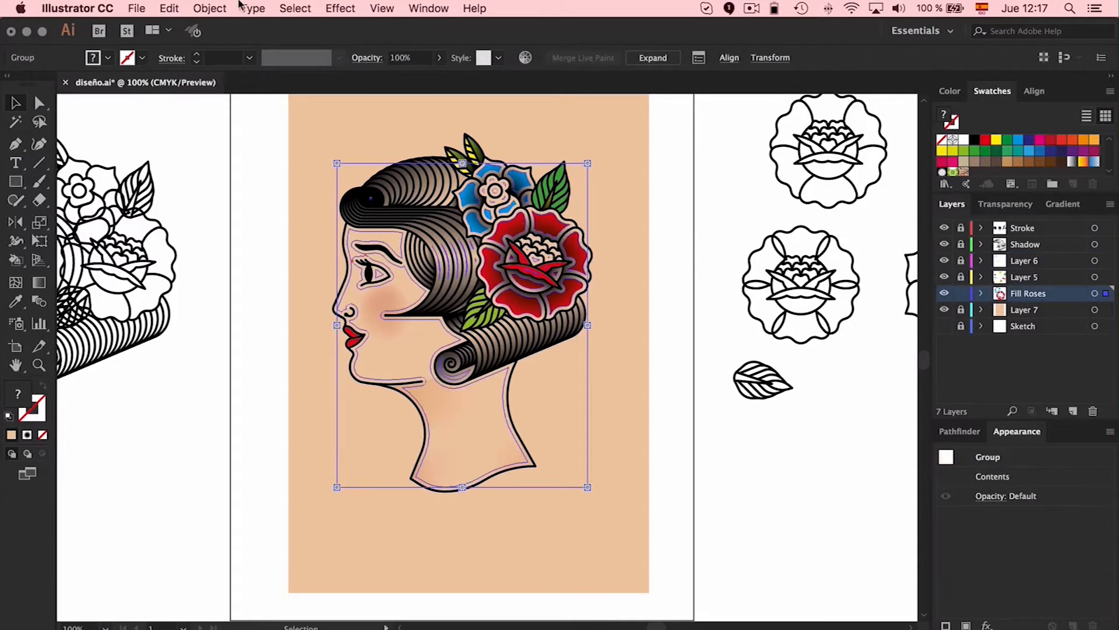
{"action": "left_click", "coordinate": [210, 8]}
{"action": "left_click", "coordinate": [226, 163]}
{"action": "left_click", "coordinate": [355, 327]}
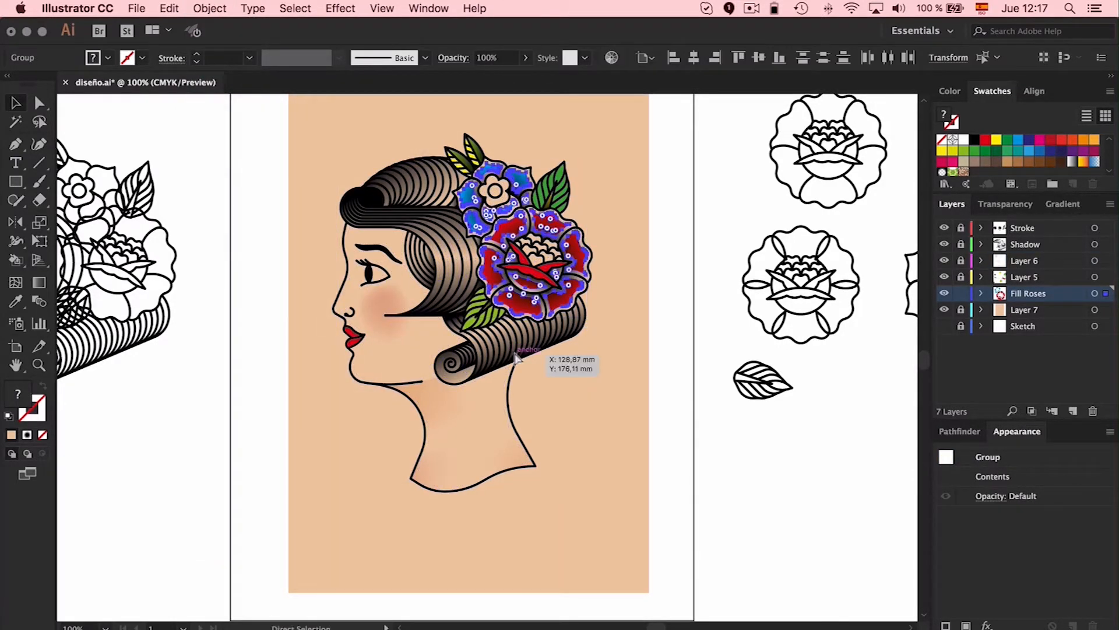
Select the expanded flower fills, ungroup them, and deselect everything
{"action": "left_click", "coordinate": [540, 360]}
{"action": "left_click", "coordinate": [531, 265]}
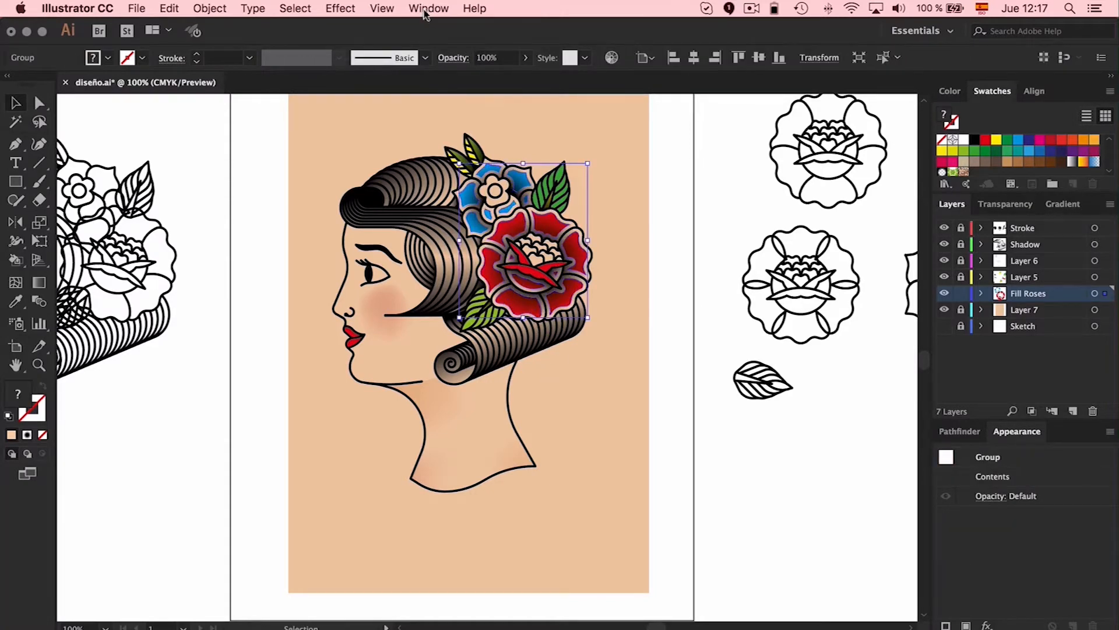
{"action": "key", "text": "super+shift+g"}
{"action": "left_click", "coordinate": [621, 376]}
Select all the rose petals sharing the same red fill and group them
{"action": "left_click", "coordinate": [532, 315]}
{"action": "left_click", "coordinate": [295, 8]}
{"action": "mouse_move", "coordinate": [303, 150]}
{"action": "left_click", "coordinate": [520, 208]}
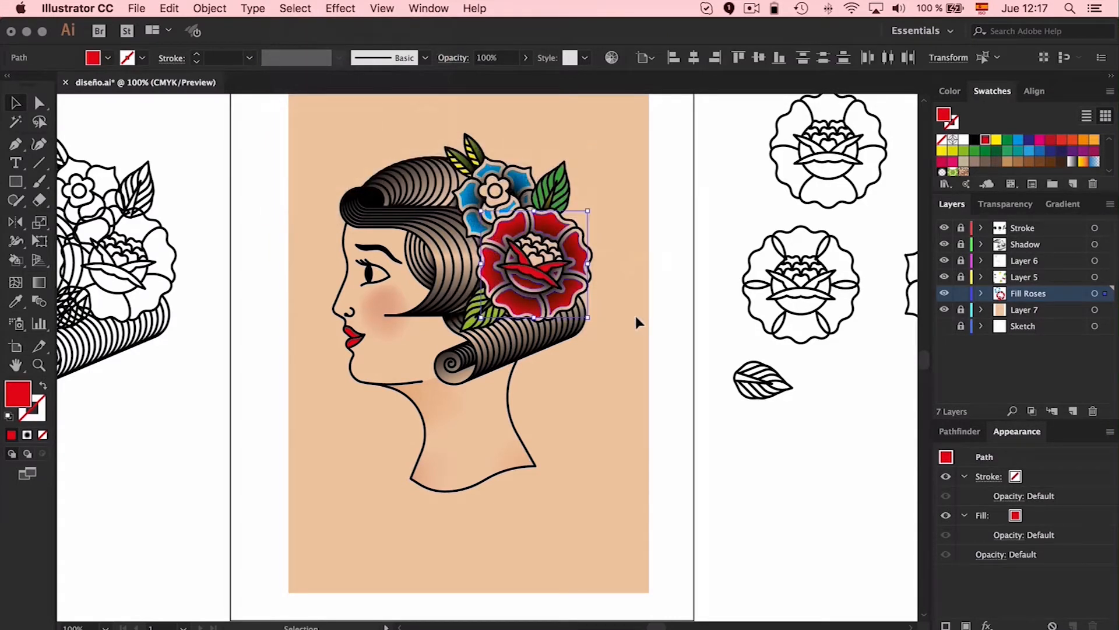
{"action": "key", "text": "super+g"}
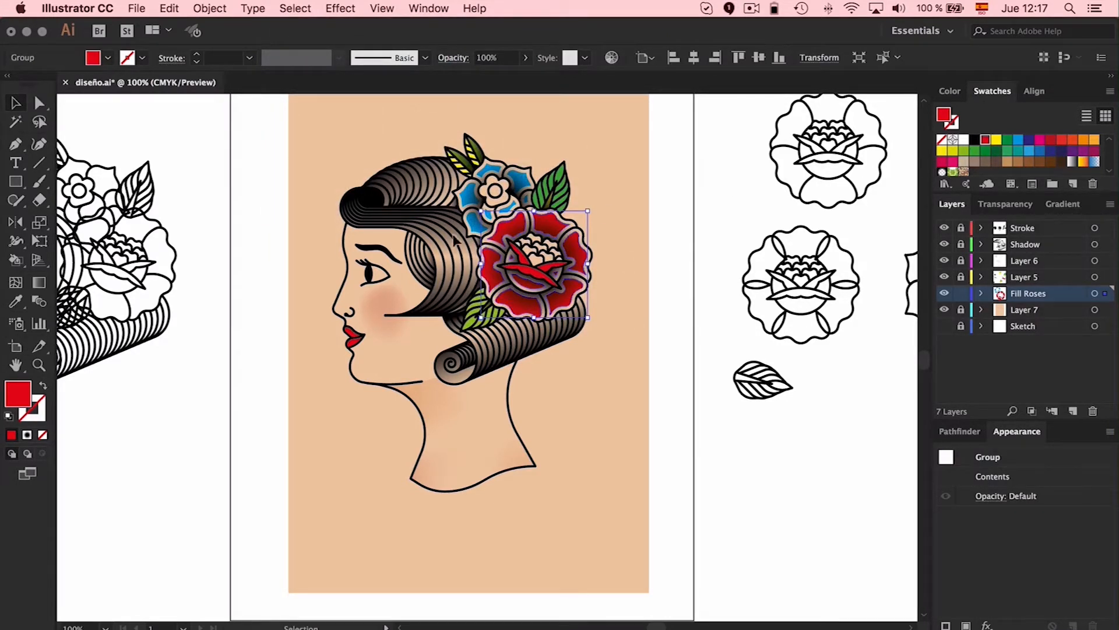
Change the grouped rose petals' fill to the lighter red #ef4354
{"action": "double_click", "coordinate": [19, 397]}
{"action": "mouse_move", "coordinate": [794, 300]}
{"action": "left_mouse_down"}
{"action": "mouse_move", "coordinate": [747, 293]}
{"action": "mouse_move", "coordinate": [765, 295]}
{"action": "left_mouse_up"}
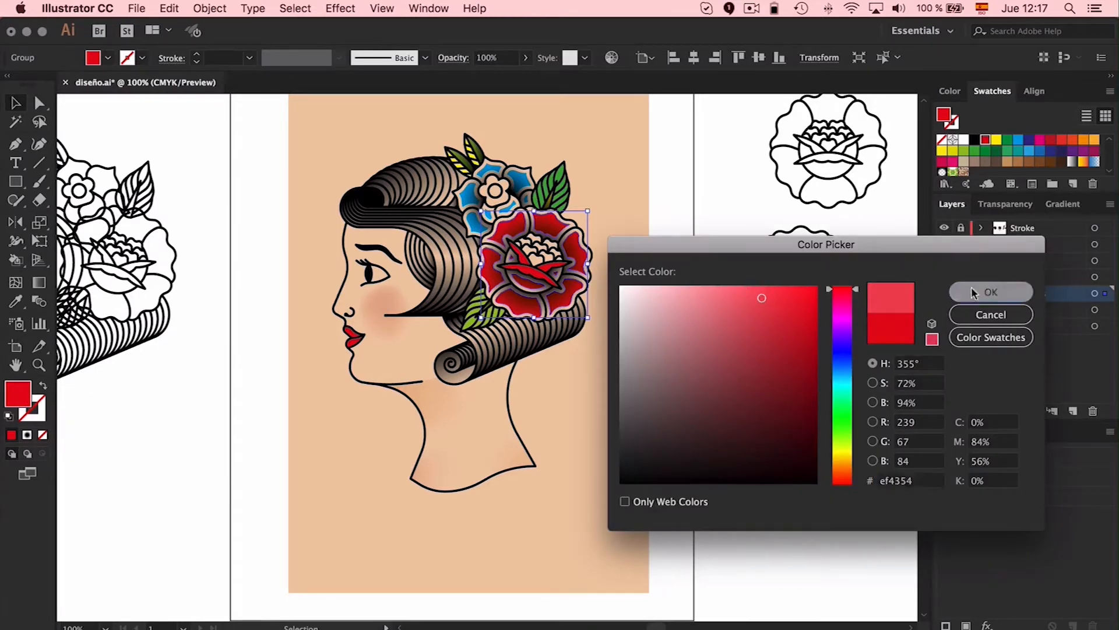
{"action": "left_click", "coordinate": [992, 291]}
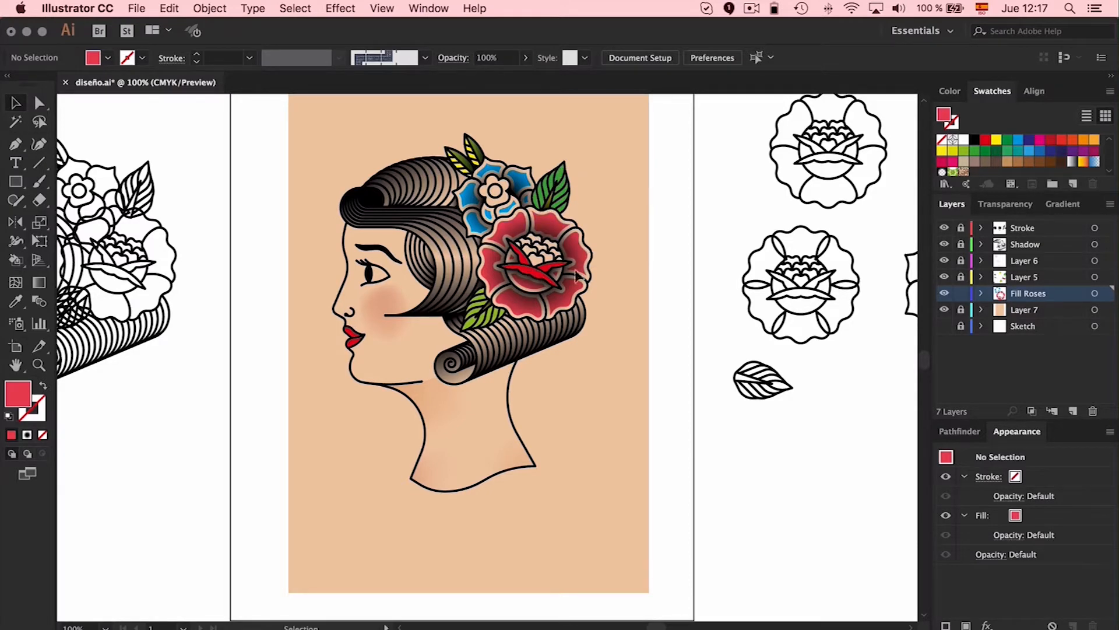
Select all the small flower's petals sharing the same blue fill and group them
{"action": "left_click", "coordinate": [520, 182]}
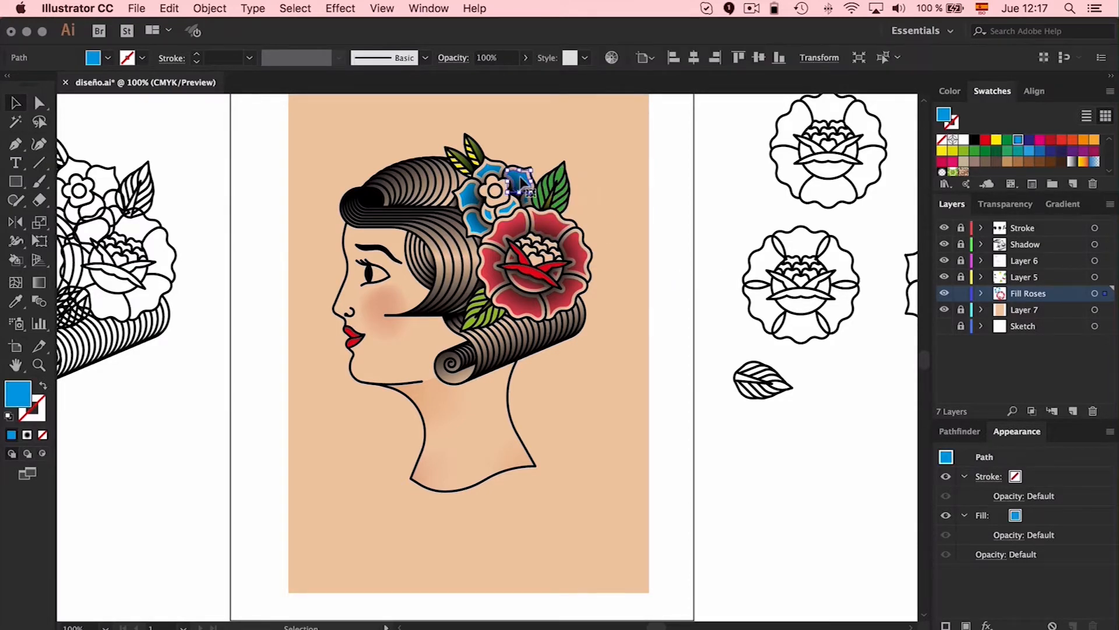
{"action": "left_click", "coordinate": [300, 8]}
{"action": "mouse_move", "coordinate": [303, 149]}
{"action": "left_click", "coordinate": [519, 212]}
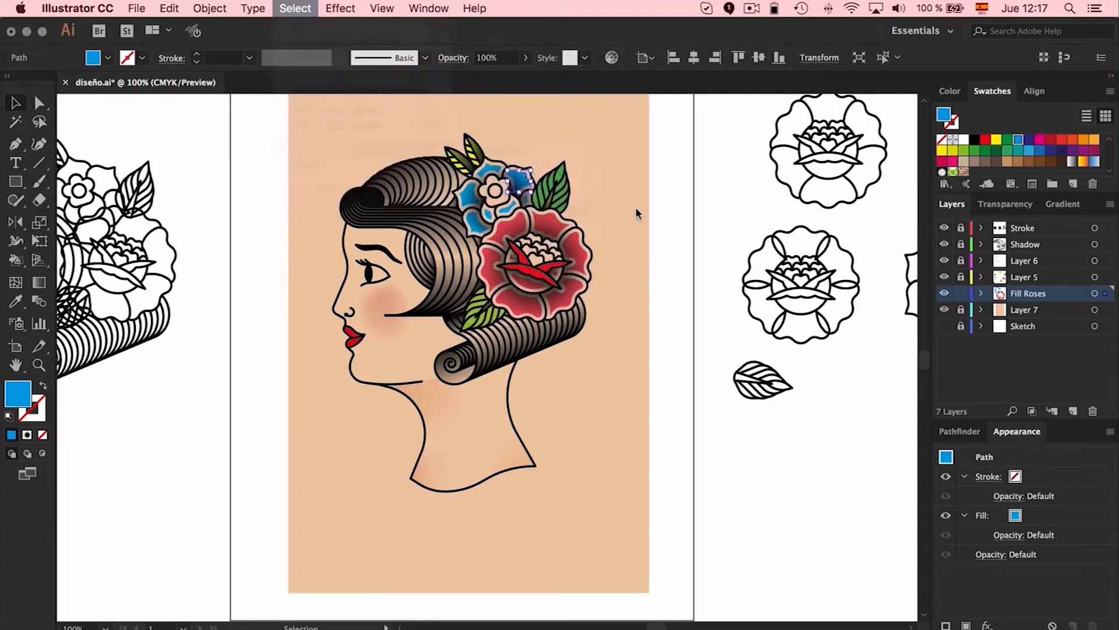
{"action": "key", "text": "super+g"}
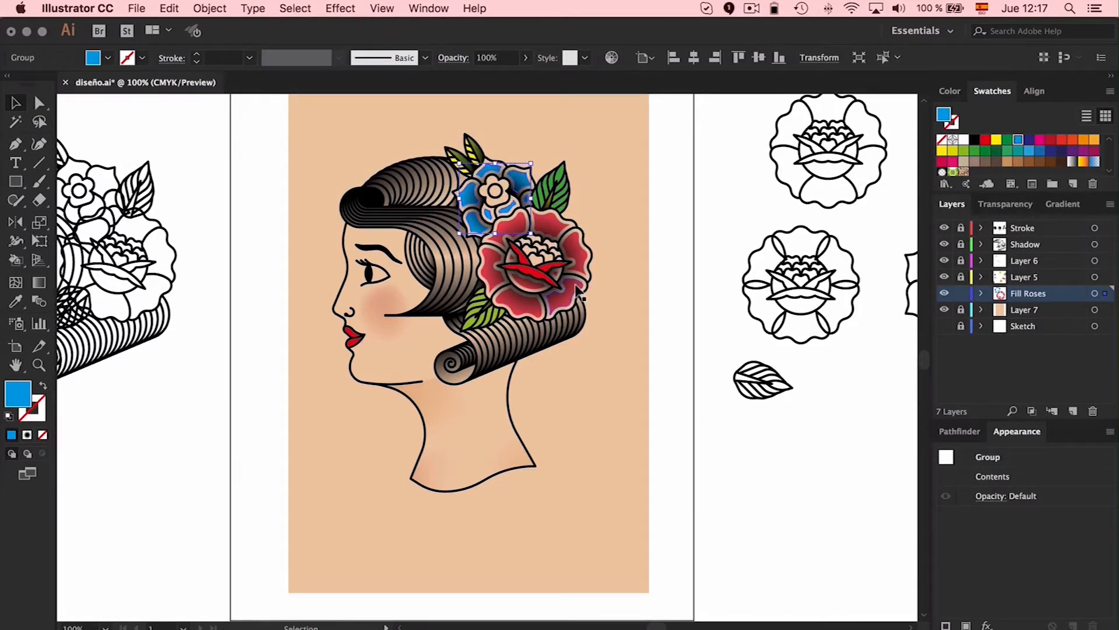
{"action": "key", "text": "i"}
{"action": "left_click", "coordinate": [579, 297]}
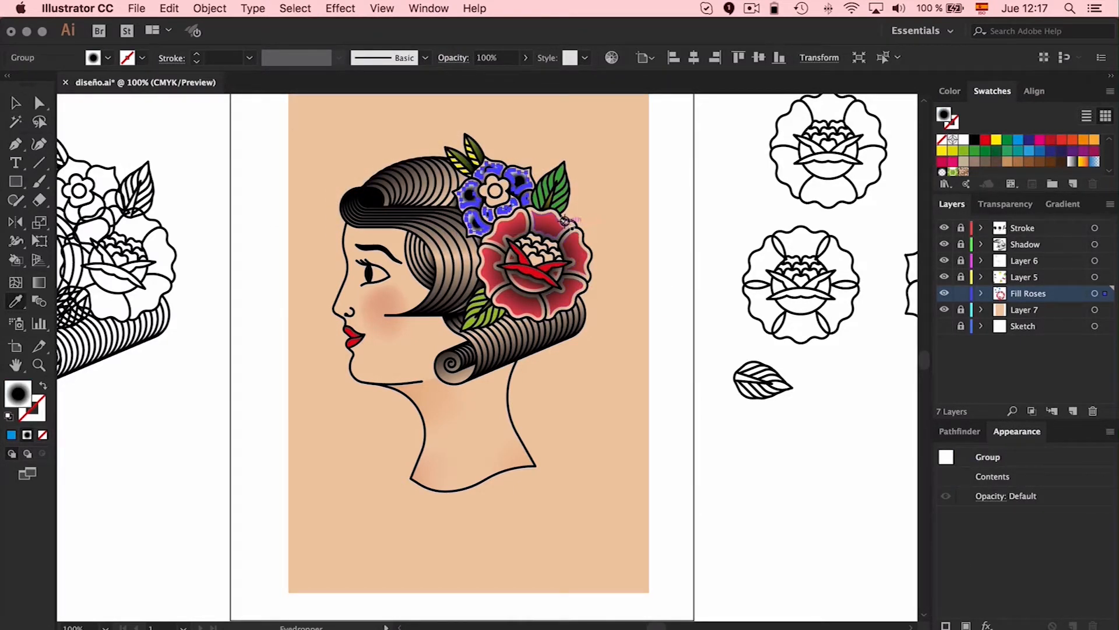
{"action": "key", "text": "v"}
{"action": "key", "text": "ctrl+z"}
Recolor the grouped blue petals with the red sampled from the large rose, hiding the Shadow layer only while sampling
{"action": "key", "text": "i"}
{"action": "left_click", "coordinate": [944, 243]}
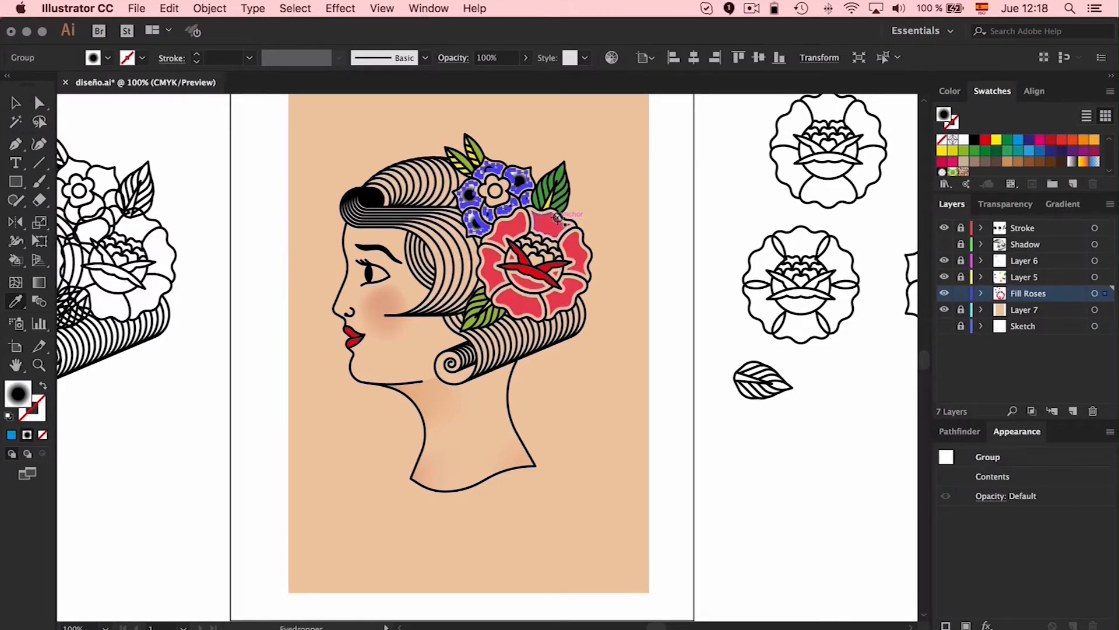
{"action": "left_click", "coordinate": [554, 227]}
{"action": "left_click", "coordinate": [555, 227]}
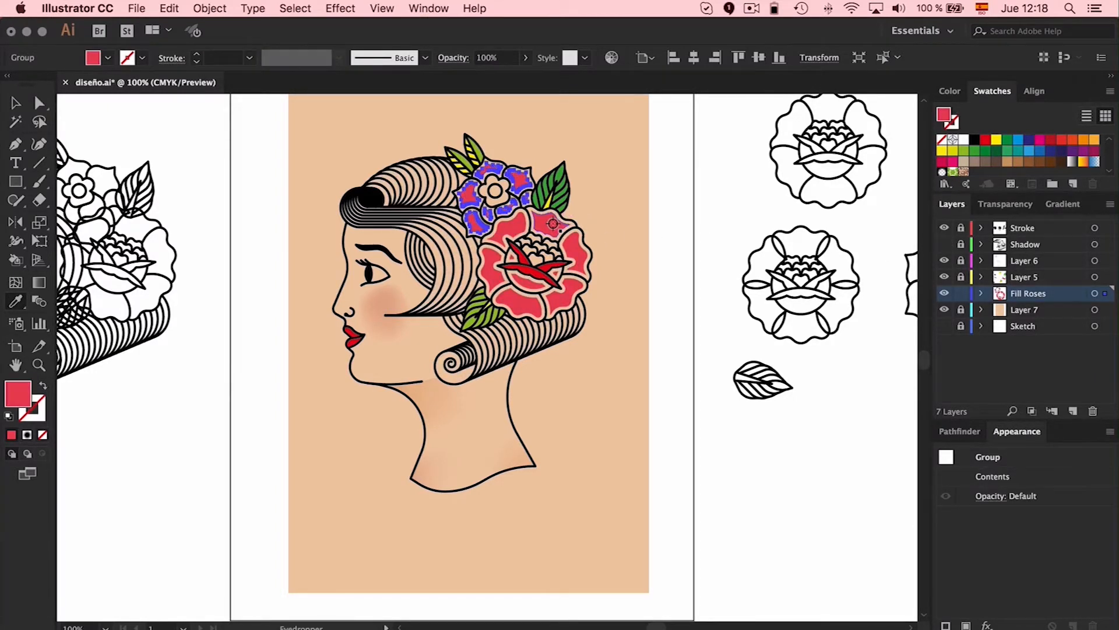
{"action": "left_click", "coordinate": [945, 244]}
{"action": "key", "text": "v"}
{"action": "left_click", "coordinate": [625, 175]}
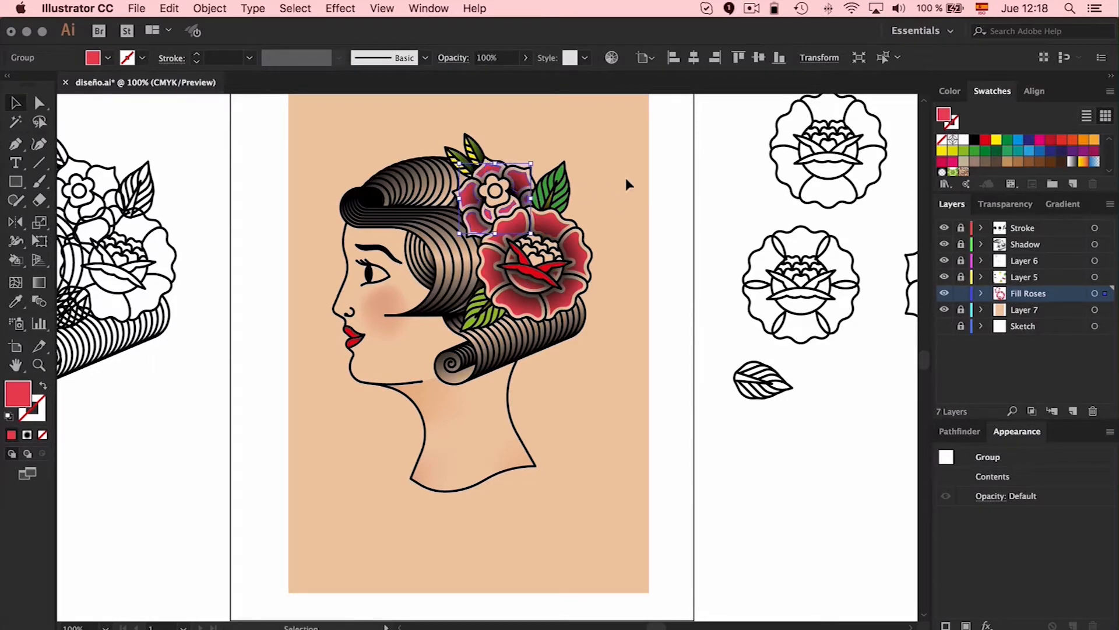
Expand the Live Paint group on Layer 5 containing the lips, leaves and rose-center fills, ungroup it, and deselect everything
{"action": "key", "text": "super+equal"}
{"action": "scroll", "coordinate": [676, 187], "scroll_direction": "up", "scroll_amount": 3}
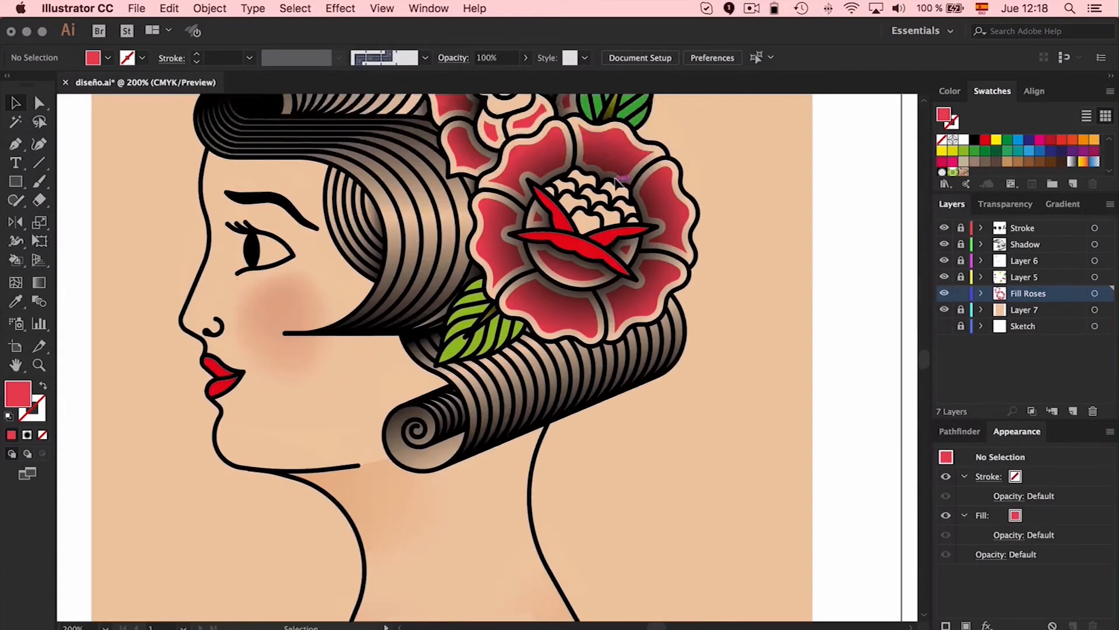
{"action": "scroll", "coordinate": [830, 245], "scroll_direction": "up", "scroll_amount": 2}
{"action": "scroll", "coordinate": [830, 245], "scroll_direction": "right", "scroll_amount": 1}
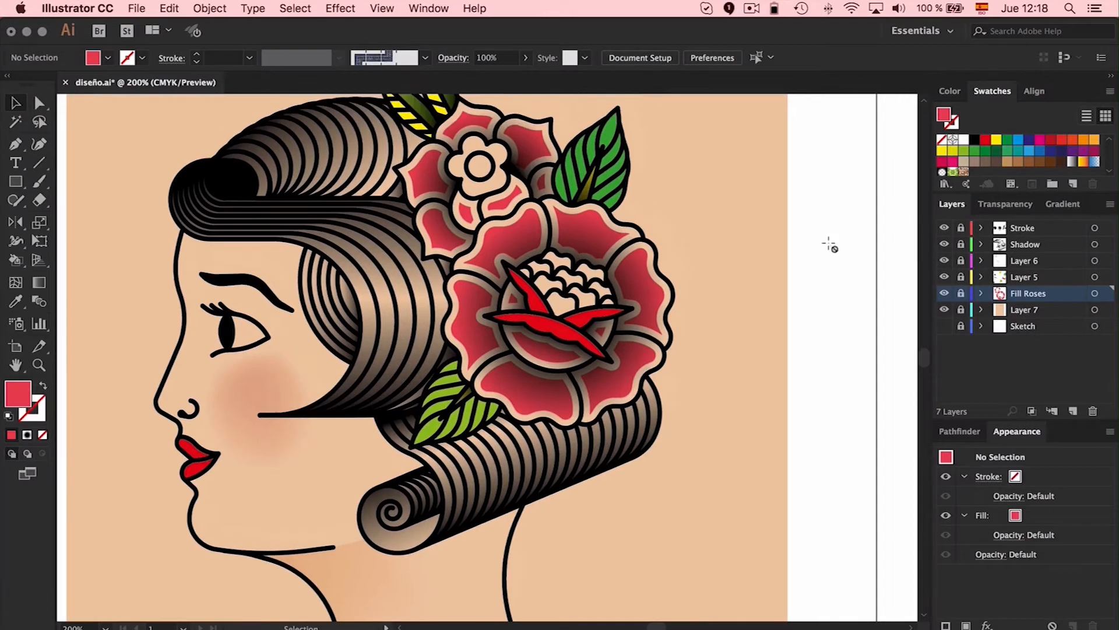
{"action": "left_click", "coordinate": [551, 330]}
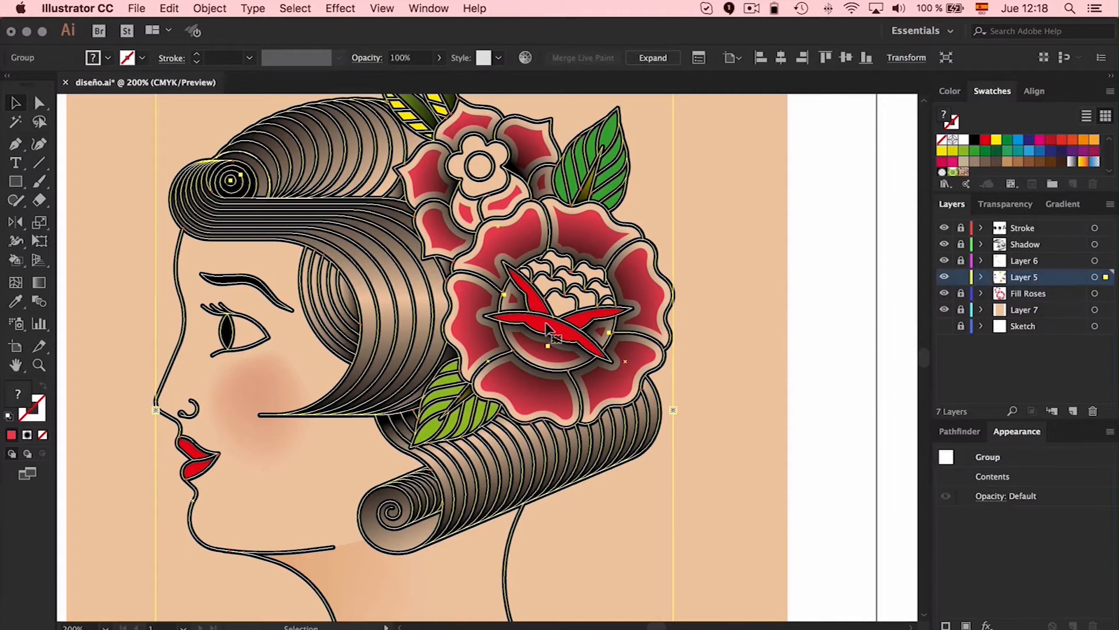
{"action": "left_click", "coordinate": [210, 8]}
{"action": "left_click", "coordinate": [221, 163]}
{"action": "left_click", "coordinate": [370, 333]}
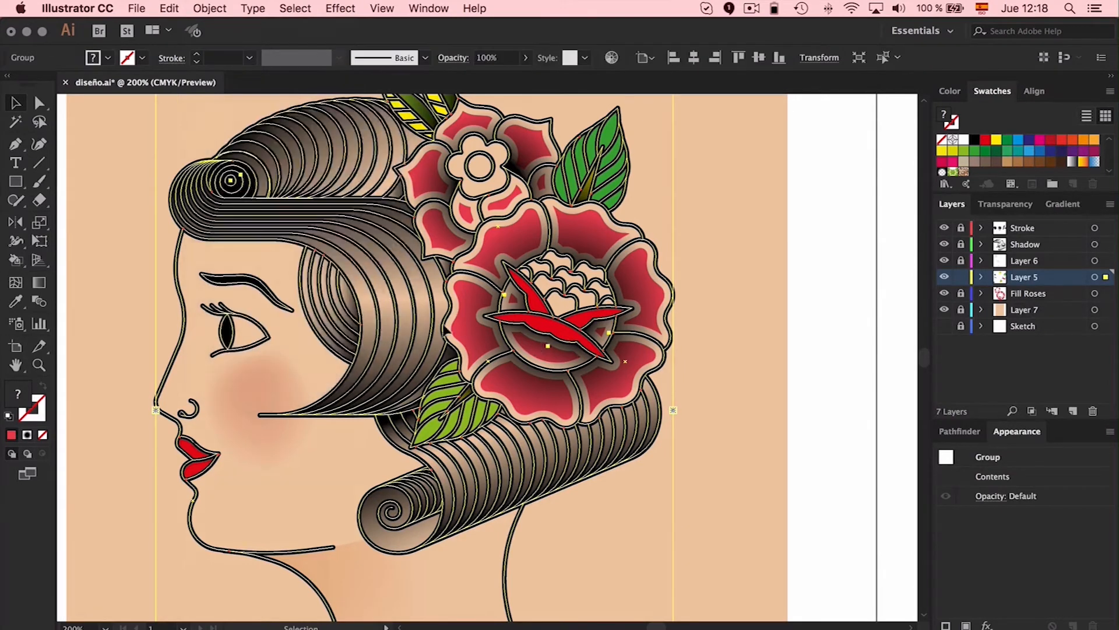
{"action": "left_click", "coordinate": [699, 236]}
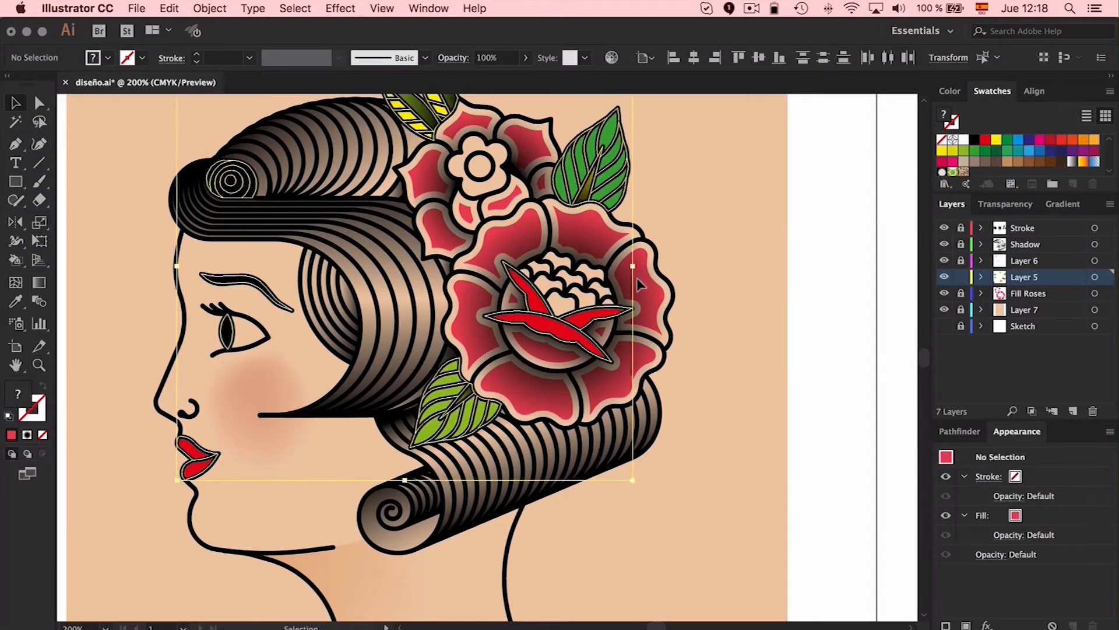
Recolor the lips and the rose's central leaves, all sharing the bright red fill, with the lighter red of the petals
{"action": "left_click", "coordinate": [552, 334]}
{"action": "left_click", "coordinate": [308, 7]}
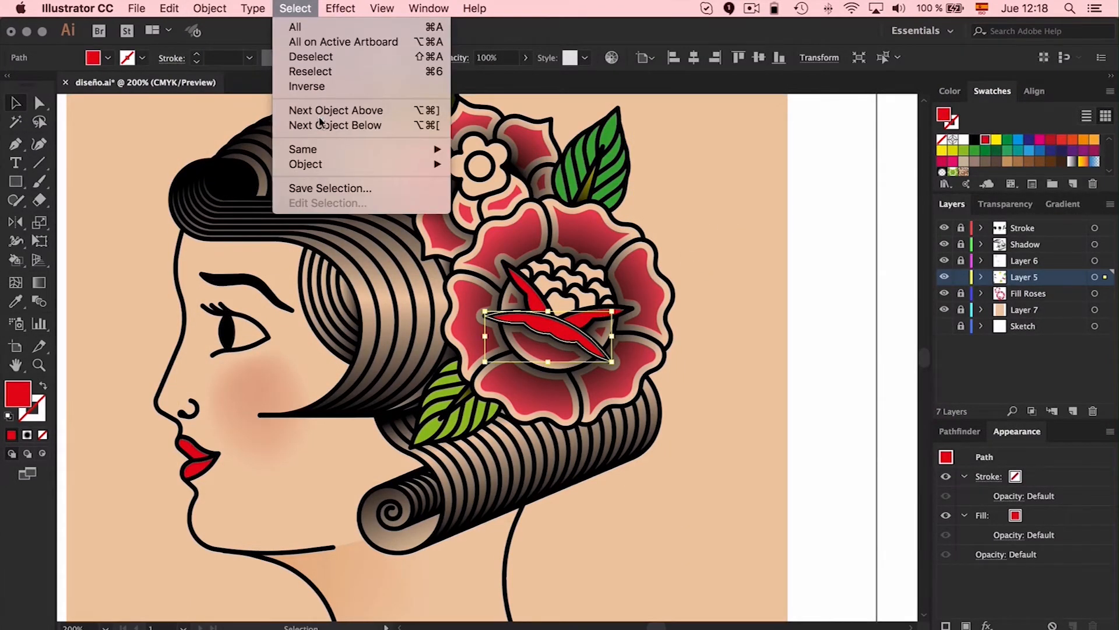
{"action": "mouse_move", "coordinate": [329, 152]}
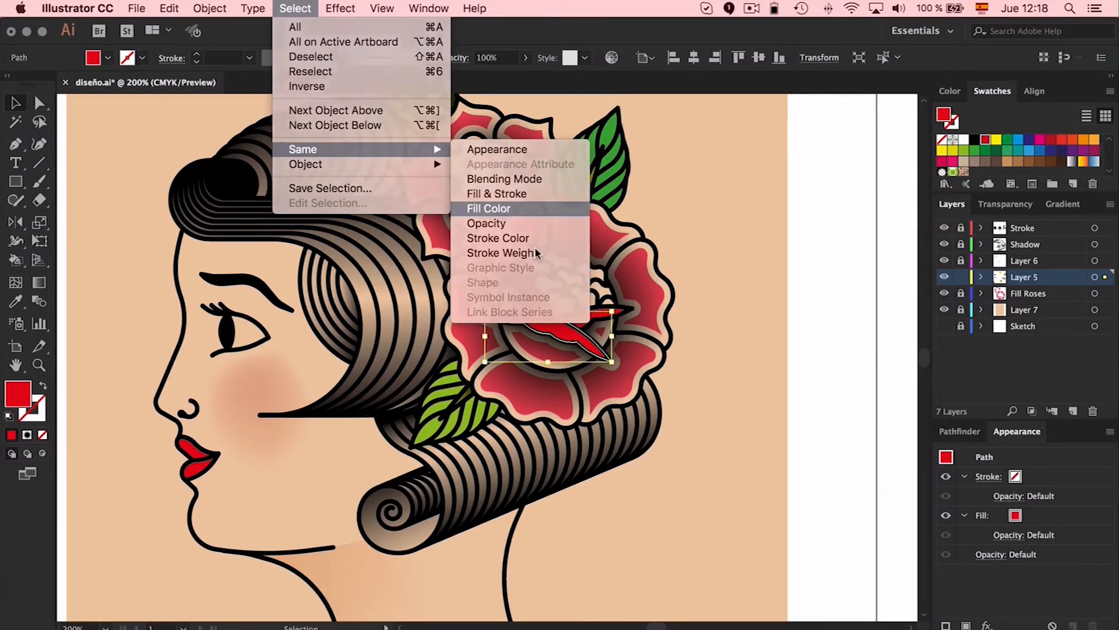
{"action": "left_click", "coordinate": [489, 208]}
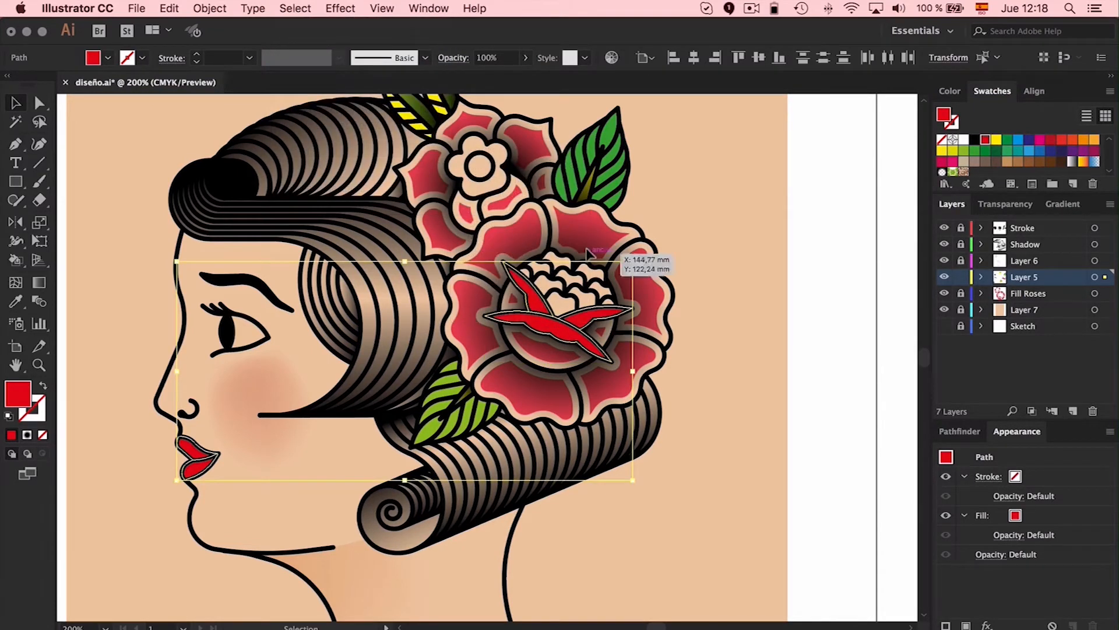
{"action": "left_click", "coordinate": [945, 244]}
{"action": "key", "text": "b"}
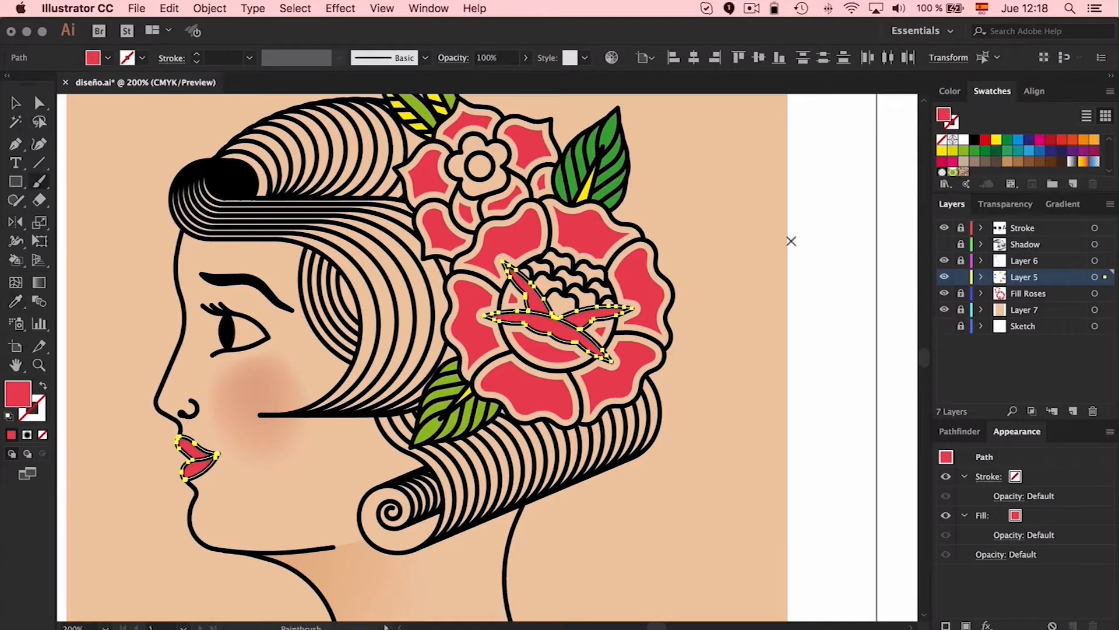
{"action": "key", "text": "shift+super+a"}
{"action": "left_click", "coordinate": [944, 244]}
{"action": "scroll", "coordinate": [467, 402], "scroll_direction": "down", "scroll_amount": 1}
Select all the light green leaf fills sharing the same color and change them to teal
{"action": "key", "text": "v"}
{"action": "left_click", "coordinate": [429, 427]}
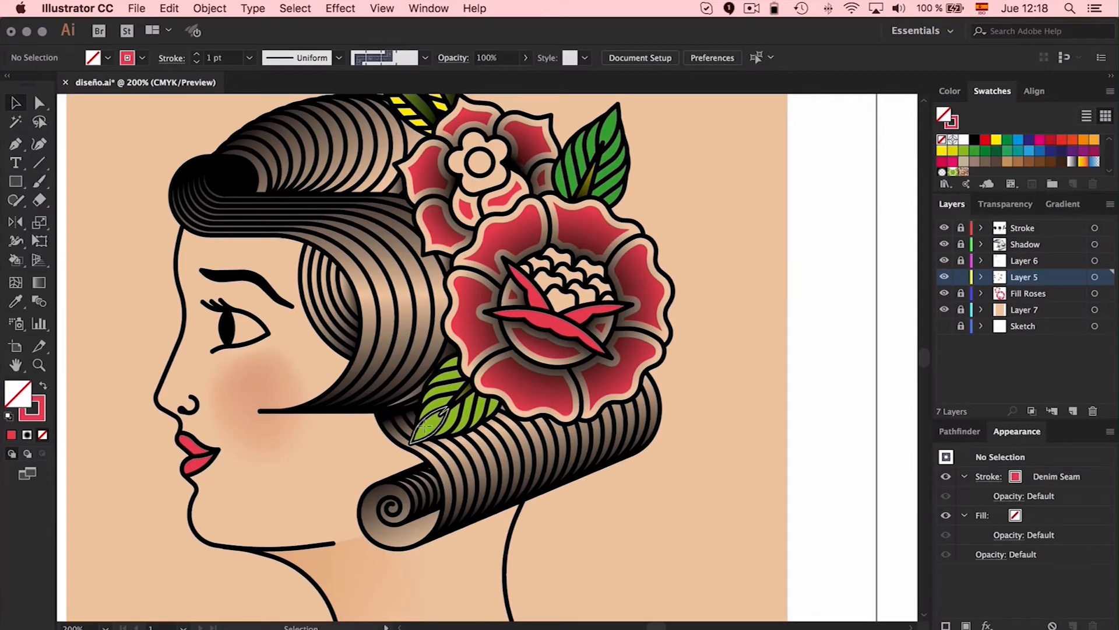
{"action": "left_click", "coordinate": [297, 8]}
{"action": "mouse_move", "coordinate": [343, 154]}
{"action": "left_click", "coordinate": [488, 208]}
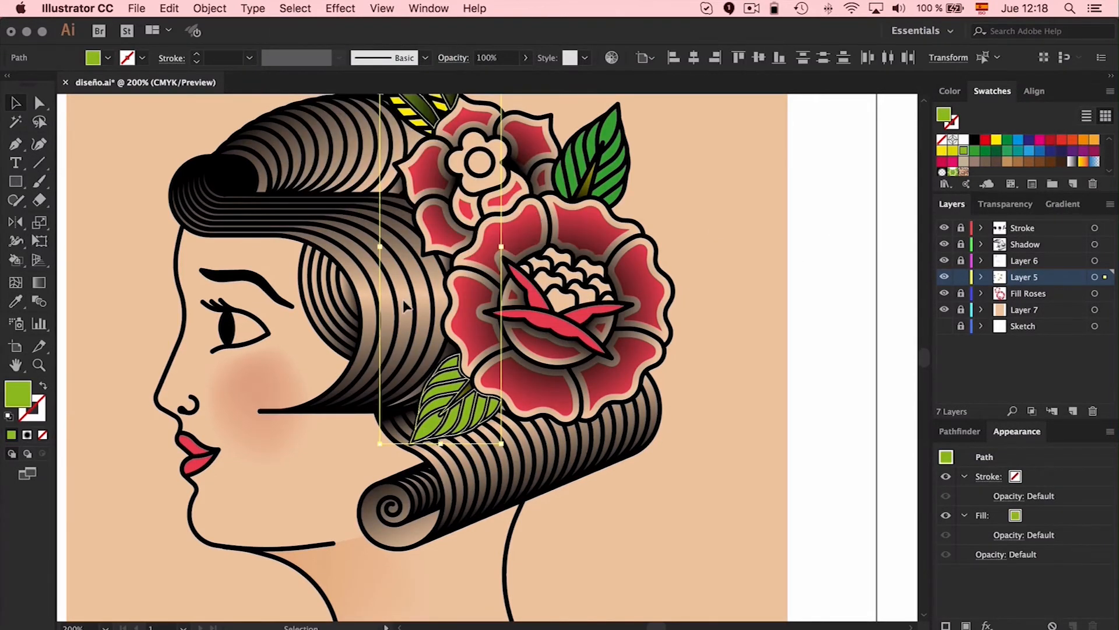
{"action": "left_click", "coordinate": [1007, 152]}
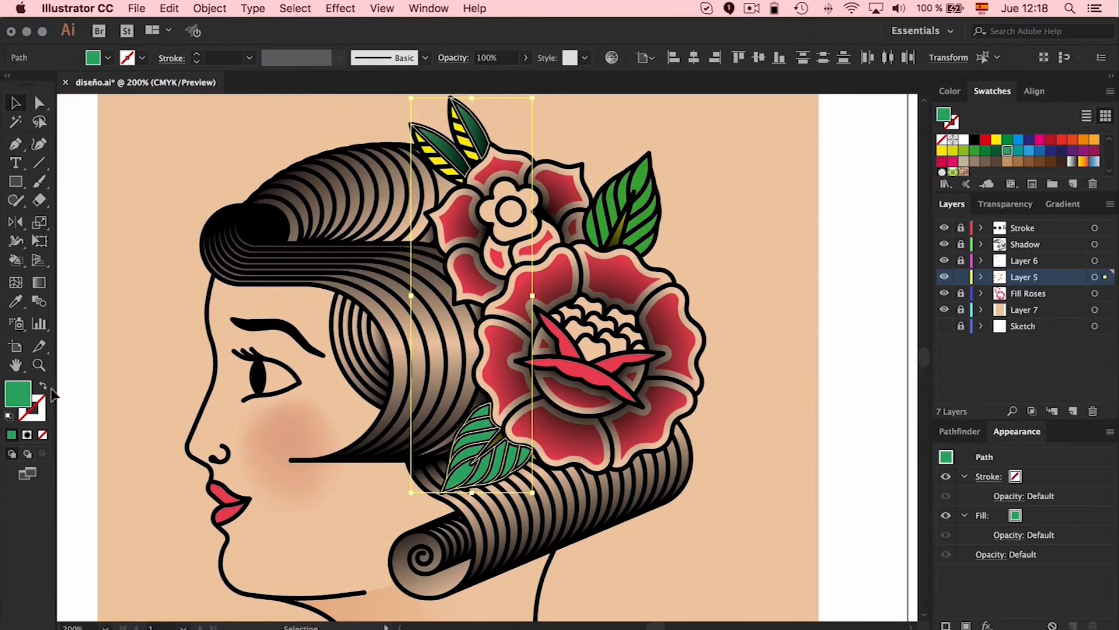
{"action": "double_click", "coordinate": [18, 394]}
{"action": "left_click", "coordinate": [990, 292]}
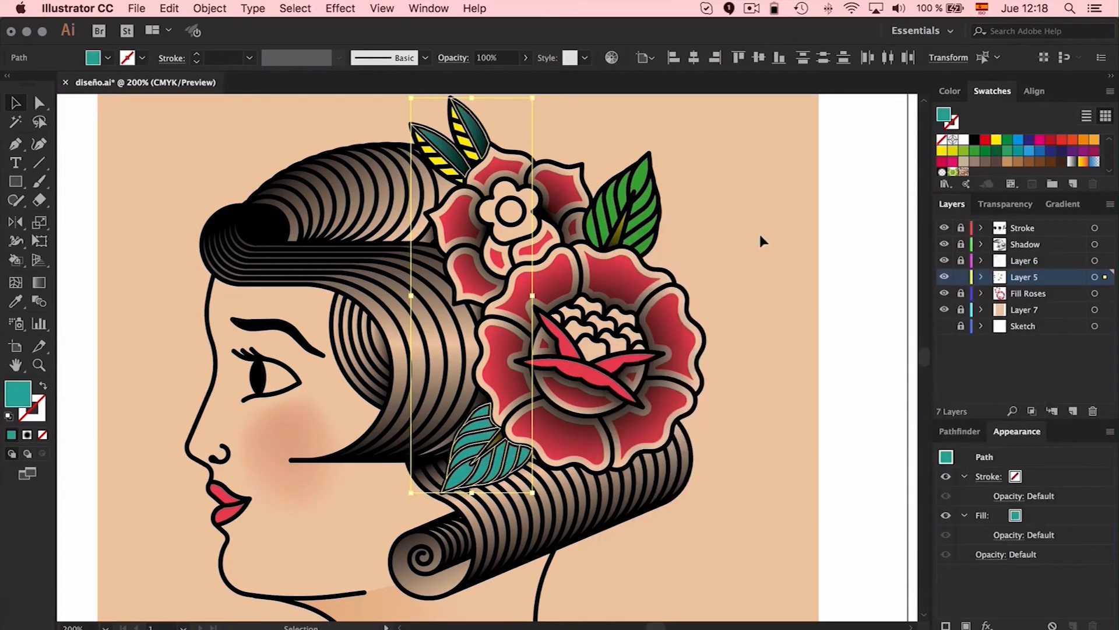
Select the dark green fills of the upper leaf, hide the Shadow layer, and give them the teal of the other leaves
{"action": "left_click", "coordinate": [639, 175]}
{"action": "left_click", "coordinate": [291, 7]}
{"action": "left_click", "coordinate": [489, 208]}
{"action": "left_click", "coordinate": [944, 244]}
{"action": "key", "text": "i"}
{"action": "left_click", "coordinate": [477, 121]}
{"action": "key", "text": "v"}
{"action": "key", "text": "i"}
{"action": "left_click", "coordinate": [475, 127]}
{"action": "key", "text": "v"}
Select all the yellow leaf accents sharing the same fill and change them to a green swatch
{"action": "left_click", "coordinate": [466, 143]}
{"action": "left_click", "coordinate": [295, 8]}
{"action": "mouse_move", "coordinate": [315, 149]}
{"action": "left_click", "coordinate": [508, 210]}
{"action": "left_click", "coordinate": [616, 239]}
{"action": "left_click", "coordinate": [295, 8]}
{"action": "left_click", "coordinate": [570, 222]}
{"action": "left_click", "coordinate": [1017, 150]}
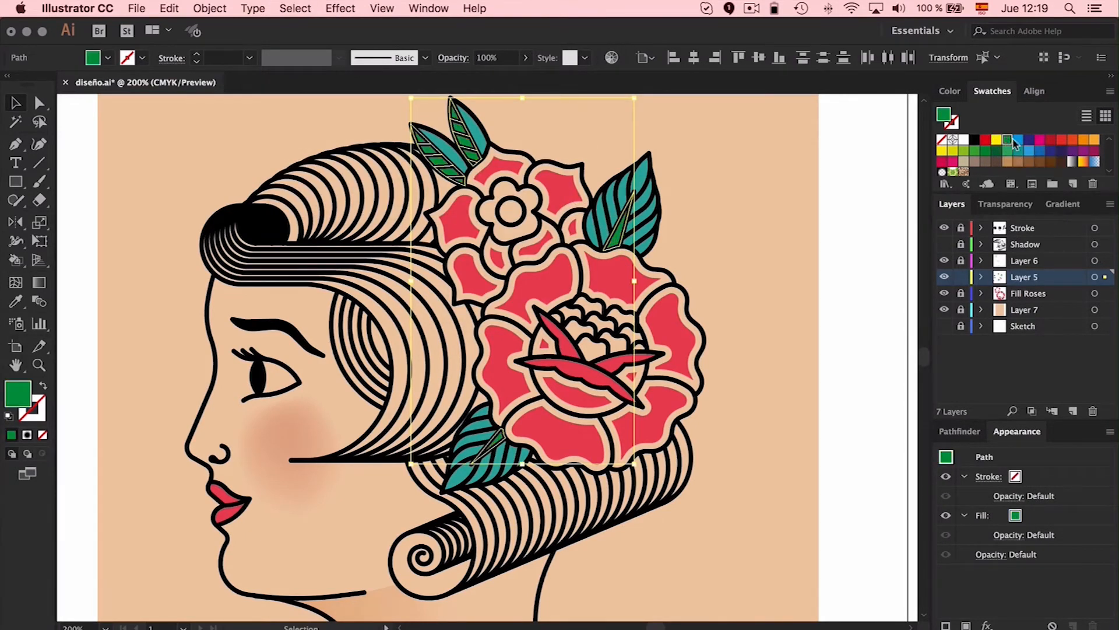
Recolor the selected leaf accents with a darker shade of the leaves' teal
{"action": "key", "text": "i"}
{"action": "left_click", "coordinate": [639, 178]}
{"action": "double_click", "coordinate": [18, 393]}
{"action": "mouse_move", "coordinate": [856, 388]}
{"action": "left_mouse_down"}
{"action": "mouse_move", "coordinate": [858, 374]}
{"action": "mouse_move", "coordinate": [858, 387]}
{"action": "left_mouse_up"}
{"action": "left_click_drag", "start_coordinate": [775, 377], "coordinate": [796, 389]}
{"action": "key", "text": "Return"}
{"action": "key", "text": "v"}
{"action": "left_click", "coordinate": [772, 249]}
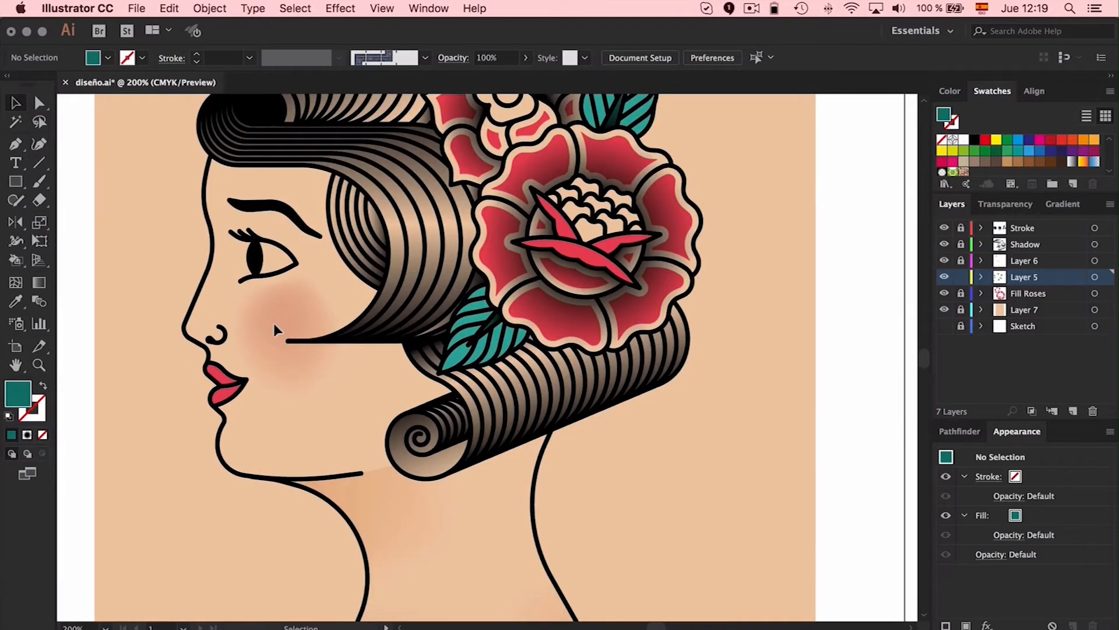
Recolor the cheek blush mesh point with the red sampled from the rose petals
{"action": "key", "text": "a"}
{"action": "left_click", "coordinate": [274, 323]}
{"action": "key", "text": "i"}
{"action": "left_click", "coordinate": [572, 250]}
{"action": "key", "text": "v"}
{"action": "left_click", "coordinate": [747, 263]}
Lower the opacity of the selected point in the cheek blush mesh
{"action": "scroll", "coordinate": [747, 263], "scroll_direction": "left", "scroll_amount": 2}
{"action": "key", "text": "a"}
{"action": "left_click", "coordinate": [337, 311]}
{"action": "key", "text": "v"}
{"action": "left_click", "coordinate": [174, 58]}
{"action": "left_click_drag", "start_coordinate": [176, 78], "coordinate": [148, 77]}
{"action": "left_click", "coordinate": [148, 225]}
Edit the points of the neck shading mesh beneath the chin with the Mesh tool
{"action": "scroll", "coordinate": [148, 225], "scroll_direction": "up", "scroll_amount": 1}
{"action": "scroll", "coordinate": [147, 225], "scroll_direction": "down", "scroll_amount": 5}
{"action": "key", "text": "a"}
{"action": "left_click", "coordinate": [443, 368]}
{"action": "key", "text": "u"}
{"action": "left_click", "coordinate": [430, 382]}
{"action": "key", "text": "a"}
{"action": "left_click", "coordinate": [578, 400]}
{"action": "left_click", "coordinate": [431, 382]}
{"action": "left_click", "coordinate": [578, 400]}
{"action": "left_click", "coordinate": [443, 367]}
{"action": "left_click", "coordinate": [682, 400]}
{"action": "key", "text": "super+z"}
{"action": "left_click", "coordinate": [444, 368]}
{"action": "left_click", "coordinate": [760, 405]}
Isolate the neck shading mesh and rework its points beside the lower hair curl
{"action": "scroll", "coordinate": [760, 405], "scroll_direction": "up", "scroll_amount": 3}
{"action": "scroll", "coordinate": [759, 406], "scroll_direction": "left", "scroll_amount": 3}
{"action": "key", "text": "super+minus"}
{"action": "left_click", "coordinate": [513, 428]}
{"action": "left_click", "coordinate": [511, 423]}
{"action": "left_click", "coordinate": [408, 472]}
{"action": "key", "text": "v"}
{"action": "double_click", "coordinate": [516, 447]}
{"action": "key", "text": "u"}
{"action": "left_click", "coordinate": [510, 423]}
{"action": "key", "text": "i"}
{"action": "left_click", "coordinate": [894, 455]}
Recolor the neck mesh point beside the hair curl with a sampled skin tone and leave isolation mode
{"action": "key", "text": "a"}
{"action": "left_click", "coordinate": [834, 457]}
{"action": "key", "text": "super+plus"}
{"action": "key", "text": "super+plus"}
{"action": "key", "text": "super+plus"}
{"action": "key", "text": "super+plus"}
{"action": "left_click", "coordinate": [572, 402]}
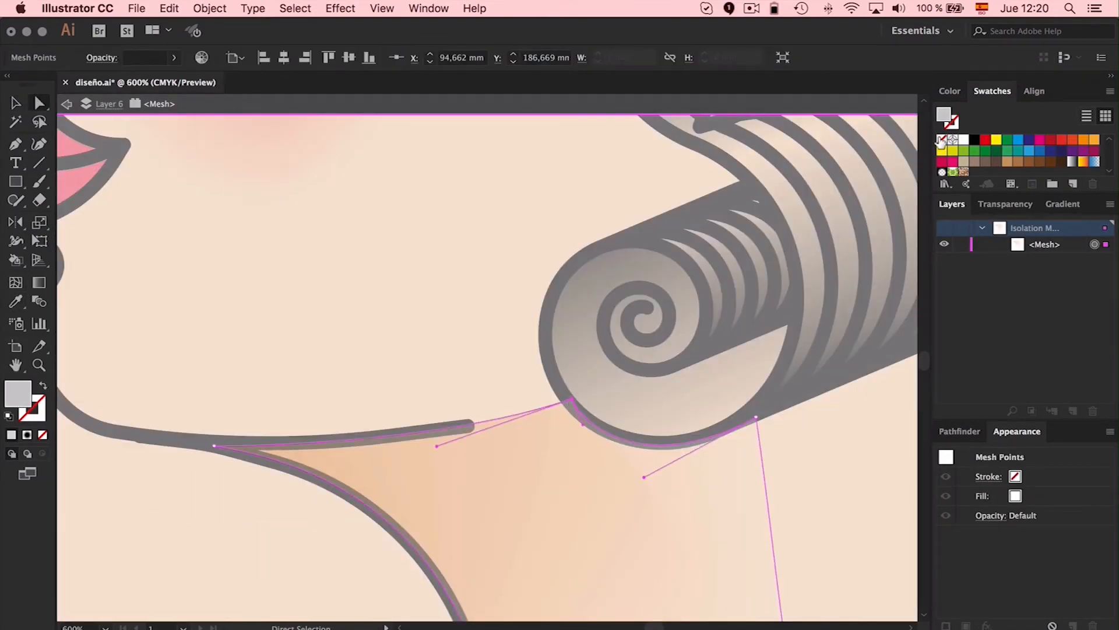
{"action": "left_click", "coordinate": [535, 229]}
{"action": "left_click", "coordinate": [572, 401]}
{"action": "left_click", "coordinate": [480, 337]}
{"action": "left_click", "coordinate": [572, 401]}
{"action": "key", "text": "i"}
{"action": "left_click", "coordinate": [393, 468]}
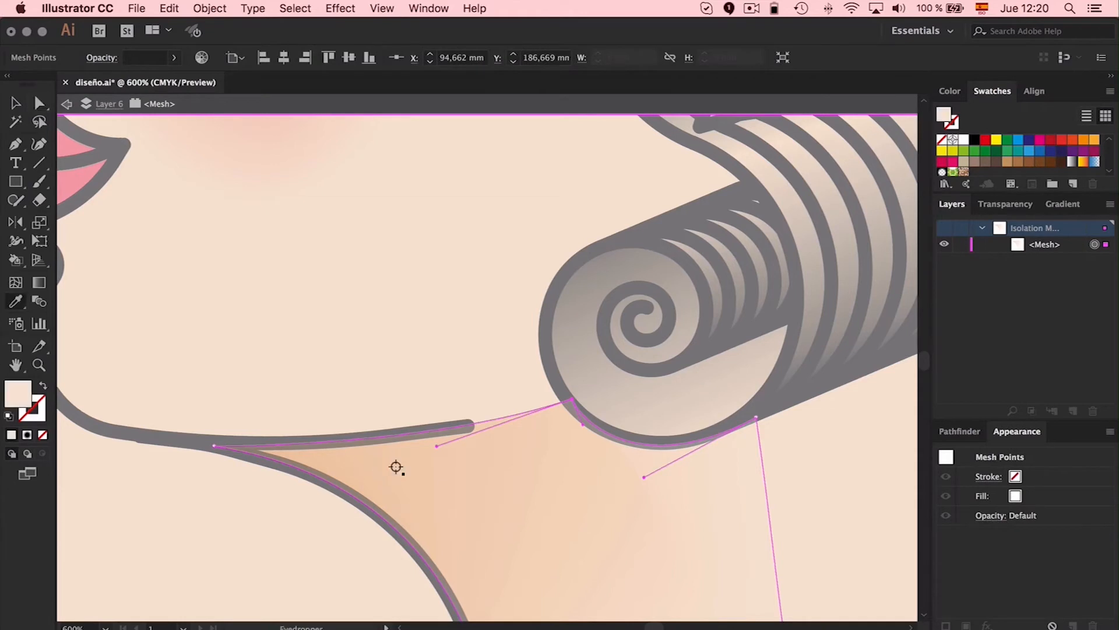
{"action": "key", "text": "a"}
{"action": "double_click", "coordinate": [384, 334]}
{"action": "key", "text": "super+minus"}
{"action": "key", "text": "super+minus"}
{"action": "key", "text": "super+minus"}
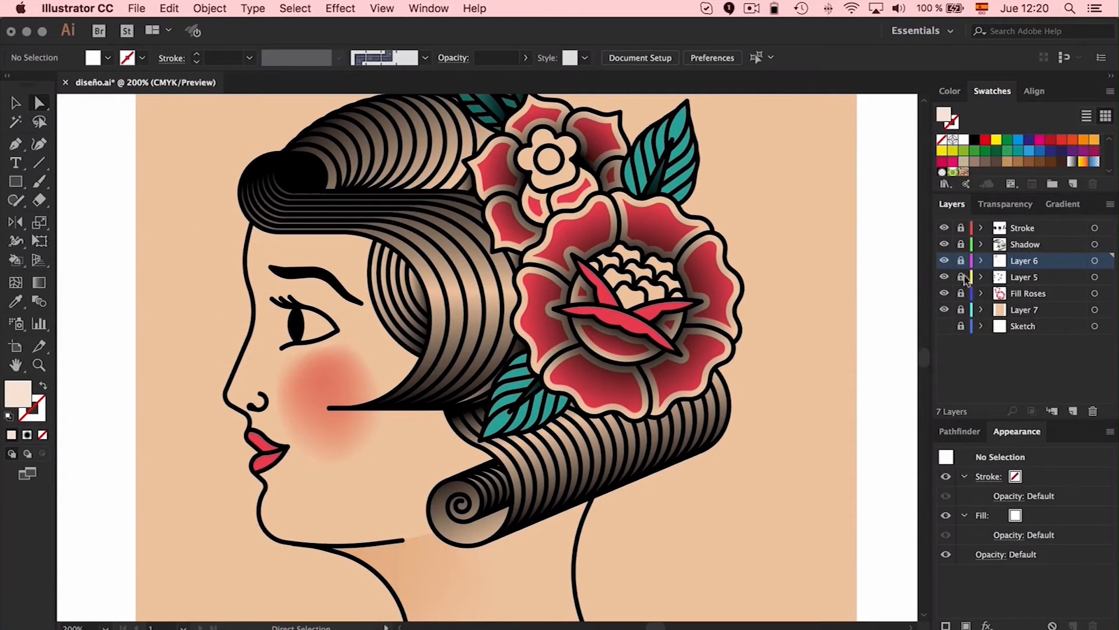
Draw a circle over the small flower's center on Layer 6, fill it with the petals' red, and center it
{"action": "key", "text": "l"}
{"action": "left_click_drag", "start_coordinate": [536, 146], "coordinate": [561, 170]}
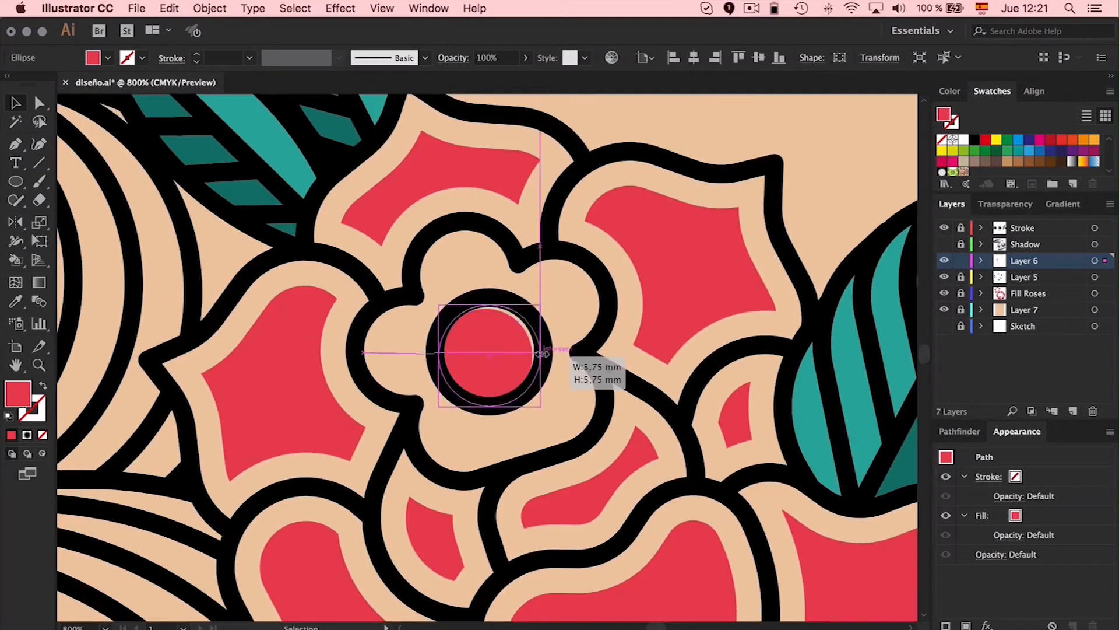
{"action": "left_click_drag", "start_coordinate": [568, 355], "coordinate": [557, 347]}
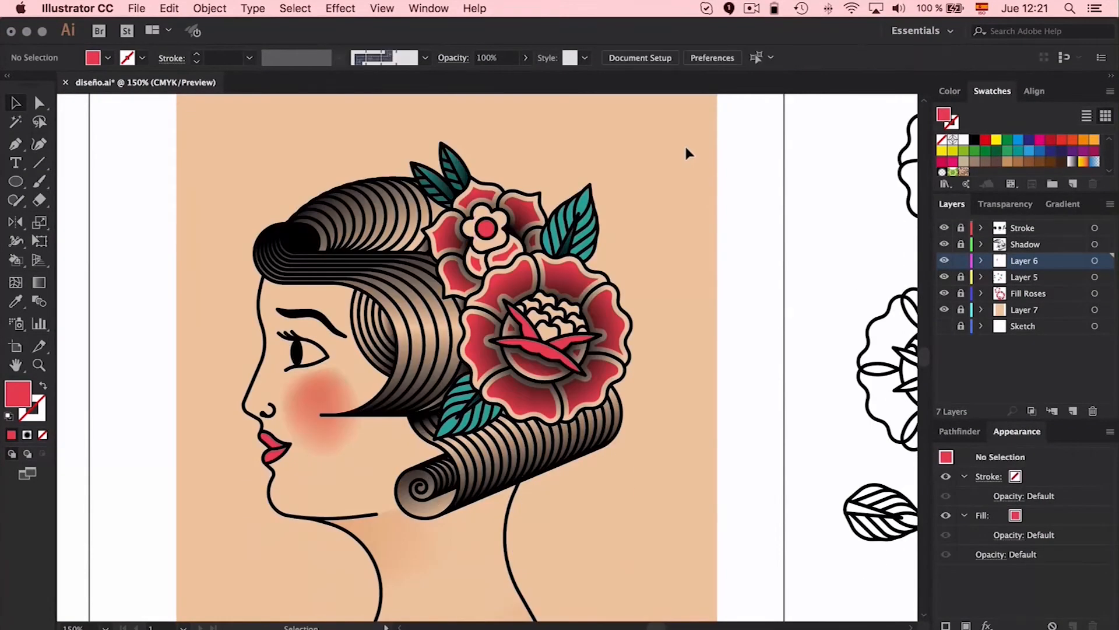
{"action": "scroll", "coordinate": [684, 144], "scroll_direction": "down", "scroll_amount": 4}
{"action": "scroll", "coordinate": [684, 144], "scroll_direction": "left", "scroll_amount": 2}
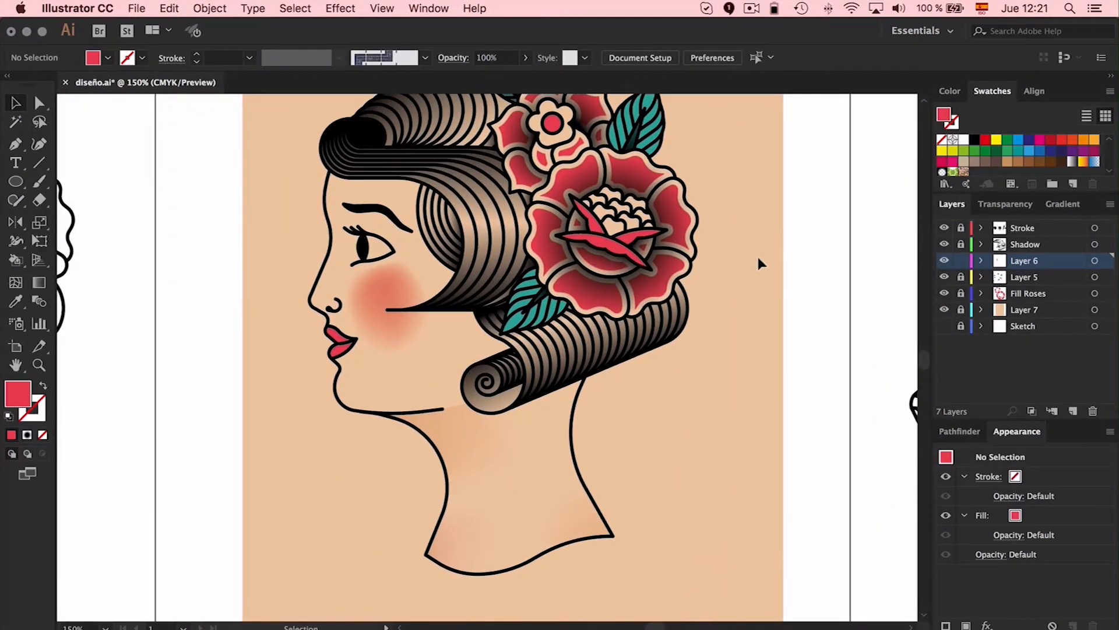
Unlock Layer 5 and the Fill Roses layer, select all of the woman's fills, and group them
{"action": "left_click", "coordinate": [465, 429]}
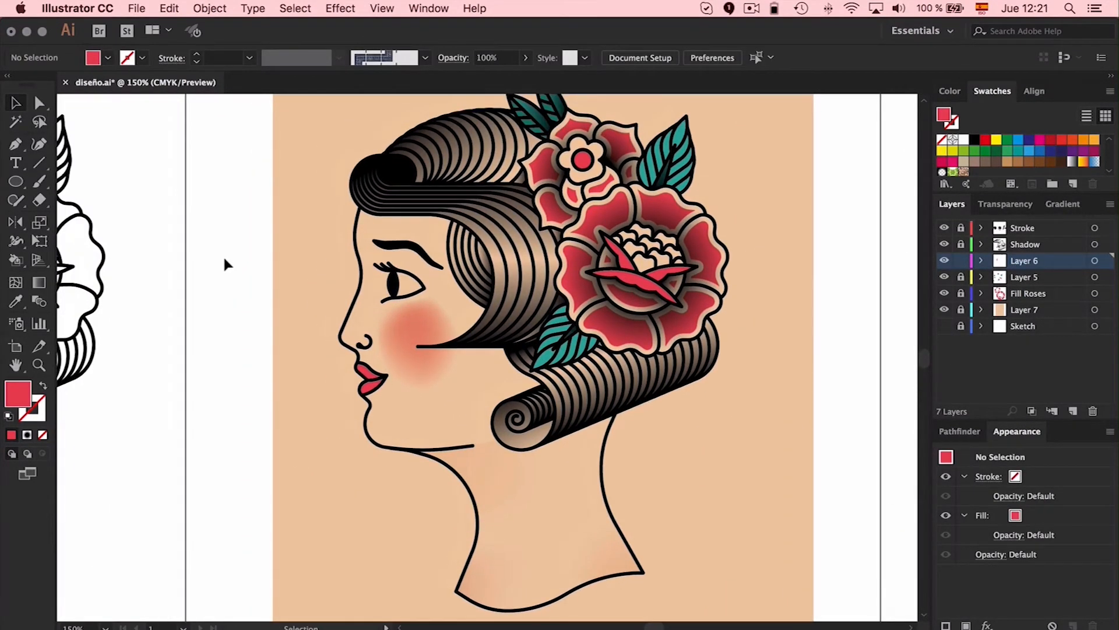
{"action": "key", "text": "super+minus"}
{"action": "left_click", "coordinate": [944, 276]}
{"action": "left_click", "coordinate": [944, 277]}
{"action": "left_click", "coordinate": [960, 244]}
{"action": "left_click", "coordinate": [961, 277]}
{"action": "left_click", "coordinate": [961, 293]}
{"action": "key", "text": "super+a"}
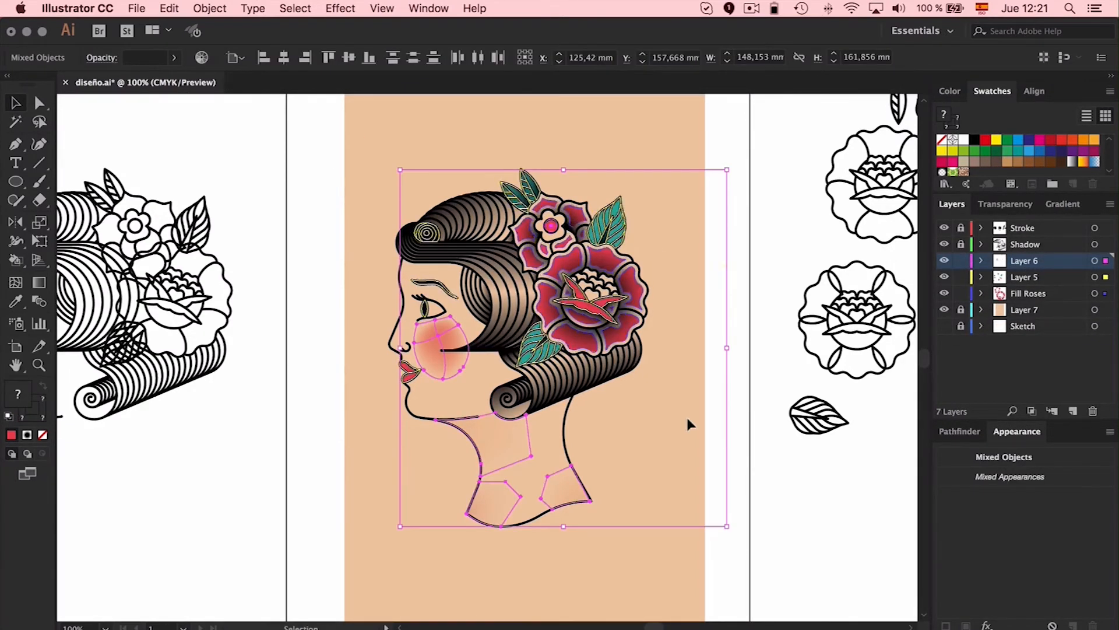
{"action": "left_click_drag", "start_coordinate": [367, 143], "coordinate": [702, 562]}
{"action": "key", "text": "super+g"}
Unlock the Shadow and Stroke layers and delete the stray objects beside the woman's flowers
{"action": "left_click", "coordinate": [960, 244]}
{"action": "left_click", "coordinate": [961, 228]}
{"action": "left_click_drag", "start_coordinate": [680, 206], "coordinate": [737, 387]}
{"action": "key", "text": "Delete"}
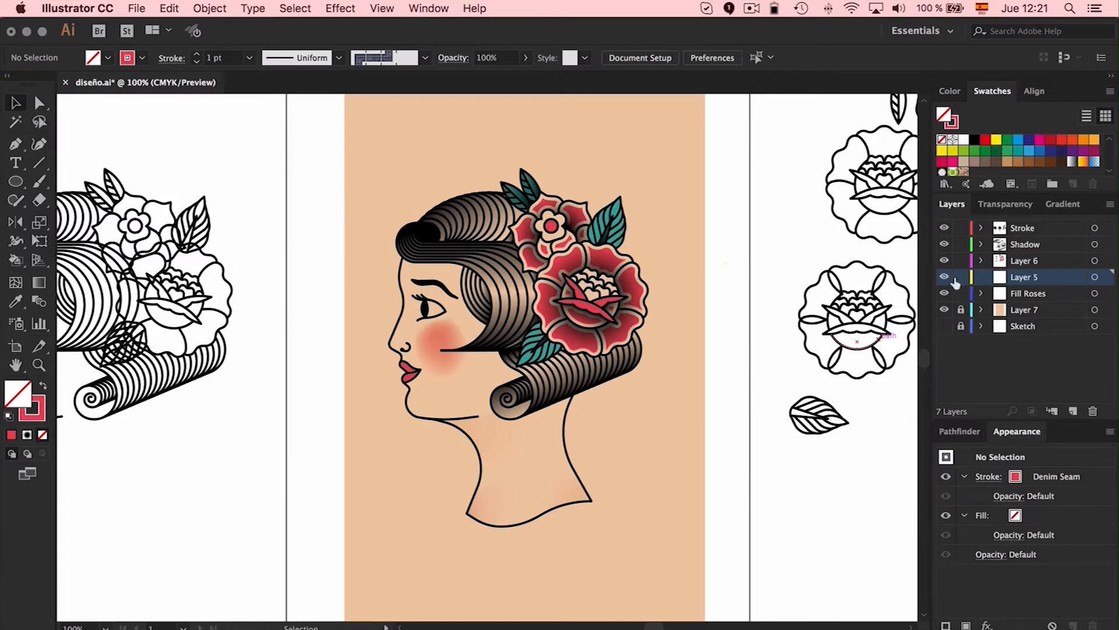
Lock and hide the Shadow layer to reach the grouped fills beneath it
{"action": "left_click", "coordinate": [628, 271]}
{"action": "left_click", "coordinate": [663, 258]}
{"action": "left_click", "coordinate": [619, 265]}
{"action": "left_click", "coordinate": [961, 244]}
{"action": "left_click", "coordinate": [943, 245]}
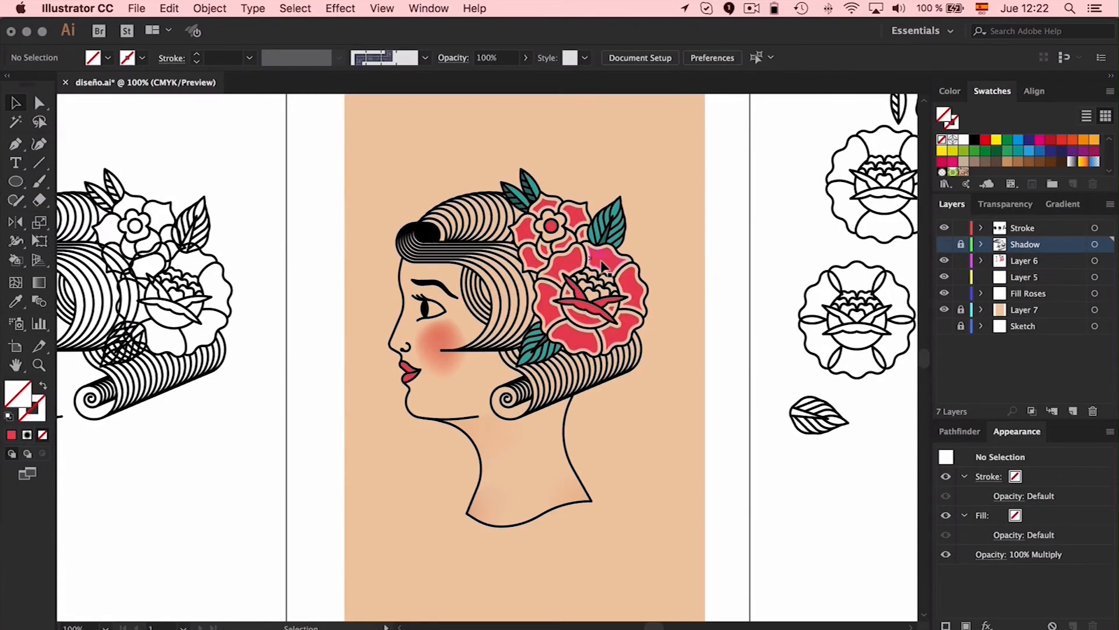
Move the grouped fills in place to the Fill Roses layer and rename that layer as Fill
{"action": "left_click", "coordinate": [586, 252]}
{"action": "key", "text": "super+x"}
{"action": "left_click", "coordinate": [1039, 293]}
{"action": "double_click", "coordinate": [1041, 292]}
{"action": "type", "text": "Fill"}
{"action": "key", "text": "Return"}
{"action": "key", "text": "super+f"}
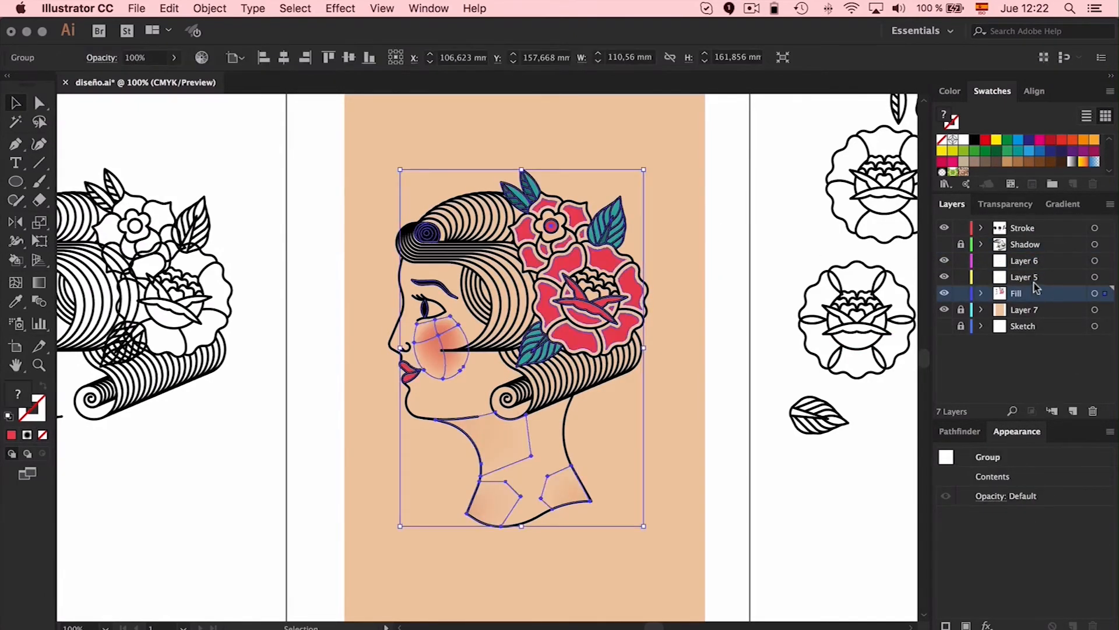
Delete the empty Layer 5 and Layer 6, and rename Layer 7 as Skintone
{"action": "key", "text": "super+shift+a"}
{"action": "left_click", "coordinate": [1057, 261]}
{"action": "left_click", "coordinate": [1058, 276], "text": "shift"}
{"action": "left_click", "coordinate": [1093, 411]}
{"action": "double_click", "coordinate": [1021, 277]}
{"action": "type", "text": "Skintone"}
{"action": "key", "text": "Return"}
Show and unlock the Shadow layer, and widen the Skintone layer's background rectangle to both side edges of the artboard, leaving Skintone locked
{"action": "left_click", "coordinate": [945, 244]}
{"action": "left_click", "coordinate": [961, 244]}
{"action": "left_click", "coordinate": [961, 276]}
{"action": "left_click", "coordinate": [693, 179]}
{"action": "left_click_drag", "start_coordinate": [706, 350], "coordinate": [754, 351]}
{"action": "left_click_drag", "start_coordinate": [300, 352], "coordinate": [286, 350]}
{"action": "scroll", "coordinate": [250, 239], "scroll_direction": "left", "scroll_amount": 1}
{"action": "left_click", "coordinate": [250, 239]}
{"action": "left_click", "coordinate": [961, 276]}
Select the woman's complete artwork to check its placement on the artboard, and clear the selection
{"action": "left_click_drag", "start_coordinate": [695, 133], "coordinate": [315, 159]}
{"action": "scroll", "coordinate": [609, 126], "scroll_direction": "down", "scroll_amount": 5}
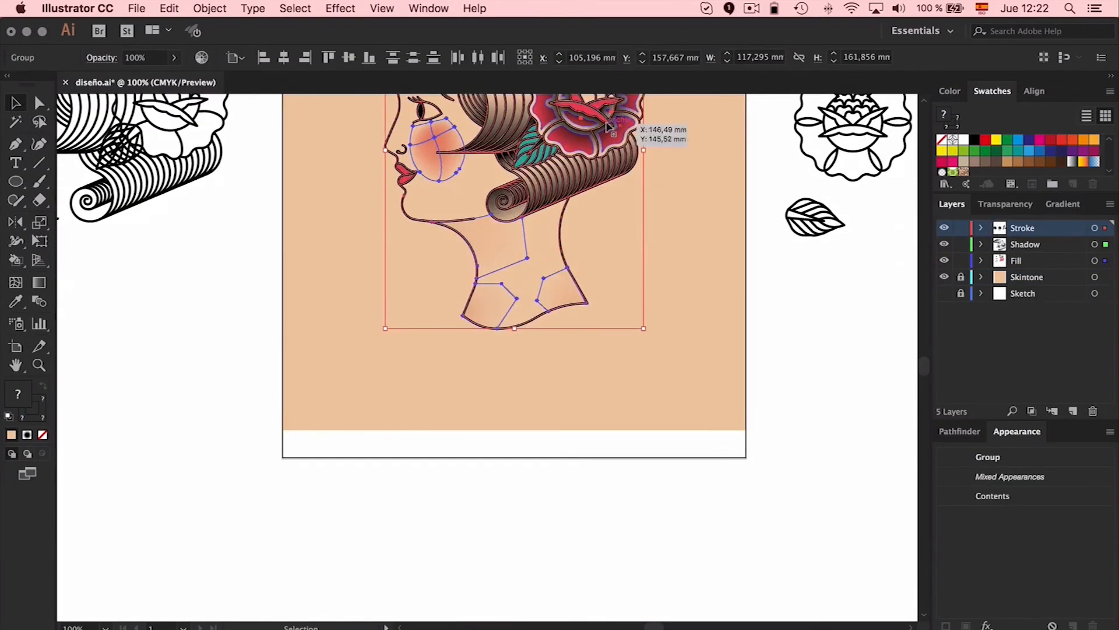
{"action": "scroll", "coordinate": [376, 534], "scroll_direction": "up", "scroll_amount": 5}
{"action": "left_click", "coordinate": [681, 597]}
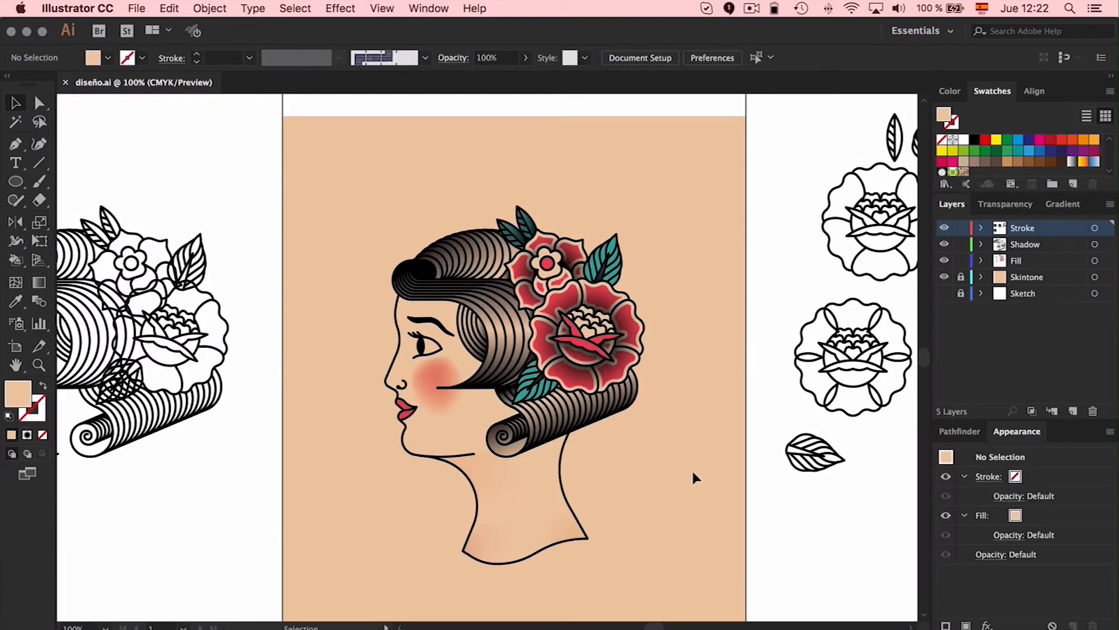
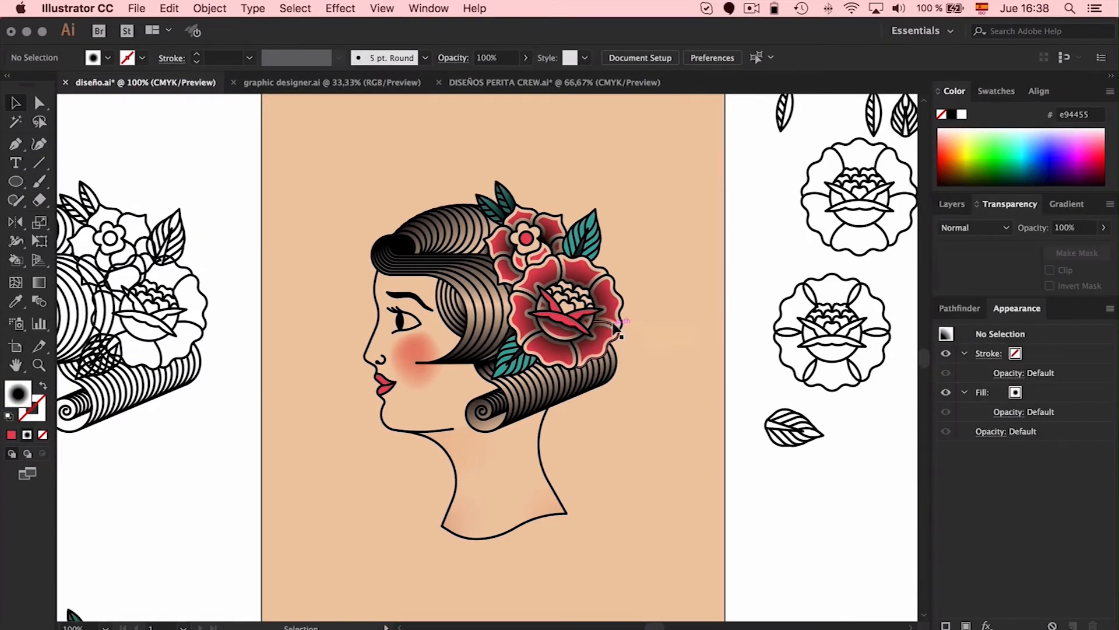
Copy the grouped woman artwork with its shading and roses, and clear the selection
{"action": "left_click", "coordinate": [615, 326]}
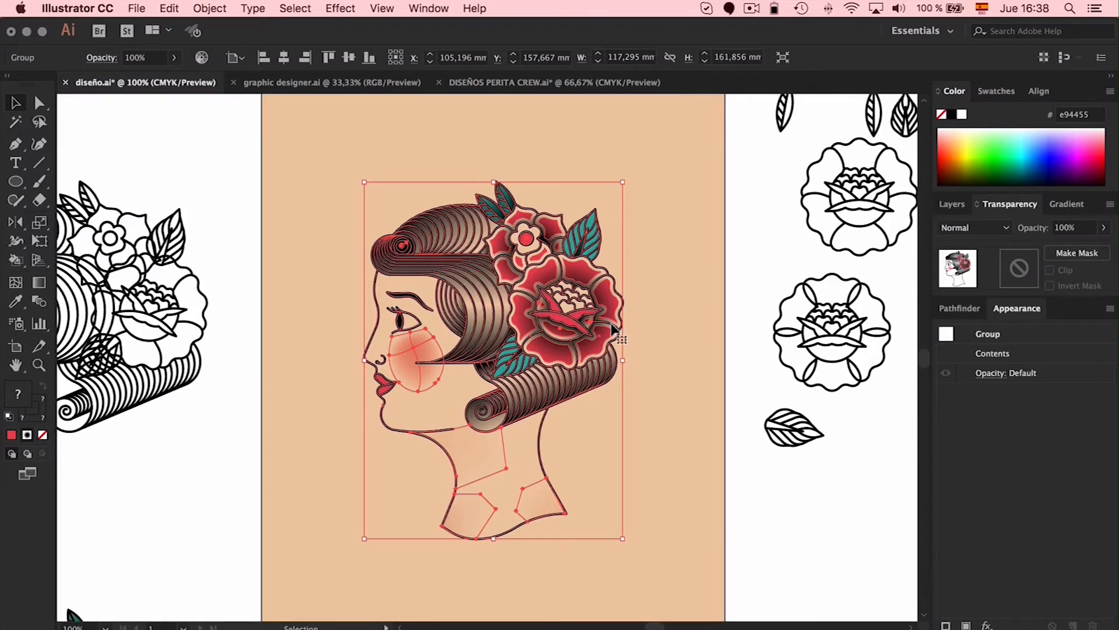
{"action": "left_click", "coordinate": [207, 8]}
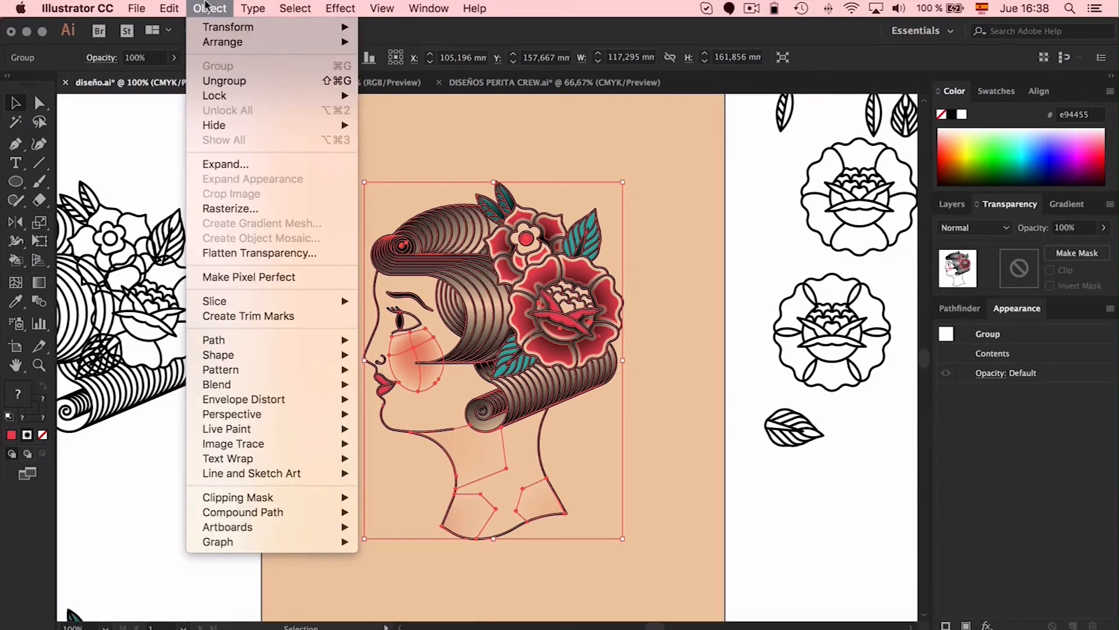
{"action": "mouse_move", "coordinate": [169, 8]}
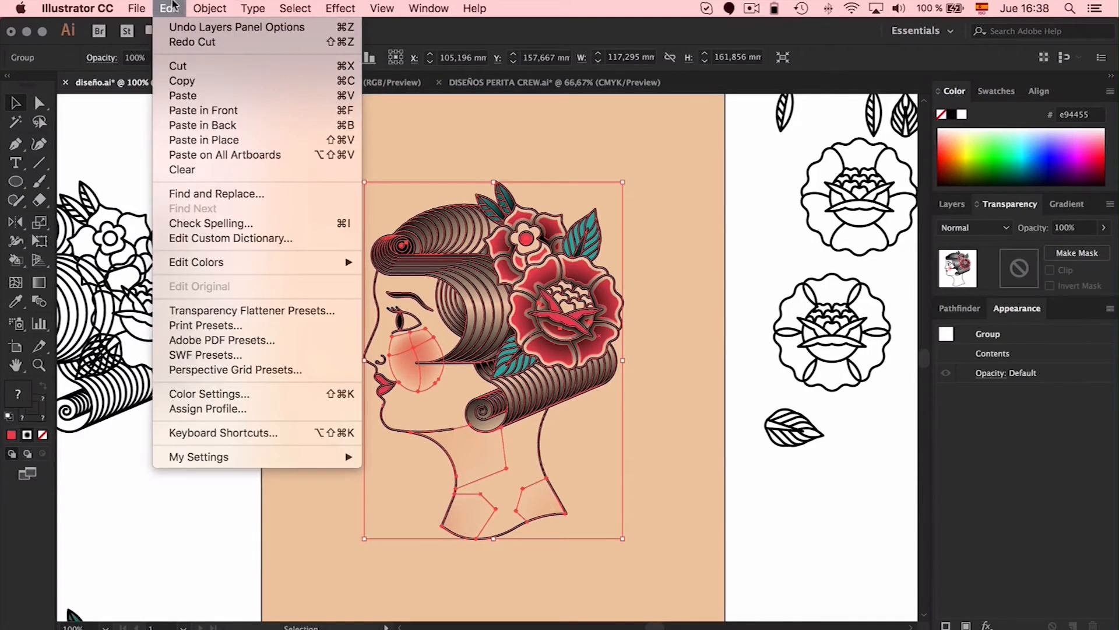
{"action": "left_click", "coordinate": [183, 81]}
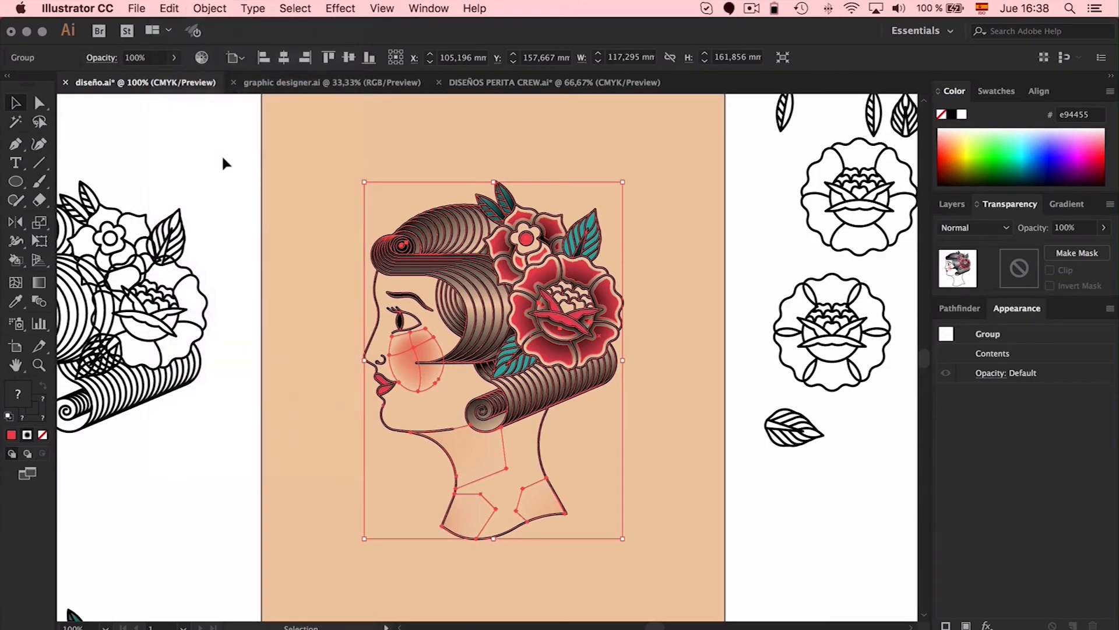
{"action": "left_click", "coordinate": [223, 159]}
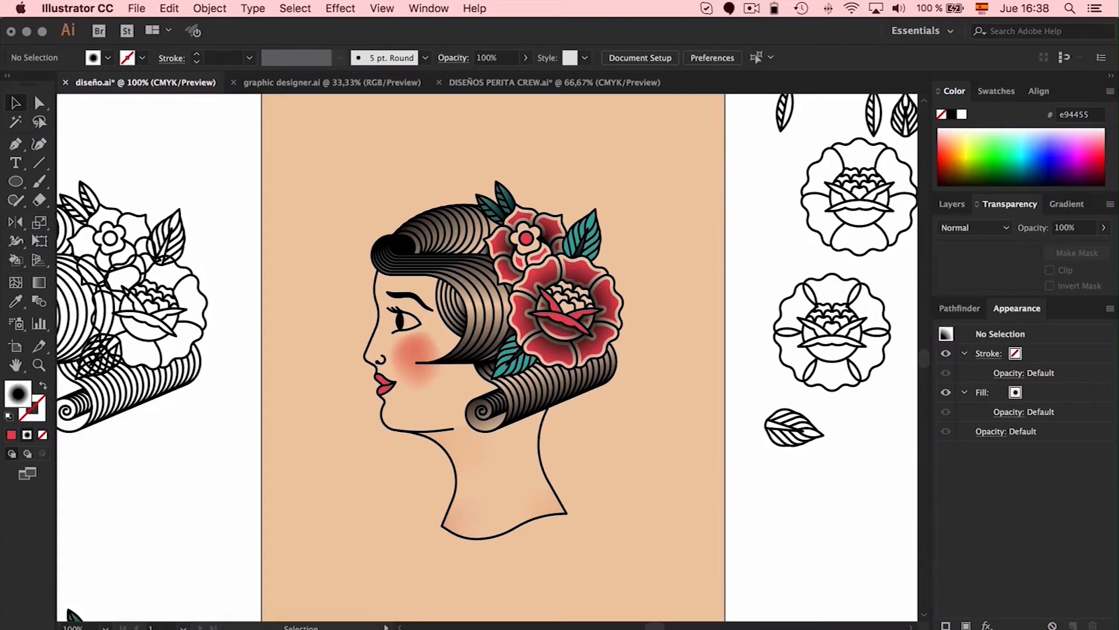
Switch to the OSK1U61.psd mockup in Photoshop, show the Freepik credits group to read its instructions, and hide it again
{"action": "key", "text": "super+Tab"}
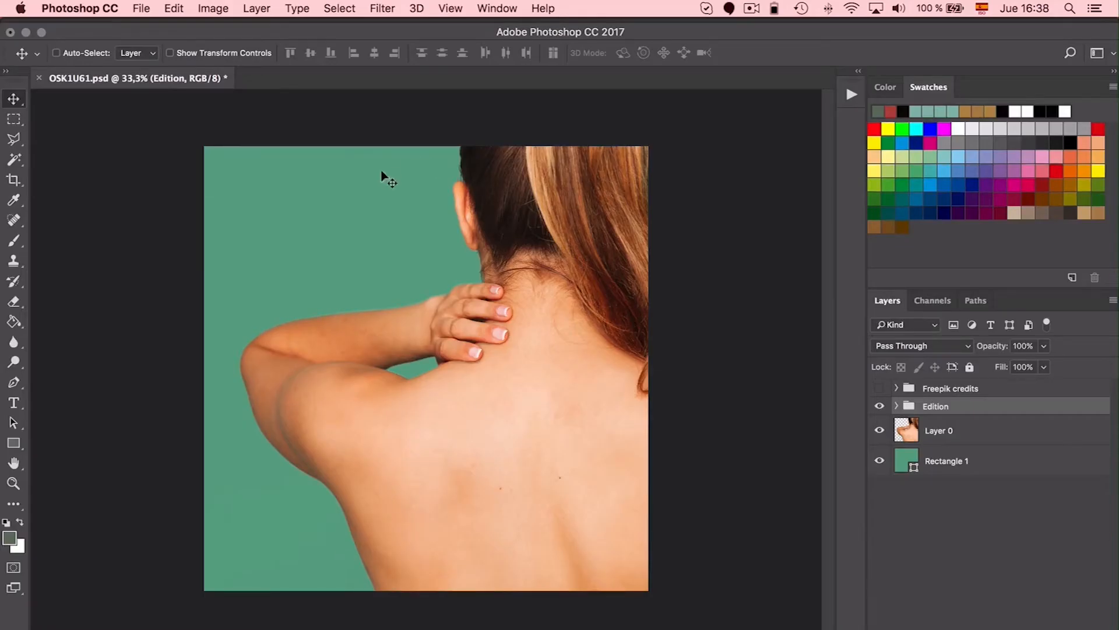
{"action": "left_click", "coordinate": [880, 389]}
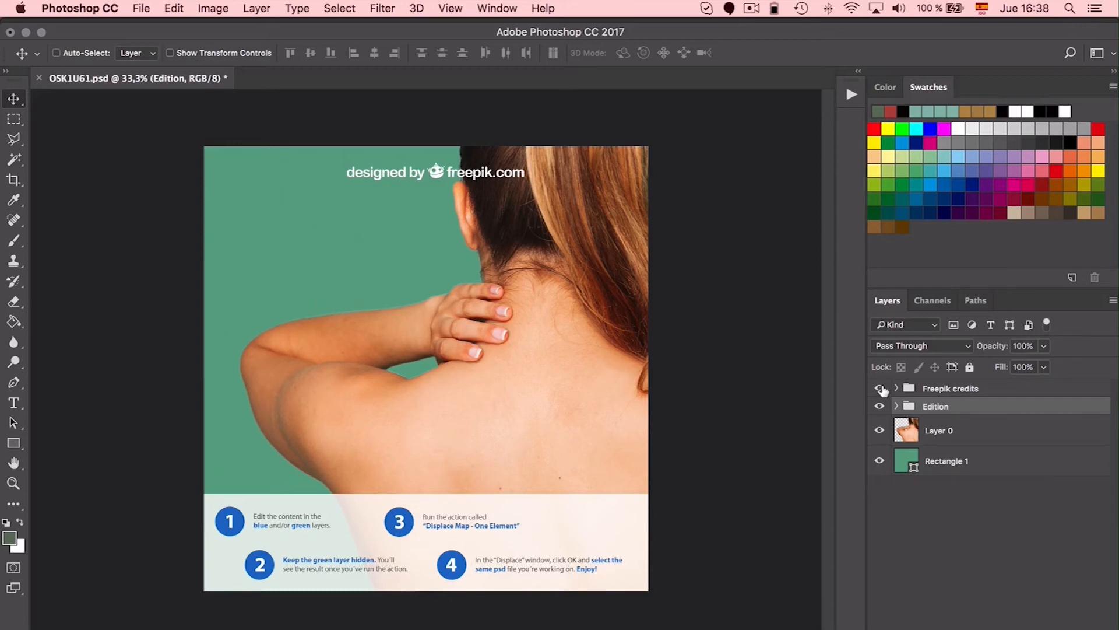
{"action": "left_click", "coordinate": [880, 389]}
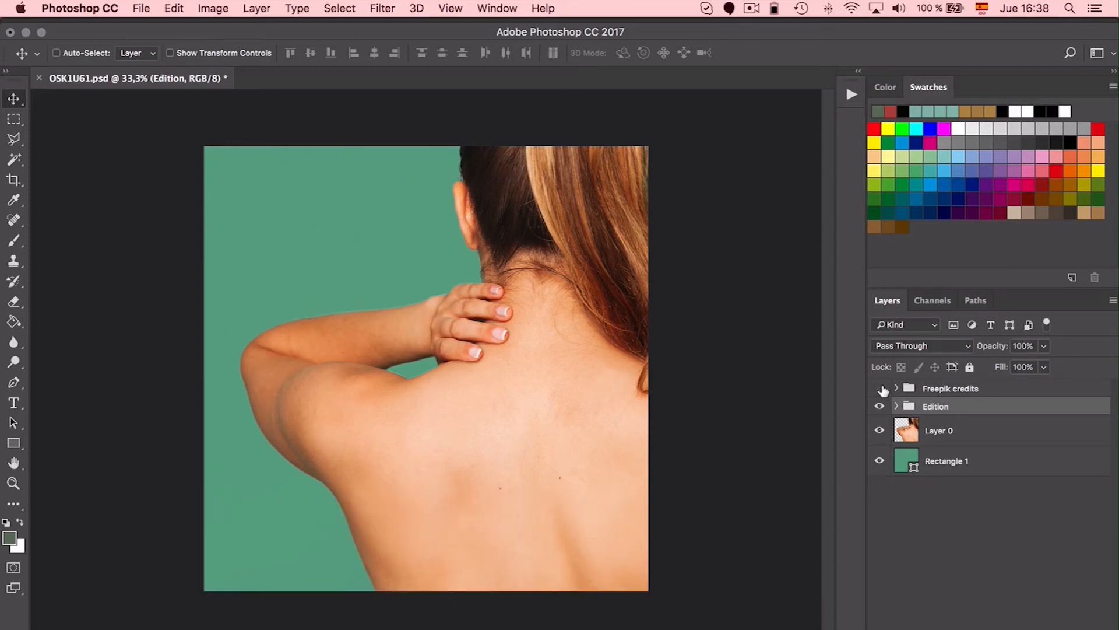
Open the smart object contents of the Edition group's 1 - Design here layer, and compare the design with Vector Smart Object hidden and shown
{"action": "left_click", "coordinate": [896, 406]}
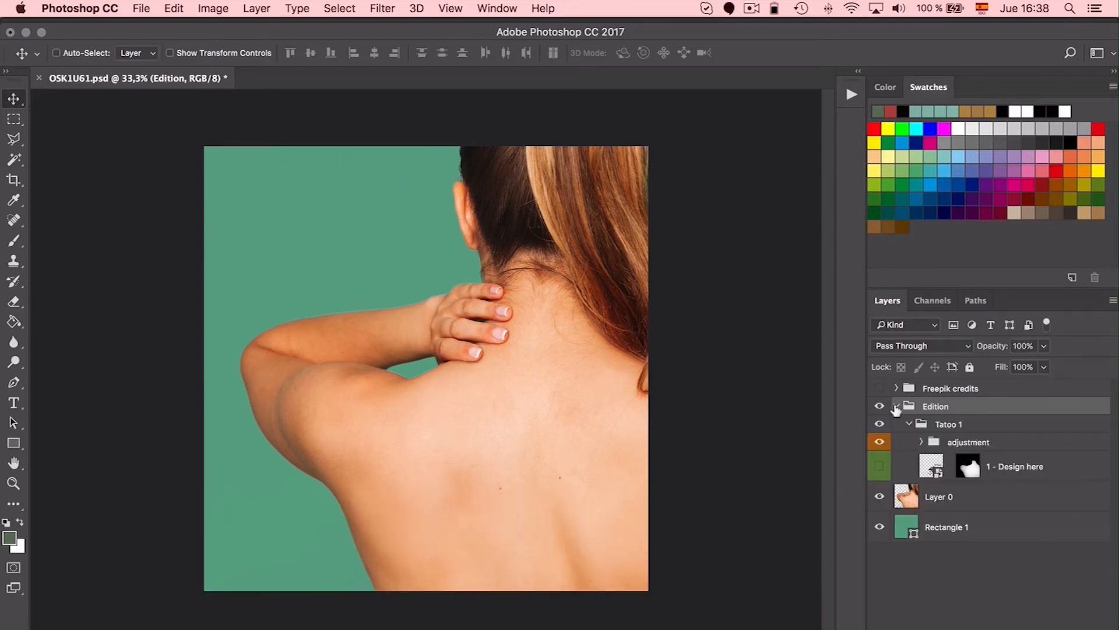
{"action": "left_click", "coordinate": [934, 463]}
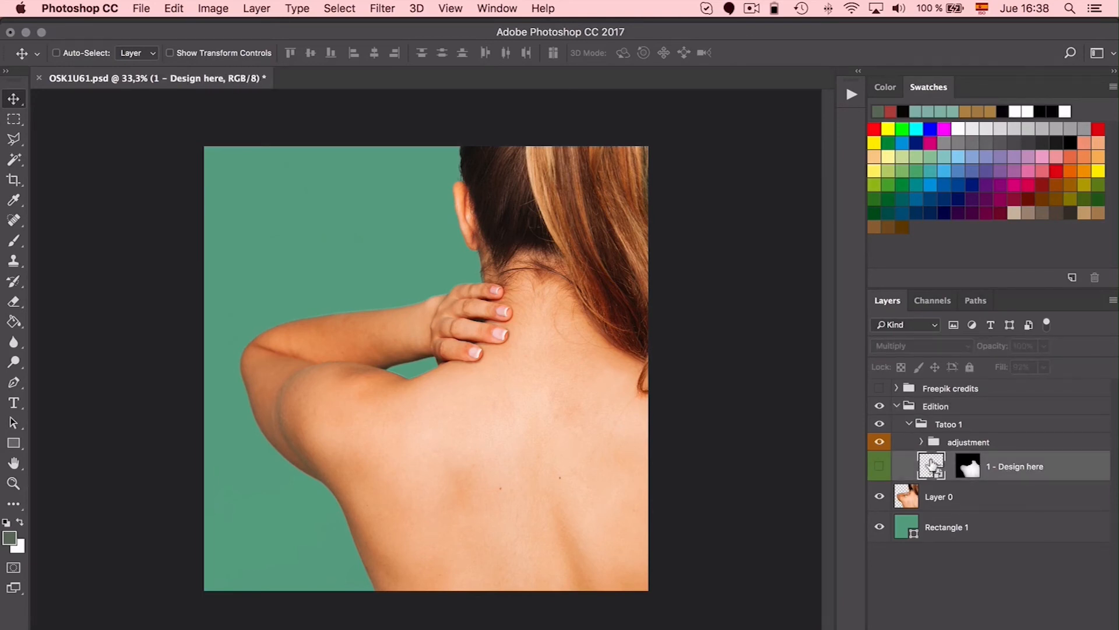
{"action": "double_click", "coordinate": [932, 464]}
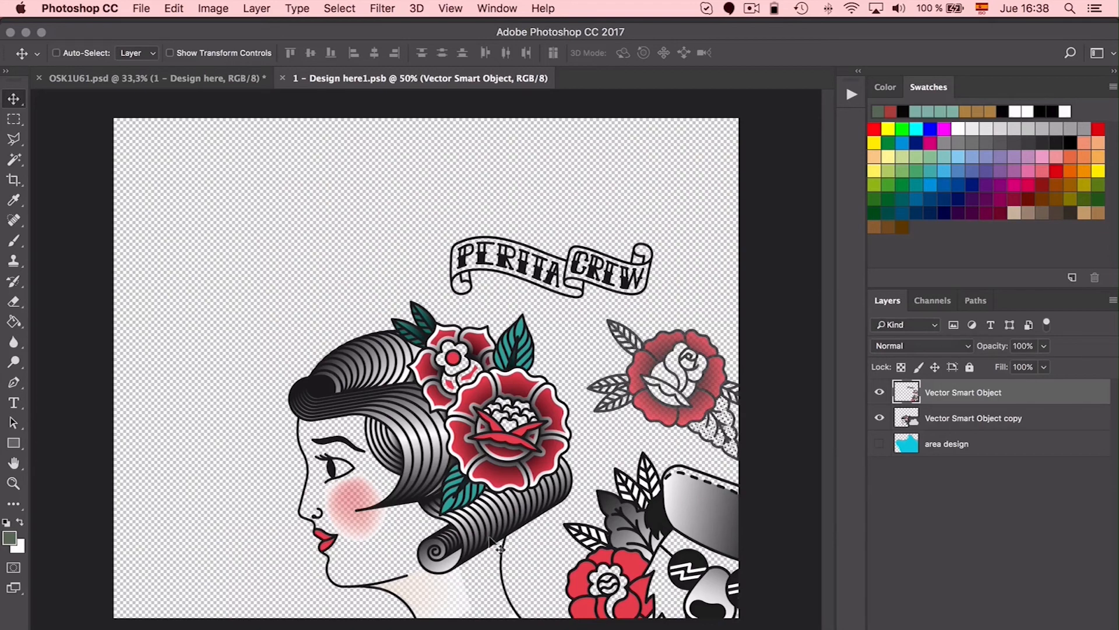
{"action": "left_click", "coordinate": [878, 392]}
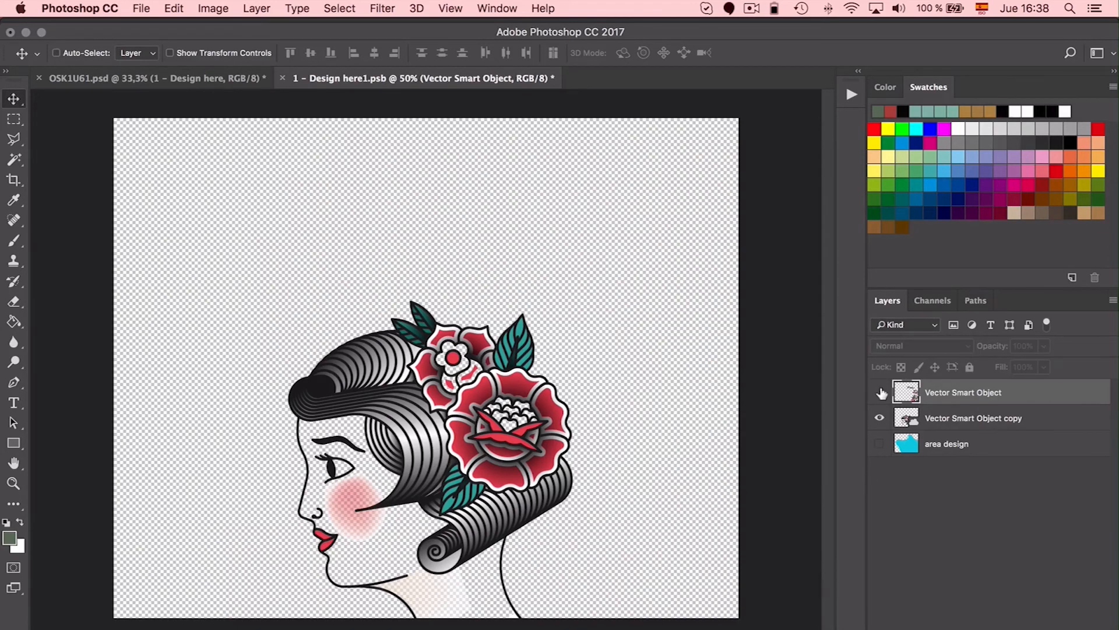
{"action": "left_click", "coordinate": [881, 394]}
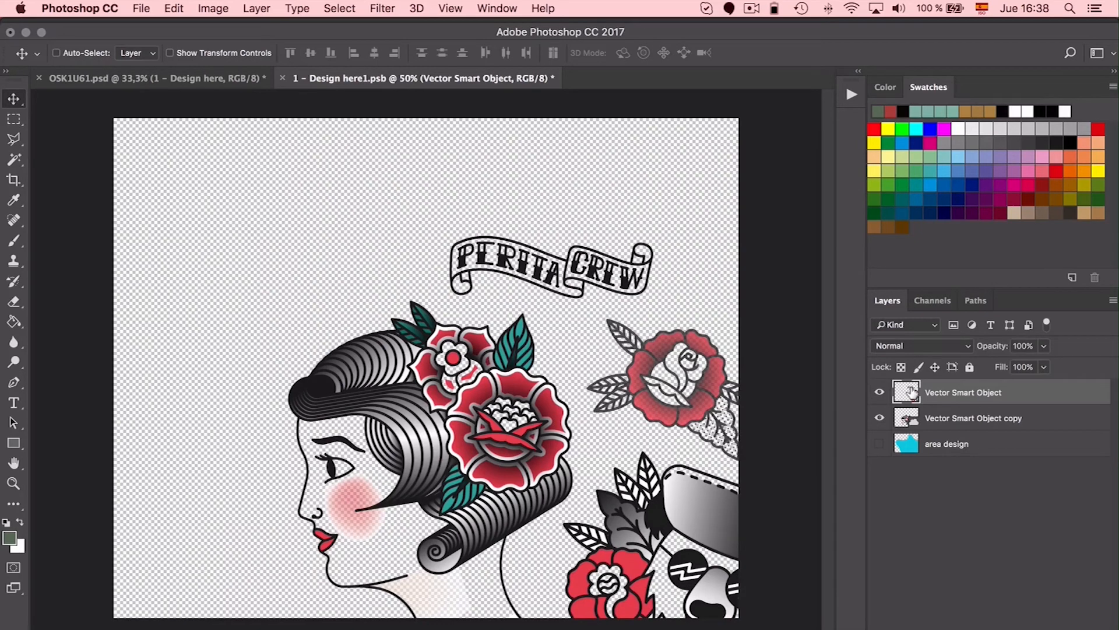
Save the smart object's design, return to OSK1U61.psd and make the 1 - Design here layer visible
{"action": "left_click", "coordinate": [144, 7]}
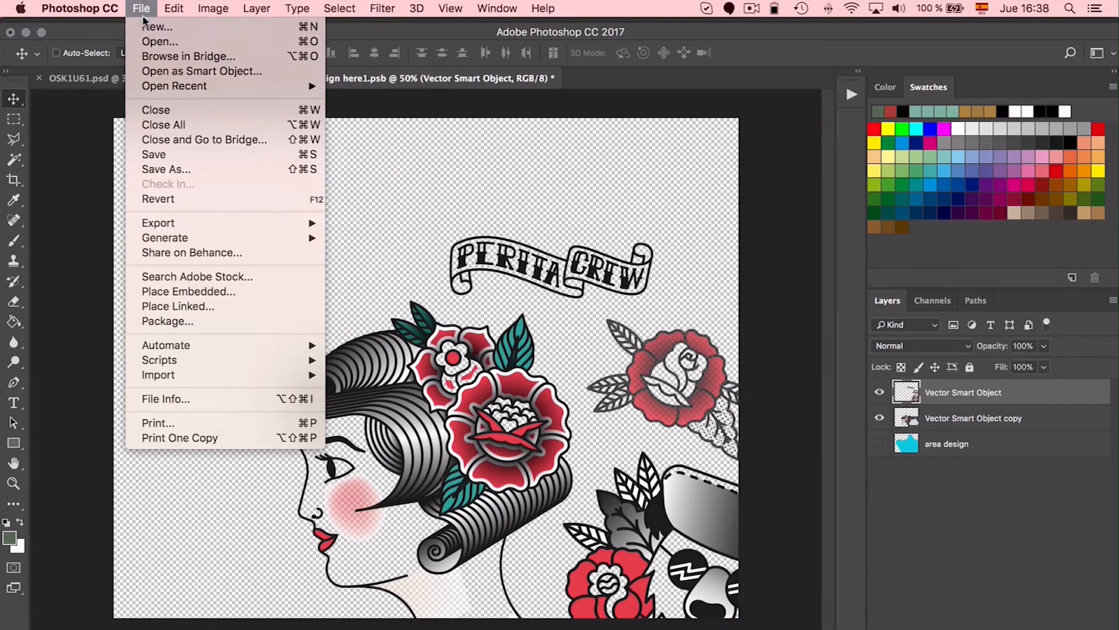
{"action": "left_click", "coordinate": [147, 154]}
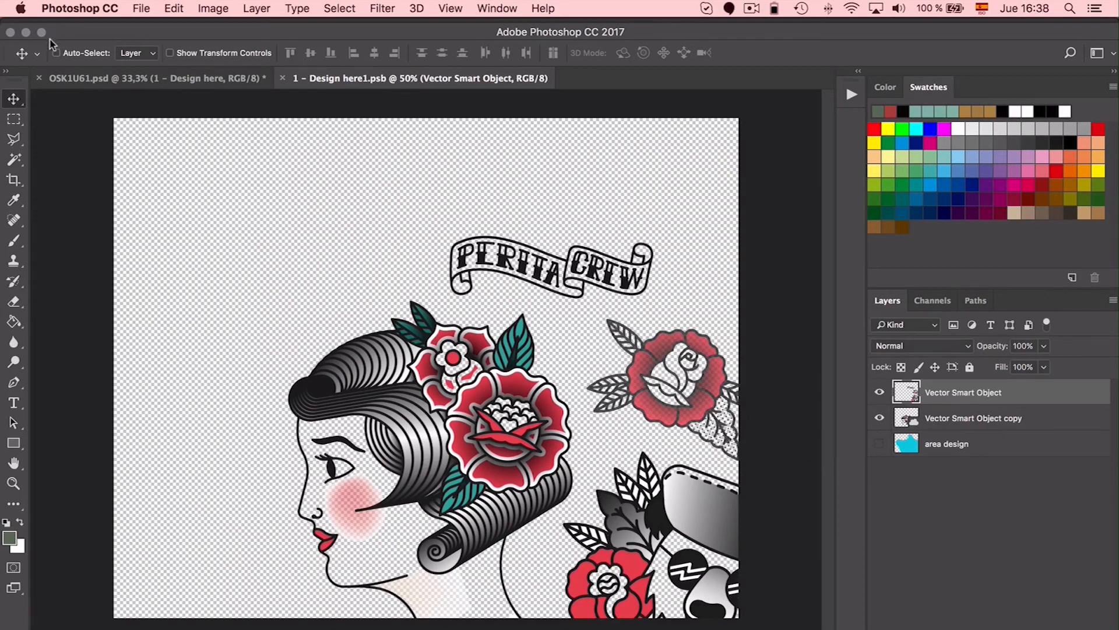
{"action": "left_click", "coordinate": [100, 82]}
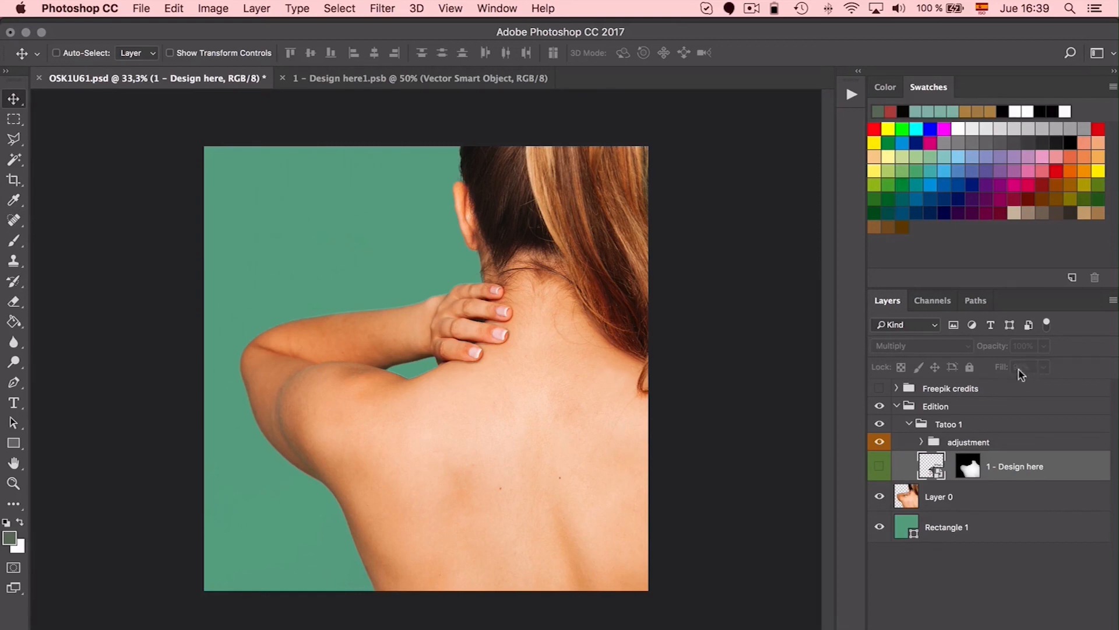
{"action": "left_click", "coordinate": [880, 466]}
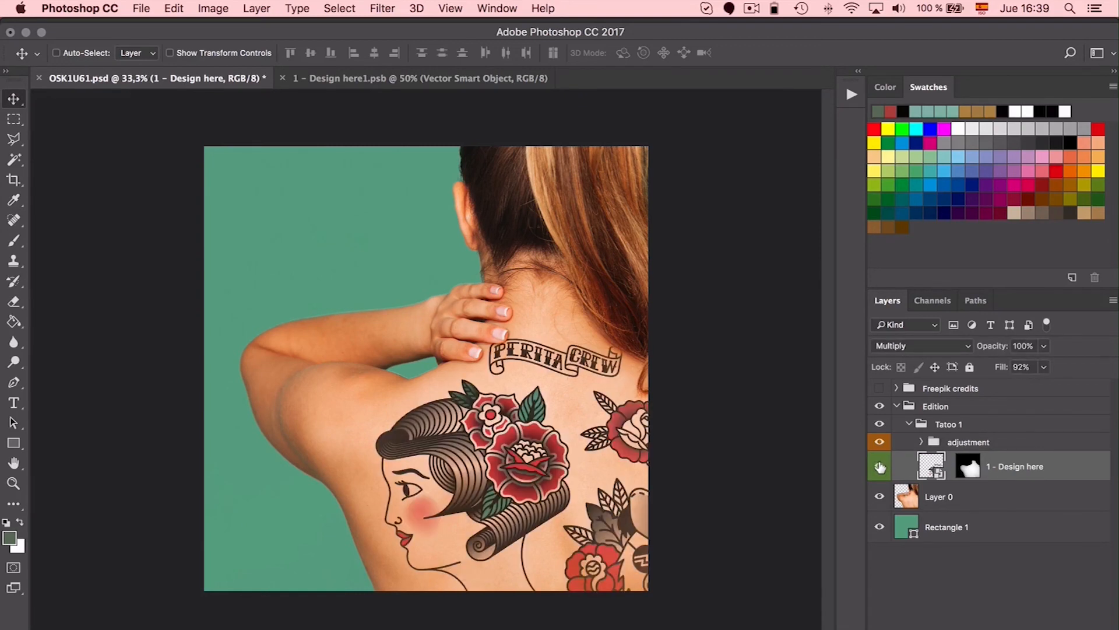